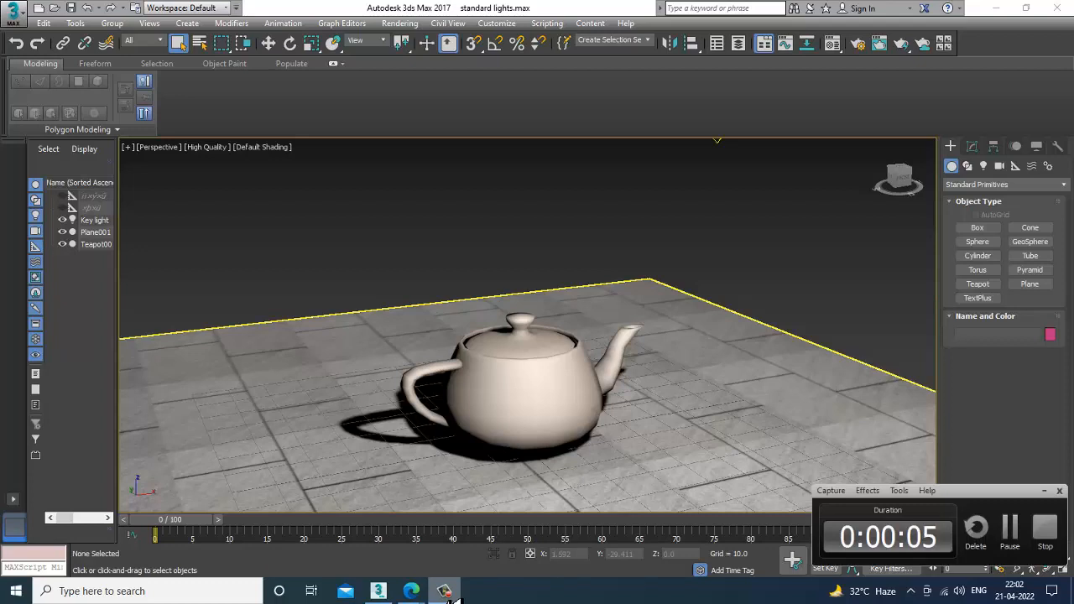
# Step: Select the key light above the teapot and raise it to about Z 92
pyautogui.click(446, 592)
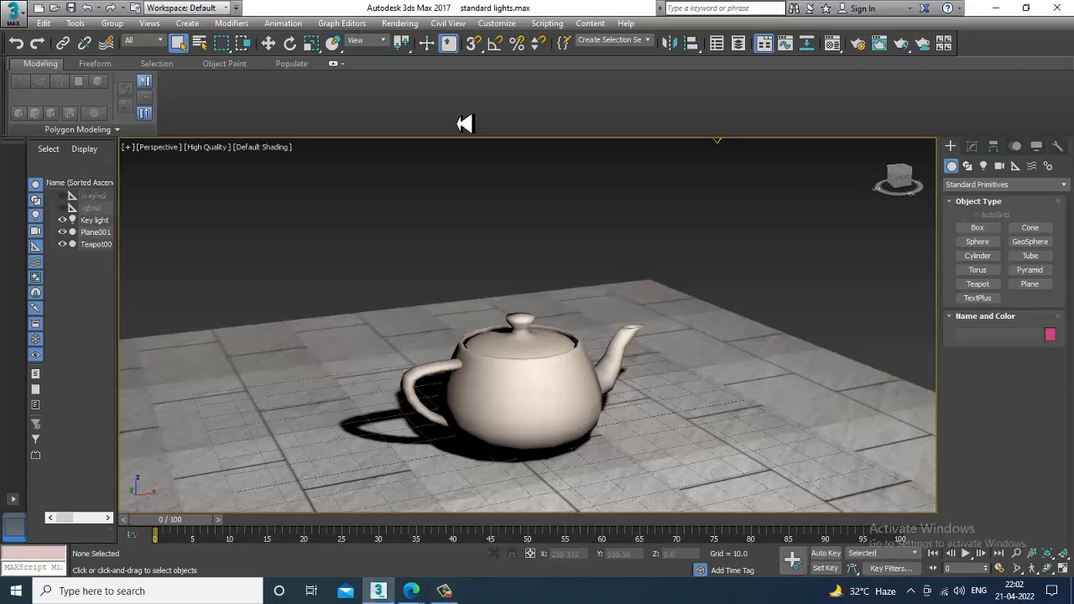
pyautogui.keyDown('alt'); pyautogui.moveTo(749, 243); pyautogui.dragTo(777, 253, button='middle'); pyautogui.keyUp('alt')
pyautogui.scroll(-4, 731, 254)
pyautogui.click(687, 221)
pyautogui.press('w')
pyautogui.click(972, 146)
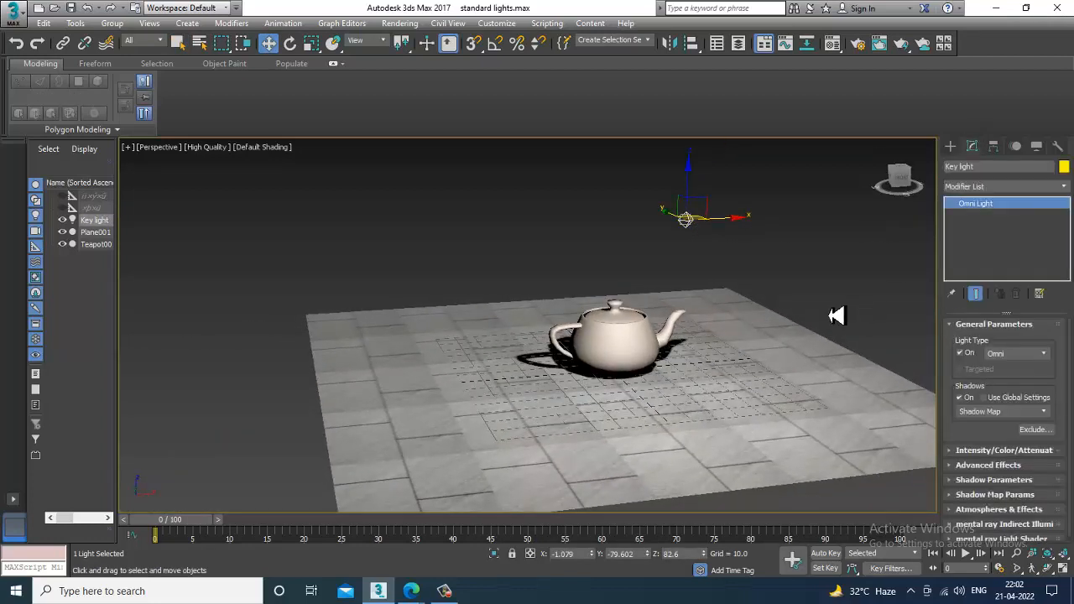
pyautogui.keyDown('alt'); pyautogui.moveTo(712, 259); pyautogui.dragTo(731, 263, button='middle'); pyautogui.keyUp('alt')
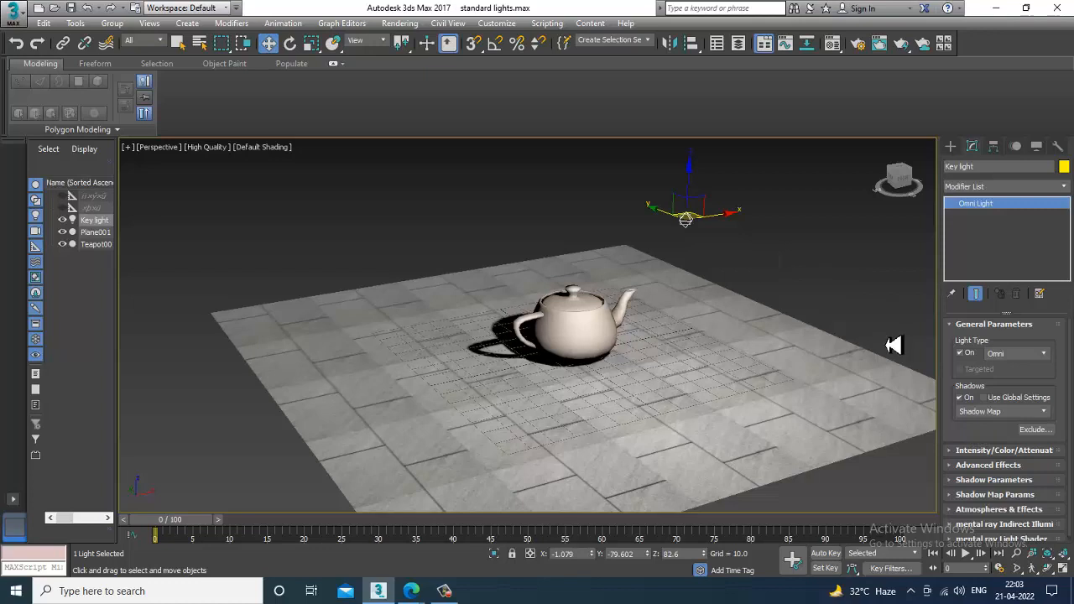
pyautogui.keyDown('alt'); pyautogui.moveTo(783, 244); pyautogui.dragTo(698, 202, button='middle'); pyautogui.keyUp('alt')
# Step: Copy the key light along Y in the Top view, placing the copy over the teapot at about Y 4.2
pyautogui.hotkey('alt', 'w')
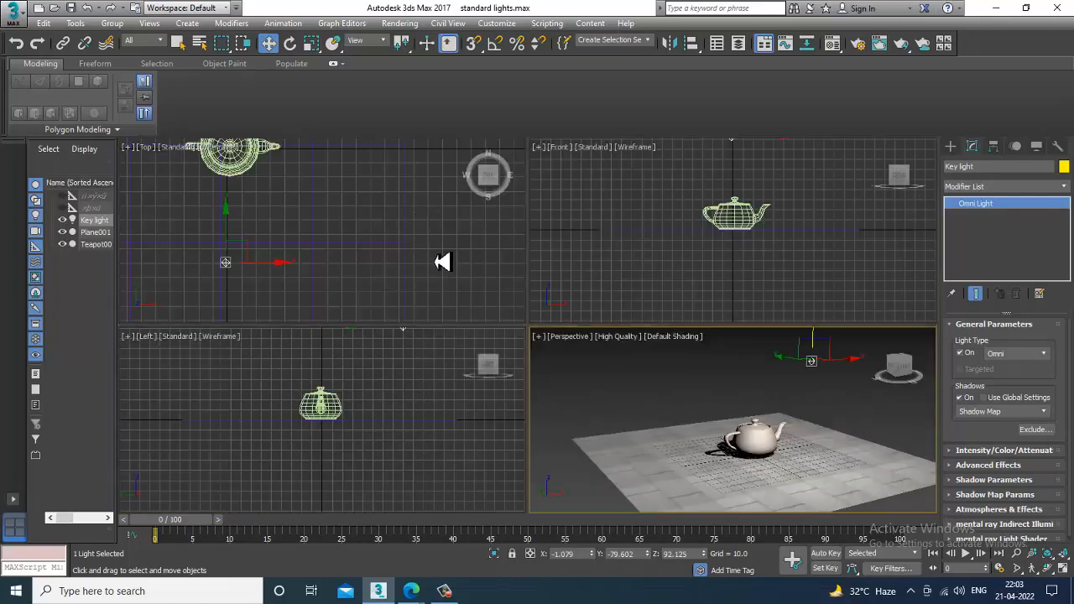
pyautogui.rightClick(384, 244)
pyautogui.hotkey('alt', 'w')
pyautogui.scroll(2, 367, 263)
pyautogui.moveTo(367, 263); pyautogui.dragTo(525, 297, button='middle')
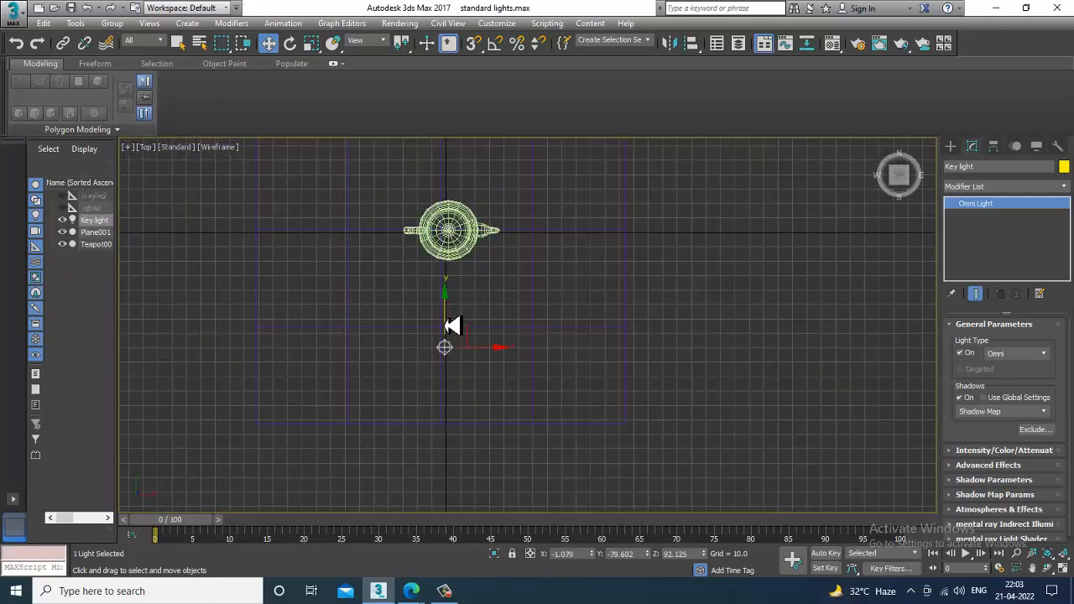
pyautogui.keyDown('shift'); pyautogui.moveTo(449, 324); pyautogui.dragTo(456, 178); pyautogui.keyUp('shift')
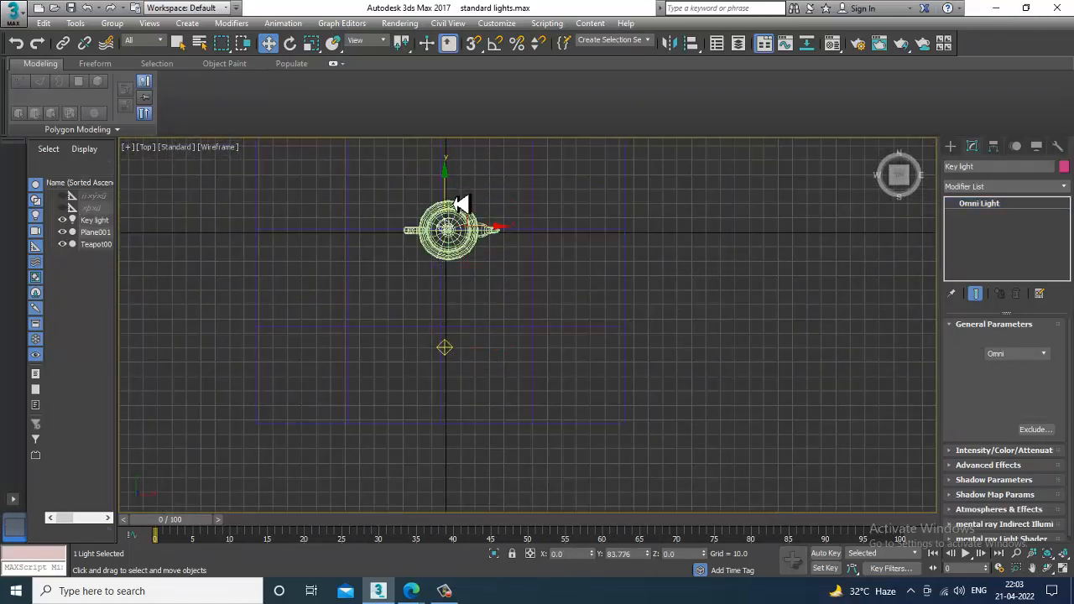
pyautogui.click(554, 360)
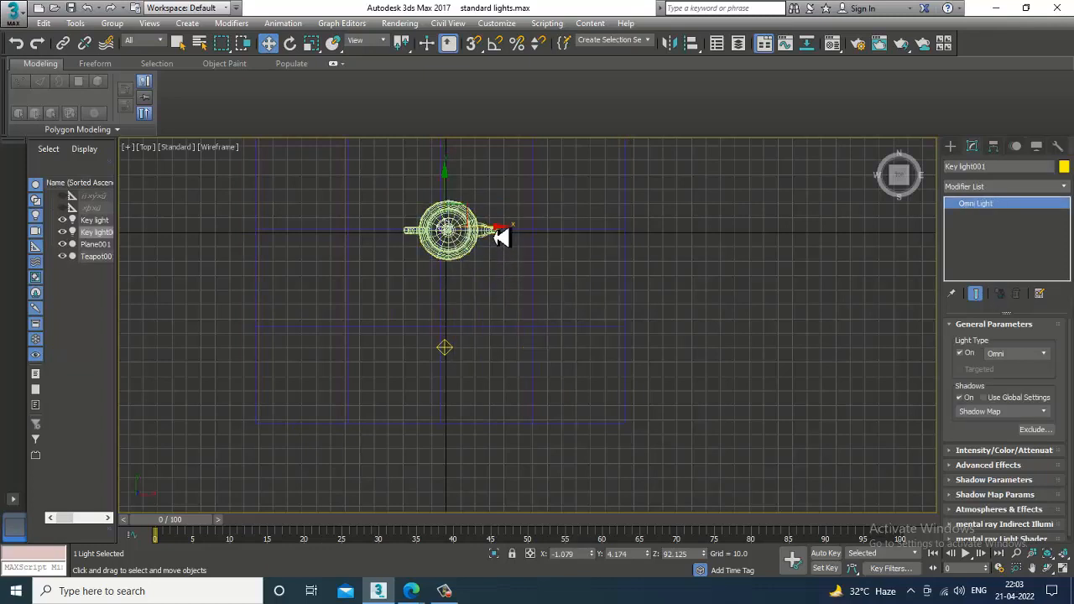
# Step: Move the copied light behind the teapot's spout side, to about X 78.5, Y 27.8 and Z 71.7
pyautogui.moveTo(503, 232)
pyautogui.mouseDown()
pyautogui.moveTo(628, 233)
pyautogui.moveTo(606, 236)
pyautogui.moveTo(616, 235)
pyautogui.mouseUp()
pyautogui.moveTo(566, 201); pyautogui.dragTo(572, 174)
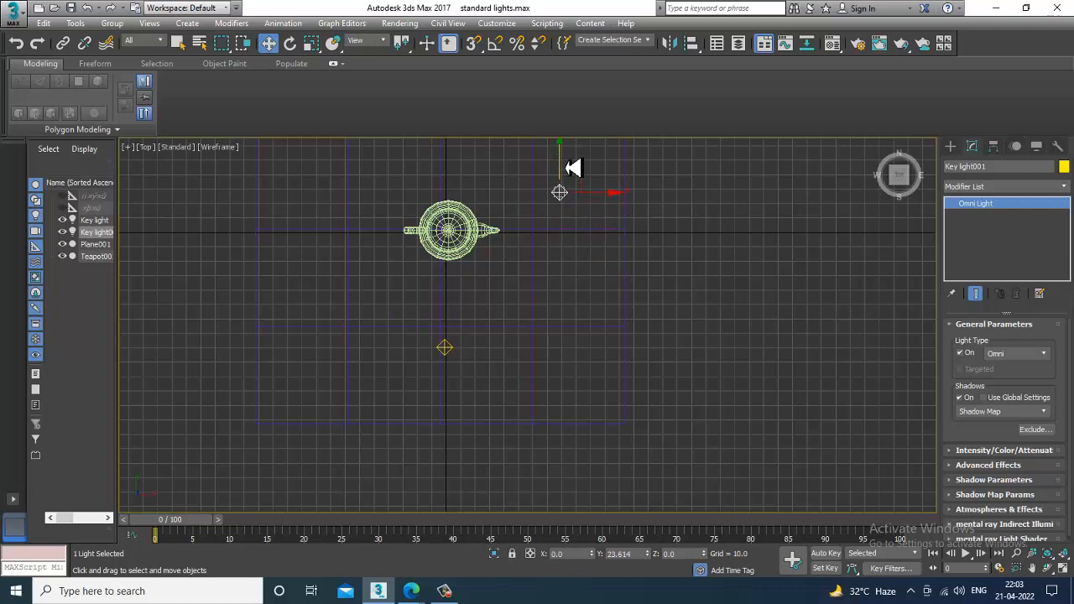
pyautogui.hotkey('alt', 'w')
pyautogui.click(772, 391)
pyautogui.hotkey('alt', 'w')
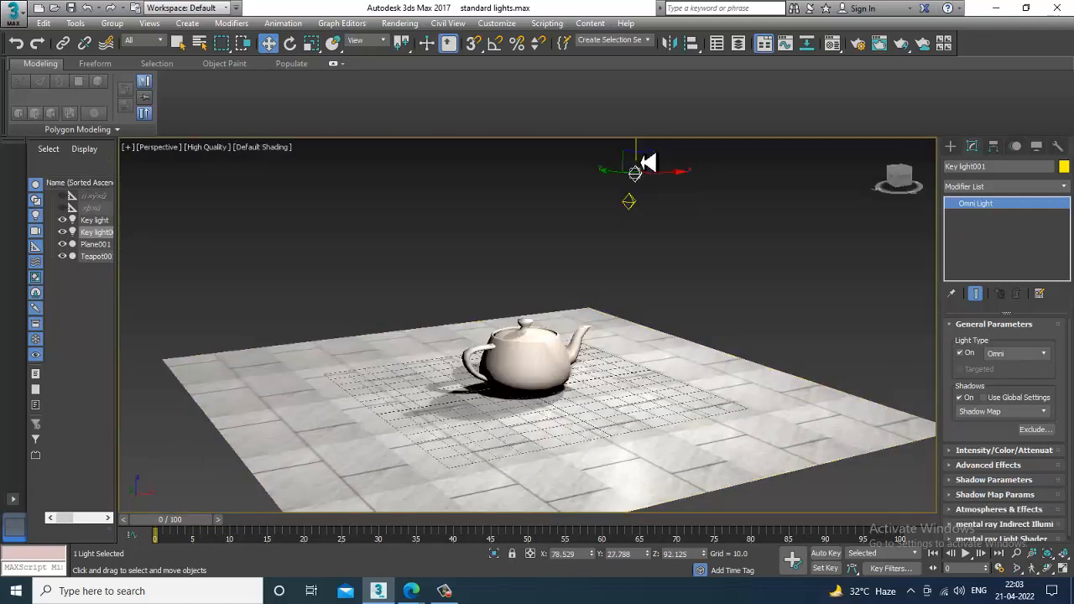
pyautogui.moveTo(635, 174); pyautogui.dragTo(633, 214)
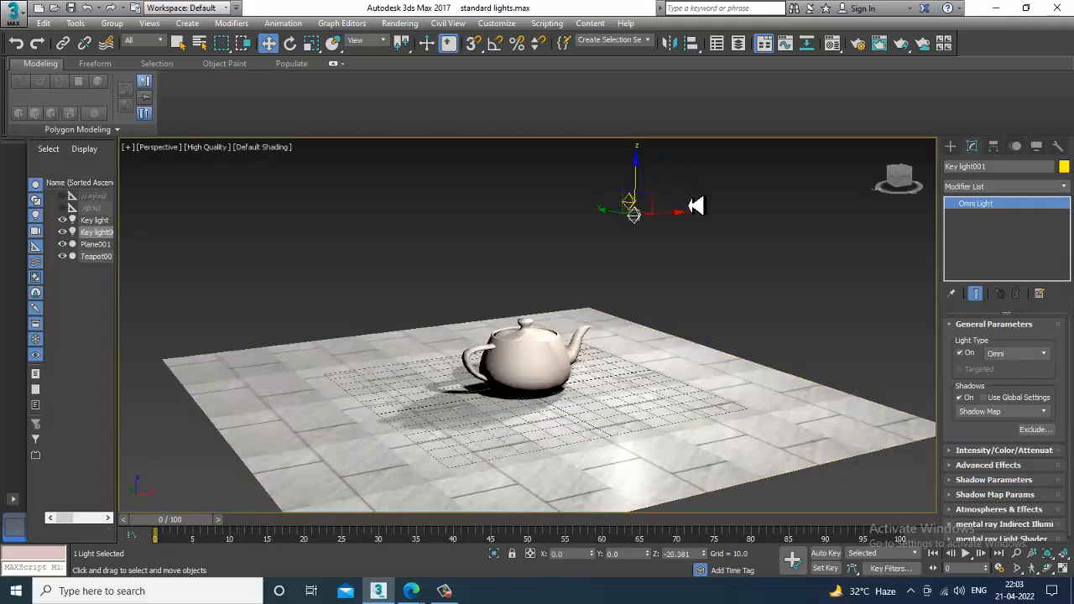
# Step: Turn off shadows for the copied light and rename it Fill Light
pyautogui.click(960, 397)
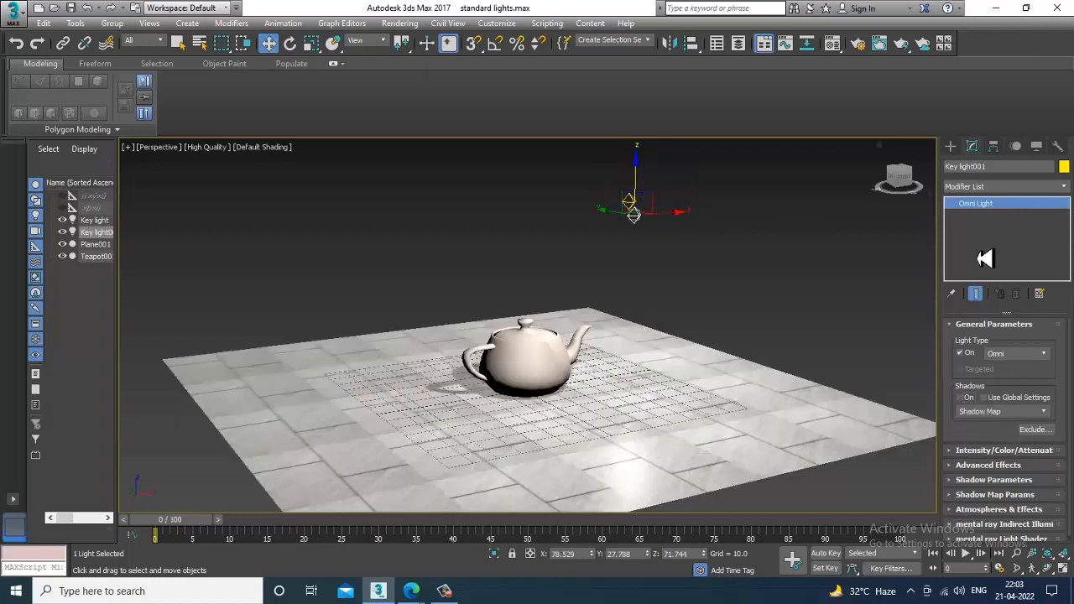
pyautogui.click(1004, 167)
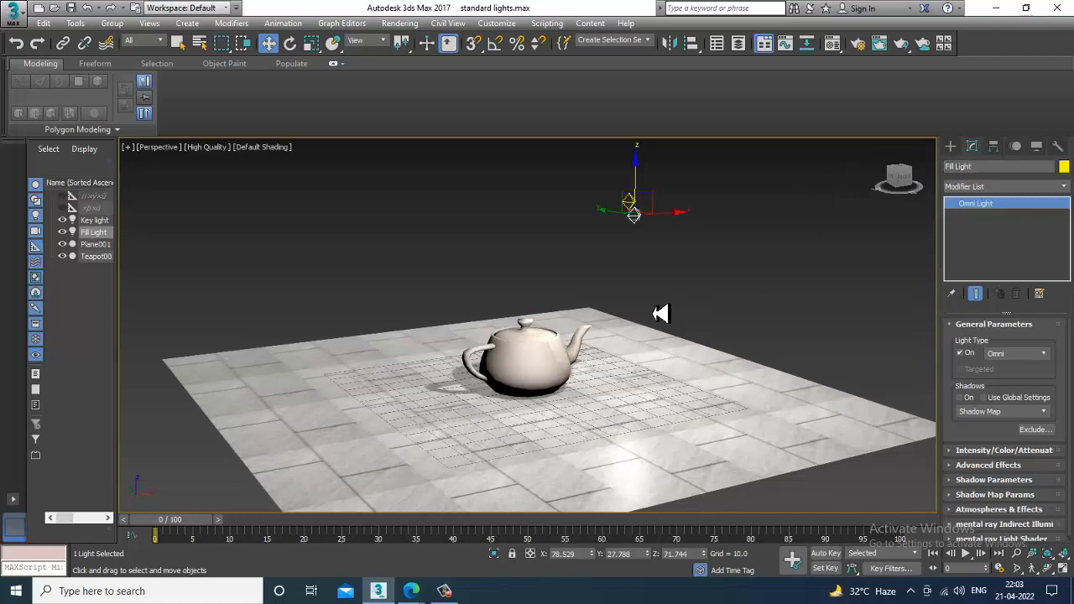
# Step: Set the Fill Light's intensity multiplier to 0.6
pyautogui.moveTo(633, 409); pyautogui.dragTo(652, 377, button='middle')
pyautogui.scroll(2, 652, 377)
pyautogui.moveTo(641, 335); pyautogui.dragTo(644, 374, button='middle')
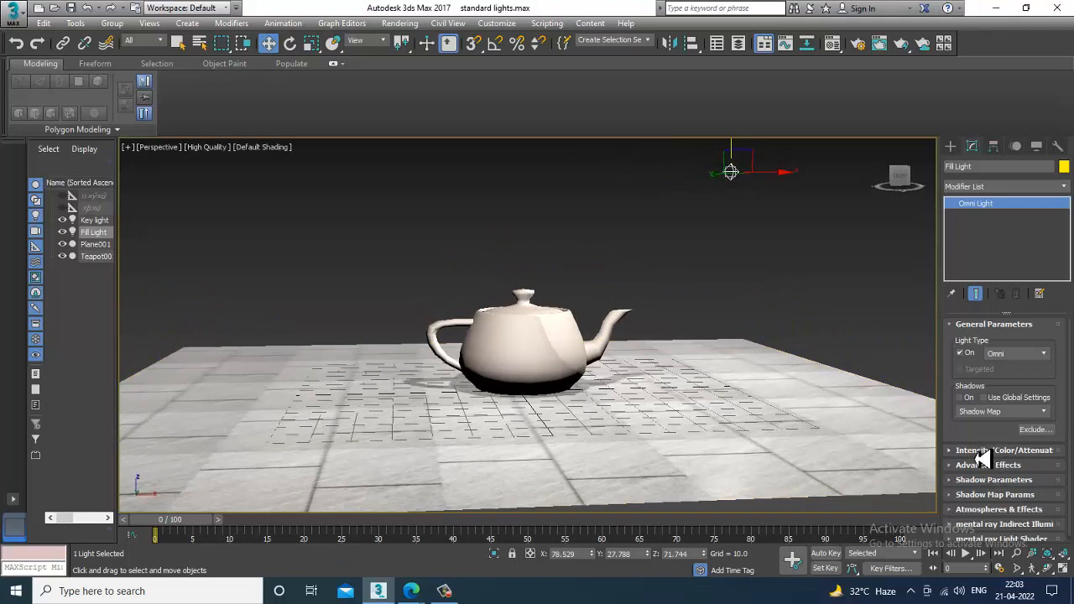
pyautogui.click(980, 451)
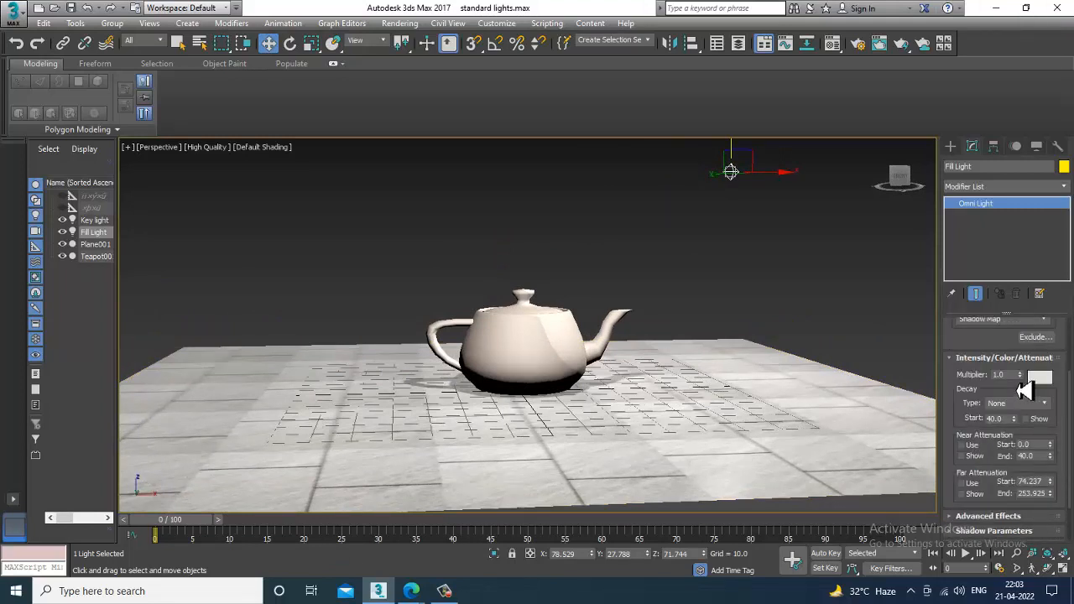
pyautogui.moveTo(1012, 378); pyautogui.dragTo(934, 383)
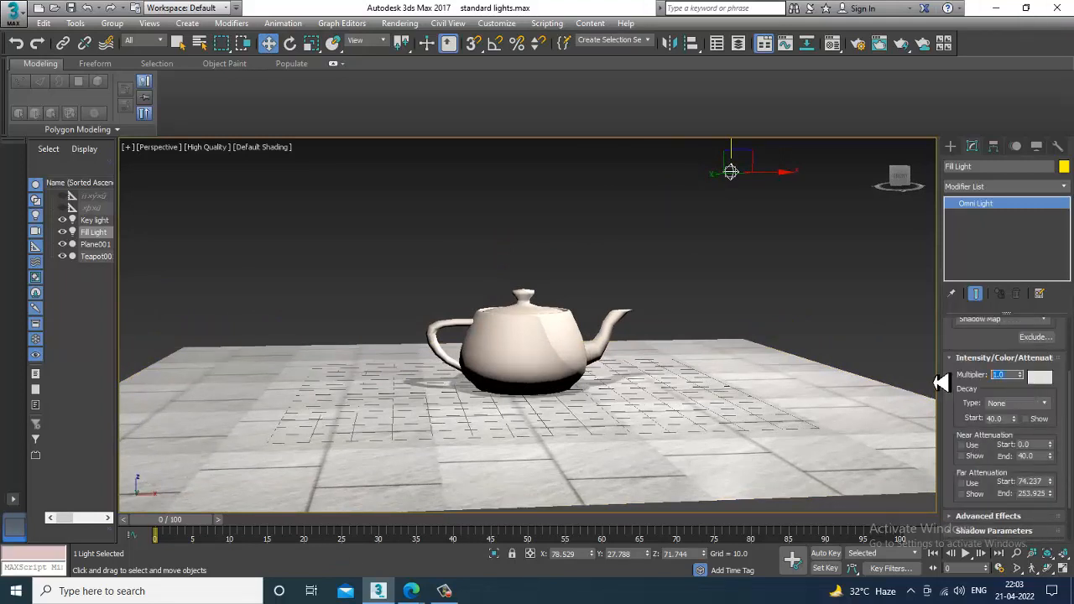
pyautogui.write('0')
pyautogui.press('Return')
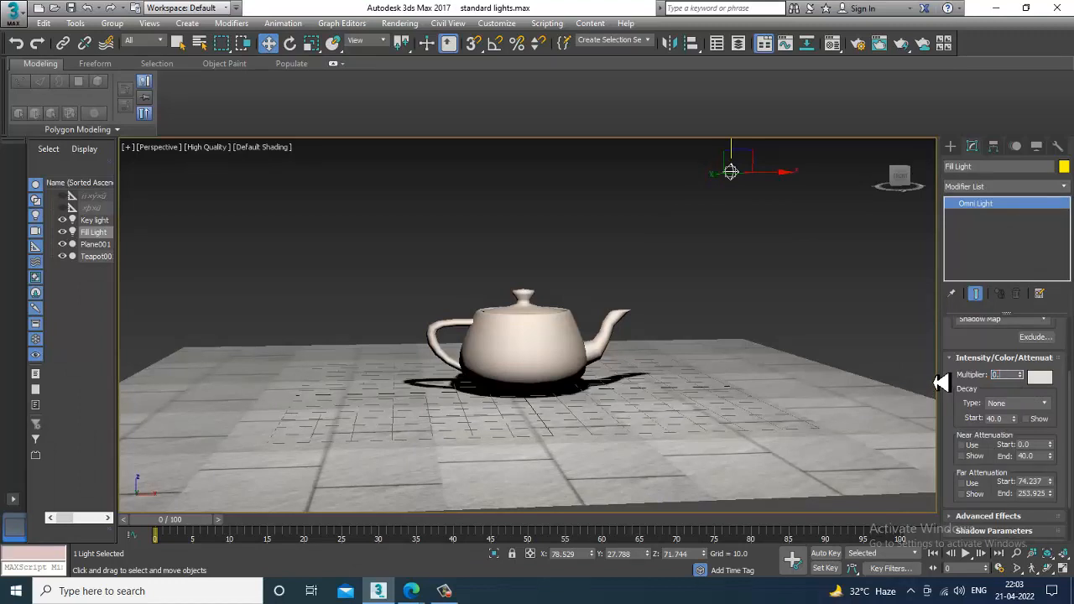
pyautogui.press('Return')
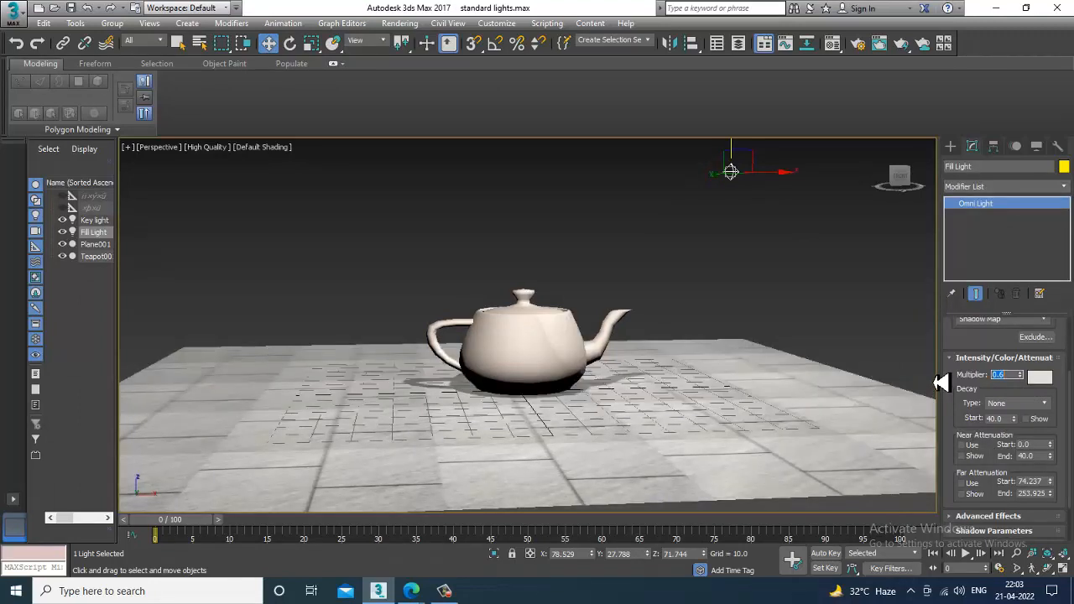
# Step: Try a saturated red as the Fill Light's color
pyautogui.click(1048, 379)
pyautogui.moveTo(306, 163); pyautogui.dragTo(284, 147)
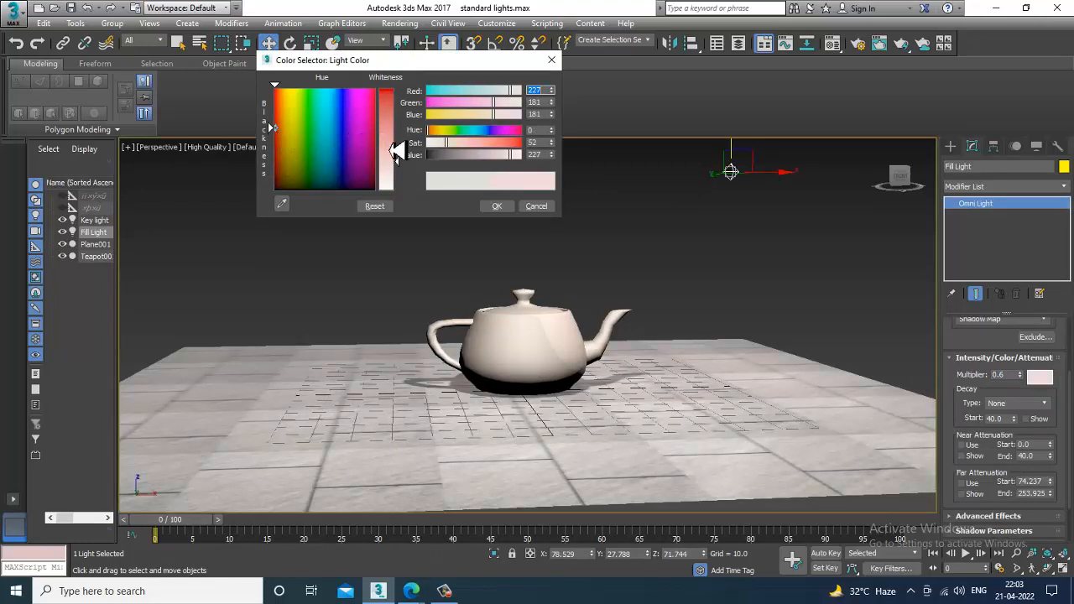
pyautogui.moveTo(396, 151); pyautogui.dragTo(398, 90)
pyautogui.click(496, 208)
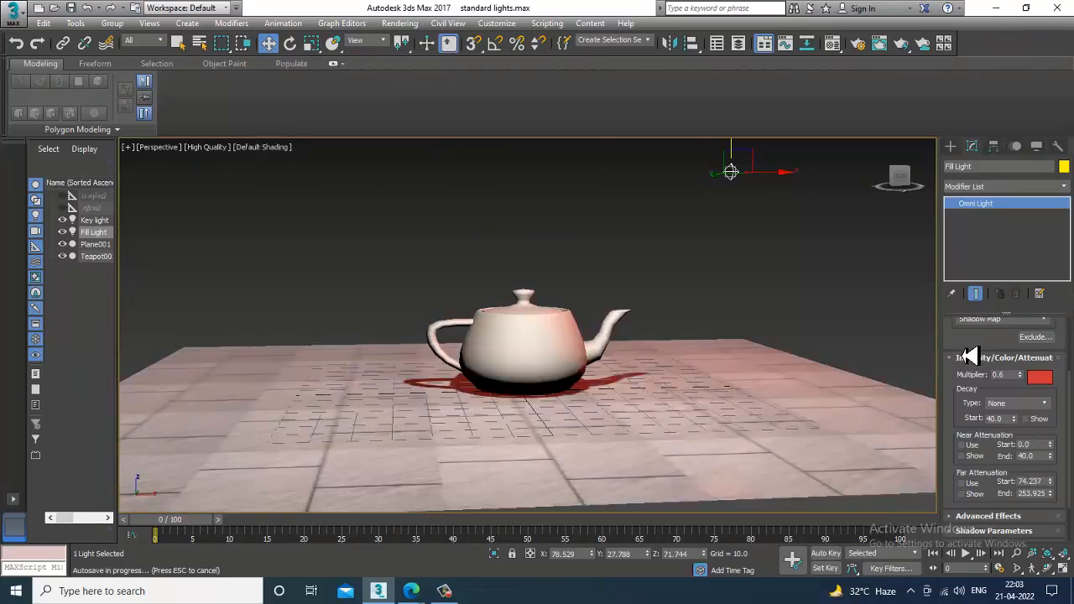
# Step: Set the Fill Light's color to cyan
pyautogui.click(1041, 379)
pyautogui.moveTo(313, 138); pyautogui.dragTo(342, 126)
pyautogui.click(497, 206)
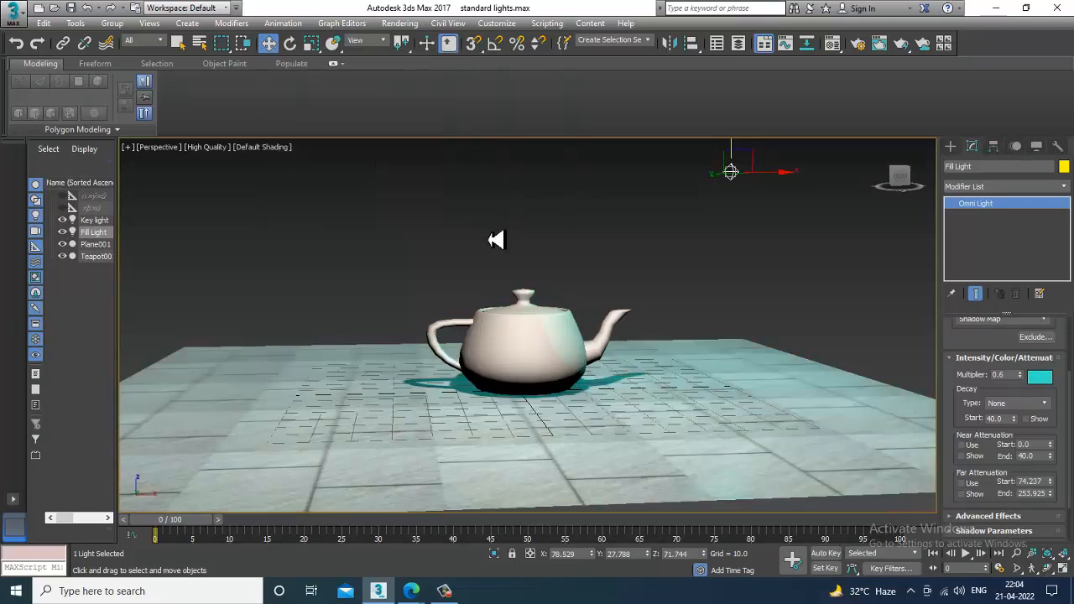
# Step: Copy the Fill Light in the Top view to behind the teapot's handle side, at about X -54.4, Y 71.0
pyautogui.hotkey('alt', 'w')
pyautogui.moveTo(482, 262); pyautogui.dragTo(439, 264, button='middle')
pyautogui.hotkey('alt', 'w')
pyautogui.moveTo(523, 224); pyautogui.dragTo(620, 286, button='middle')
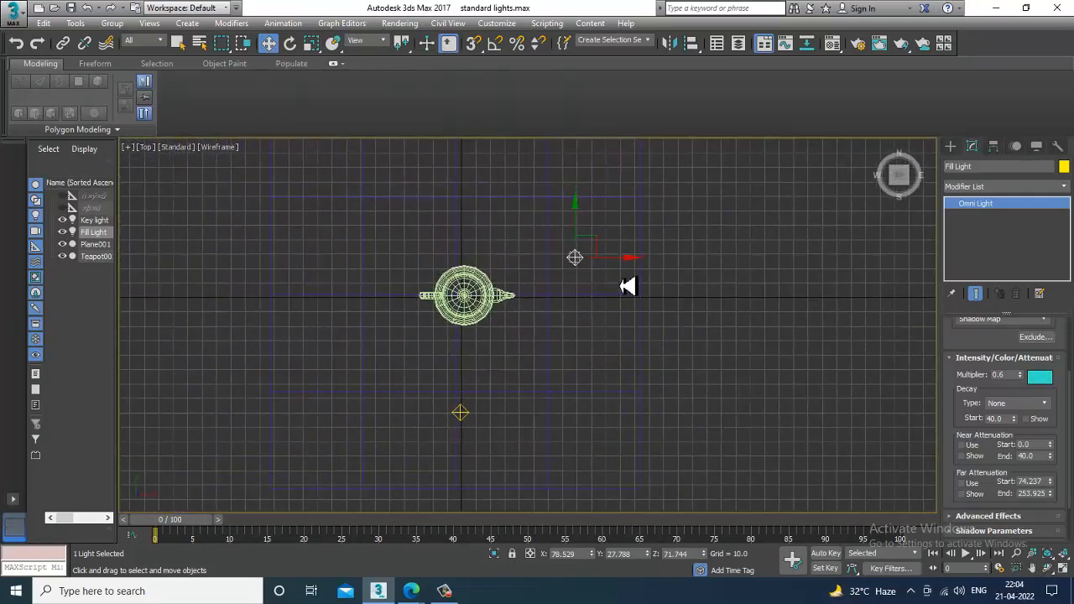
pyautogui.moveTo(635, 266)
pyautogui.keyDown('shift'); pyautogui.mouseDown()
pyautogui.moveTo(439, 245)
pyautogui.moveTo(462, 247)
pyautogui.moveTo(402, 212)
pyautogui.moveTo(411, 170)
pyautogui.mouseUp(); pyautogui.keyUp('shift')
pyautogui.click(547, 354)
pyautogui.moveTo(445, 206); pyautogui.dragTo(433, 207)
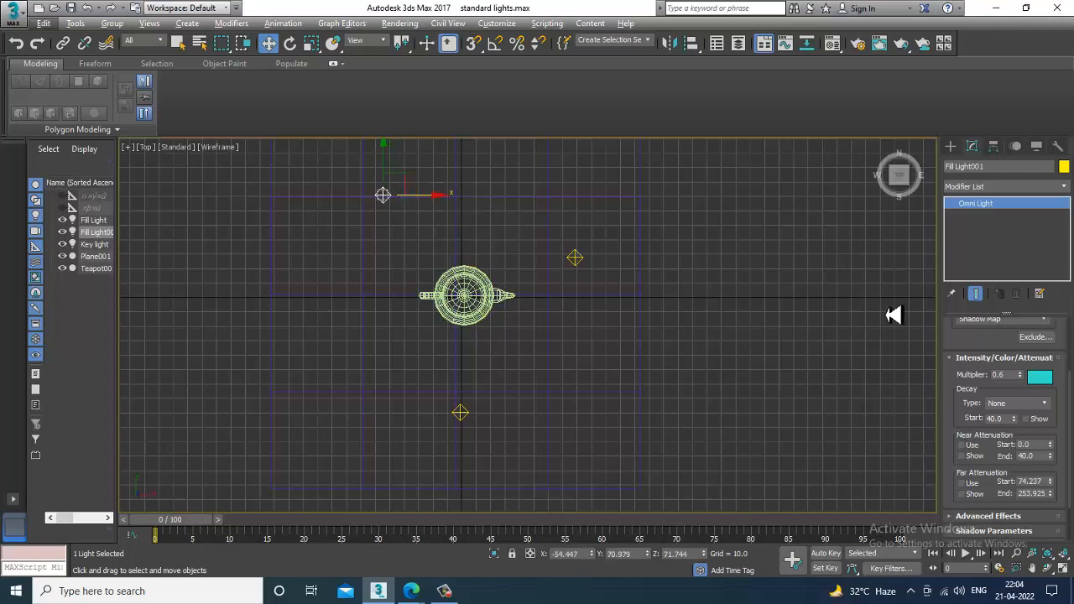
# Step: Rename the copied fill light rim Light and set its color to magenta
pyautogui.click(1003, 168)
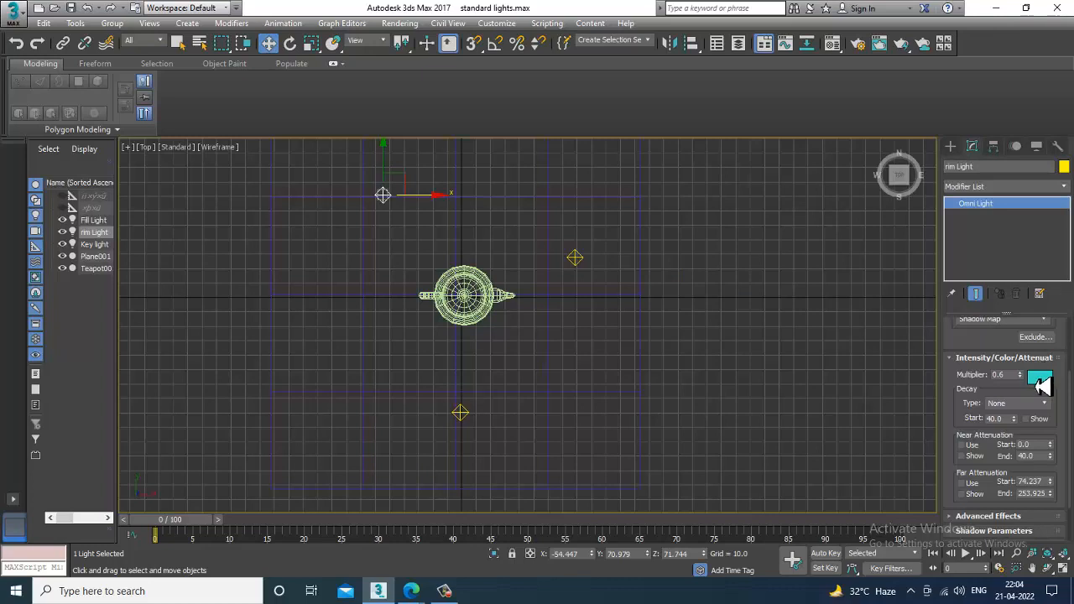
pyautogui.click(1040, 377)
pyautogui.click(375, 152)
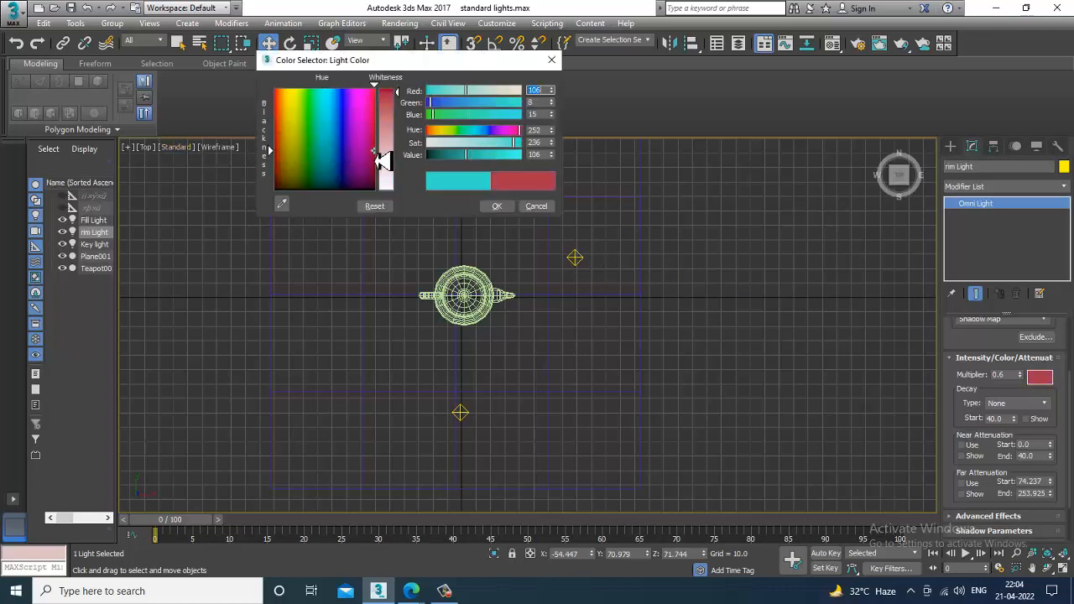
pyautogui.moveTo(374, 152); pyautogui.dragTo(360, 144)
pyautogui.moveTo(397, 92); pyautogui.dragTo(401, 88)
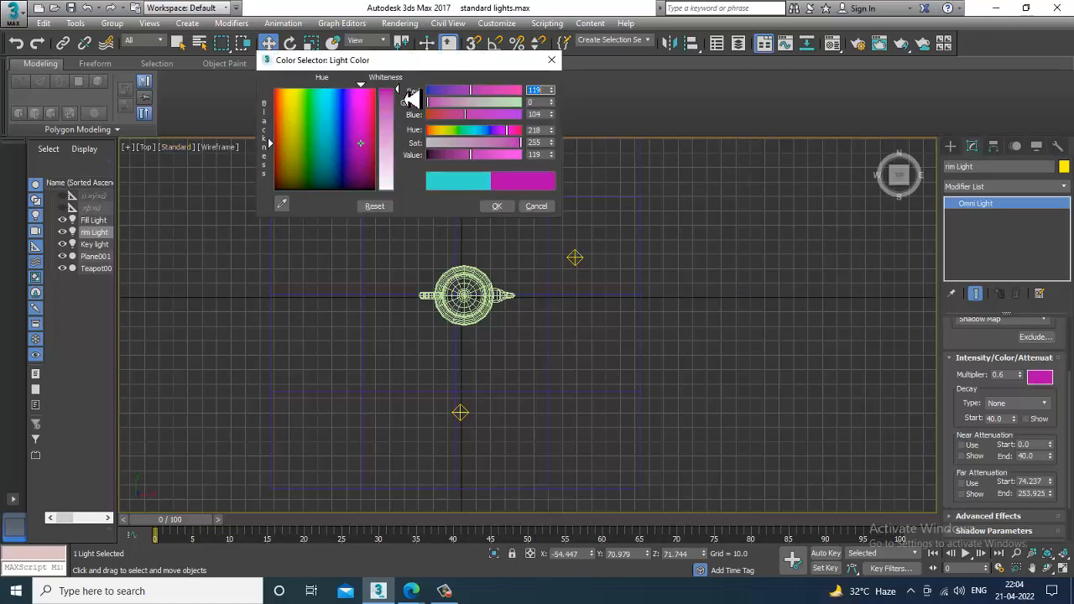
pyautogui.click(497, 206)
# Step: Set the rim Light's intensity multiplier to 0.4 in the Perspective view
pyautogui.hotkey('alt', 'w')
pyautogui.click(707, 379)
pyautogui.hotkey('alt', 'w')
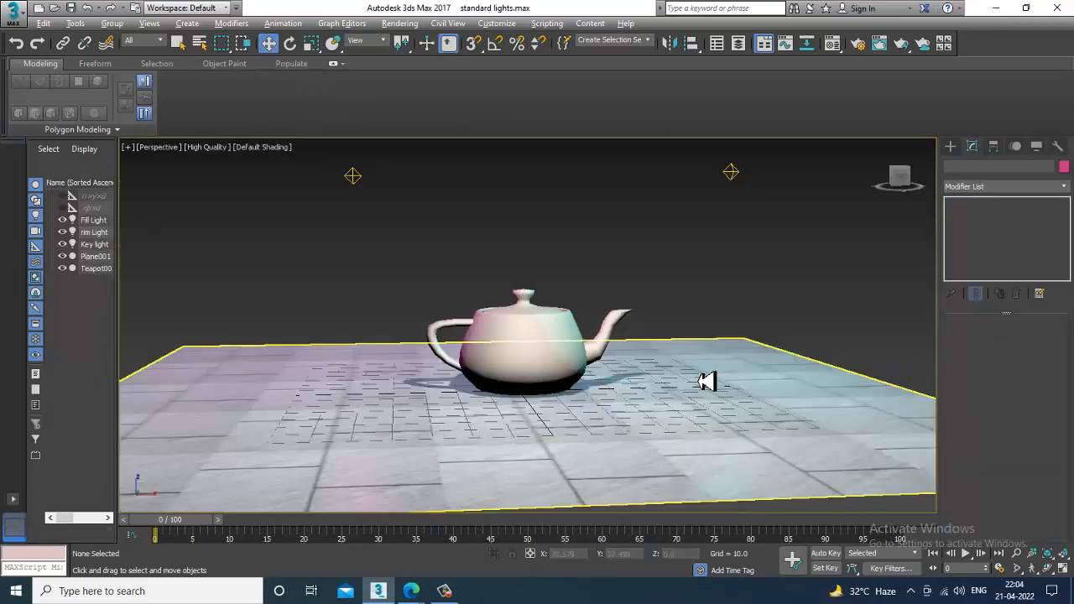
pyautogui.keyDown('alt'); pyautogui.moveTo(695, 371); pyautogui.dragTo(659, 380, button='middle'); pyautogui.keyUp('alt')
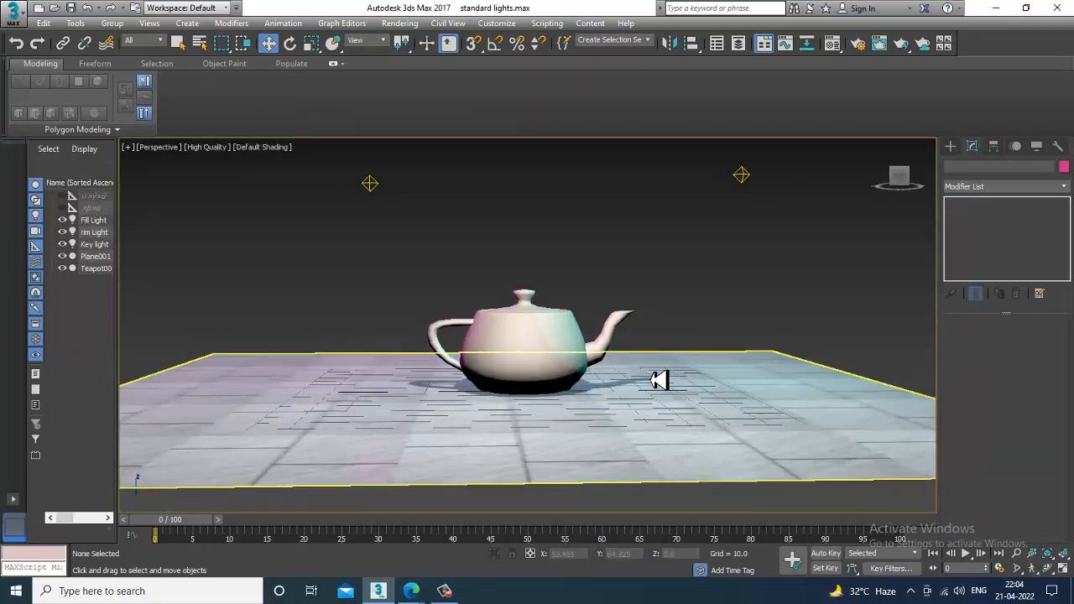
pyautogui.press('Up')
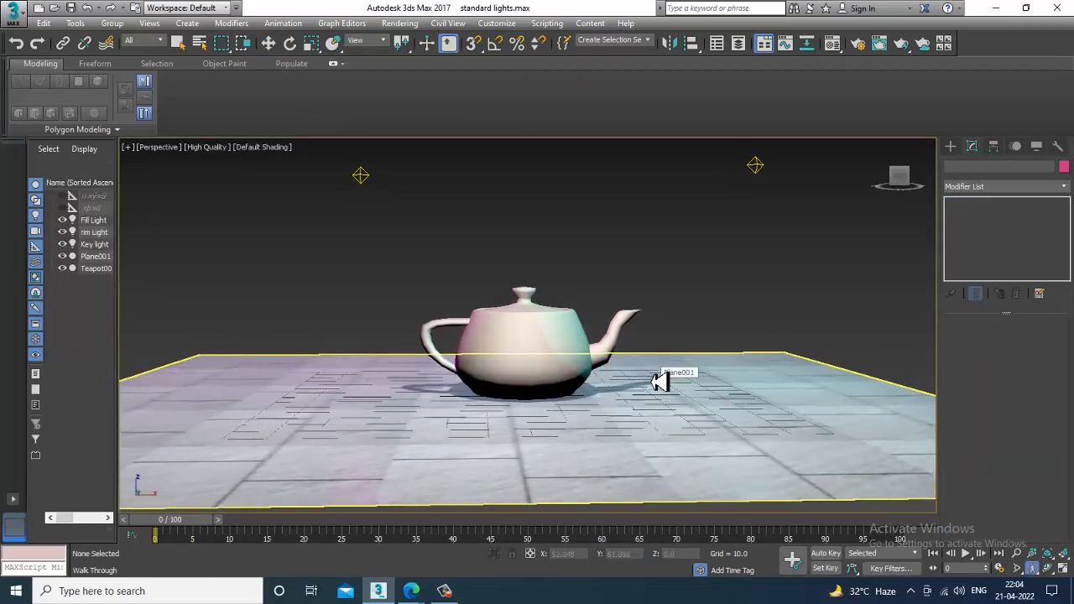
pyautogui.press('Up')
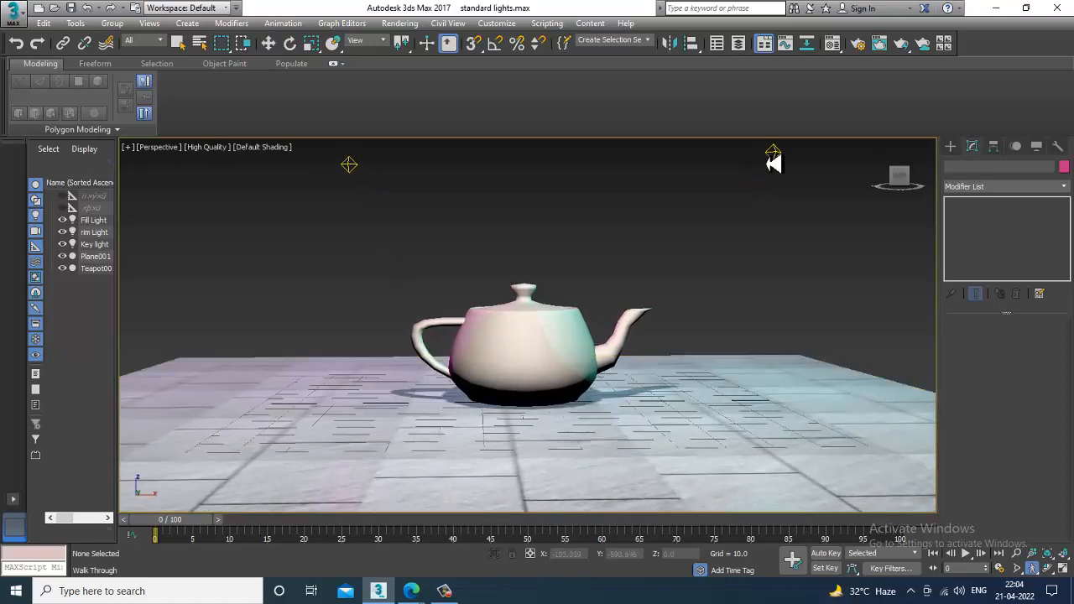
pyautogui.click(268, 43)
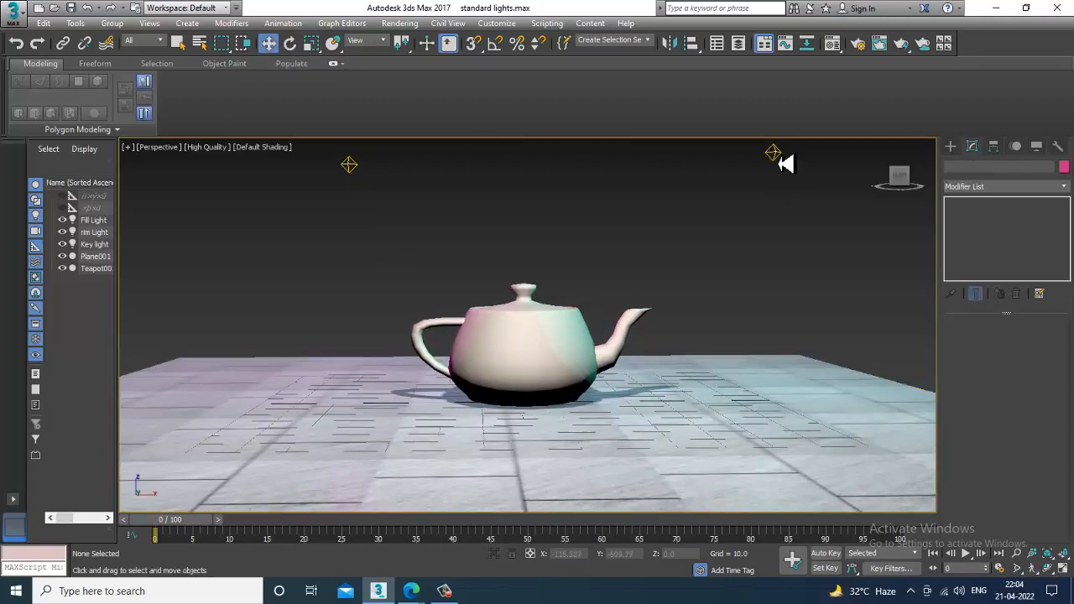
pyautogui.click(775, 156)
pyautogui.click(351, 166)
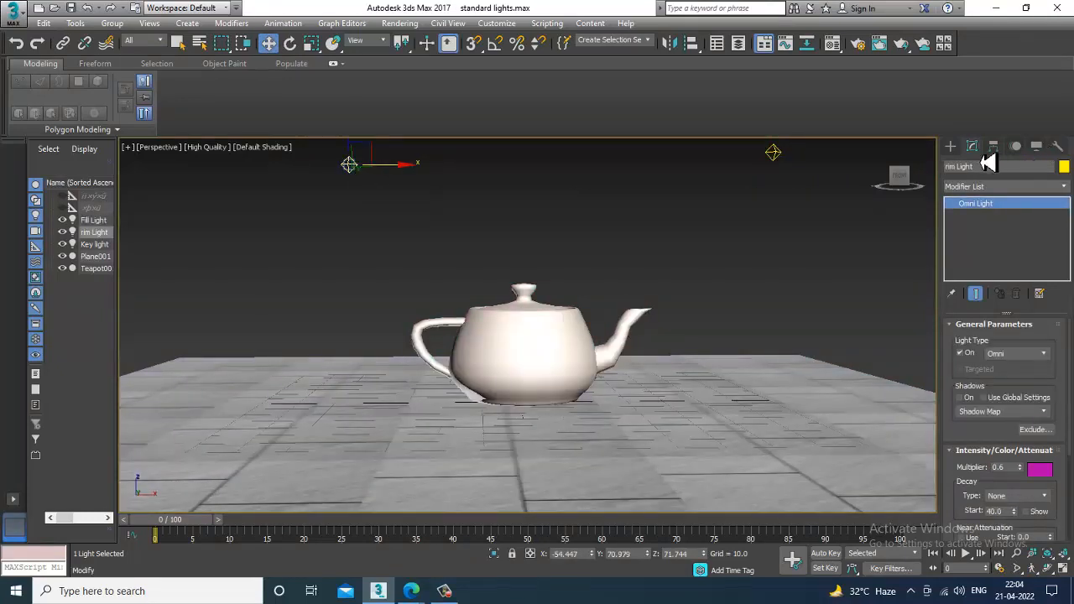
pyautogui.moveTo(995, 448)
pyautogui.mouseDown()
pyautogui.moveTo(1005, 385)
pyautogui.moveTo(954, 385)
pyautogui.mouseUp()
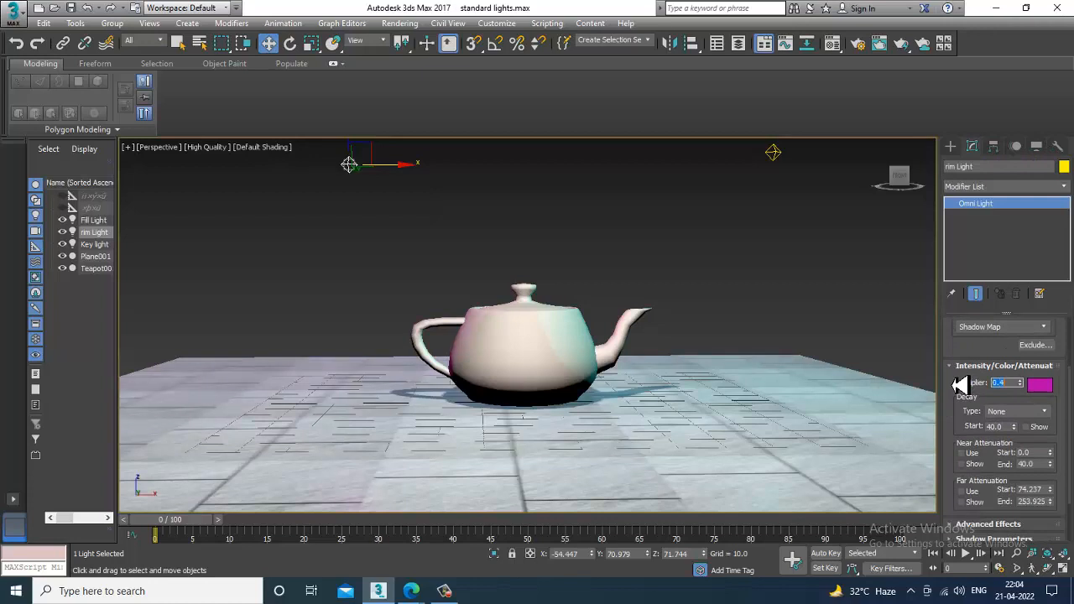
# Step: Set the render output size to the HDTV (video) preset at 1920 by 1080
pyautogui.click(401, 23)
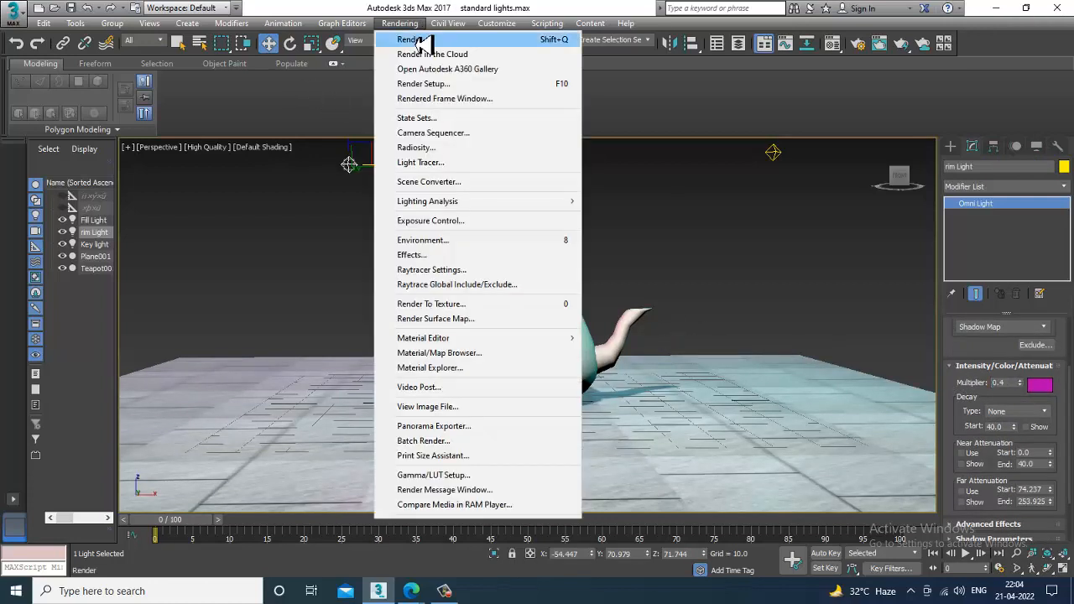
pyautogui.click(444, 84)
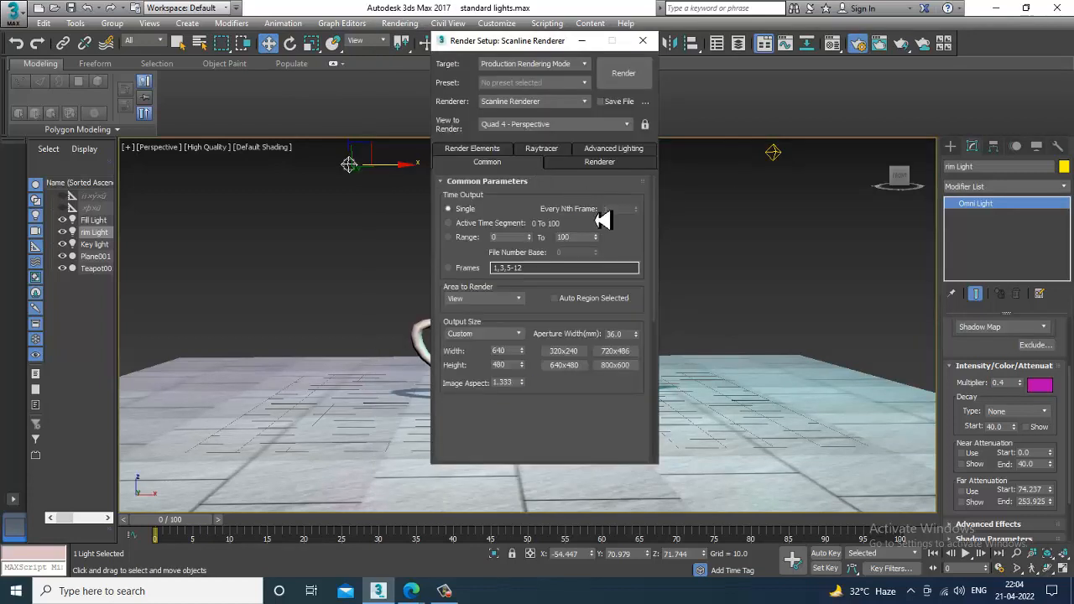
pyautogui.click(517, 334)
pyautogui.click(499, 508)
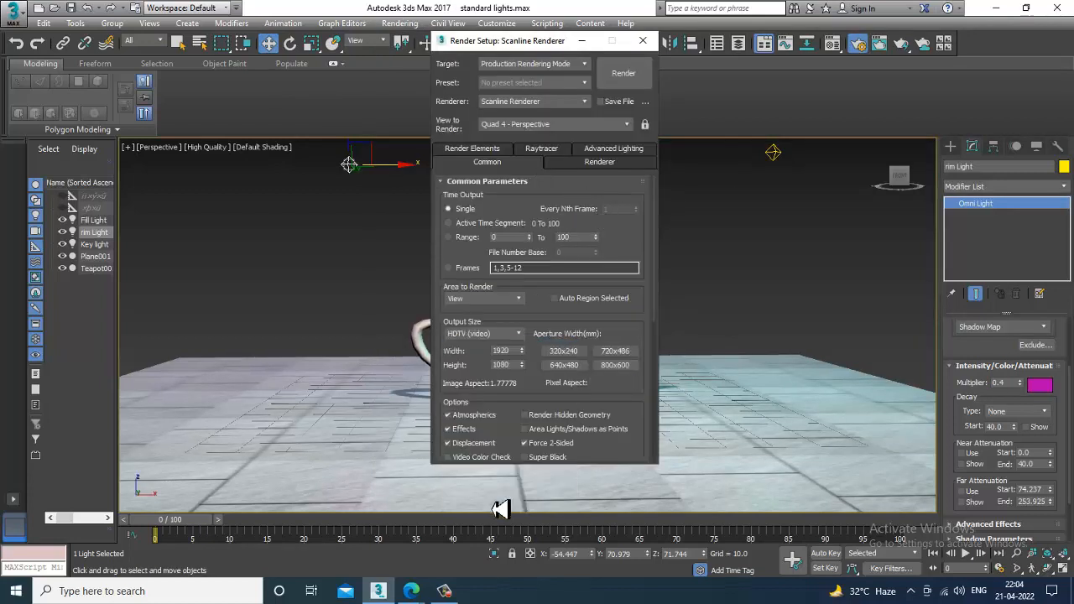
# Step: Render the Perspective view at 1920 by 1080 and minimize the rendered frame and render setup windows
pyautogui.click(634, 77)
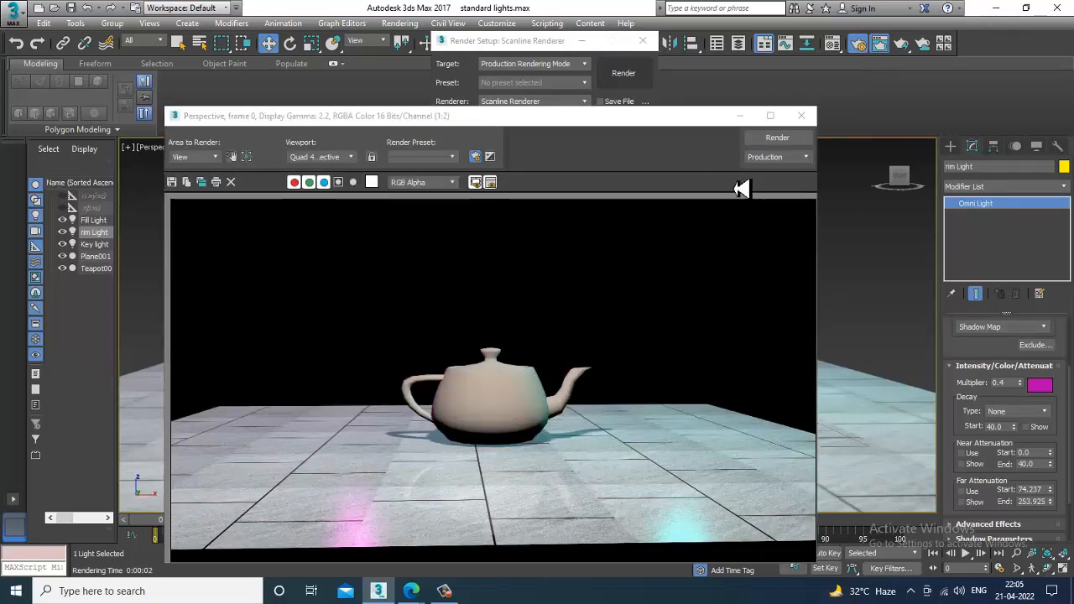
pyautogui.click(740, 116)
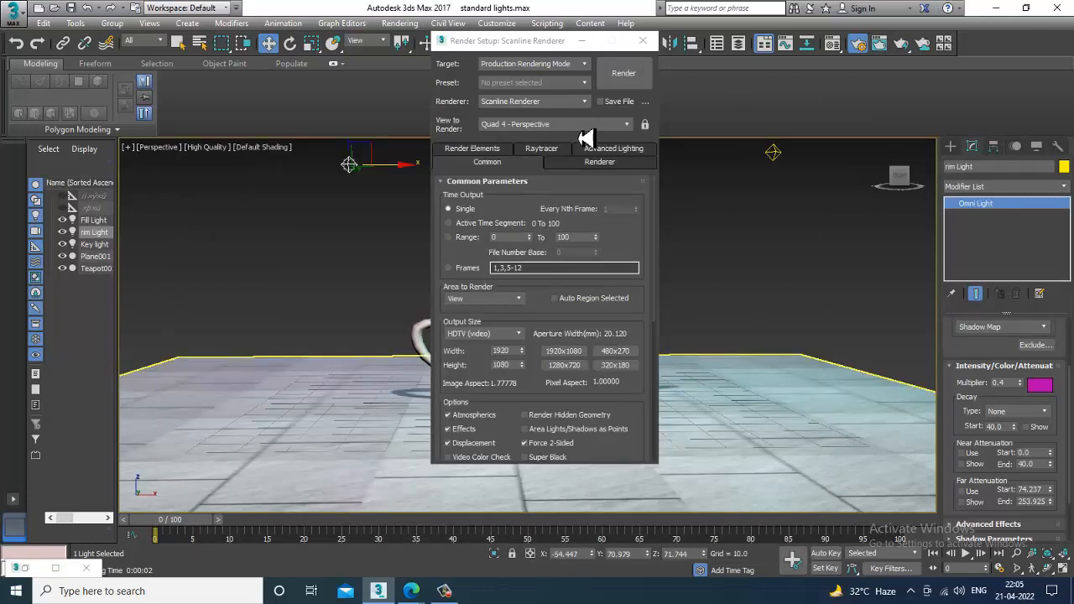
pyautogui.click(585, 40)
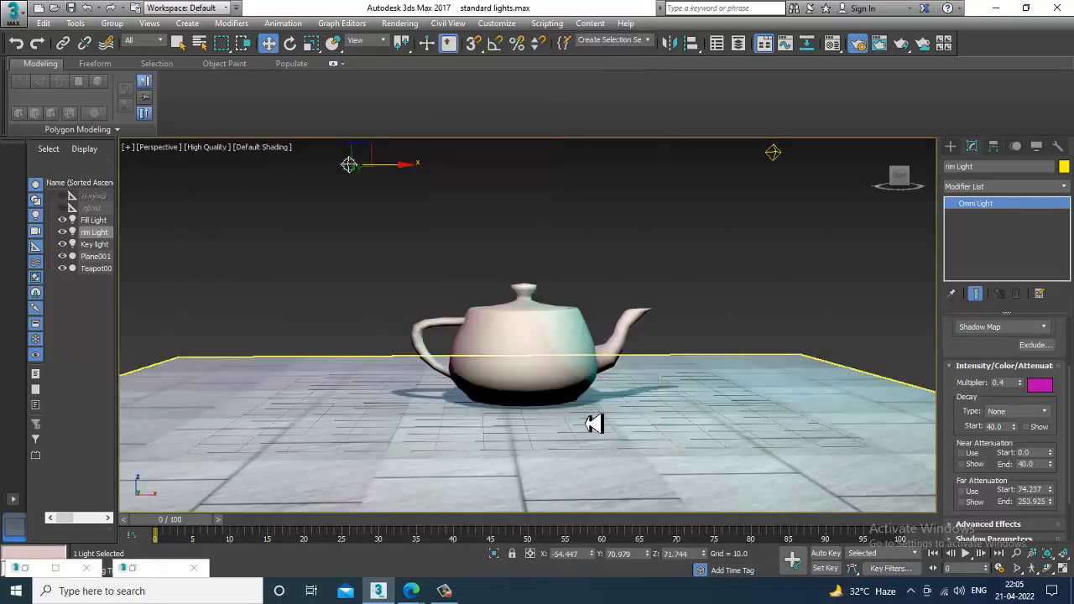
# Step: Select the Fill Light in the Perspective view and render the teapot scene again
pyautogui.press('Up')
pyautogui.press('Up')
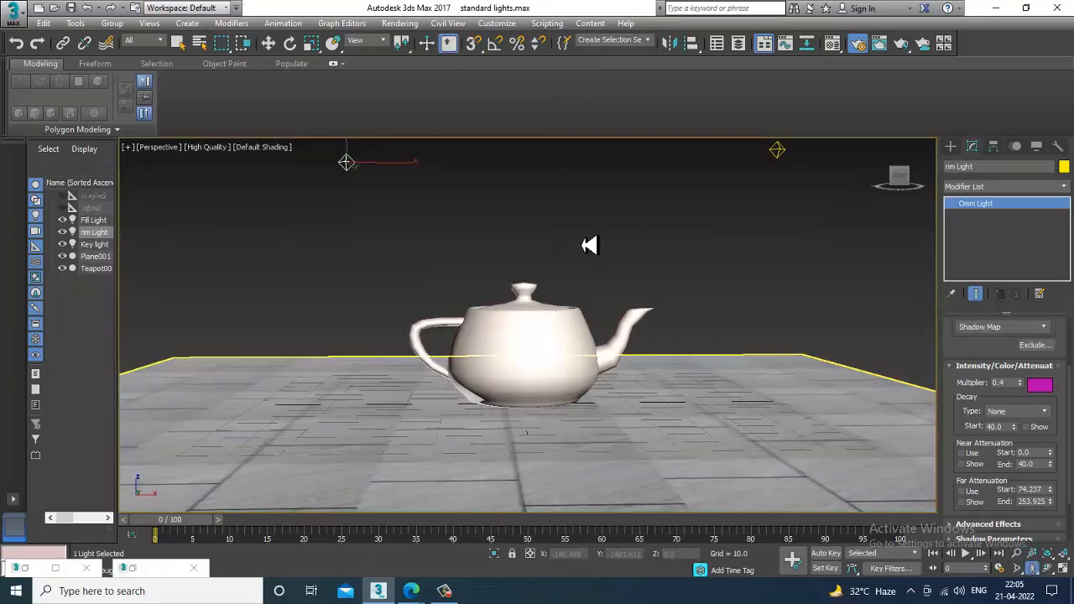
pyautogui.click(268, 43)
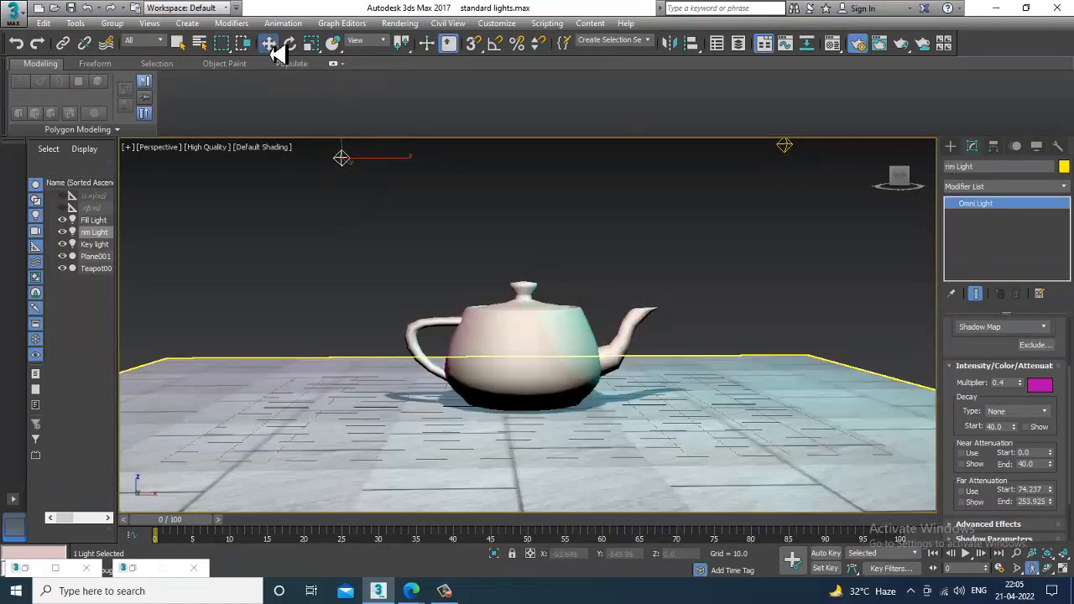
pyautogui.click(786, 149)
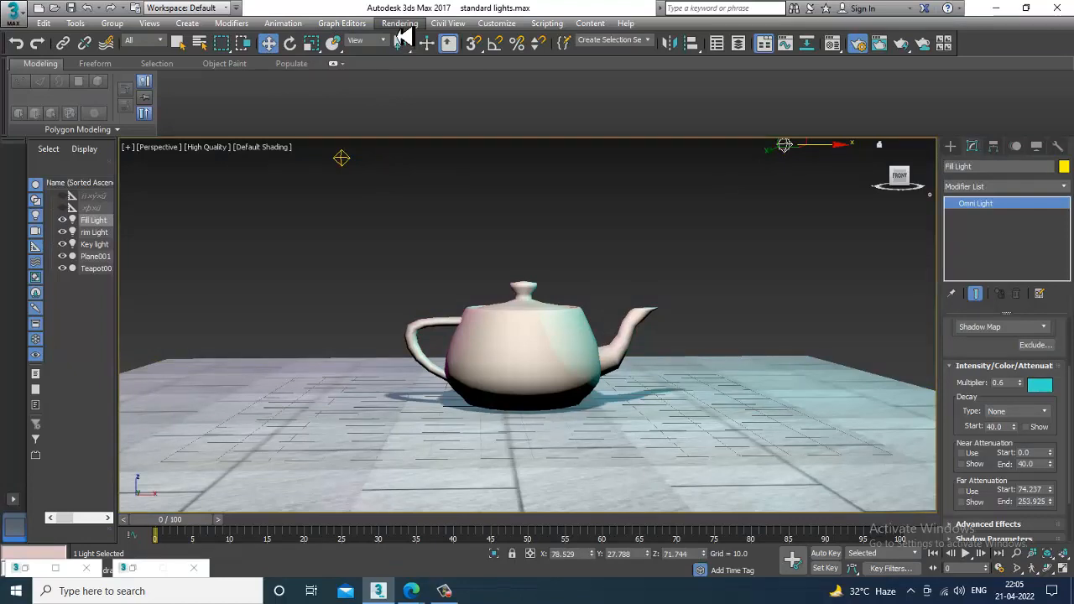
pyautogui.click(399, 23)
pyautogui.click(411, 40)
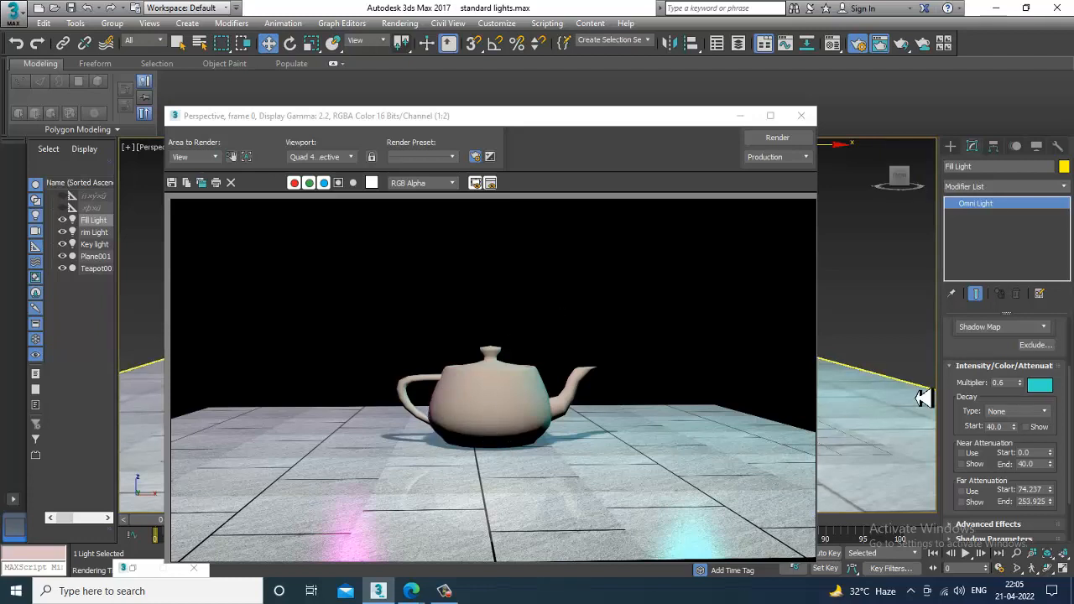
# Step: Raise the rim Light's multiplier to 0.82, re-render the Perspective view and minimize the rendered frame
pyautogui.moveTo(688, 130); pyautogui.dragTo(729, 289)
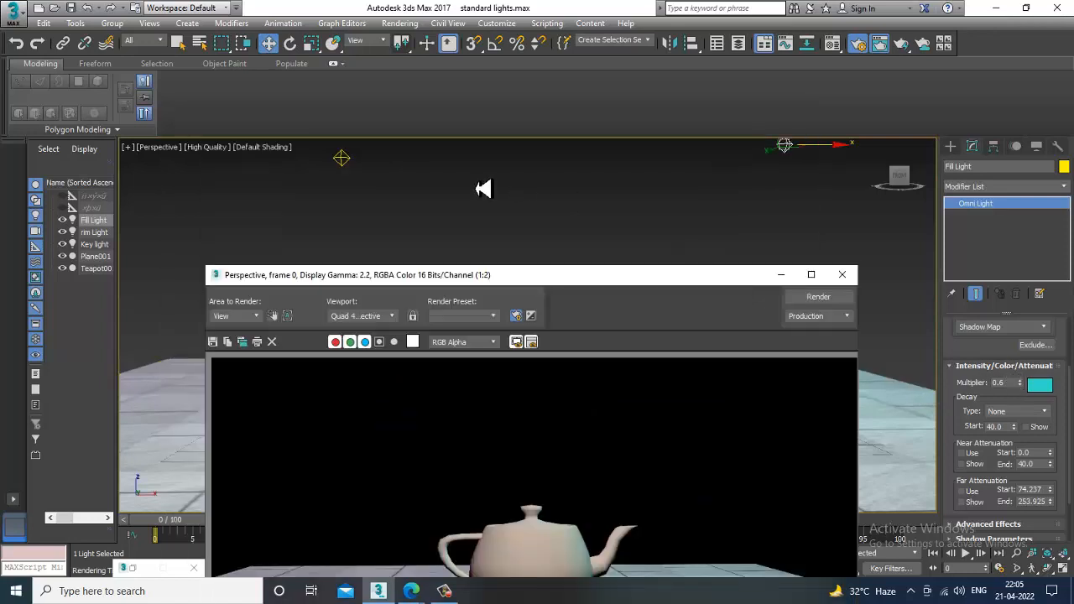
pyautogui.click(346, 162)
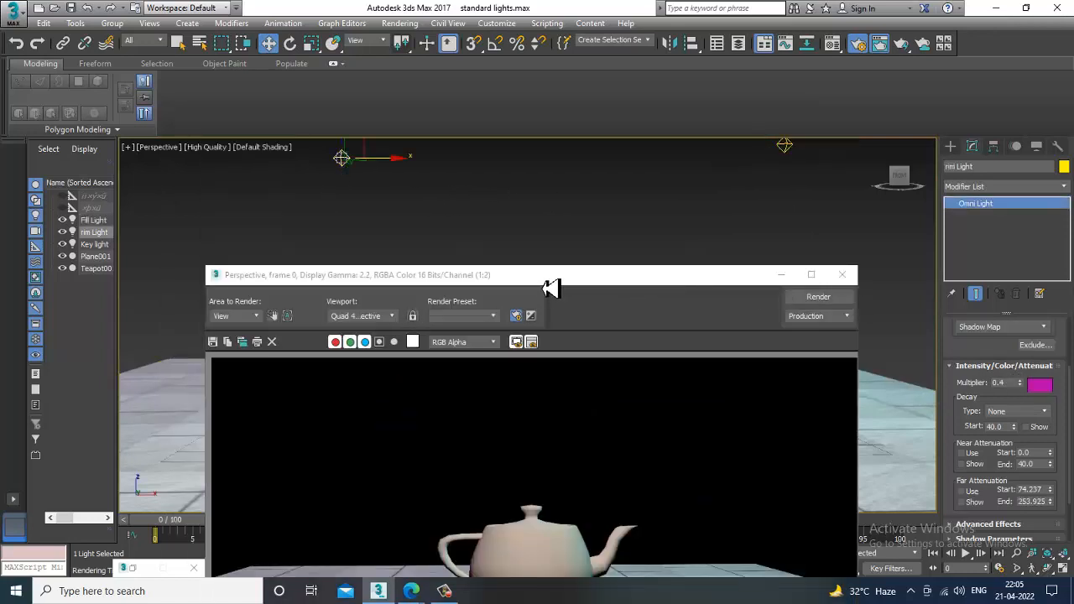
pyautogui.moveTo(551, 282); pyautogui.dragTo(569, 81)
pyautogui.moveTo(1019, 384); pyautogui.dragTo(1014, 358)
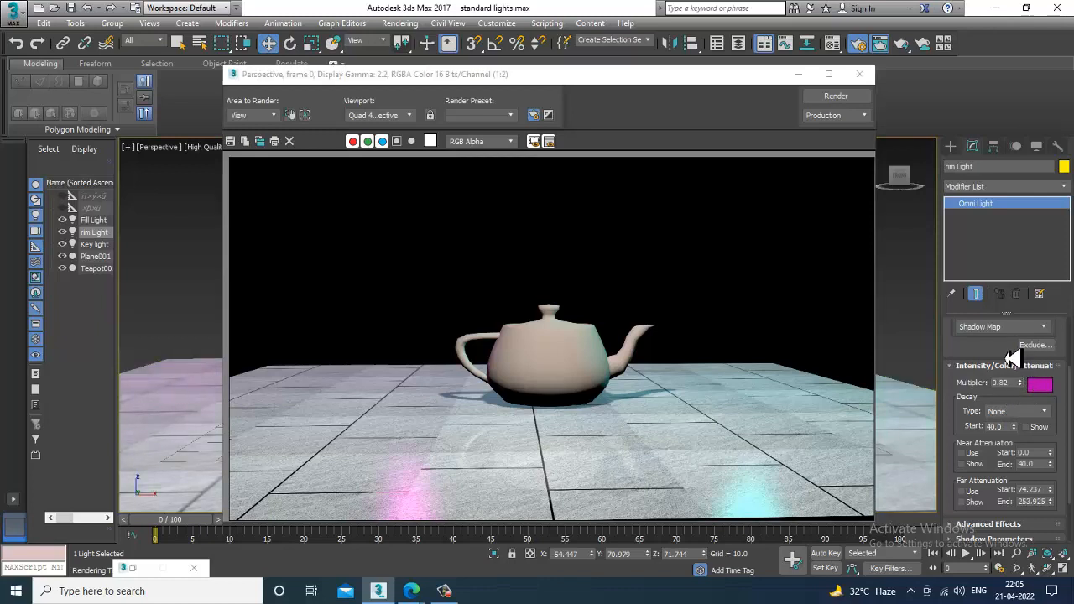
pyautogui.click(829, 97)
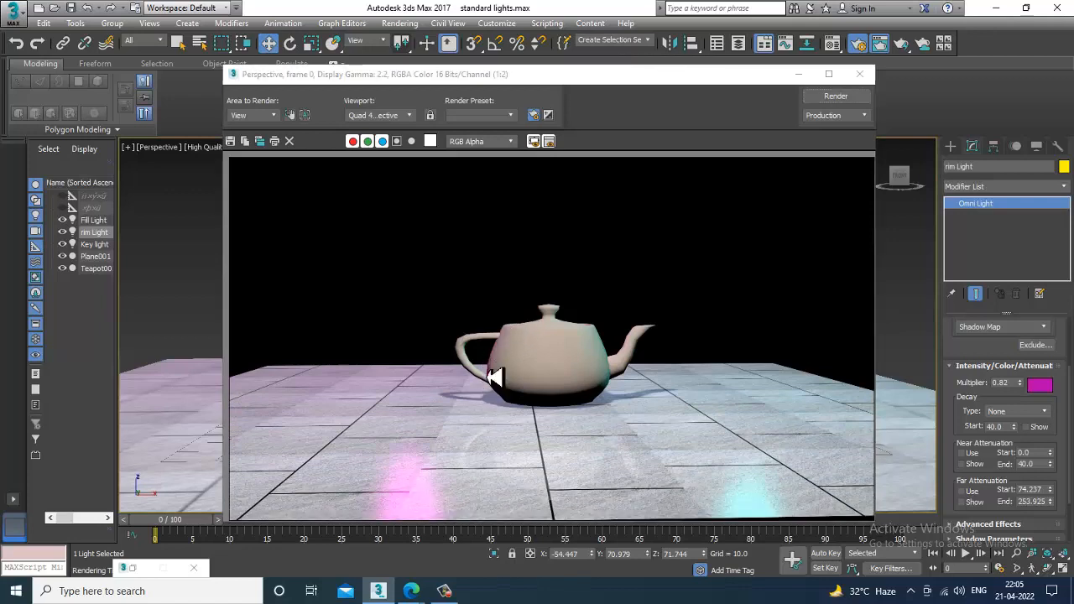
pyautogui.click(799, 74)
# Step: Set the rim Light's multiplier to 0.3, viewing the teapot from a raised angle
pyautogui.click(703, 285)
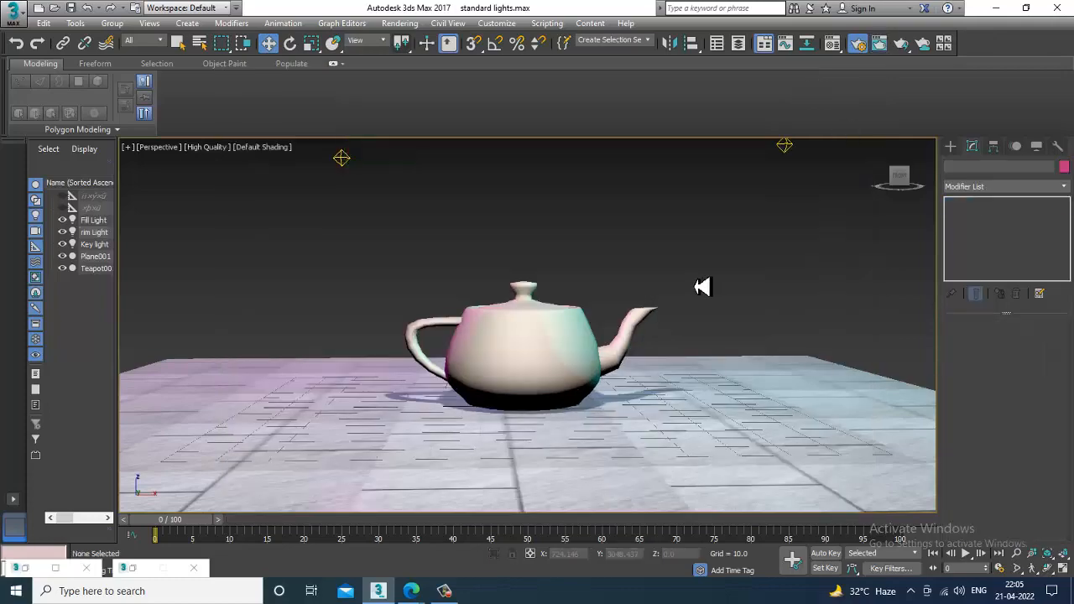
pyautogui.scroll(-8, 565, 332)
pyautogui.keyDown('alt'); pyautogui.moveTo(565, 337); pyautogui.dragTo(616, 372, button='middle'); pyautogui.keyUp('alt')
pyautogui.scroll(8, 603, 369)
pyautogui.scroll(4, 616, 357)
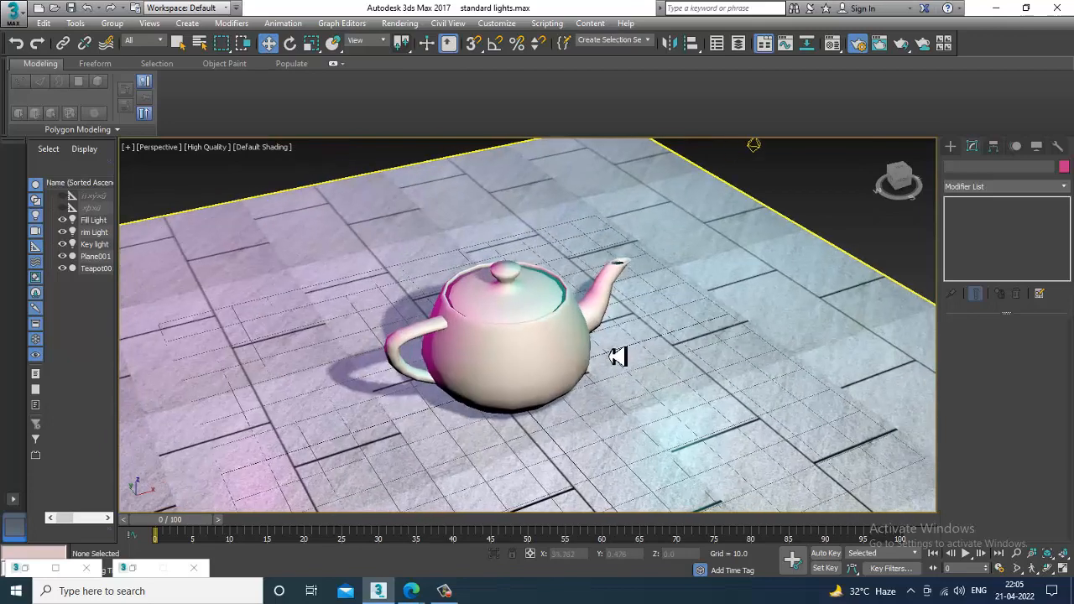
pyautogui.scroll(-4, 616, 358)
pyautogui.click(287, 145)
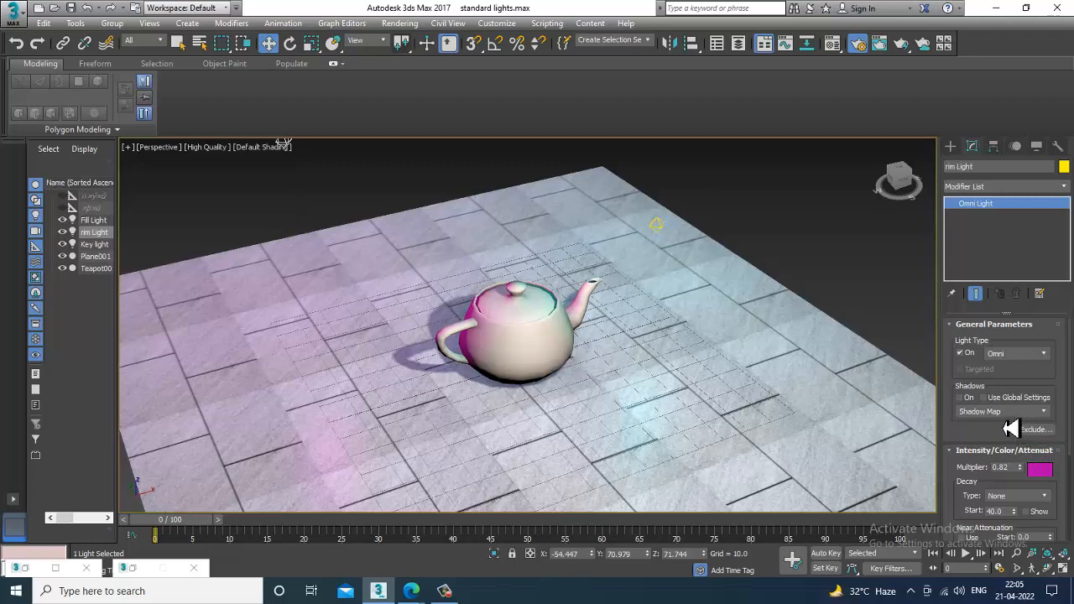
pyautogui.moveTo(1011, 470); pyautogui.dragTo(959, 476)
pyautogui.press('Return')
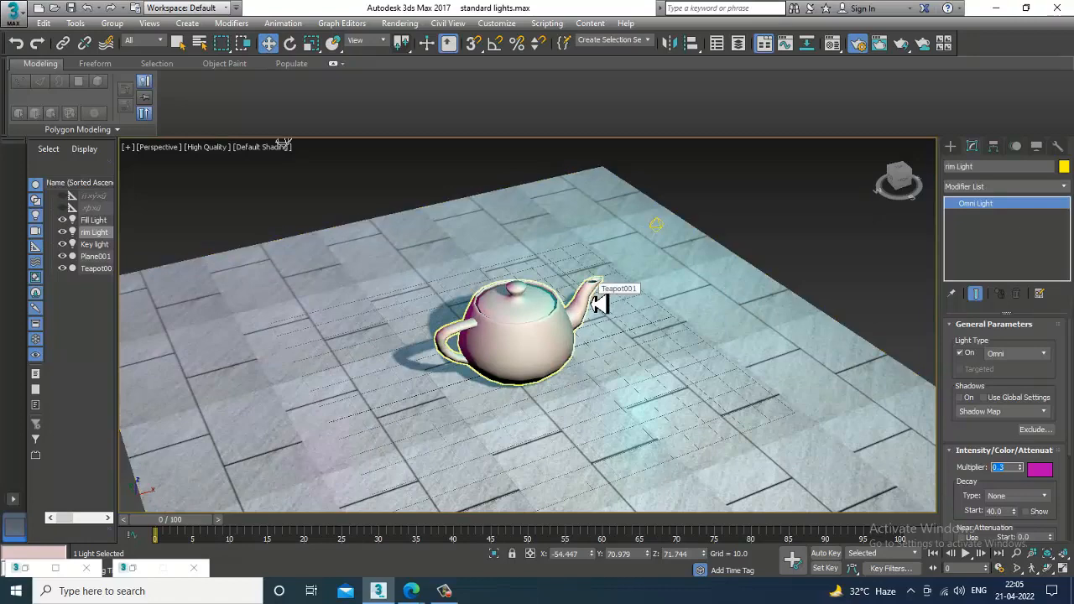
# Step: Render the raised, angled Perspective view of the teapot and close the rendered frame
pyautogui.scroll(5, 610, 309)
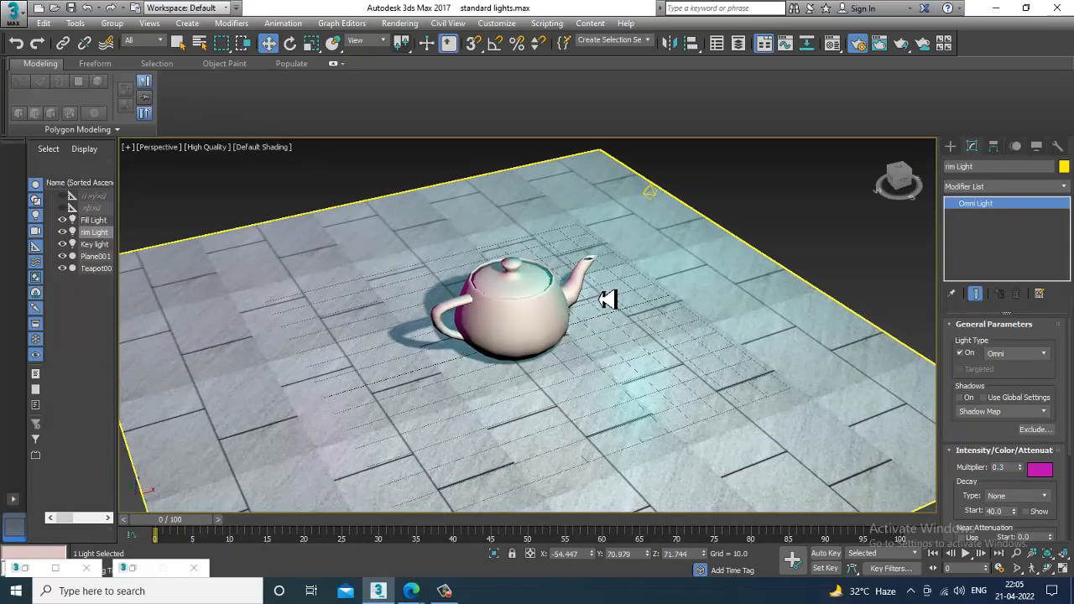
pyautogui.scroll(-1, 601, 301)
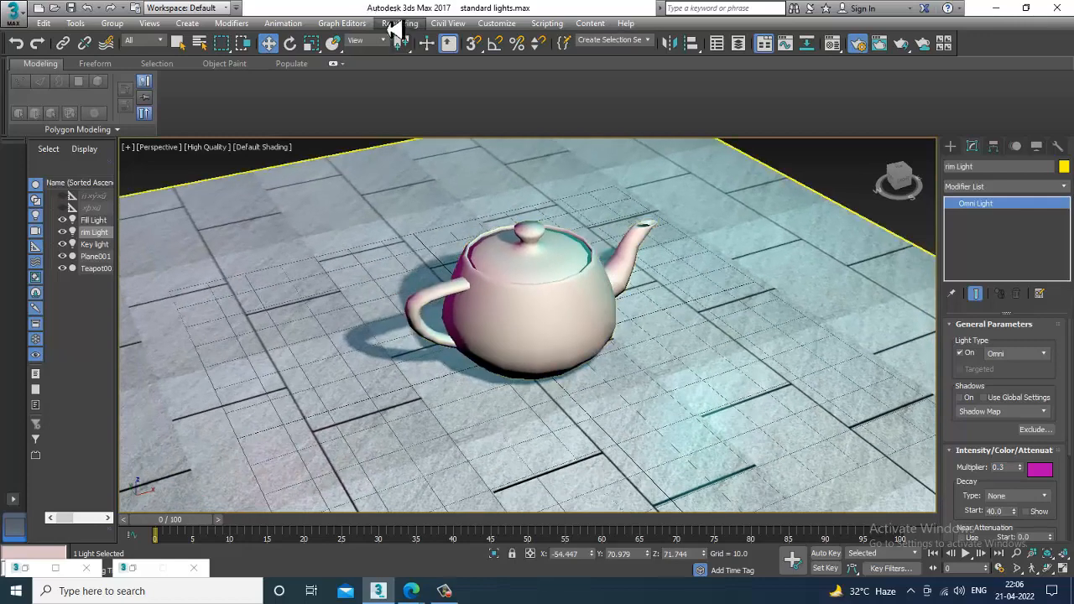
pyautogui.click(400, 23)
pyautogui.click(411, 36)
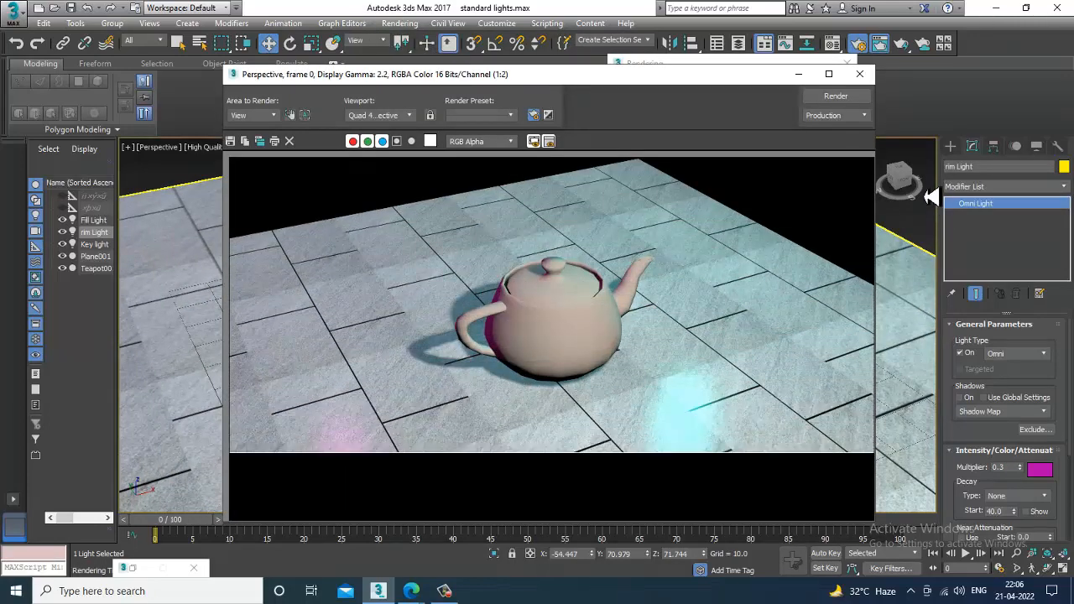
pyautogui.click(860, 74)
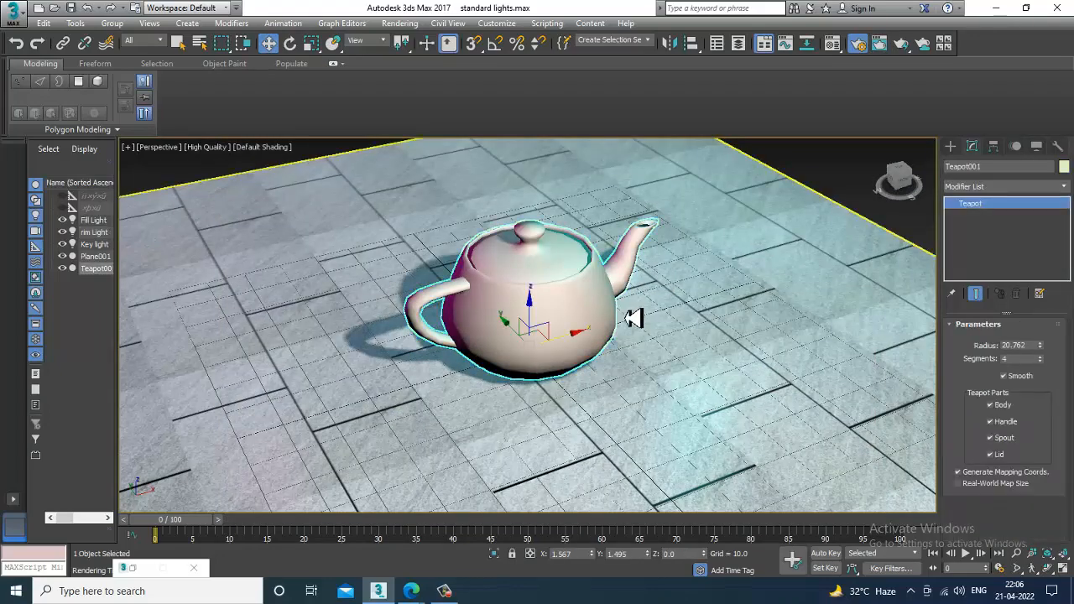
# Step: Delete the key, fill and rim lights above the teapot
pyautogui.scroll(-5, 669, 311)
pyautogui.keyDown('alt'); pyautogui.moveTo(633, 316); pyautogui.dragTo(579, 264, button='middle'); pyautogui.keyUp('alt')
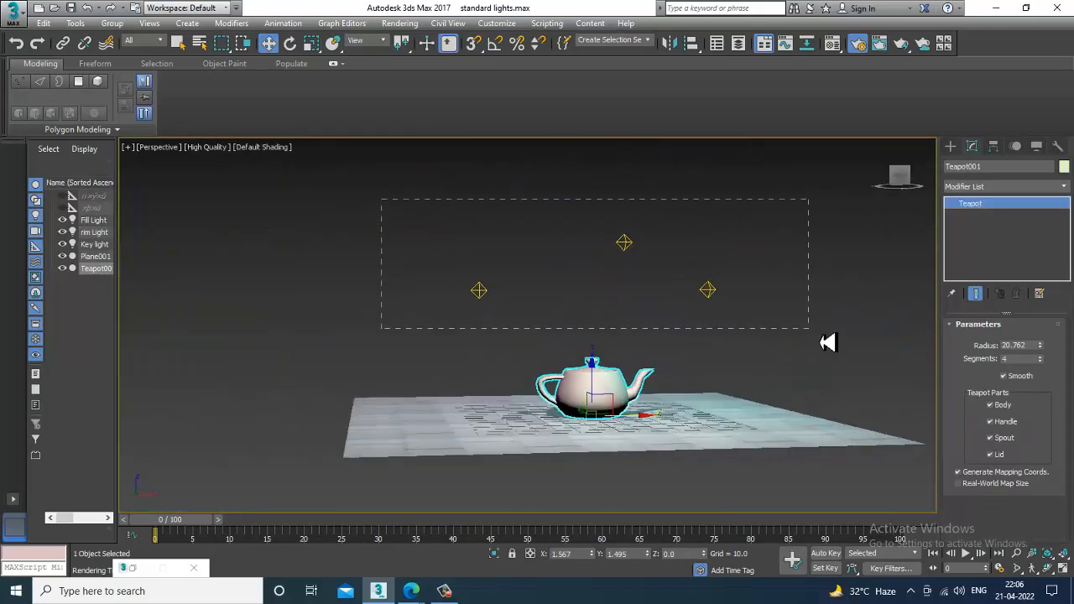
pyautogui.moveTo(828, 342); pyautogui.dragTo(832, 341)
pyautogui.press('Delete')
# Step: Draw a three-segment AEC Extended wall, width 5 and height 96, in the Top view along the floor plane's left, back and right edges
pyautogui.click(953, 149)
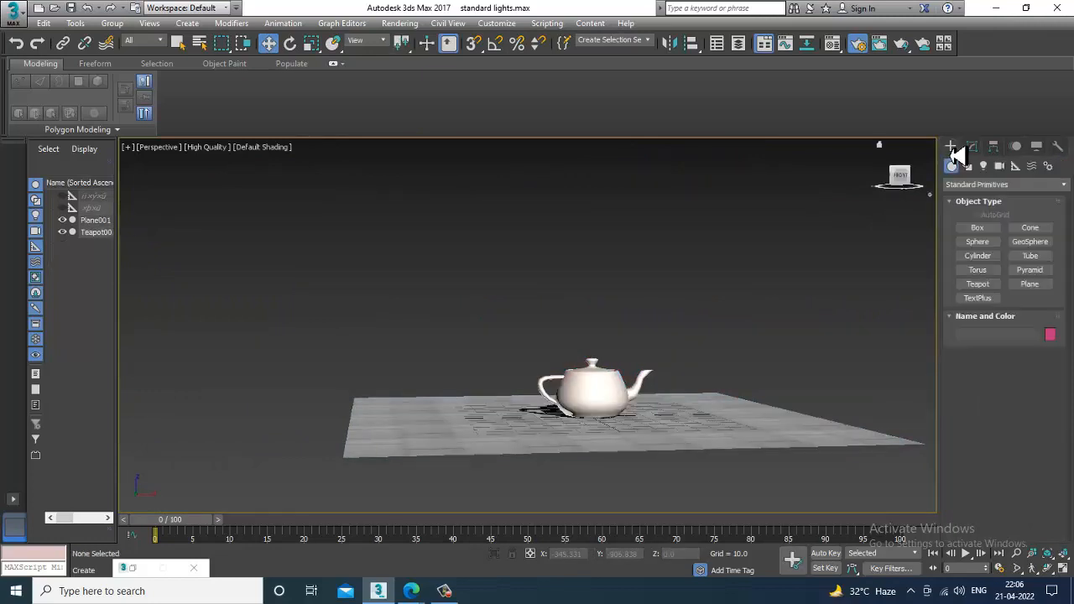
pyautogui.click(1003, 184)
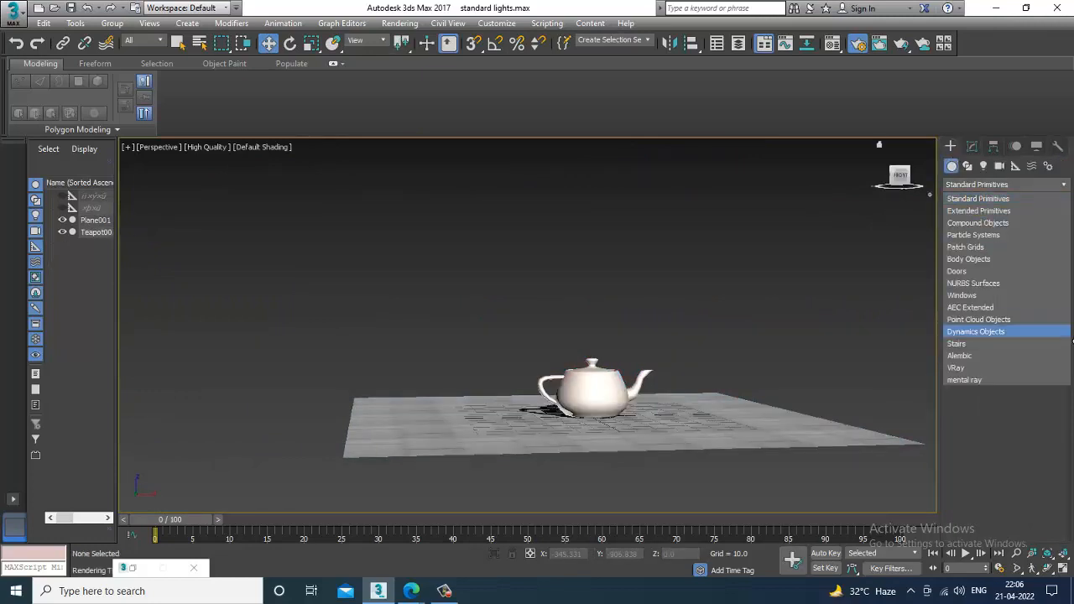
pyautogui.click(973, 308)
pyautogui.click(980, 243)
pyautogui.hotkey('alt', 'w')
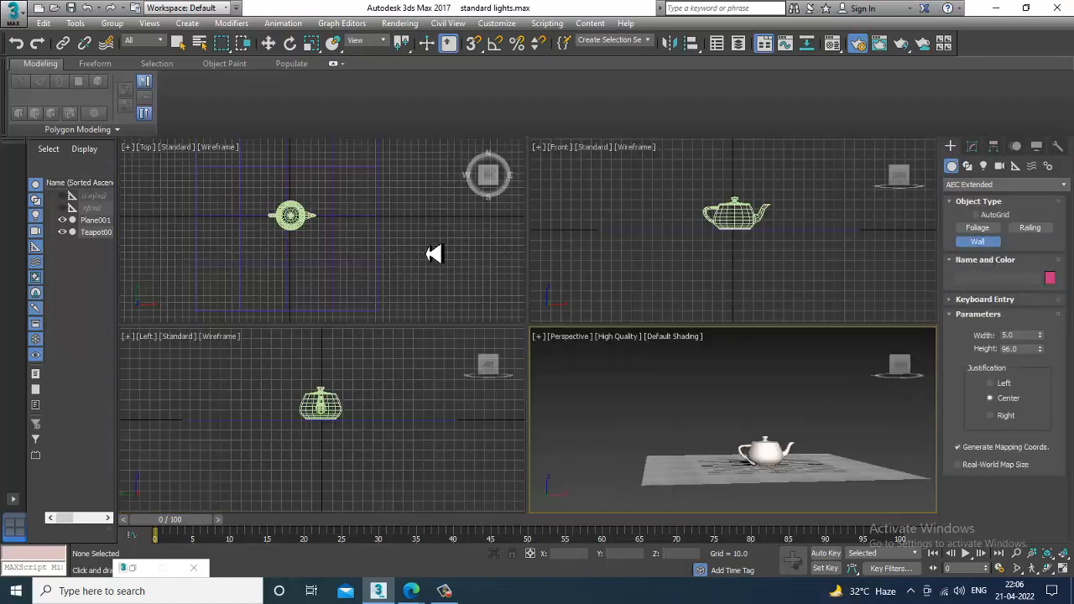
pyautogui.rightClick(403, 252)
pyautogui.hotkey('alt', 'w')
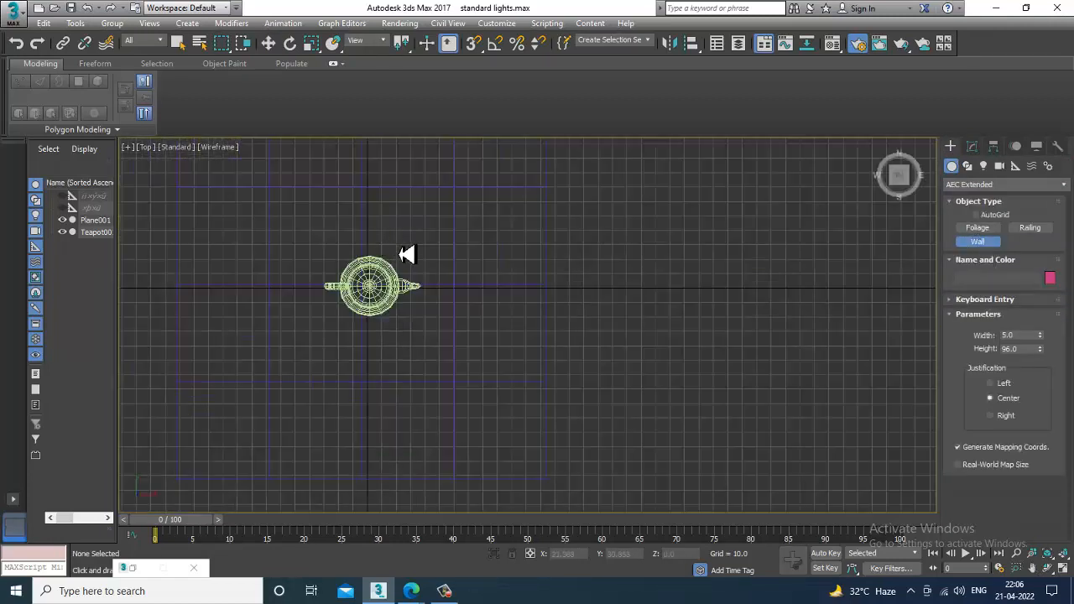
pyautogui.moveTo(363, 325); pyautogui.dragTo(472, 319, button='middle')
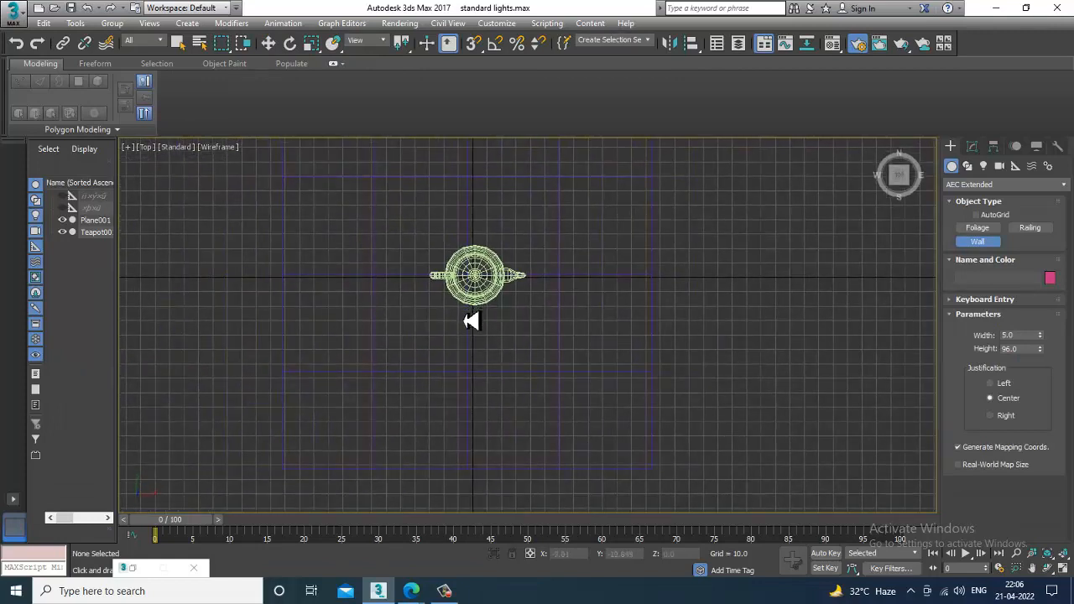
pyautogui.scroll(-2, 472, 319)
pyautogui.click(445, 590)
pyautogui.click(445, 591)
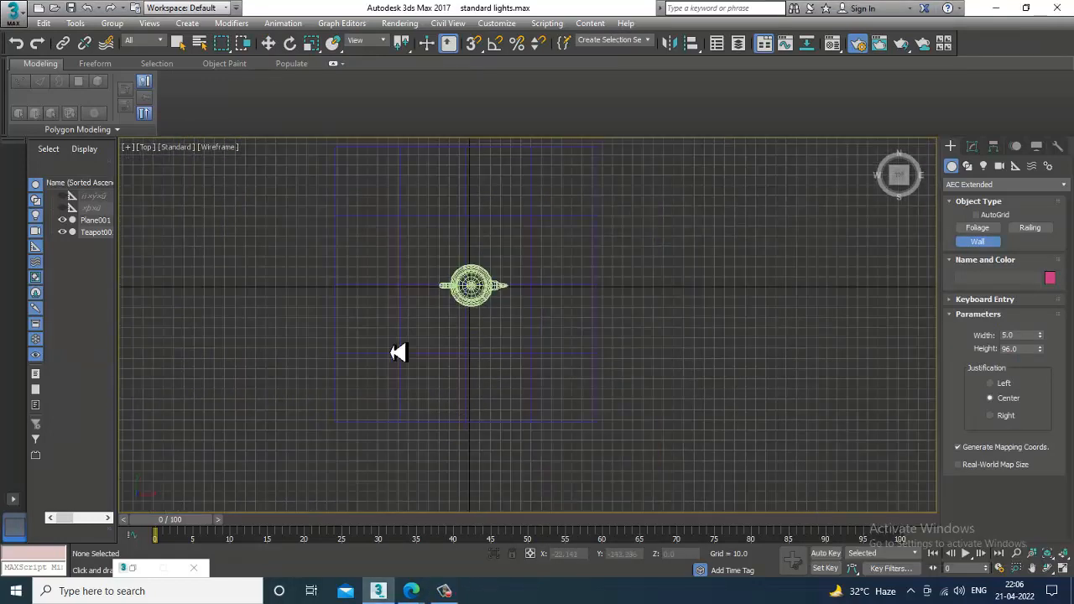
pyautogui.moveTo(392, 309); pyautogui.dragTo(408, 329, button='middle')
pyautogui.click(359, 449)
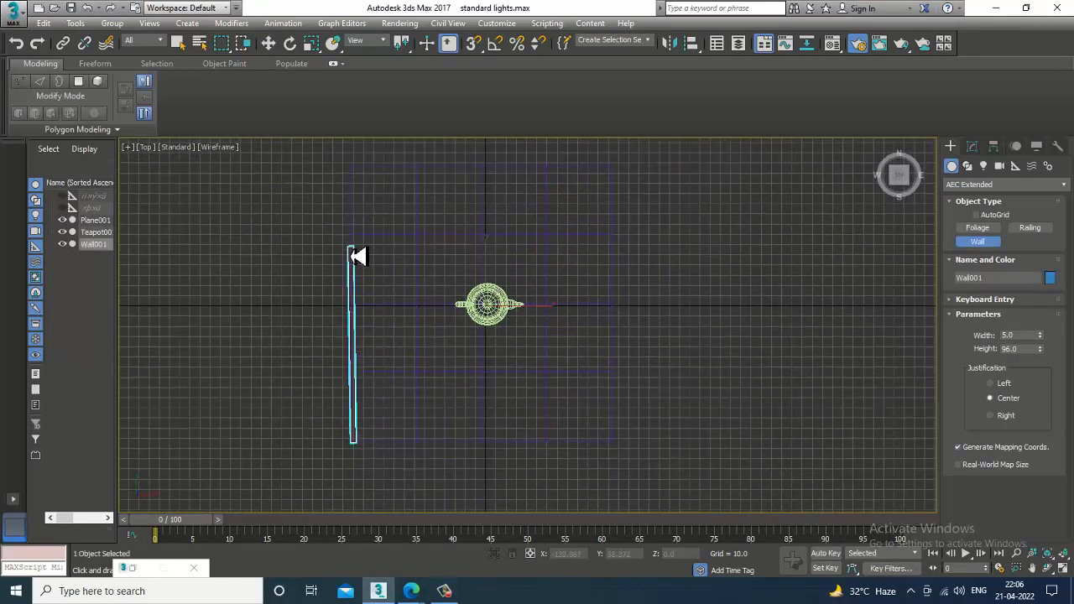
pyautogui.moveTo(359, 193); pyautogui.dragTo(348, 240, button='middle')
pyautogui.click(345, 216)
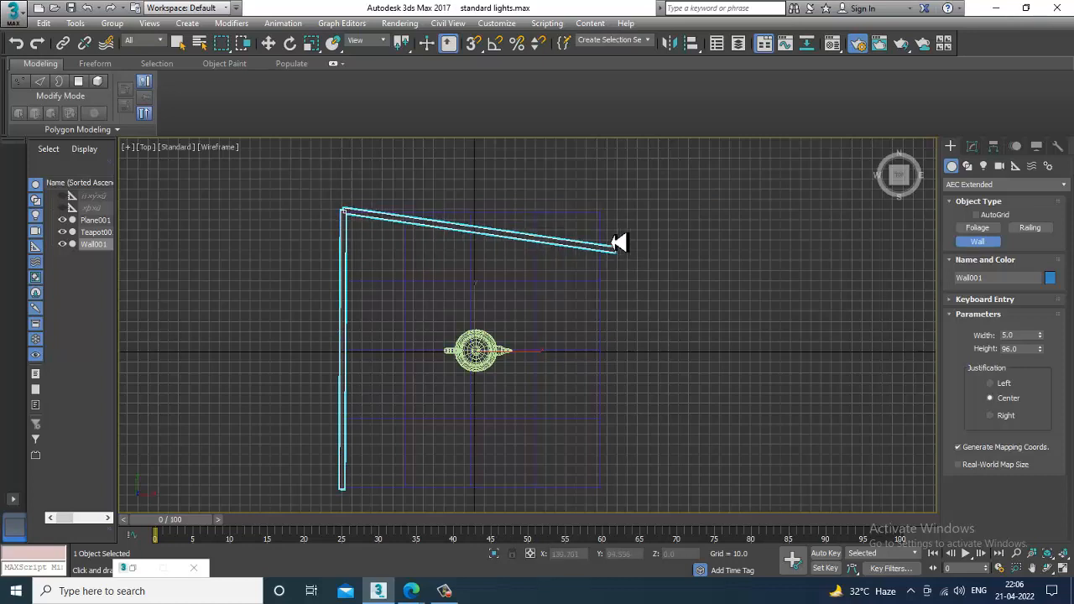
pyautogui.click(606, 220)
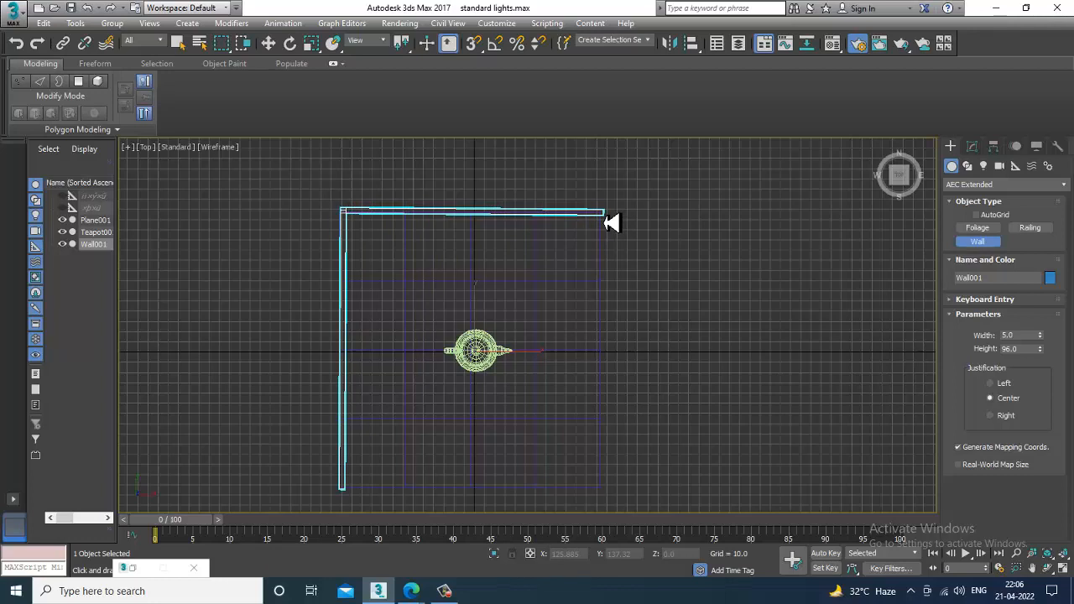
pyautogui.rightClick(611, 499)
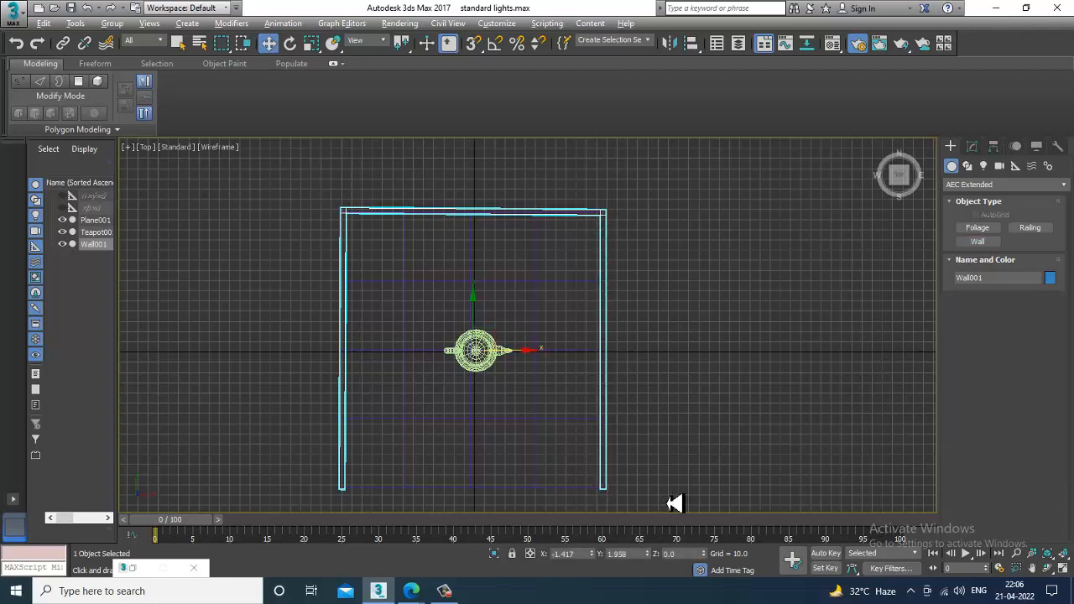
# Step: Scale the wall taller in the Perspective view and return to the Move tool
pyautogui.hotkey('alt', 'w')
pyautogui.click(713, 405)
pyautogui.hotkey('alt', 'w')
pyautogui.keyDown('alt'); pyautogui.moveTo(714, 406); pyautogui.dragTo(710, 386, button='middle'); pyautogui.keyUp('alt')
pyautogui.press('r')
pyautogui.moveTo(537, 353); pyautogui.dragTo(538, 338)
pyautogui.press('w')
# Step: Convert the wall to an Editable Poly
pyautogui.keyDown('alt'); pyautogui.moveTo(665, 342); pyautogui.dragTo(545, 278, button='middle'); pyautogui.keyUp('alt')
pyautogui.rightClick(537, 265)
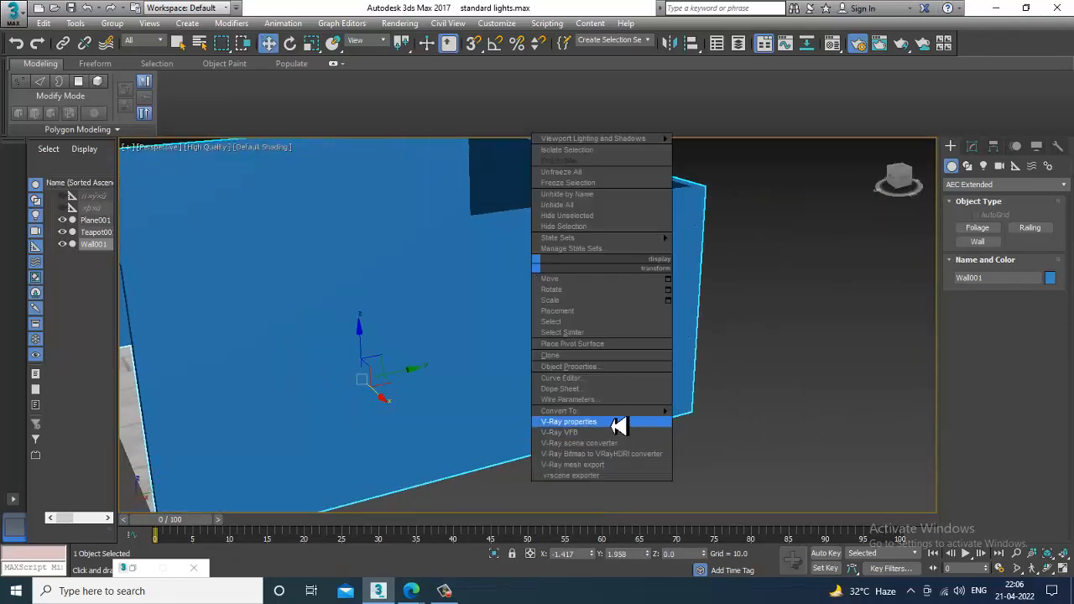
pyautogui.moveTo(625, 411)
pyautogui.click(713, 422)
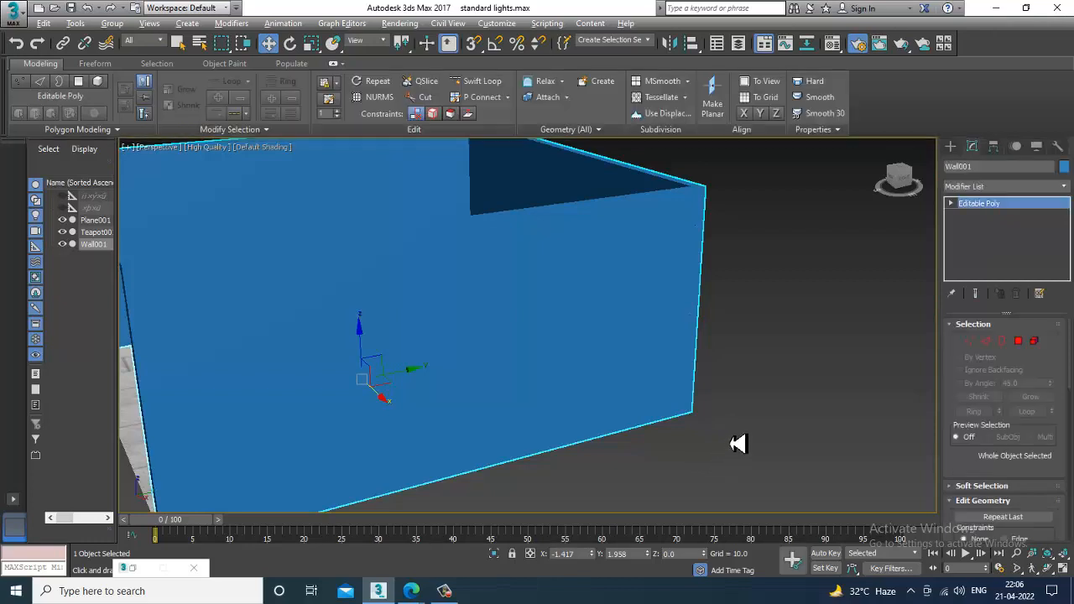
# Step: Connect the upper and lower horizontal edges of the wall segment at the teapot's spout side with two vertical segments
pyautogui.scroll(-6, 722, 441)
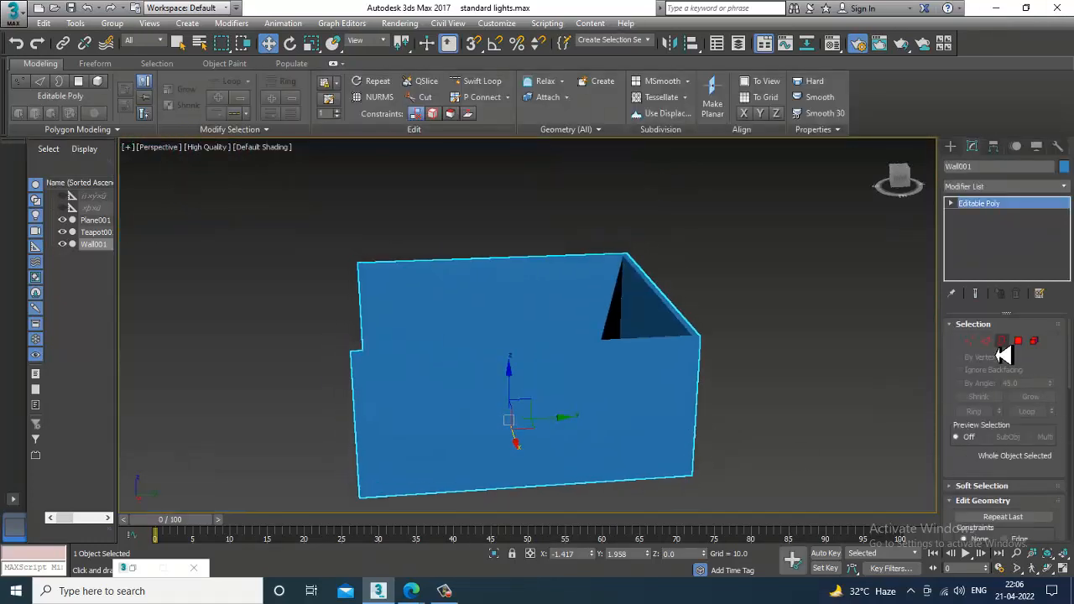
pyautogui.click(987, 341)
pyautogui.keyDown('alt'); pyautogui.moveTo(750, 395); pyautogui.dragTo(381, 293, button='middle'); pyautogui.keyUp('alt')
pyautogui.moveTo(405, 484); pyautogui.dragTo(405, 487)
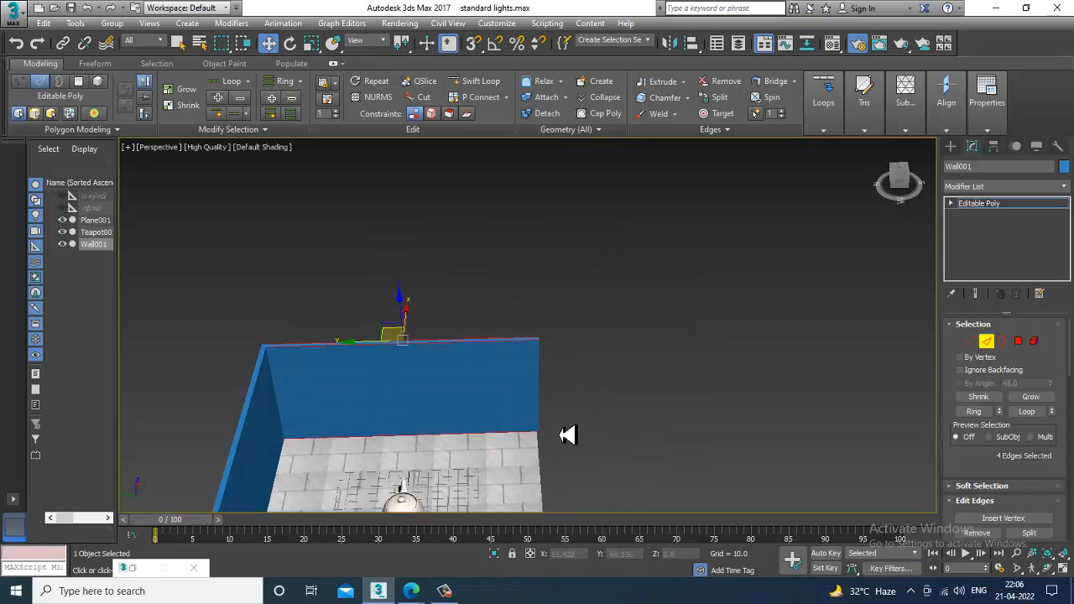
pyautogui.keyDown('alt'); pyautogui.moveTo(569, 435); pyautogui.dragTo(723, 370, button='middle'); pyautogui.keyUp('alt')
pyautogui.scroll(-4, 1059, 453)
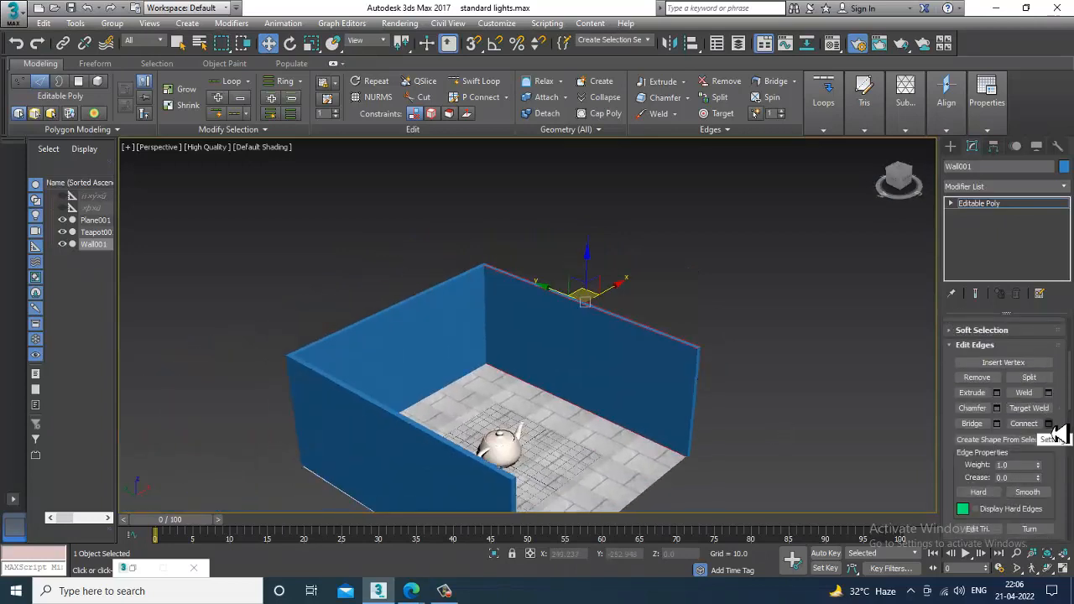
pyautogui.click(1048, 424)
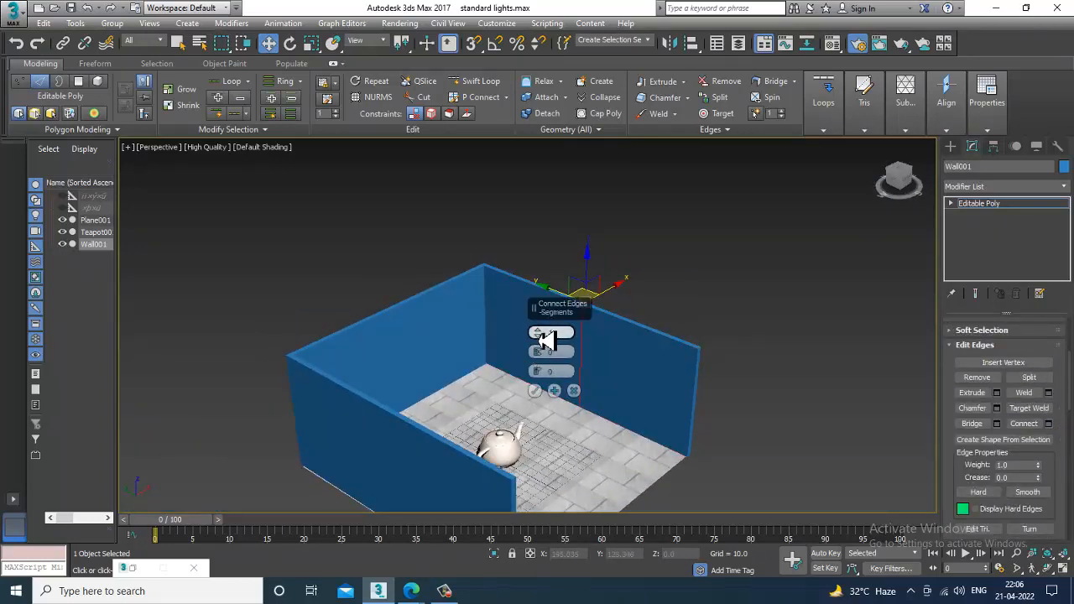
pyautogui.click(536, 390)
# Step: Show edged faces and move the vertices of the two new vertical divisions outward to widen the wall's middle section
pyautogui.keyDown('alt'); pyautogui.moveTo(544, 401); pyautogui.dragTo(605, 345, button='middle'); pyautogui.keyUp('alt')
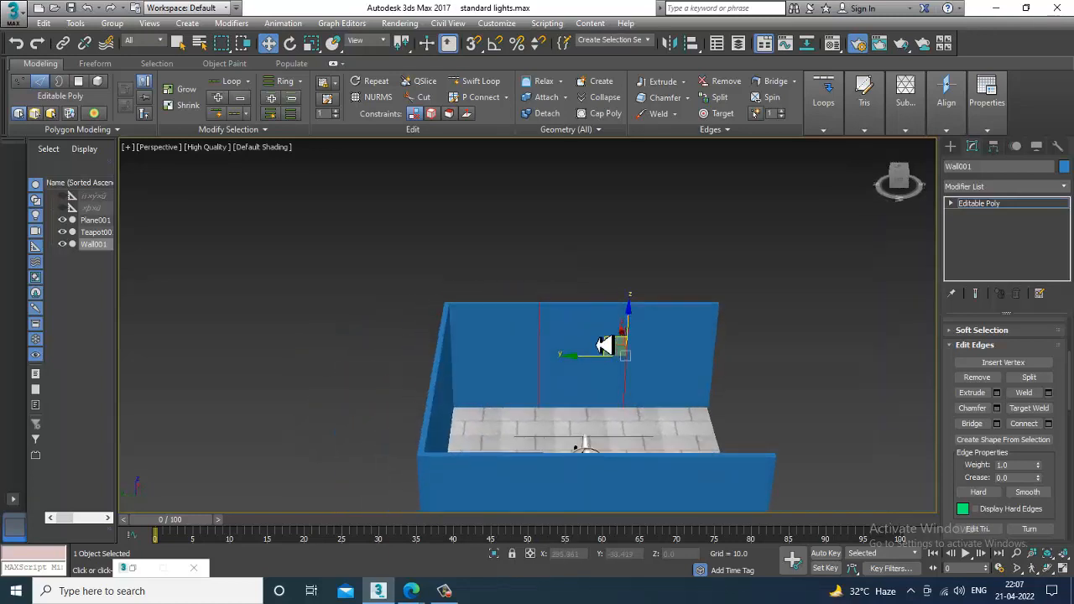
pyautogui.press('1')
pyautogui.moveTo(504, 271); pyautogui.dragTo(578, 445)
pyautogui.press('F4')
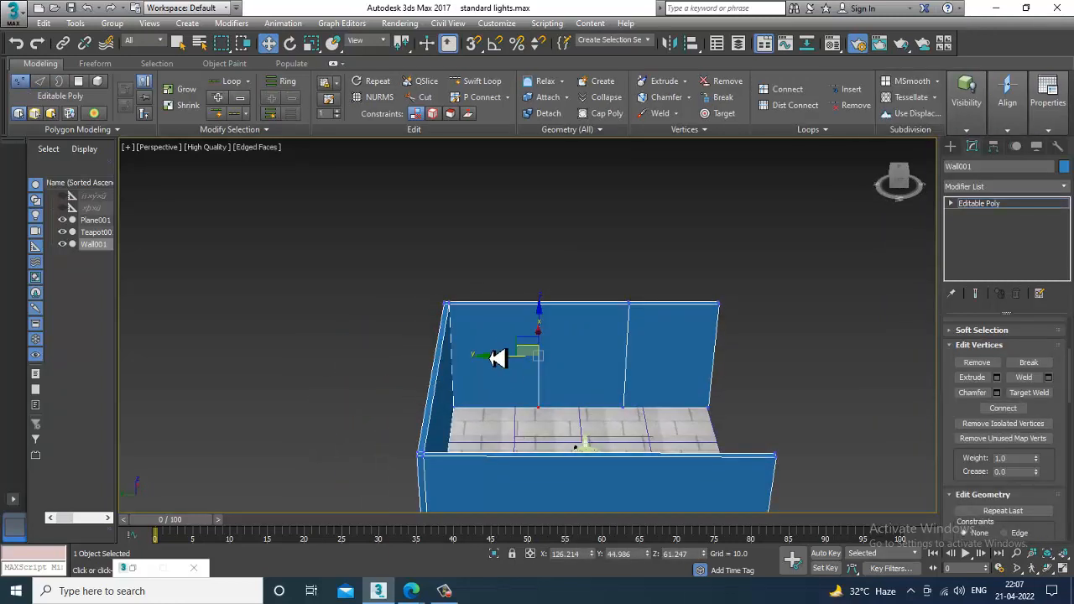
pyautogui.moveTo(503, 368); pyautogui.dragTo(491, 366)
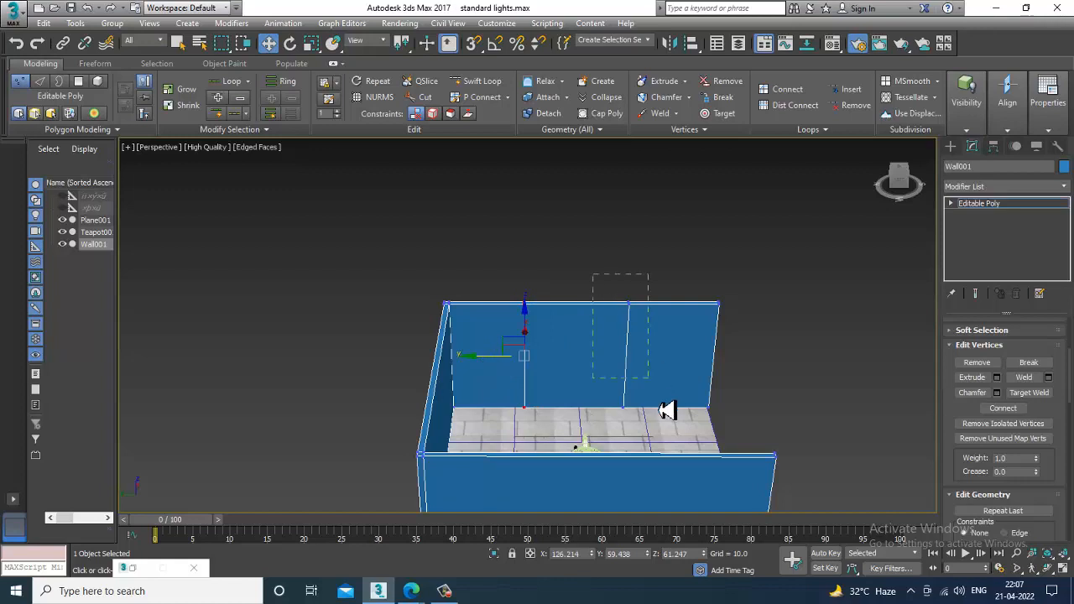
pyautogui.moveTo(665, 454); pyautogui.dragTo(663, 451)
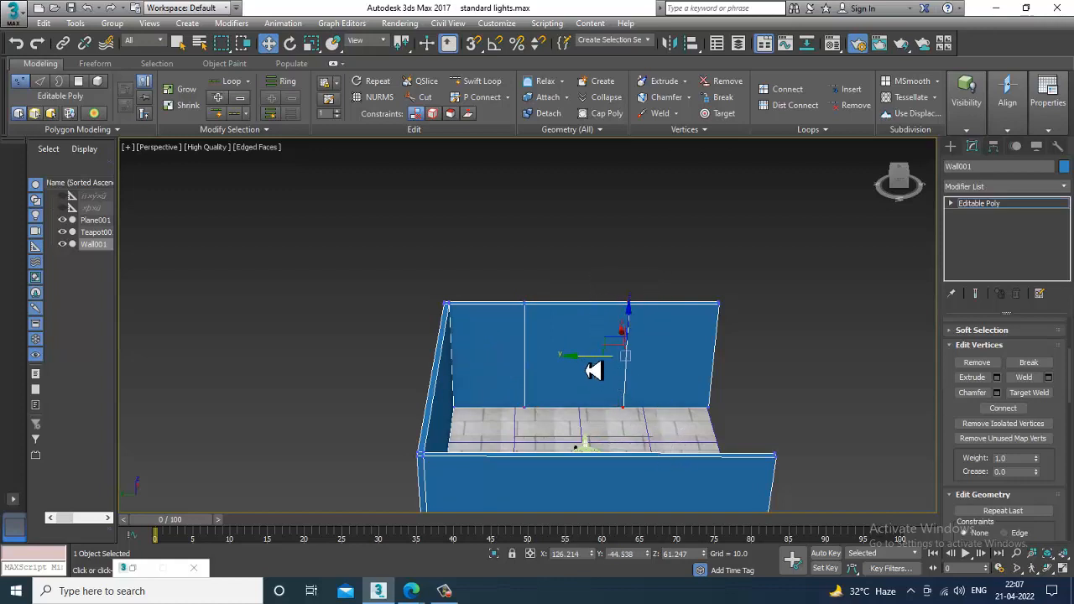
pyautogui.moveTo(593, 371); pyautogui.dragTo(622, 367)
# Step: Connect the wall's vertical edges with 2 horizontal segments and a pinch of 38
pyautogui.keyDown('alt'); pyautogui.moveTo(784, 424); pyautogui.dragTo(671, 401, button='middle'); pyautogui.keyUp('alt')
pyautogui.press('2')
pyautogui.keyDown('alt'); pyautogui.moveTo(523, 403); pyautogui.dragTo(537, 403, button='middle'); pyautogui.keyUp('alt')
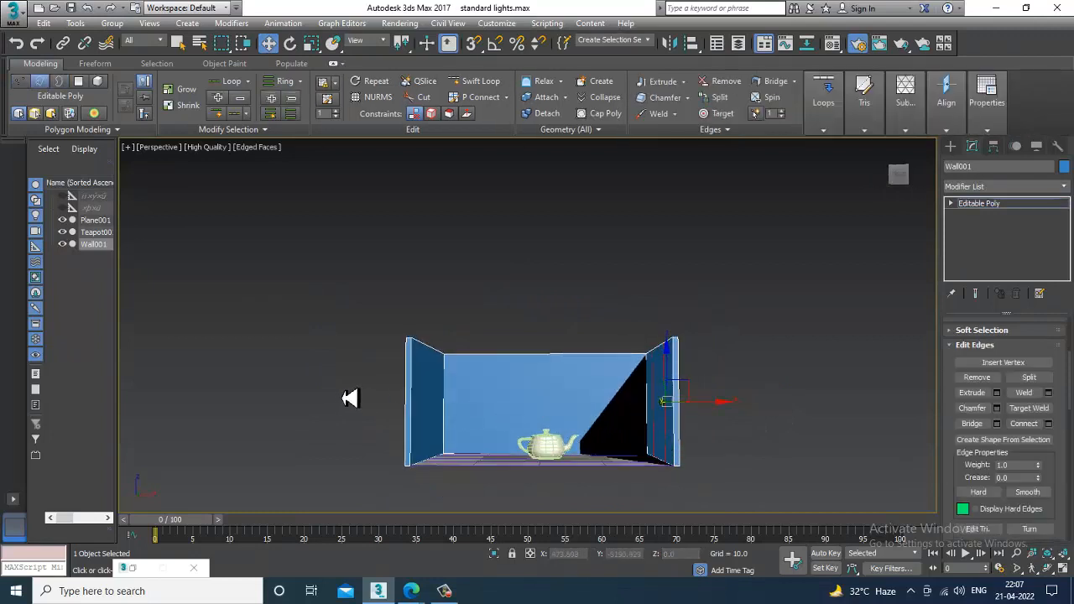
pyautogui.scroll(6, 611, 384)
pyautogui.scroll(-2, 664, 389)
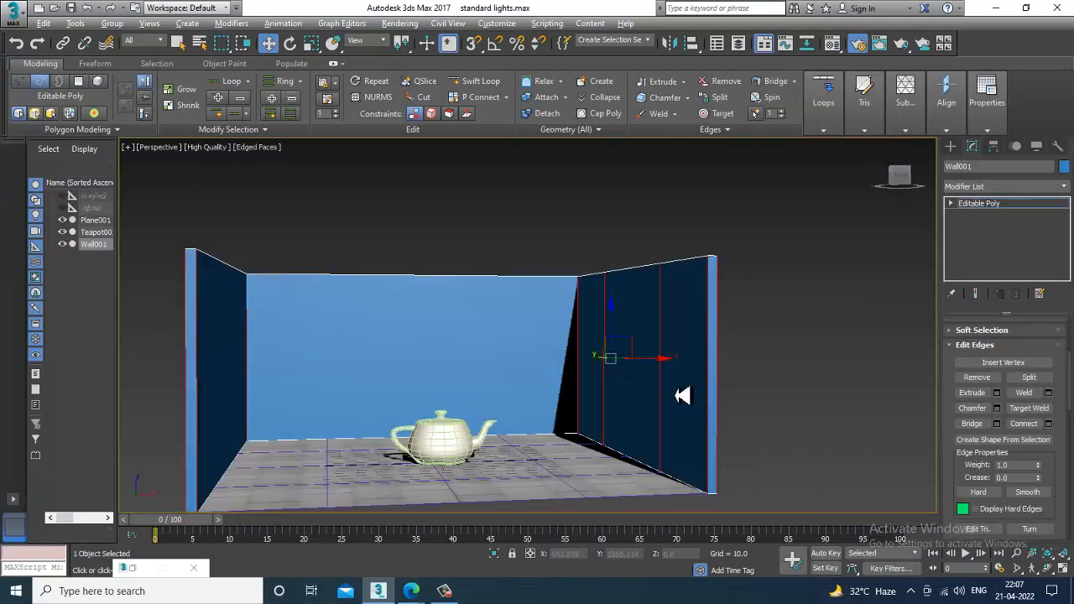
pyautogui.click(1049, 423)
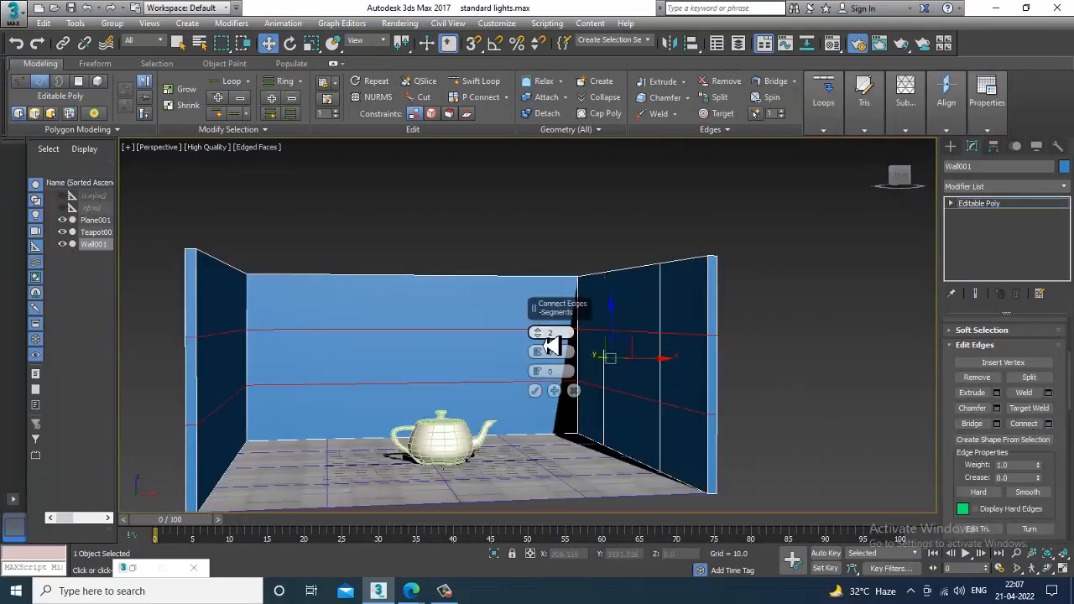
pyautogui.moveTo(544, 351); pyautogui.dragTo(521, 248)
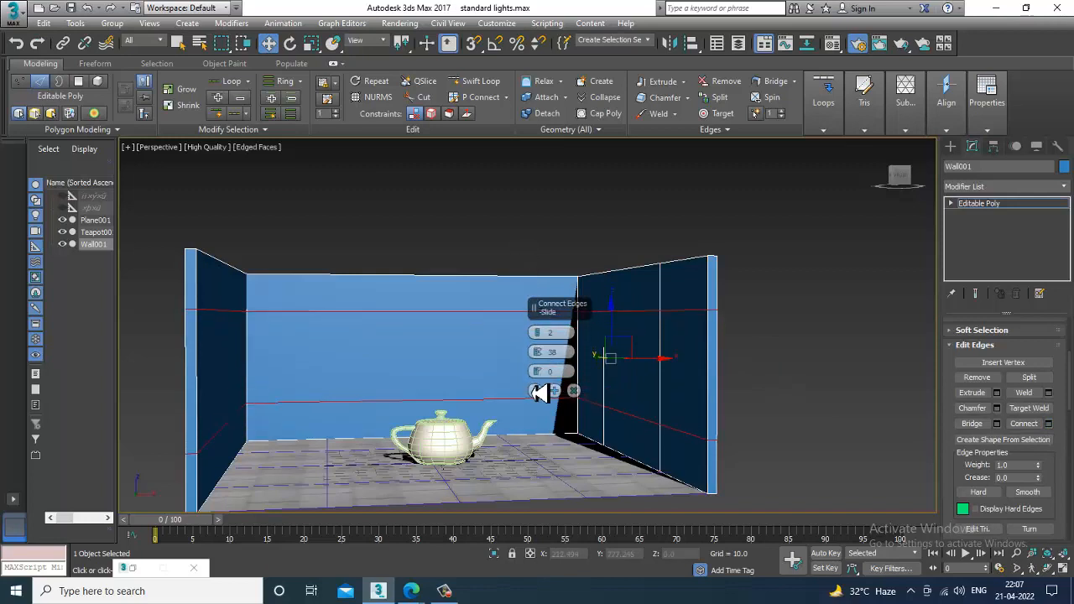
pyautogui.click(539, 392)
# Step: Bridge the inner and outer middle polygons of the divided wall to cut a window opening
pyautogui.press('4')
pyautogui.click(635, 374)
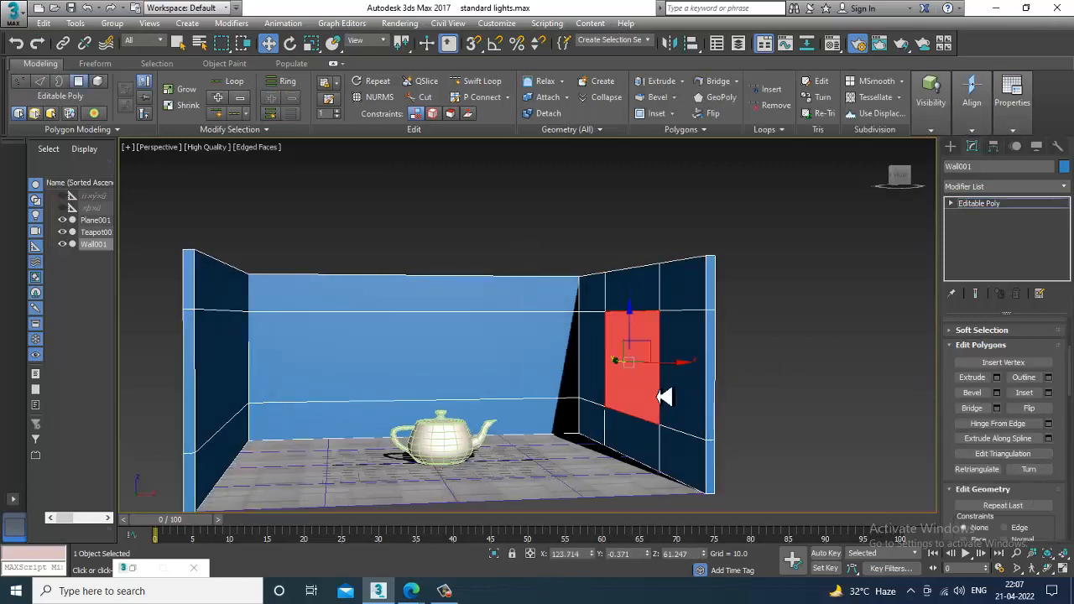
pyautogui.keyDown('alt'); pyautogui.moveTo(664, 398); pyautogui.dragTo(606, 403, button='middle'); pyautogui.keyUp('alt')
pyautogui.keyDown('ctrl'); pyautogui.click(606, 389); pyautogui.keyUp('ctrl')
pyautogui.click(972, 409)
pyautogui.keyDown('alt'); pyautogui.moveTo(680, 323); pyautogui.dragTo(669, 344, button='middle'); pyautogui.keyUp('alt')
# Step: Create a standard primitive cylinder, radius about 1 and height about 29, inside the window wall's thickness in the Top view
pyautogui.click(952, 149)
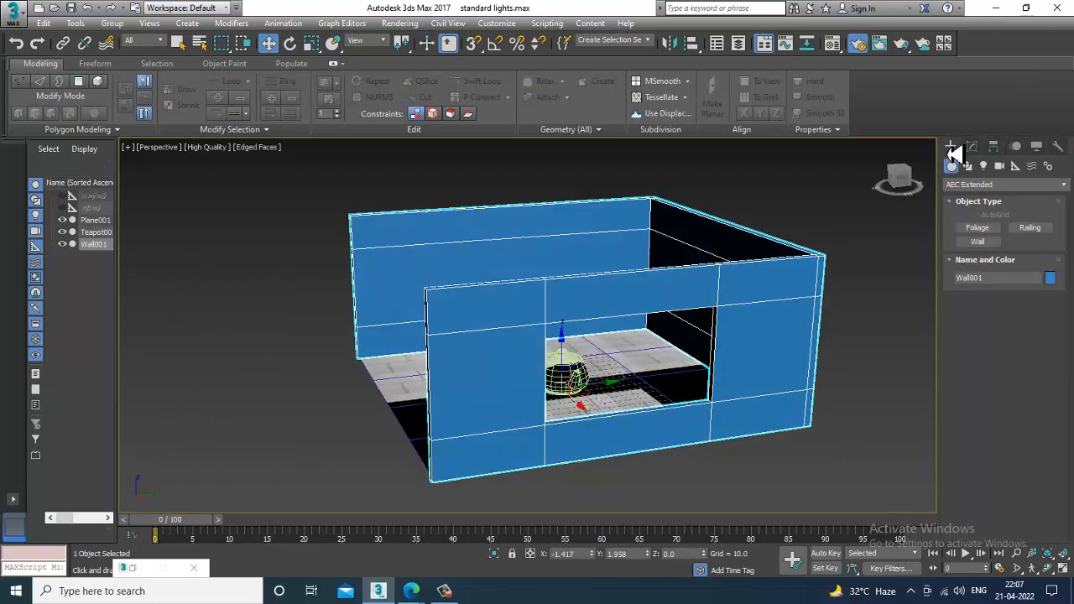
pyautogui.click(965, 184)
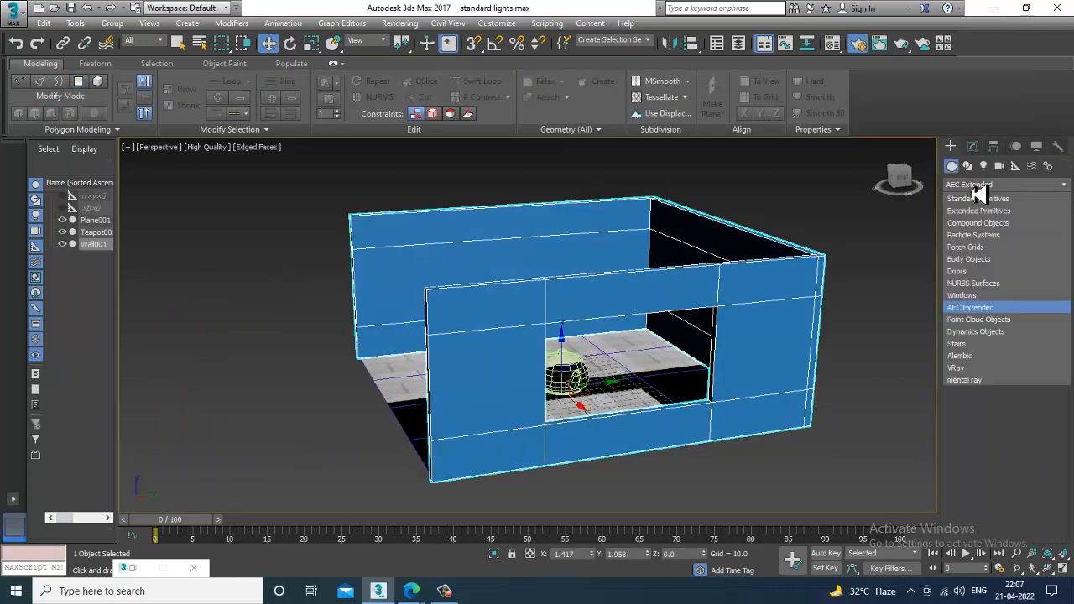
pyautogui.click(978, 195)
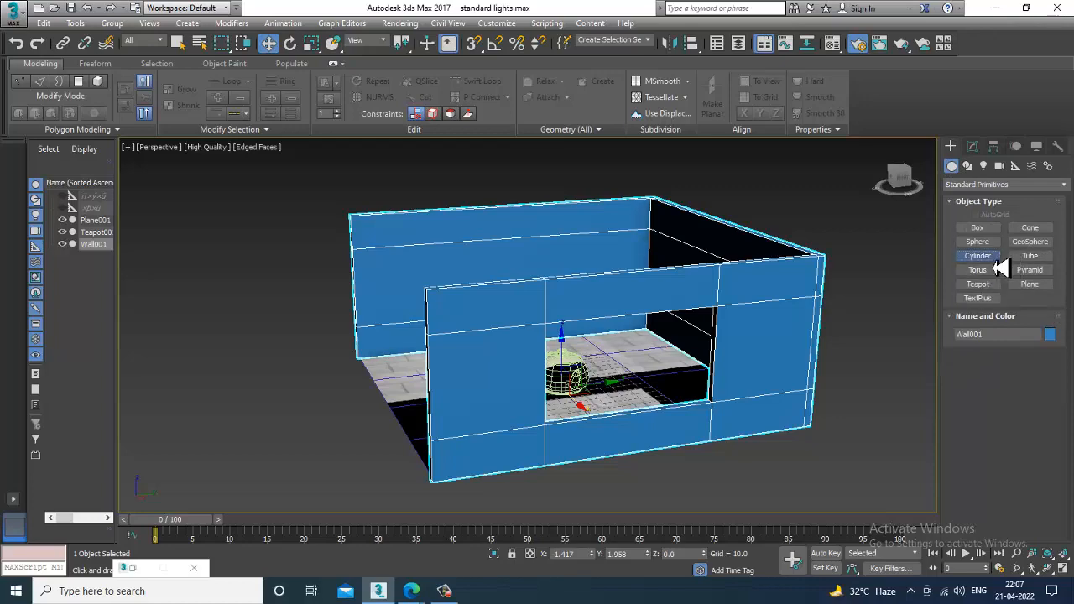
pyautogui.click(992, 259)
pyautogui.hotkey('alt', 'w')
pyautogui.scroll(-2, 432, 254)
pyautogui.hotkey('alt', 'w')
pyautogui.scroll(5, 408, 247)
pyautogui.moveTo(420, 264); pyautogui.dragTo(546, 322, button='middle')
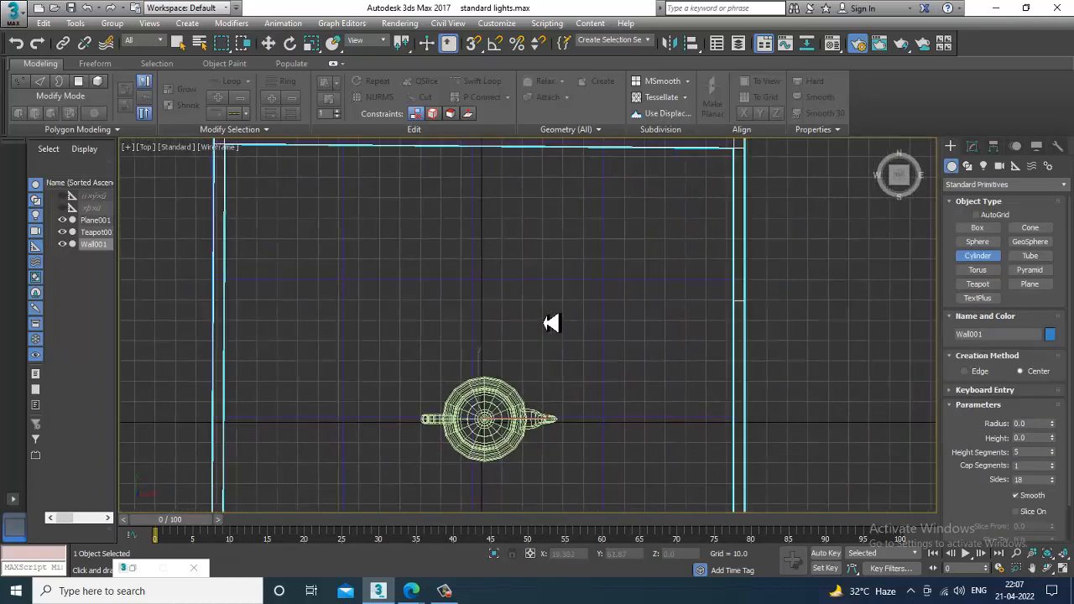
pyautogui.scroll(2, 672, 322)
pyautogui.moveTo(673, 322); pyautogui.dragTo(561, 300, button='middle')
pyautogui.moveTo(657, 285); pyautogui.dragTo(661, 294)
pyautogui.click(659, 212)
pyautogui.press('w')
# Step: Raise the cylinder in the Perspective view to stand on the window sill, at a Z position of about 25.8
pyautogui.hotkey('alt', 'w')
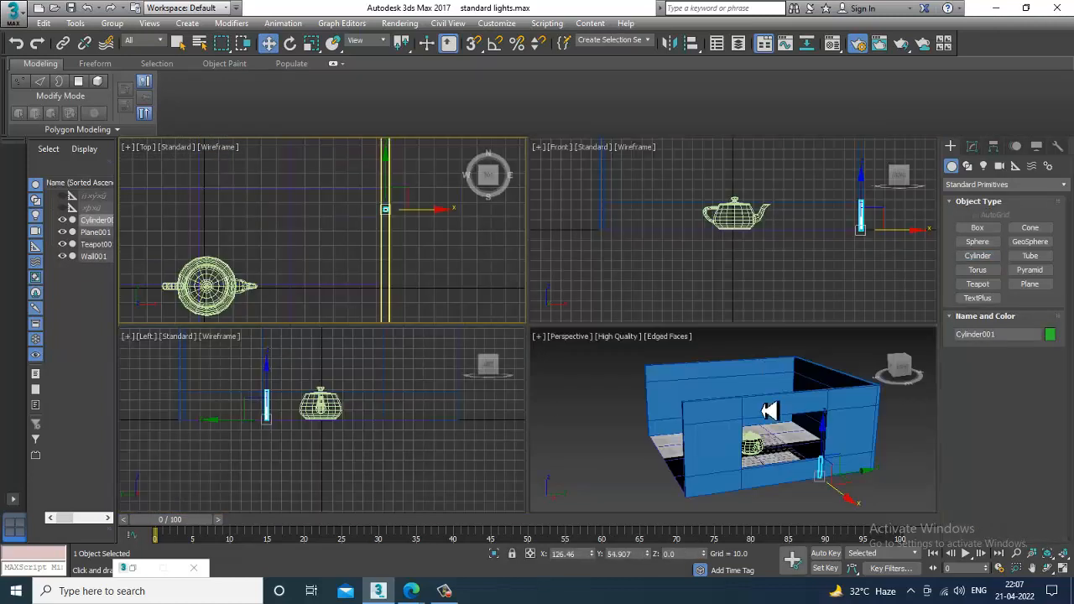
pyautogui.scroll(-2, 769, 412)
pyautogui.hotkey('alt', 'w')
pyautogui.keyDown('alt'); pyautogui.moveTo(741, 412); pyautogui.dragTo(620, 388, button='middle'); pyautogui.keyUp('alt')
pyautogui.keyDown('alt'); pyautogui.moveTo(620, 388); pyautogui.dragTo(604, 401, button='middle'); pyautogui.keyUp('alt')
pyautogui.scroll(3, 612, 403)
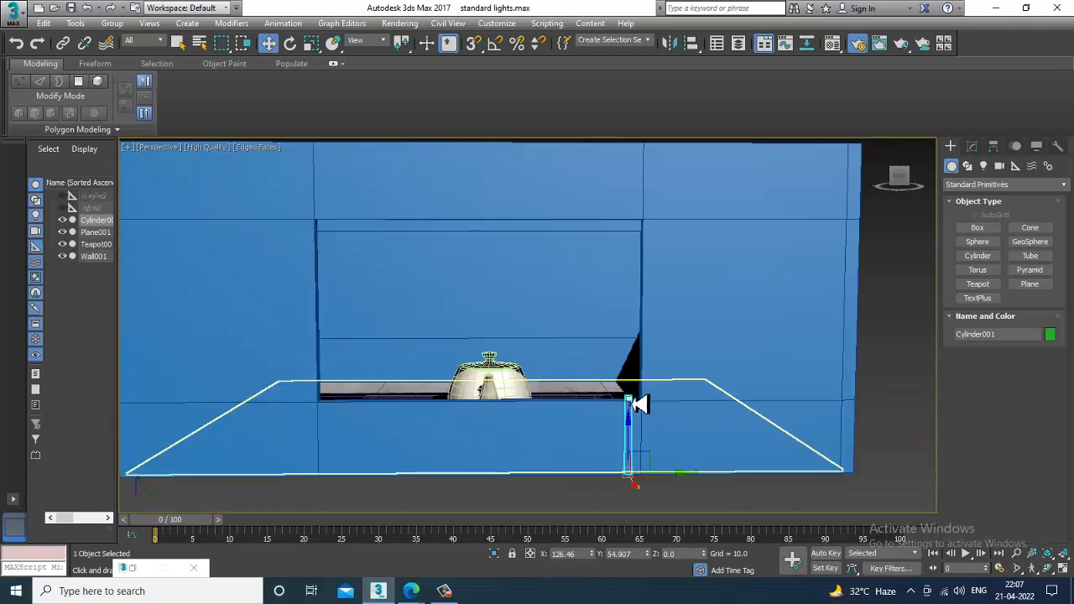
pyautogui.moveTo(638, 449); pyautogui.dragTo(637, 375)
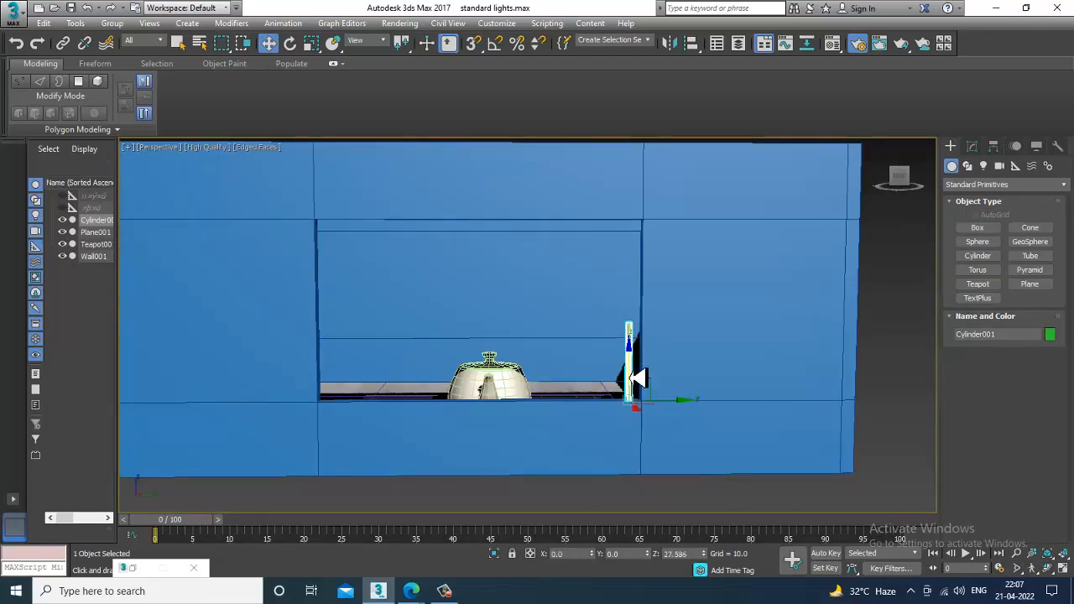
# Step: Set the cylinder's radius to 0.624 and its height to about 74.7 so it spans the window opening
pyautogui.click(972, 148)
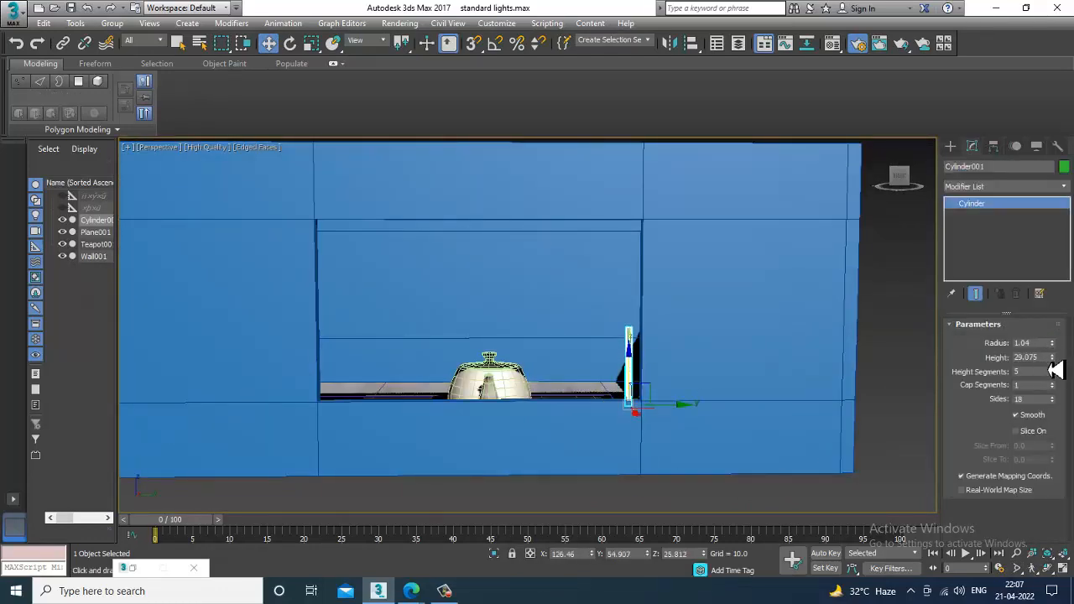
pyautogui.moveTo(1062, 356); pyautogui.dragTo(1058, 262)
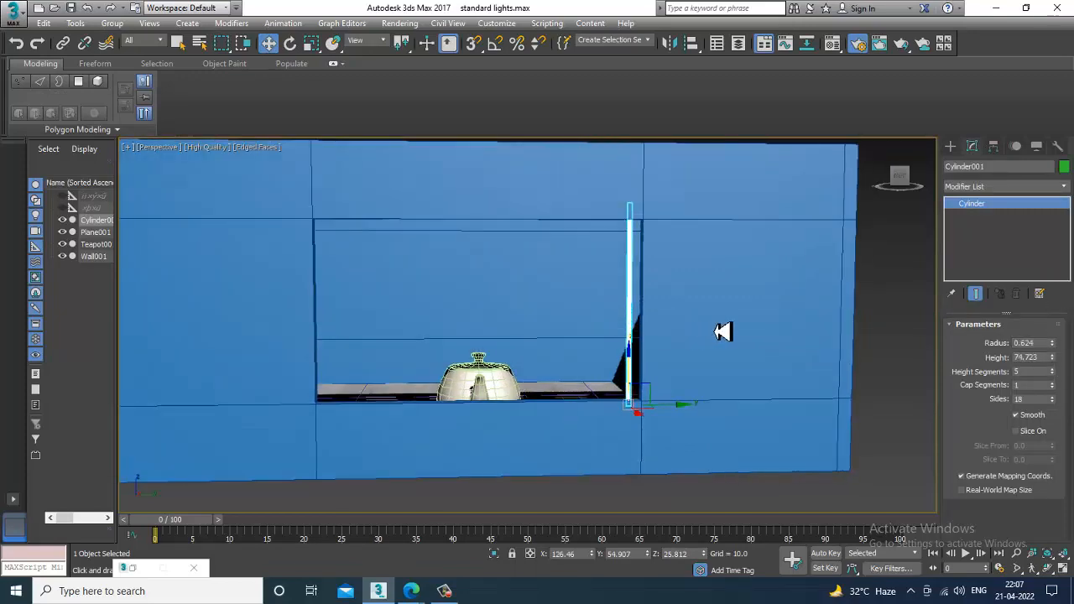
# Step: Clone the cylinder along the Y axis as 23 copies to form a row of window bars
pyautogui.keyDown('alt'); pyautogui.moveTo(719, 330); pyautogui.dragTo(727, 421, button='middle'); pyautogui.keyUp('alt')
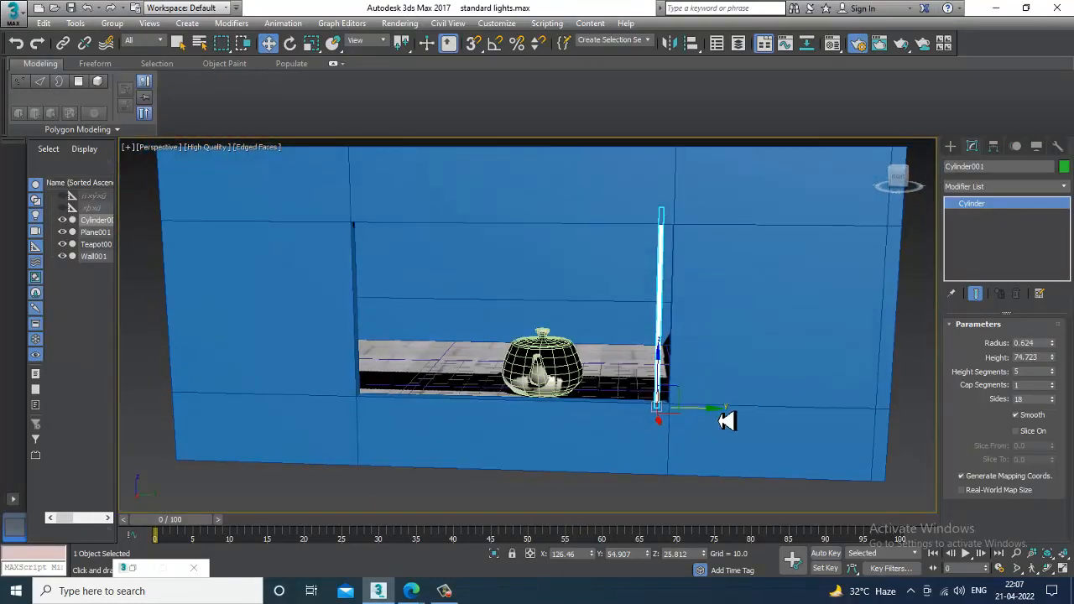
pyautogui.moveTo(717, 419); pyautogui.dragTo(704, 420)
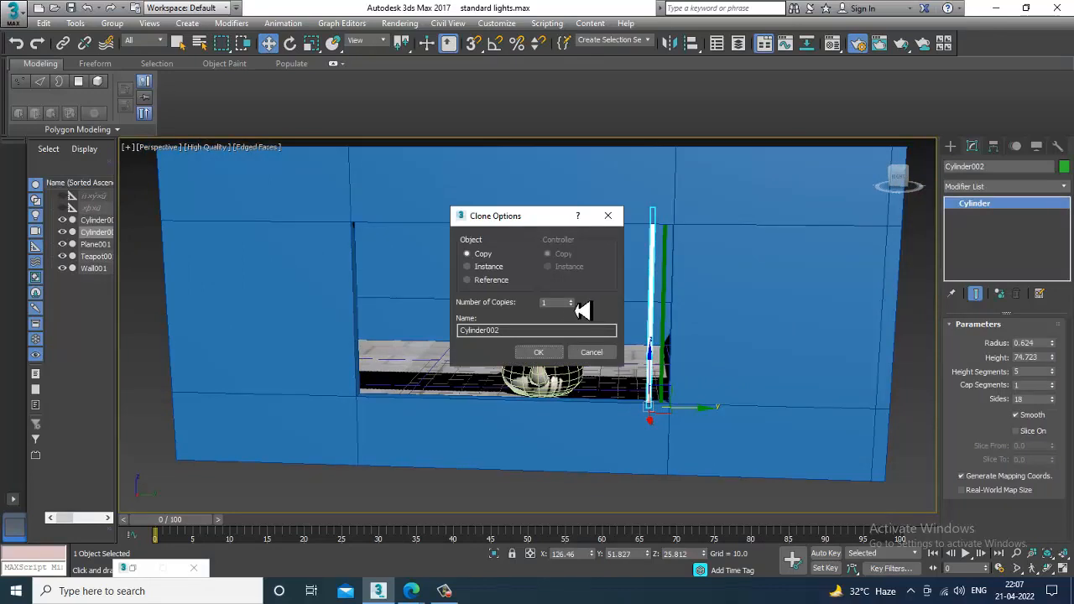
pyautogui.click(539, 352)
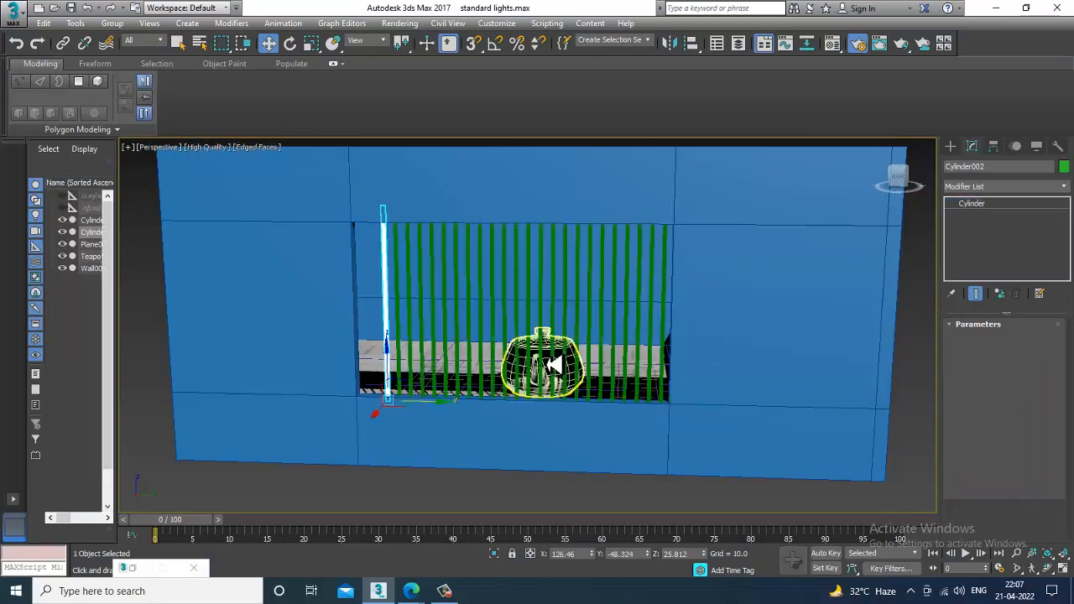
# Step: Clone the last window bar along the Y axis as 2 more copies to fill the remaining gap
pyautogui.moveTo(439, 290); pyautogui.dragTo(453, 348, button='middle')
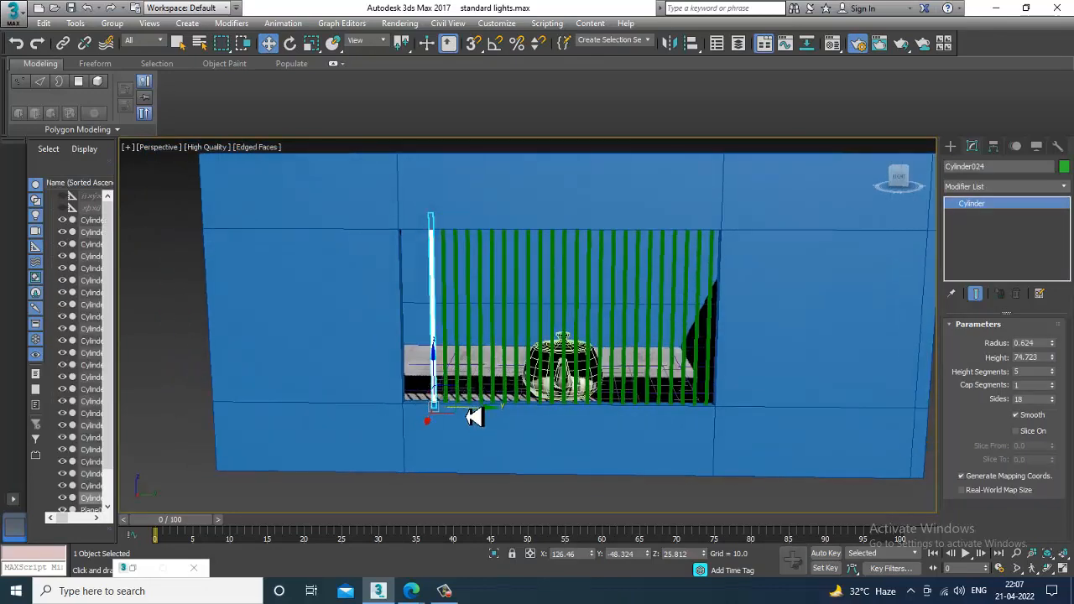
pyautogui.keyDown('shift'); pyautogui.moveTo(474, 418); pyautogui.dragTo(463, 416); pyautogui.keyUp('shift')
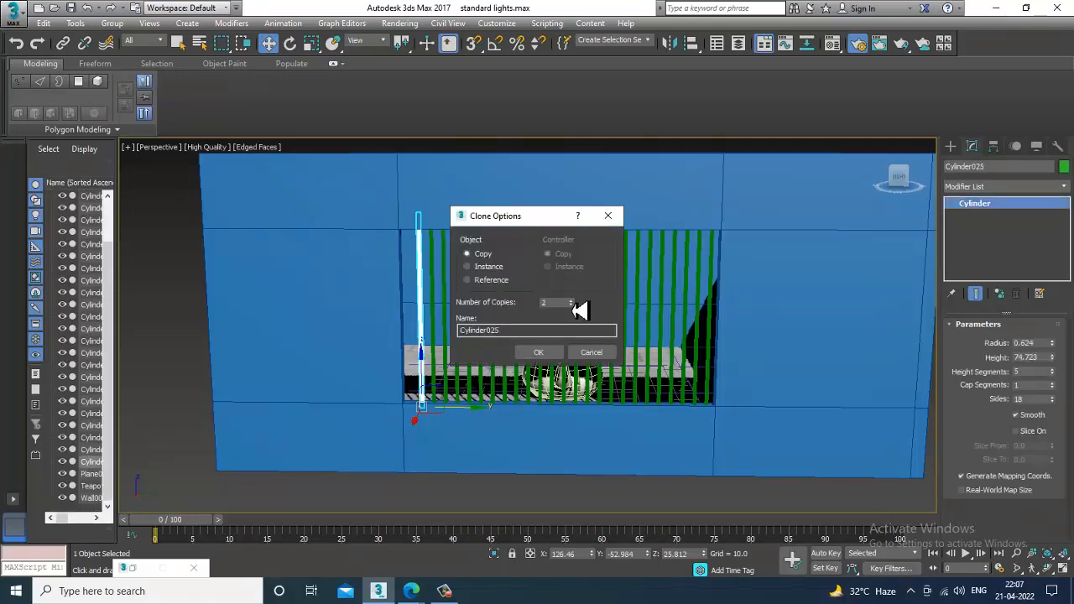
pyautogui.click(539, 351)
# Step: Give the third material a light beige diffuse colour, about RGB 187, 162, 150, and assign it to the wall
pyautogui.moveTo(545, 357)
pyautogui.keyDown('alt'); pyautogui.mouseDown(button='middle')
pyautogui.moveTo(603, 318)
pyautogui.moveTo(581, 328)
pyautogui.moveTo(713, 318)
pyautogui.moveTo(688, 323)
pyautogui.mouseUp(button='middle'); pyautogui.keyUp('alt')
pyautogui.click(630, 348)
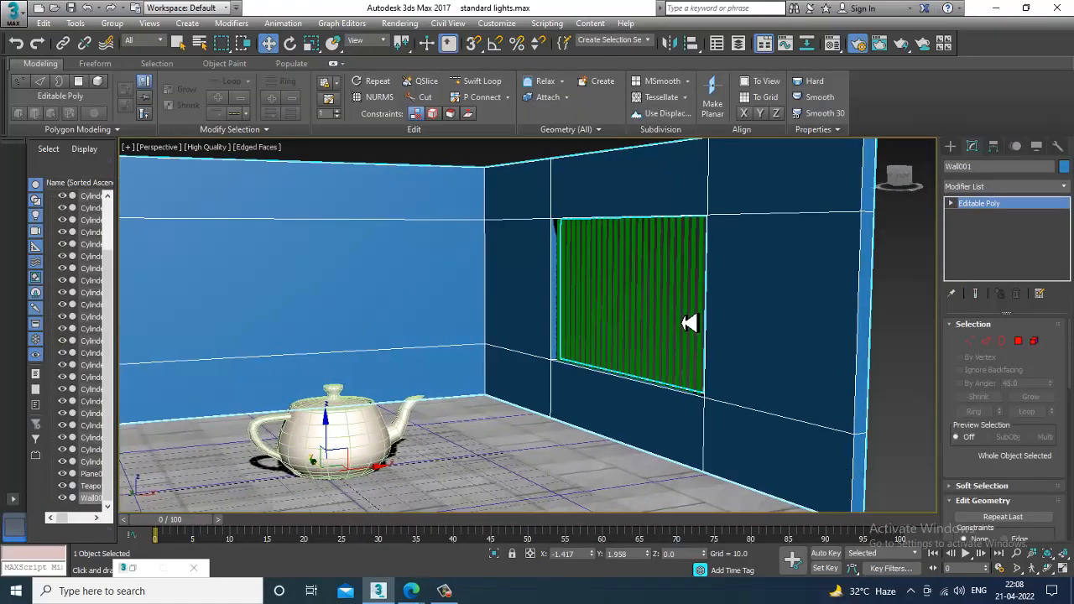
pyautogui.press('m')
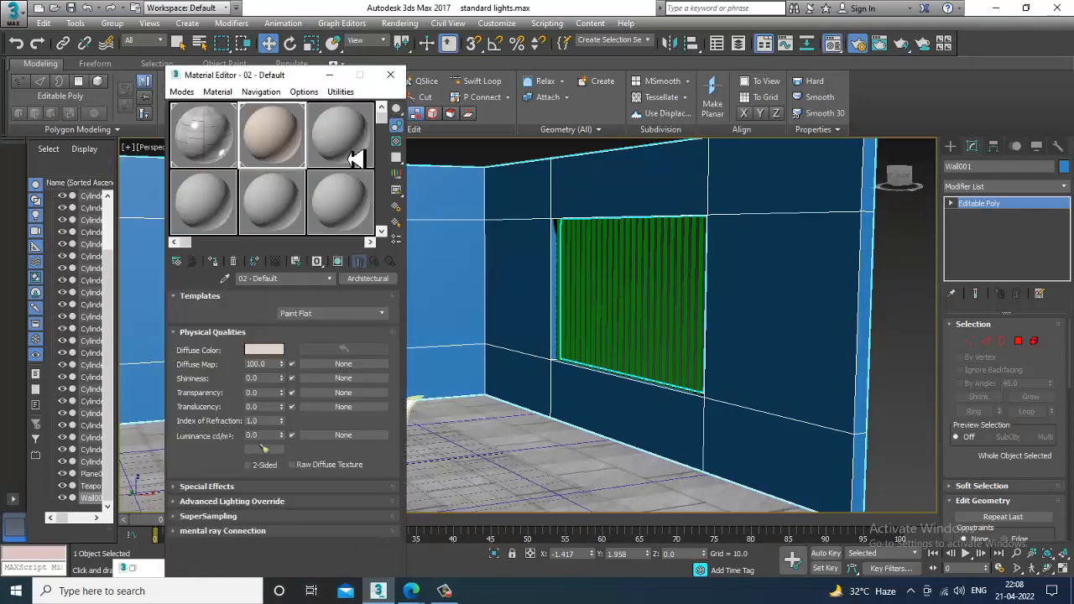
pyautogui.click(339, 159)
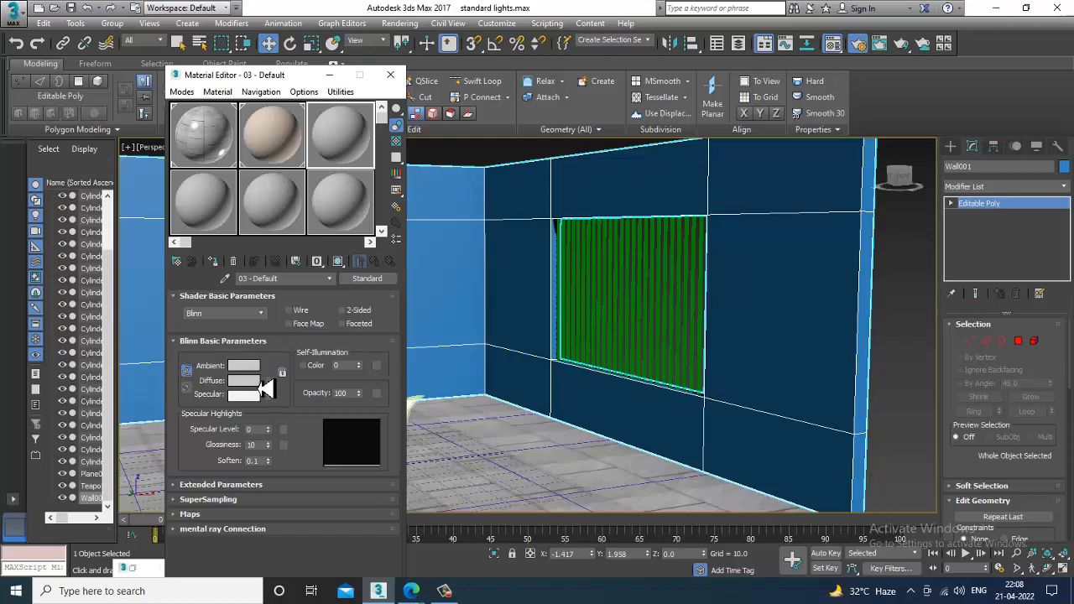
pyautogui.click(244, 380)
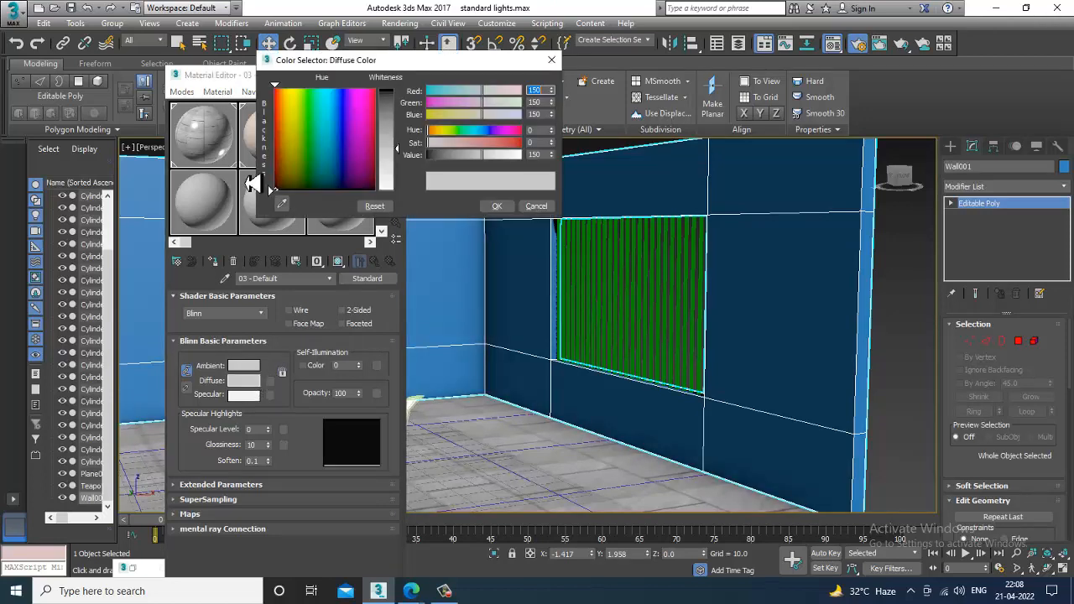
pyautogui.moveTo(333, 147); pyautogui.dragTo(286, 164)
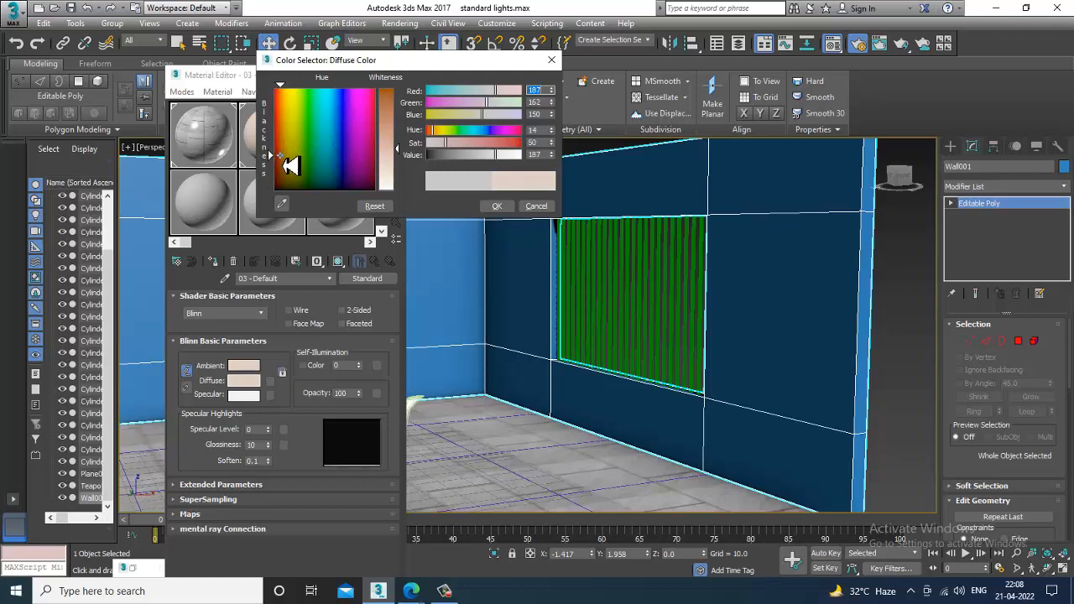
pyautogui.click(493, 206)
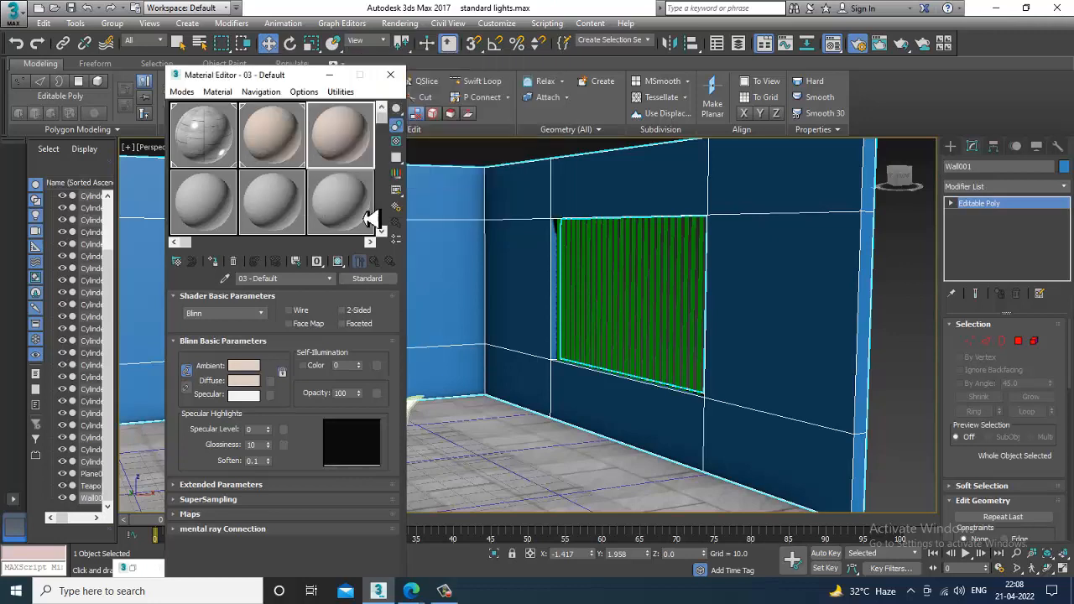
pyautogui.click(214, 262)
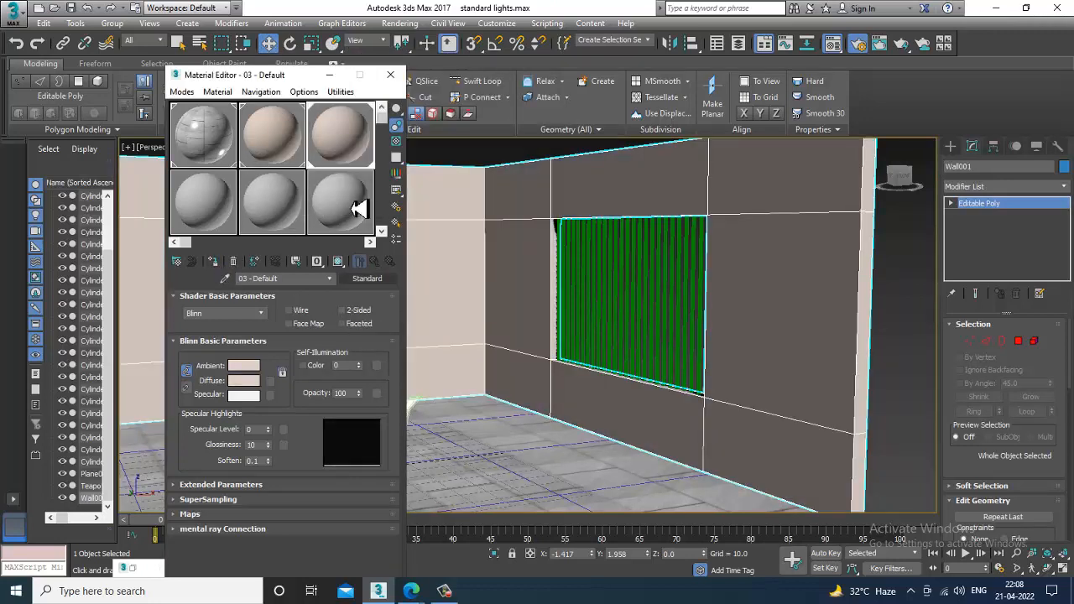
pyautogui.click(329, 75)
# Step: Draw a box about 279 long and 262 wide over the room's full footprint in the top view
pyautogui.keyDown('alt'); pyautogui.moveTo(479, 324); pyautogui.dragTo(955, 168, button='middle'); pyautogui.keyUp('alt')
pyautogui.click(951, 147)
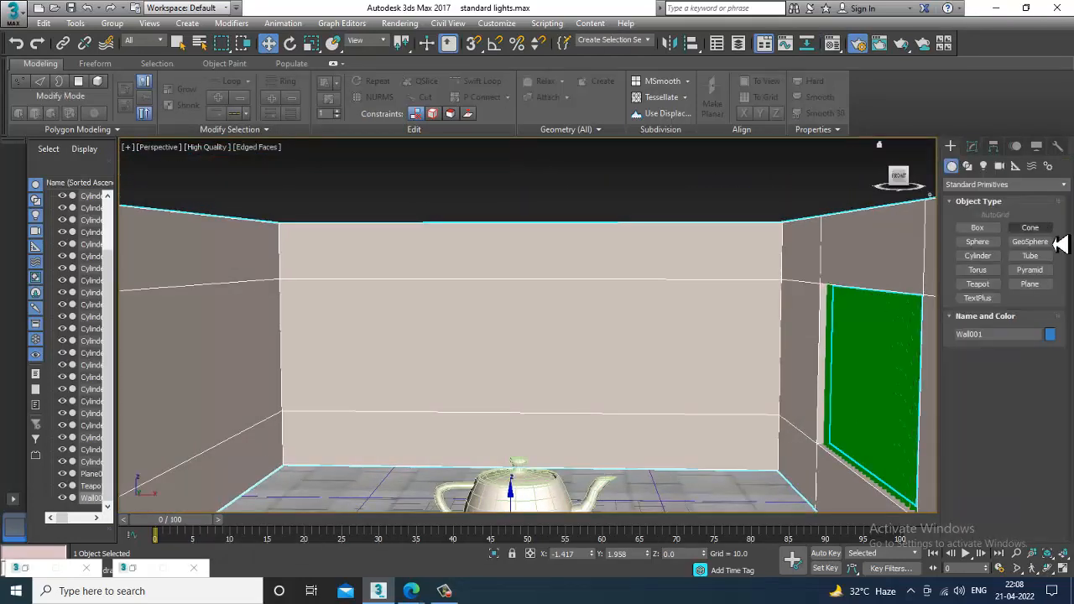
pyautogui.click(978, 228)
pyautogui.hotkey('alt', 'w')
pyautogui.hotkey('alt', 'w')
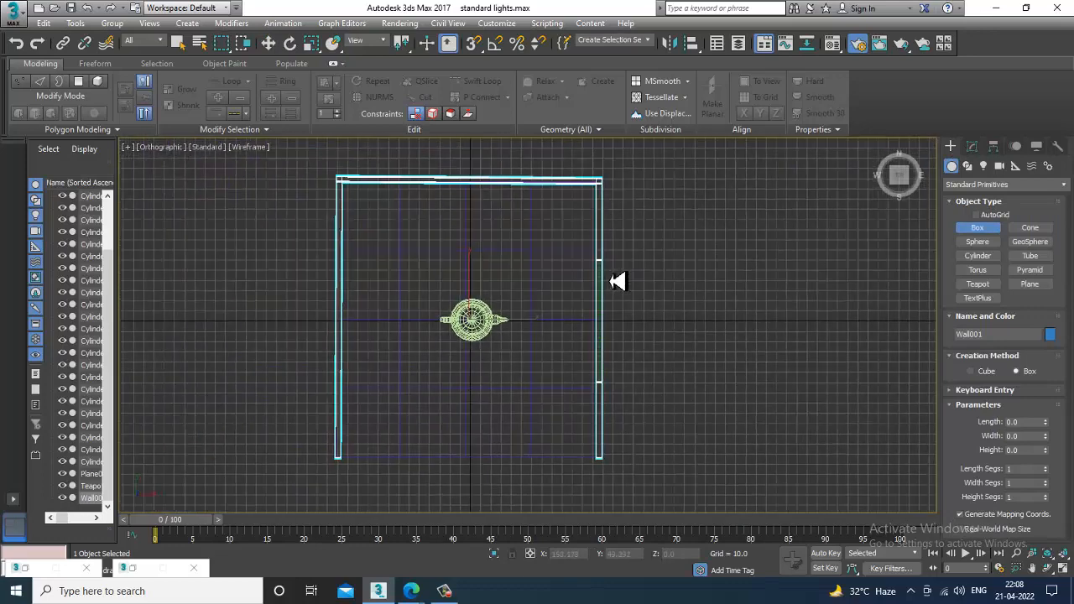
pyautogui.scroll(-3, 454, 247)
pyautogui.moveTo(351, 190); pyautogui.dragTo(547, 398)
pyautogui.click(547, 396)
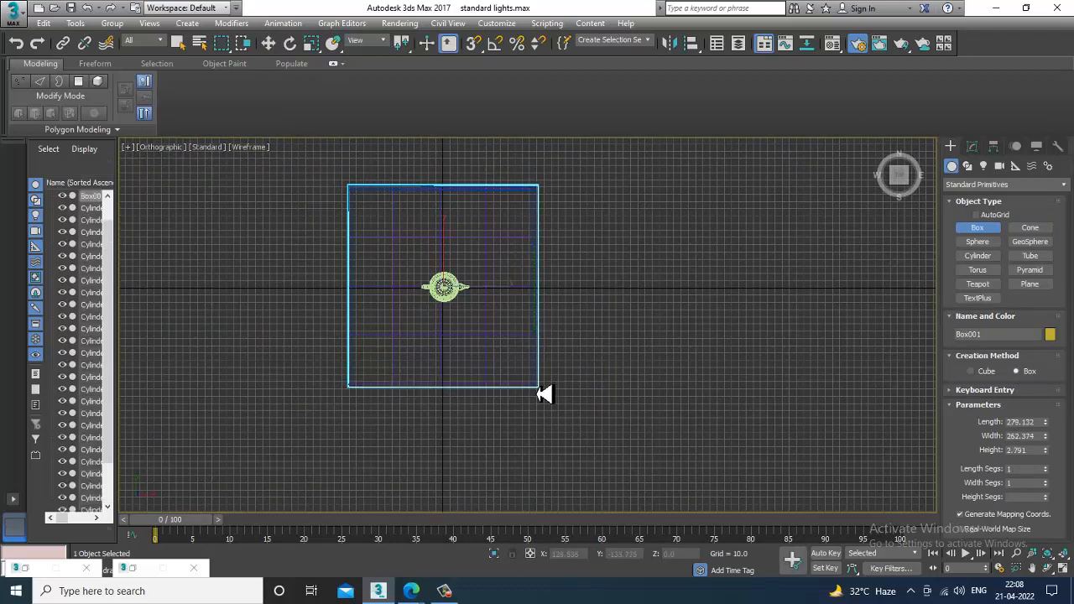
# Step: Thin the box by scaling it along the Z axis to about 48 percent
pyautogui.press('w')
pyautogui.hotkey('alt', 'w')
pyautogui.middleClick(707, 419)
pyautogui.hotkey('alt', 'w')
pyautogui.moveTo(539, 470); pyautogui.dragTo(564, 300, button='middle')
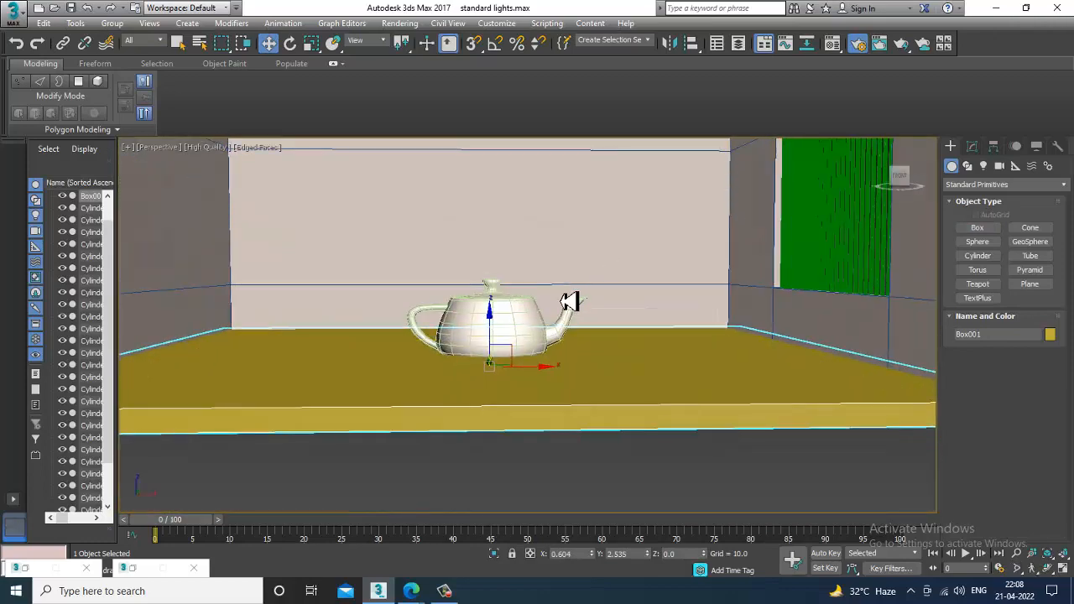
pyautogui.press('r')
pyautogui.moveTo(493, 321); pyautogui.dragTo(503, 366)
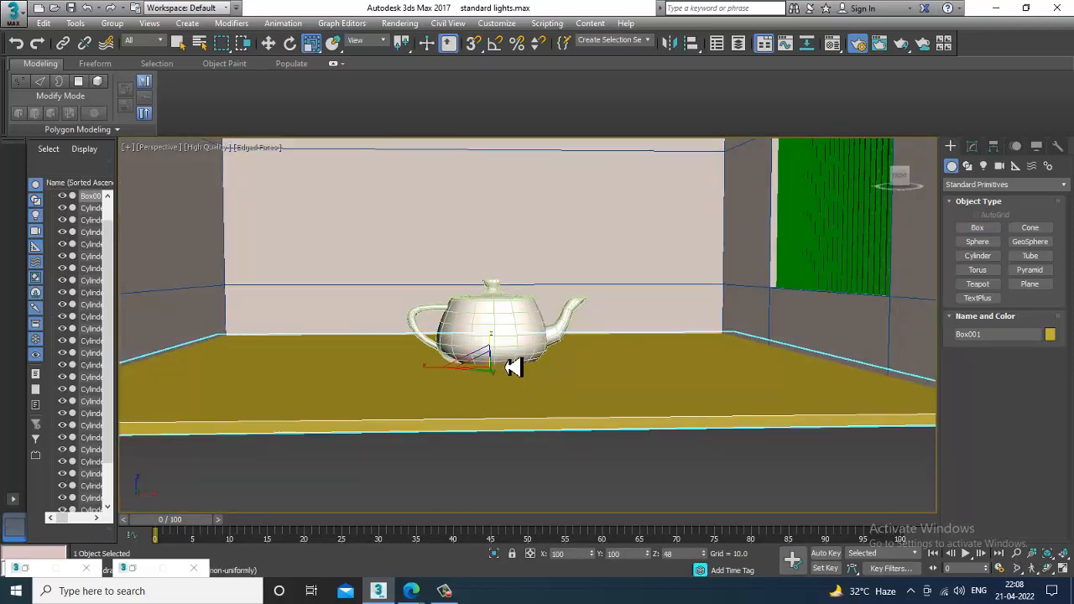
# Step: Raise the box along Z to about 120.8 so it rests on the walls as a roof
pyautogui.press('w')
pyautogui.scroll(-3, 505, 367)
pyautogui.moveTo(514, 375); pyautogui.dragTo(523, 407, button='middle')
pyautogui.moveTo(502, 375); pyautogui.dragTo(536, 162)
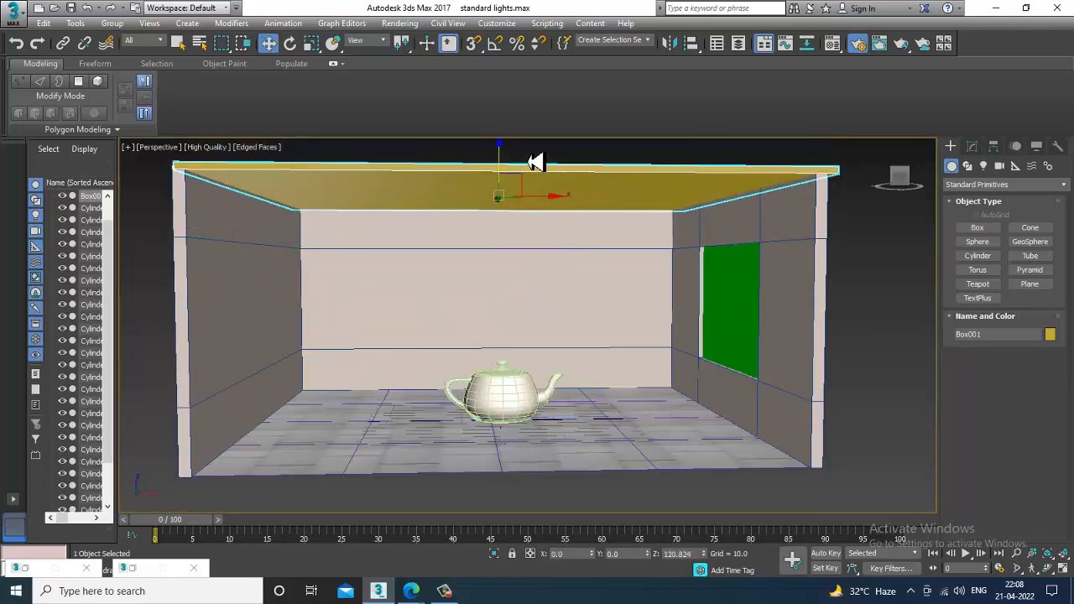
pyautogui.keyDown('alt'); pyautogui.moveTo(547, 209); pyautogui.dragTo(551, 219, button='middle'); pyautogui.keyUp('alt')
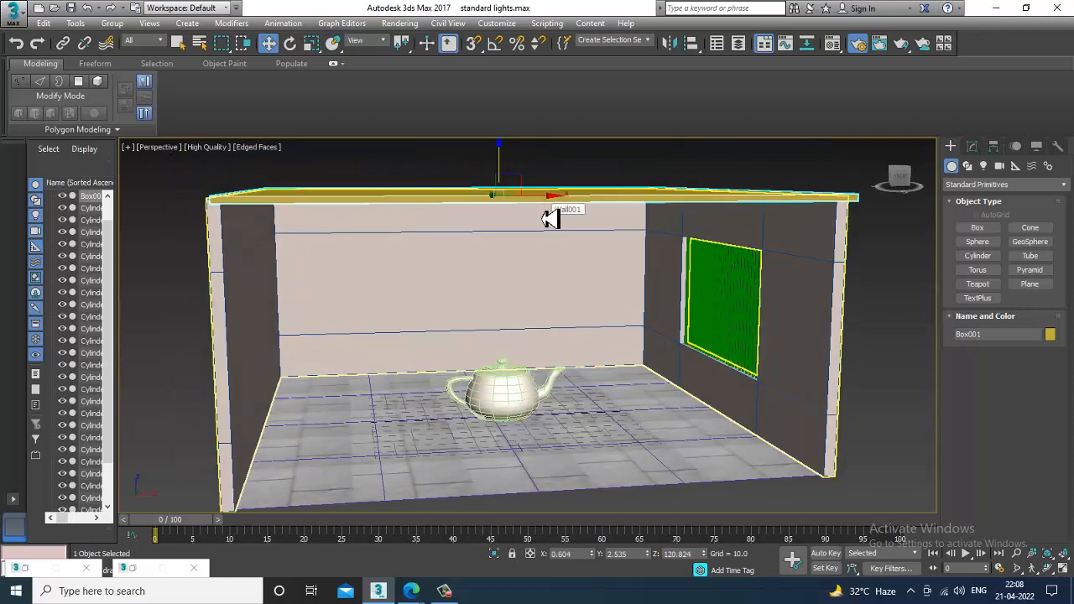
# Step: Assign the light beige third material to the roof box
pyautogui.press('m')
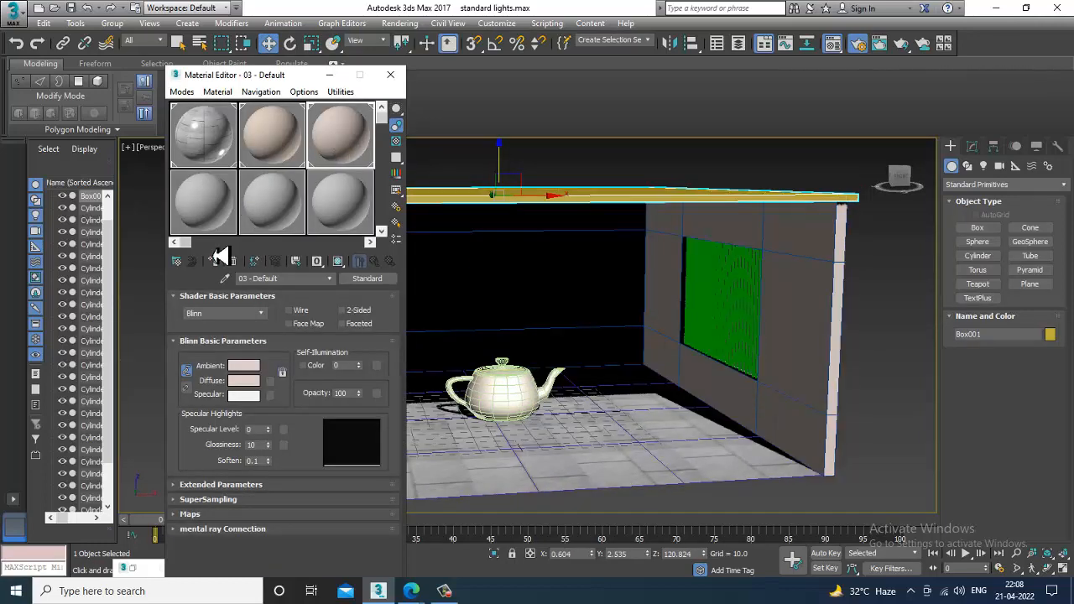
pyautogui.click(214, 262)
pyautogui.click(330, 74)
pyautogui.keyDown('alt'); pyautogui.moveTo(679, 376); pyautogui.dragTo(643, 361, button='middle'); pyautogui.keyUp('alt')
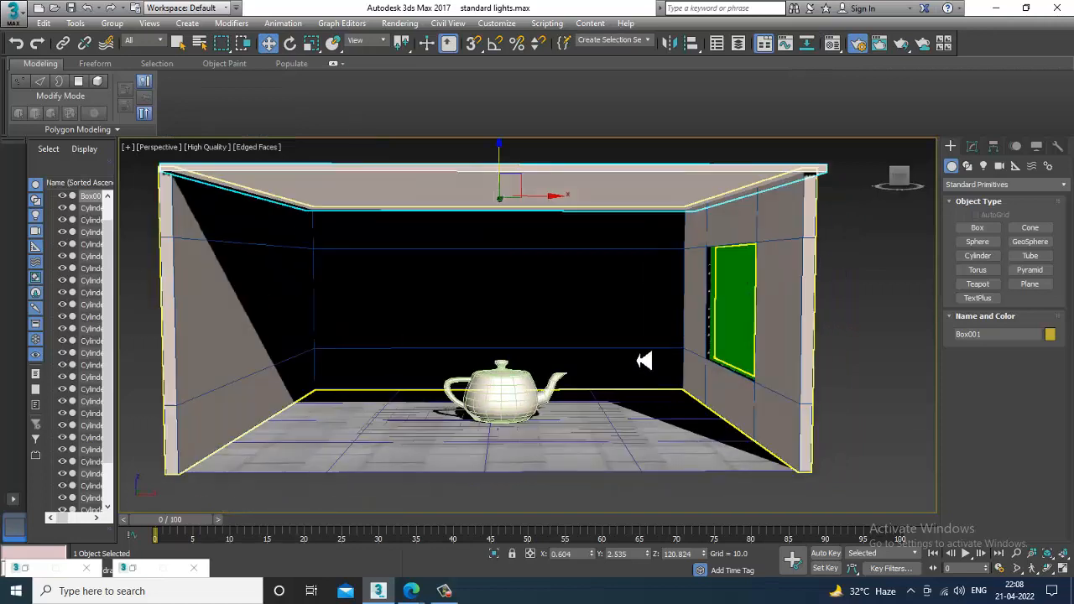
# Step: Create a standard Target Spot light high outside the window, aimed at the teapot's spout, with a target distance of about 379
pyautogui.click(984, 166)
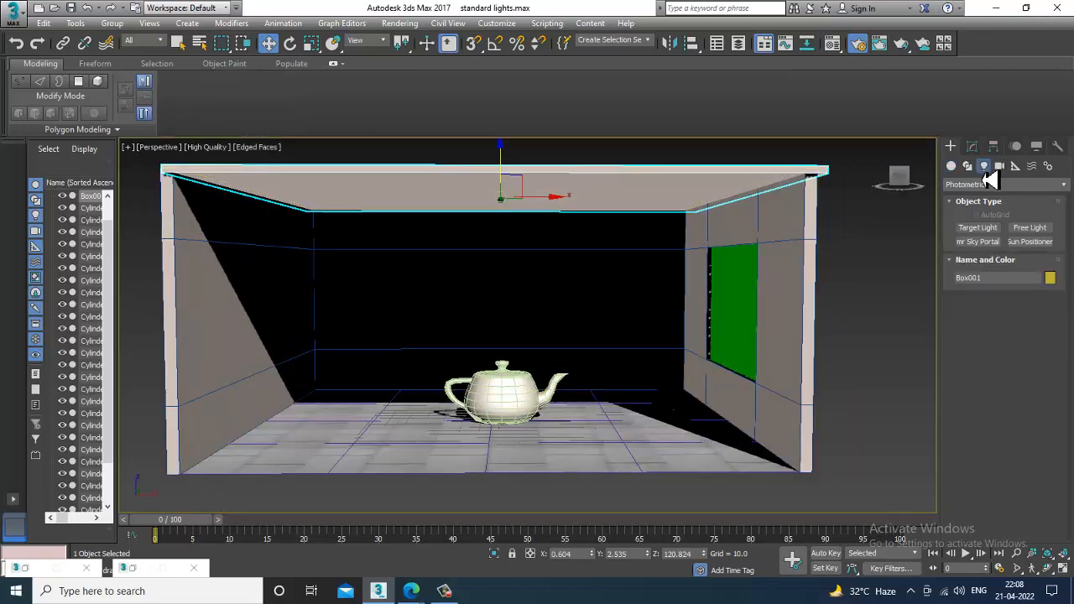
pyautogui.click(996, 184)
pyautogui.click(1001, 212)
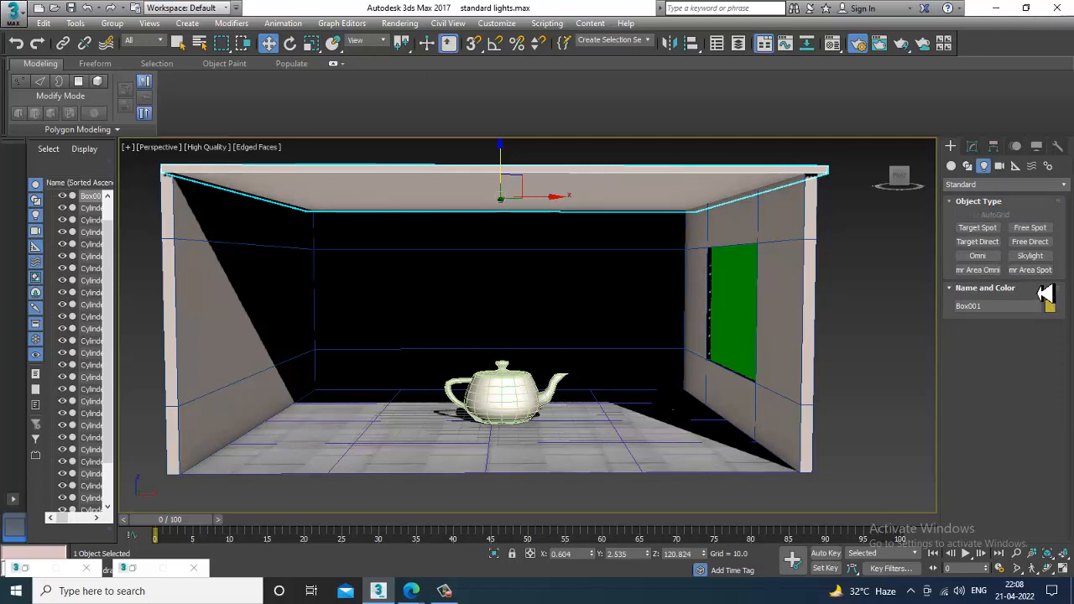
pyautogui.click(984, 229)
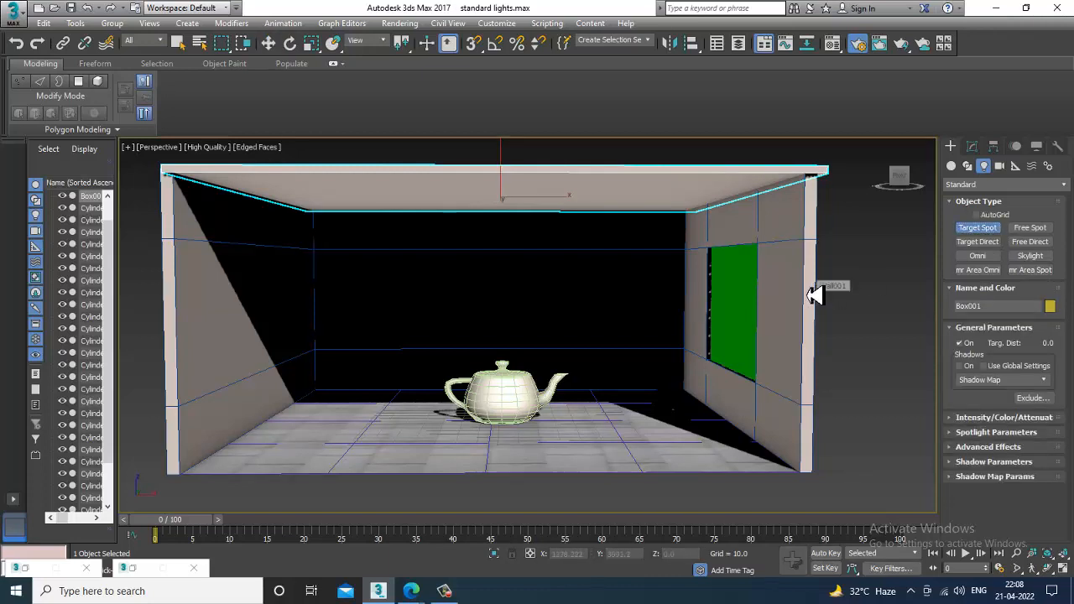
pyautogui.hotkey('alt', 'w')
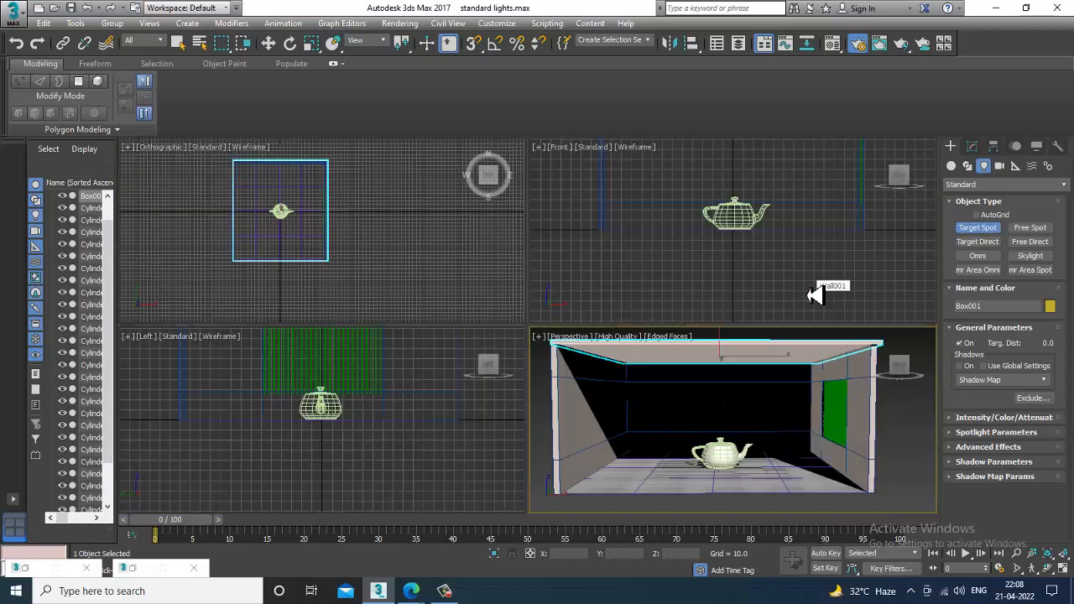
pyautogui.hotkey('alt', 'w')
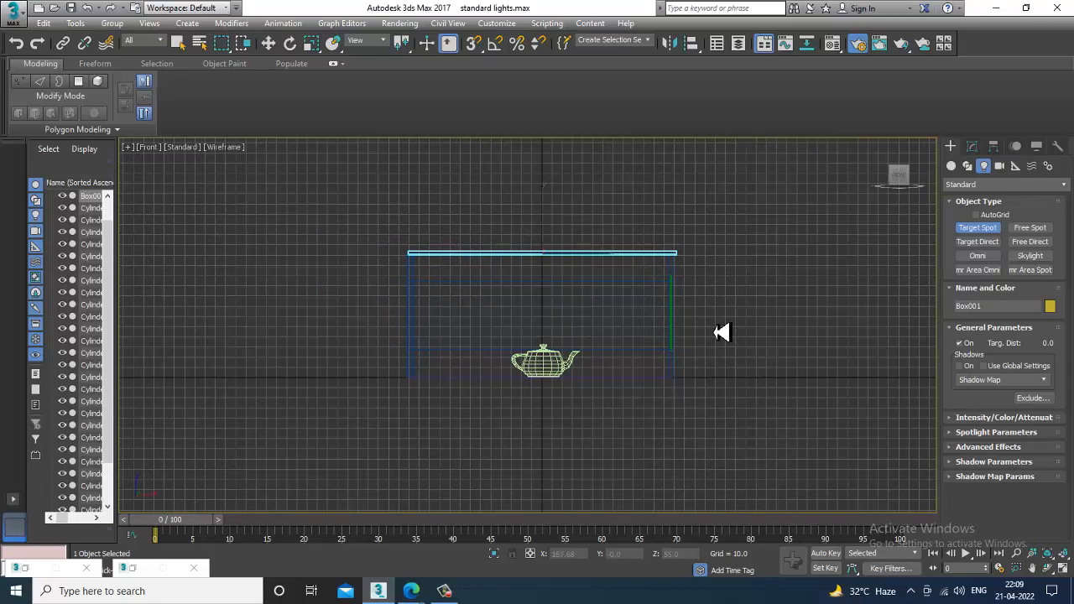
pyautogui.moveTo(710, 343); pyautogui.dragTo(658, 371, button='middle')
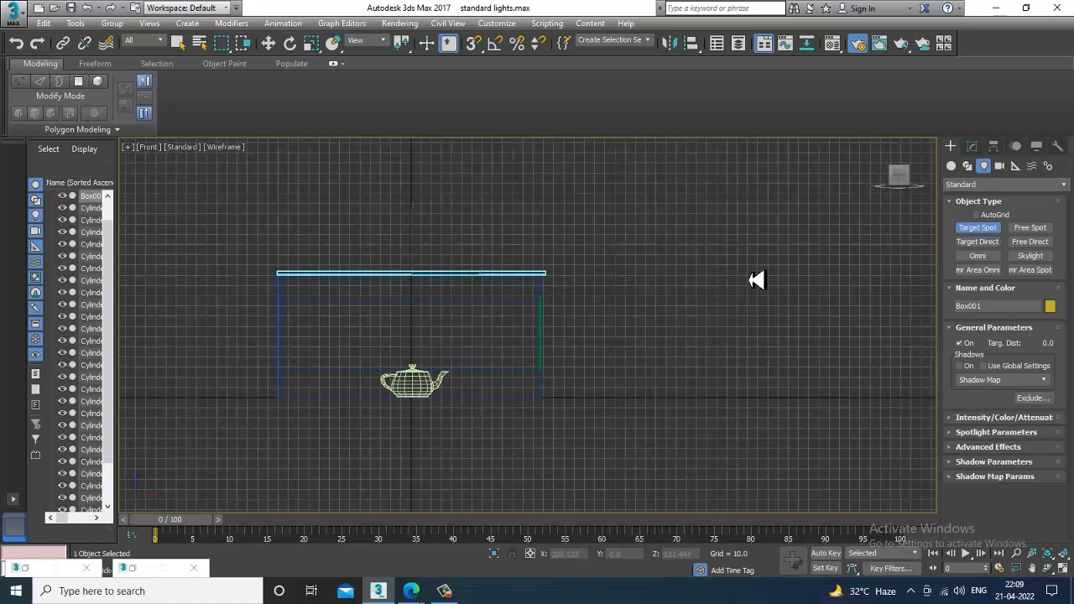
pyautogui.moveTo(787, 215); pyautogui.dragTo(453, 394)
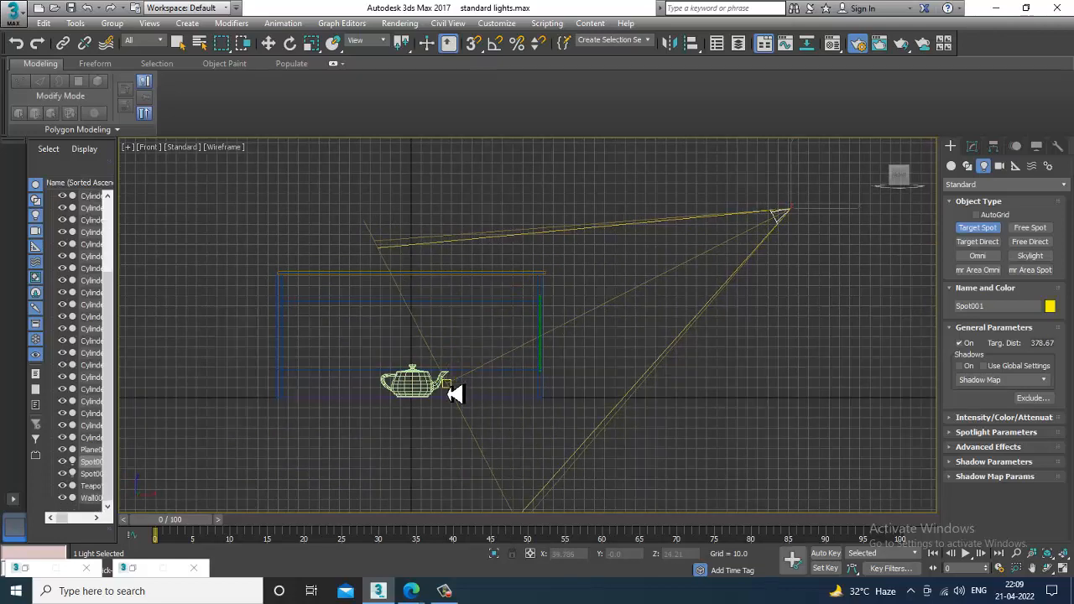
# Step: Examine how the spotlight's cone falls on the window and room interior, and open its intensity and colour settings
pyautogui.press('w')
pyautogui.hotkey('alt', 'w')
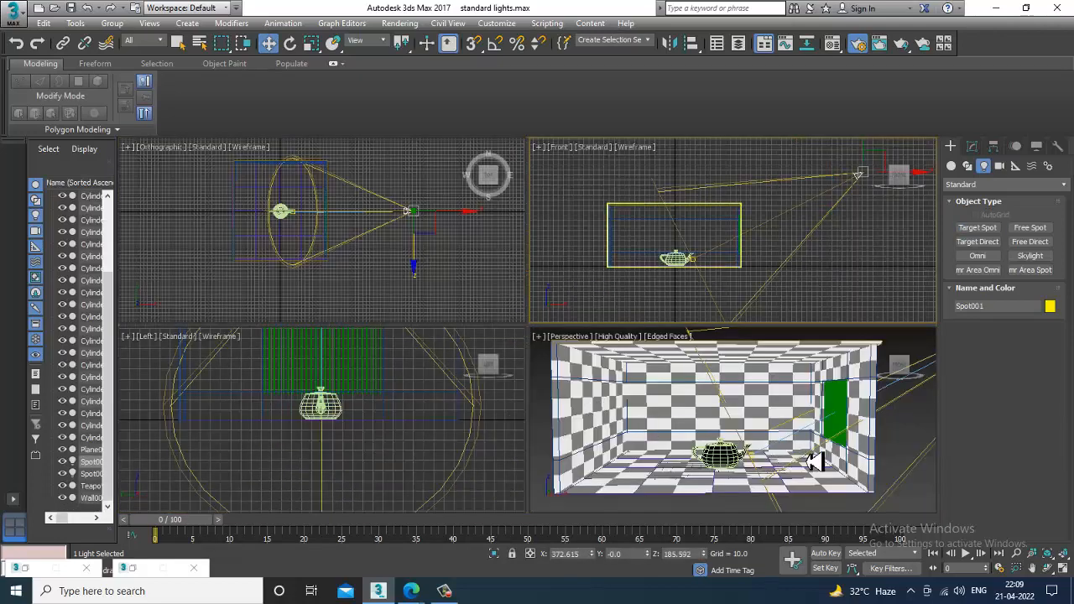
pyautogui.rightClick(922, 441)
pyautogui.hotkey('alt', 'w')
pyautogui.keyDown('alt'); pyautogui.moveTo(921, 441); pyautogui.dragTo(767, 432, button='middle'); pyautogui.keyUp('alt')
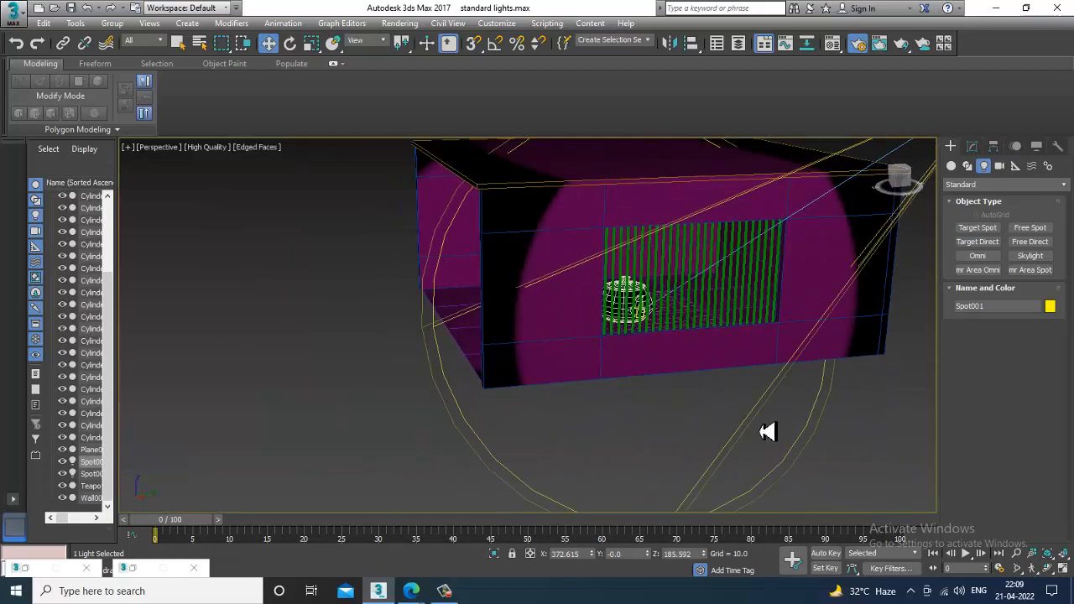
pyautogui.scroll(-5, 695, 416)
pyautogui.keyDown('alt'); pyautogui.moveTo(695, 416); pyautogui.dragTo(611, 434, button='middle'); pyautogui.keyUp('alt')
pyautogui.scroll(3, 611, 434)
pyautogui.keyDown('alt'); pyautogui.moveTo(486, 386); pyautogui.dragTo(579, 398, button='middle'); pyautogui.keyUp('alt')
pyautogui.moveTo(673, 460); pyautogui.dragTo(666, 372, button='middle')
pyautogui.click(972, 146)
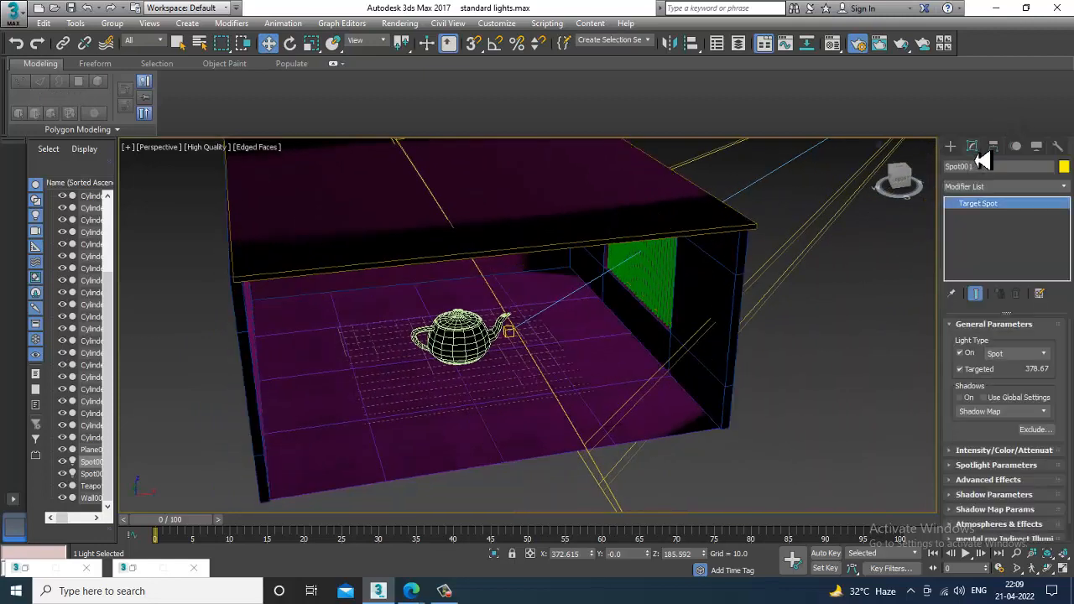
pyautogui.click(982, 450)
pyautogui.keyDown('alt'); pyautogui.moveTo(710, 372); pyautogui.dragTo(616, 350, button='middle'); pyautogui.keyUp('alt')
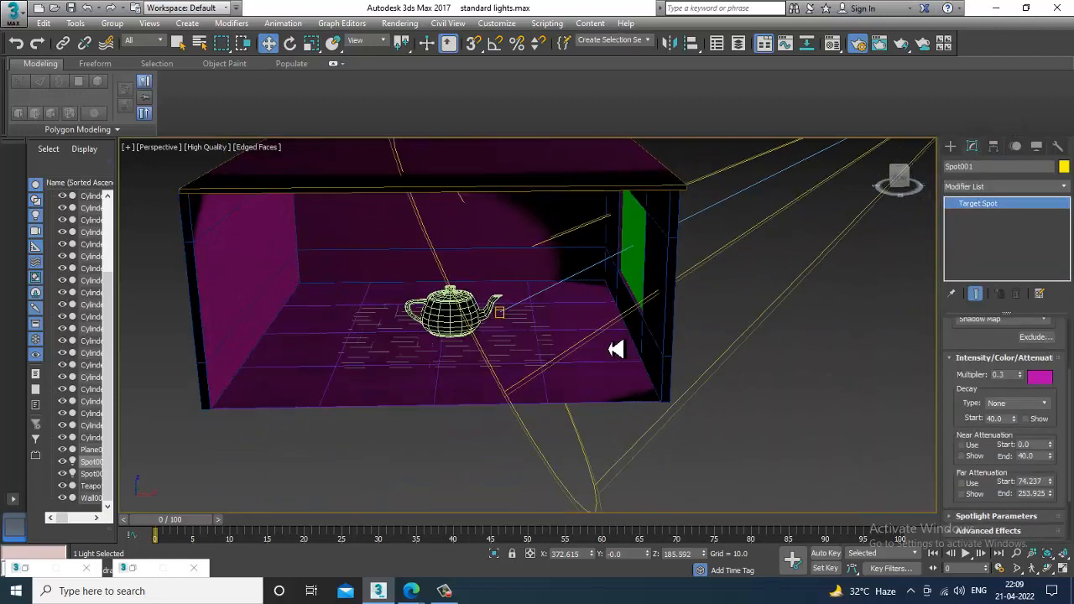
# Step: Reposition the spotlight and its target along the Y axis to about 12.1, keeping the aim near the teapot's spout
pyautogui.click(502, 320)
pyautogui.keyDown('alt'); pyautogui.moveTo(764, 323); pyautogui.dragTo(780, 279, button='middle'); pyautogui.keyUp('alt')
pyautogui.click(774, 238)
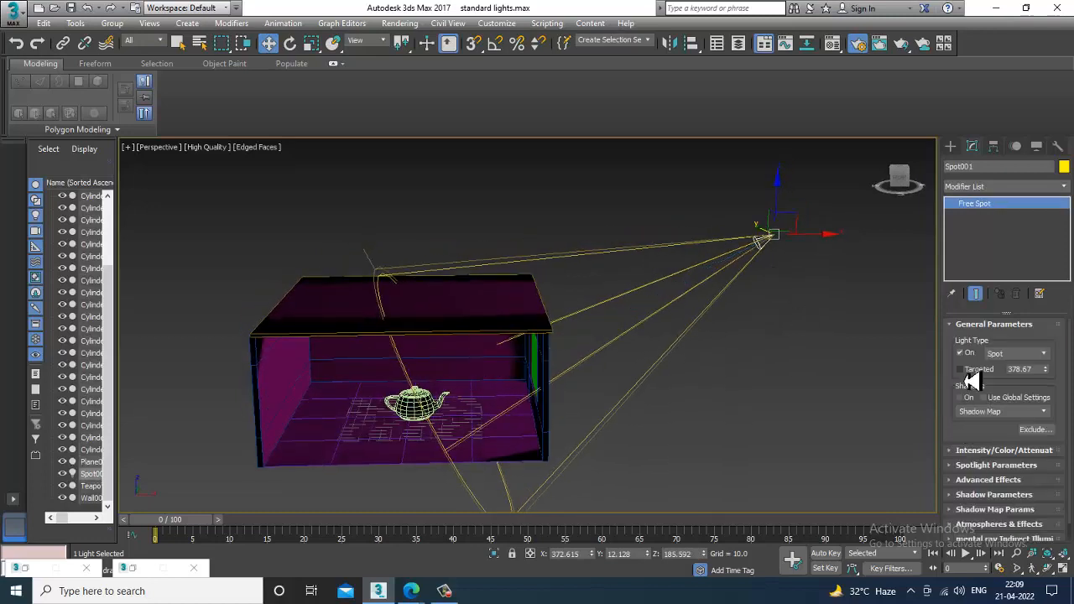
pyautogui.click(453, 405)
pyautogui.moveTo(456, 376)
pyautogui.mouseDown()
pyautogui.moveTo(461, 392)
pyautogui.moveTo(478, 343)
pyautogui.moveTo(475, 382)
pyautogui.mouseUp()
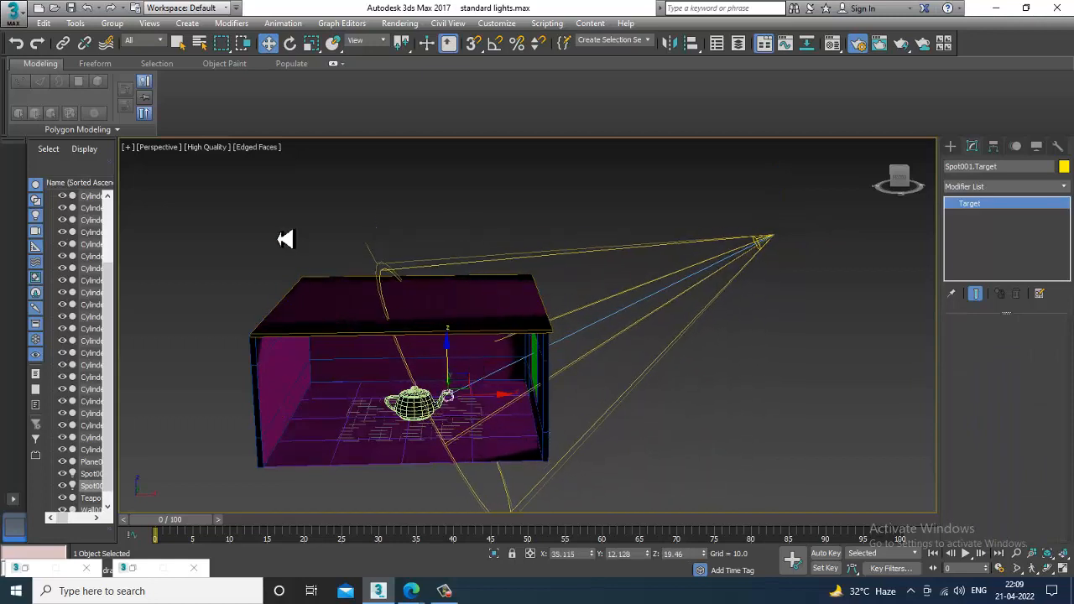
# Step: Switch the perspective view's shading quality to Standard
pyautogui.click(209, 147)
pyautogui.click(231, 170)
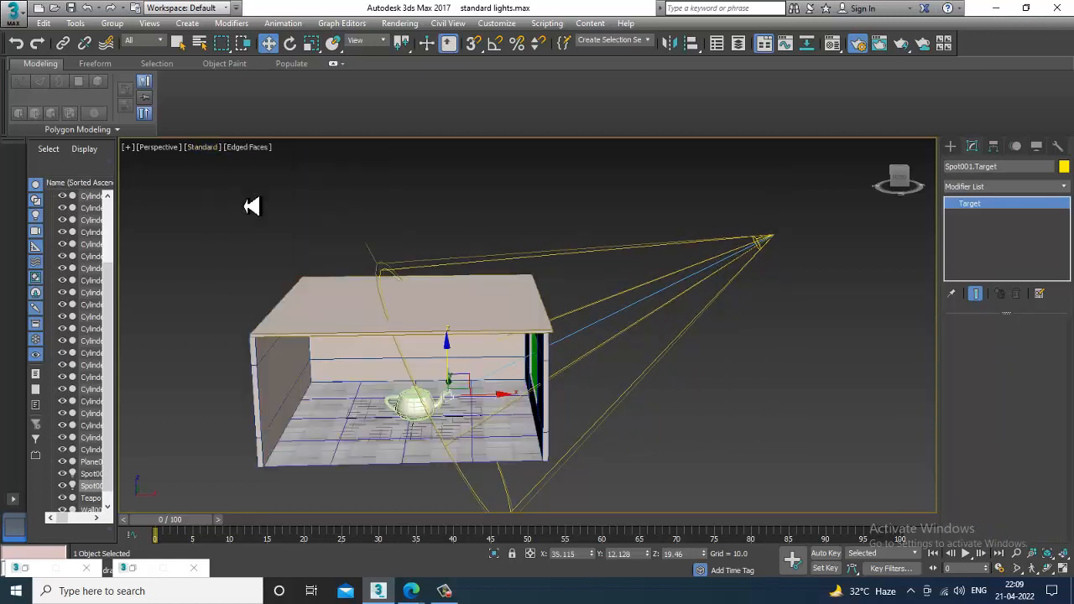
# Step: Turn on shadows for the spotlight, keeping the Shadow Map type
pyautogui.click(768, 243)
pyautogui.keyDown('alt'); pyautogui.moveTo(744, 300); pyautogui.dragTo(504, 417, button='middle'); pyautogui.keyUp('alt')
pyautogui.scroll(4, 503, 417)
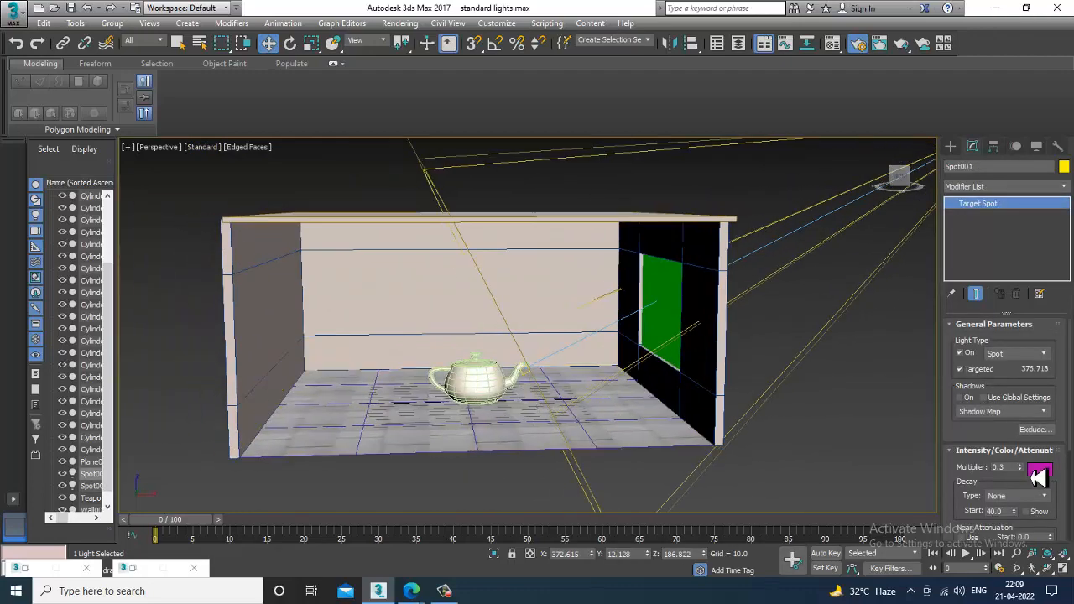
pyautogui.scroll(4, 593, 423)
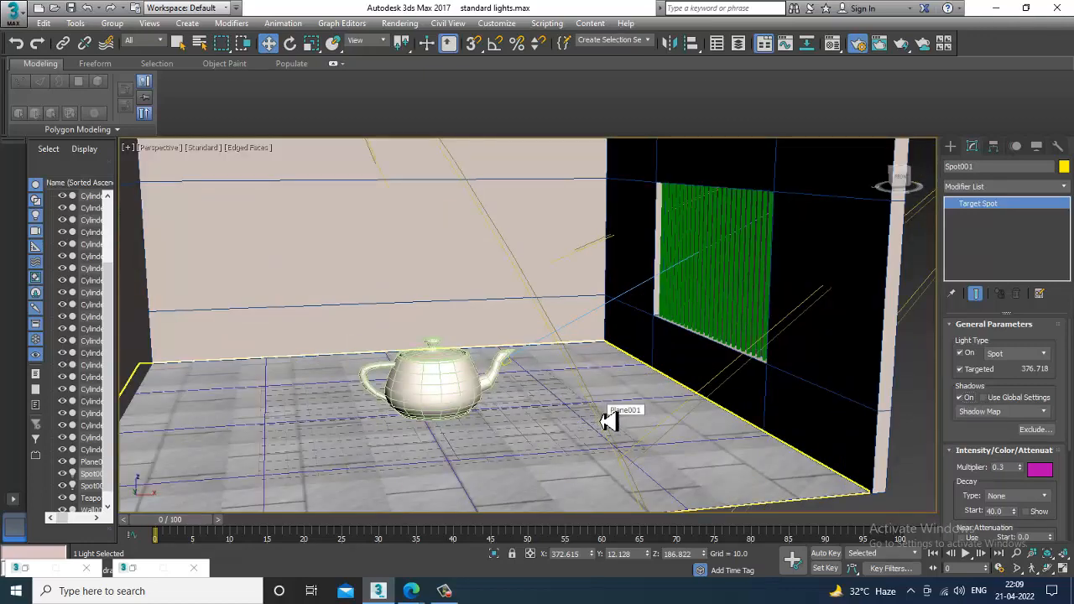
pyautogui.click(1003, 411)
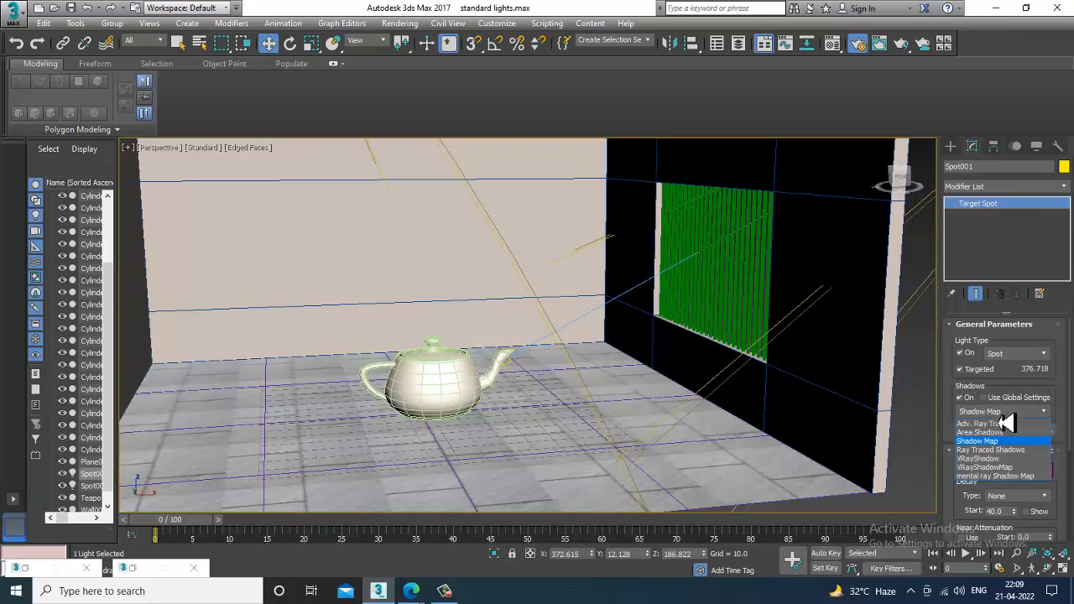
pyautogui.click(1003, 416)
# Step: Change the spotlight's colour to a pale peach
pyautogui.scroll(-2, 1005, 429)
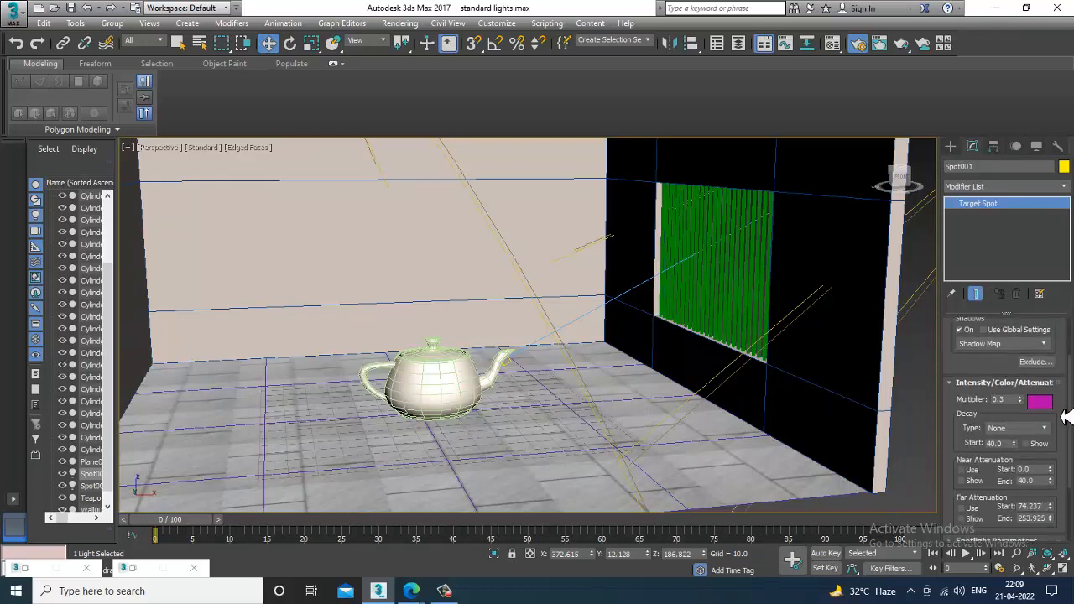
pyautogui.click(1045, 404)
pyautogui.moveTo(283, 160); pyautogui.dragTo(283, 163)
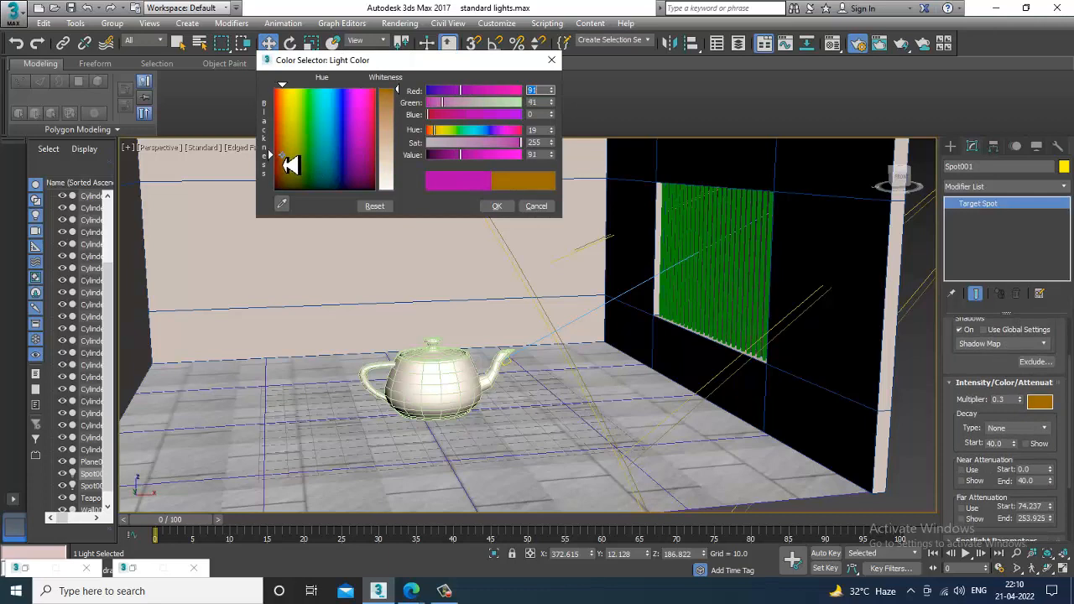
pyautogui.moveTo(387, 93); pyautogui.dragTo(405, 157)
pyautogui.moveTo(287, 132); pyautogui.dragTo(281, 126)
pyautogui.moveTo(394, 156); pyautogui.dragTo(400, 141)
pyautogui.click(500, 206)
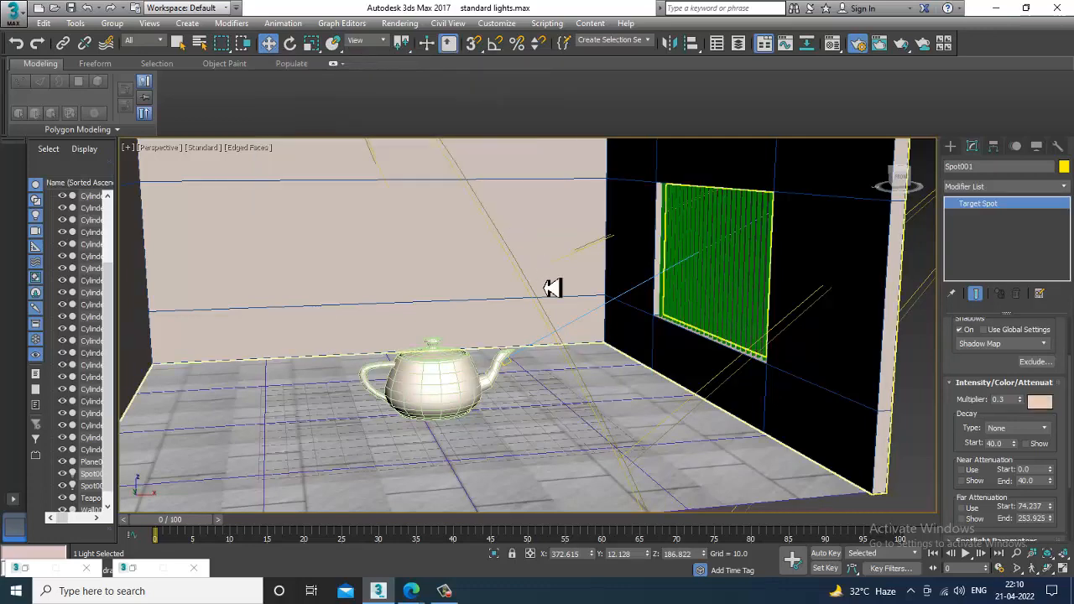
# Step: Set the perspective view's shading quality to High Quality to check the light through the window bars
pyautogui.moveTo(549, 290)
pyautogui.keyDown('alt'); pyautogui.mouseDown(button='middle')
pyautogui.moveTo(702, 378)
pyautogui.moveTo(693, 387)
pyautogui.moveTo(149, 125)
pyautogui.mouseUp(button='middle'); pyautogui.keyUp('alt')
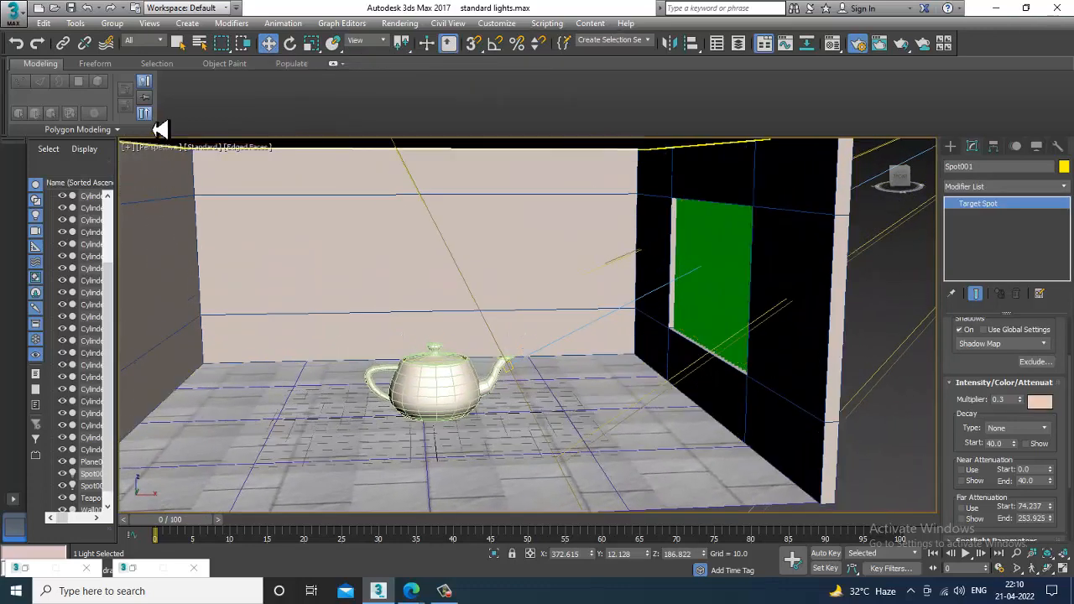
pyautogui.click(204, 147)
pyautogui.click(245, 158)
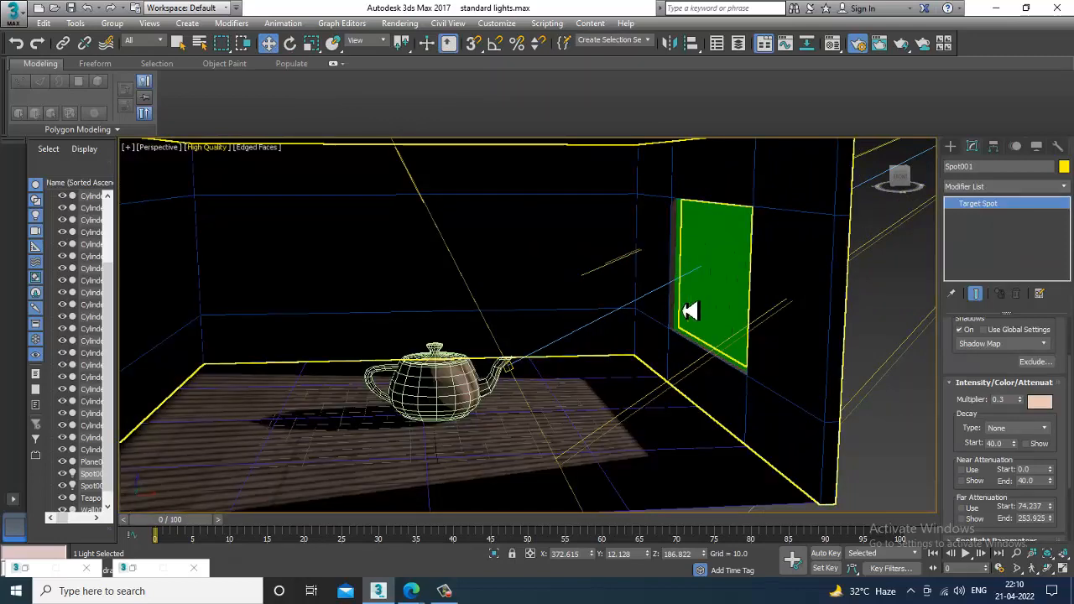
pyautogui.keyDown('alt'); pyautogui.moveTo(690, 309); pyautogui.dragTo(768, 385, button='middle'); pyautogui.keyUp('alt')
# Step: Set the spotlight's decay type to Inverse and its multiplier to 1.0
pyautogui.click(1012, 433)
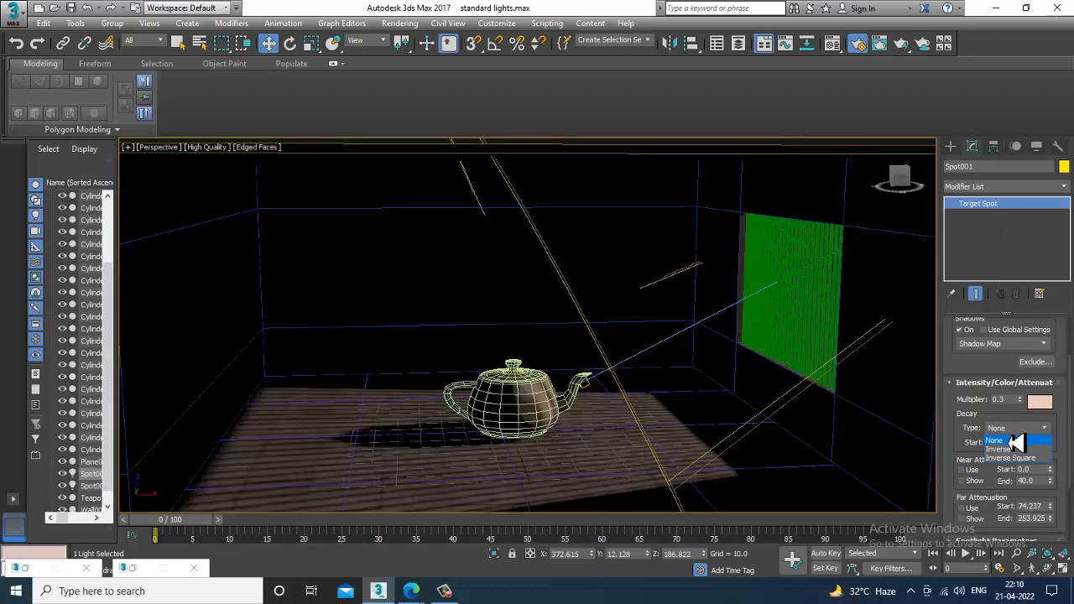
pyautogui.click(1017, 450)
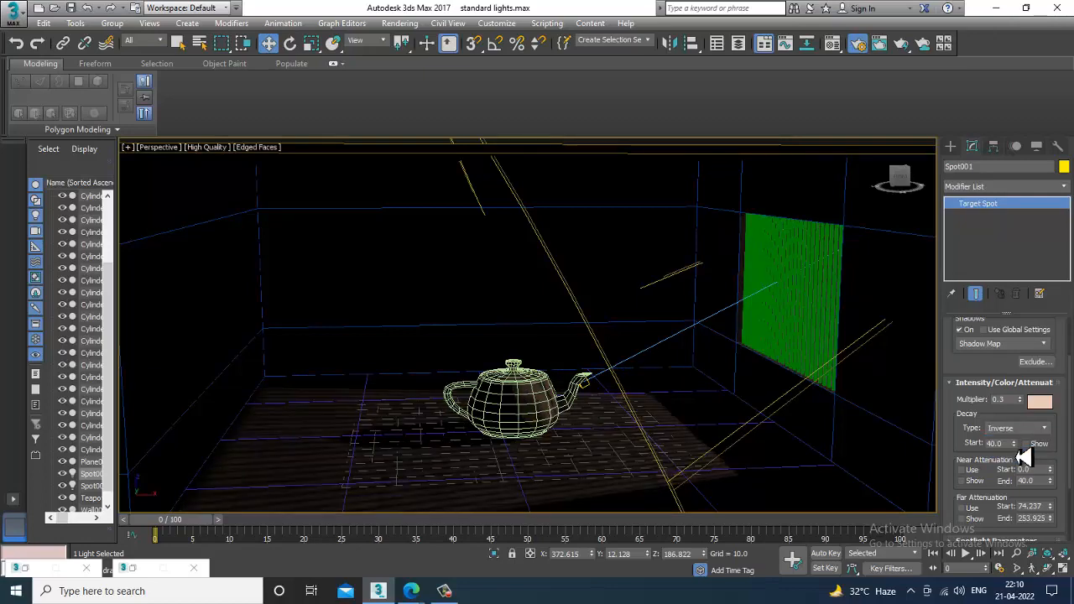
pyautogui.moveTo(704, 418); pyautogui.dragTo(694, 422, button='middle')
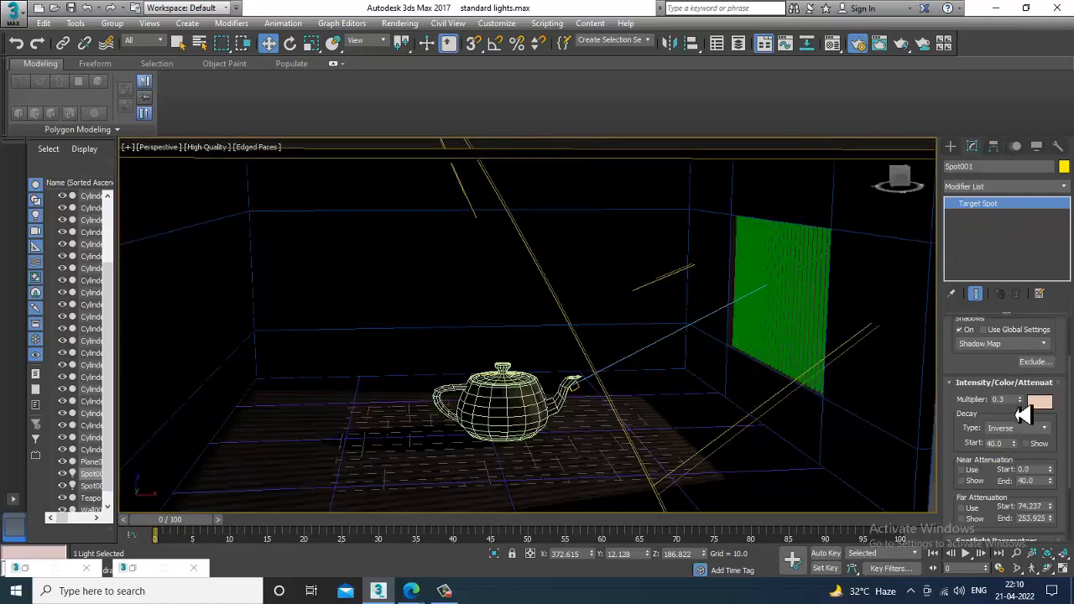
pyautogui.doubleClick(998, 400)
pyautogui.write('1')
pyautogui.press('Return')
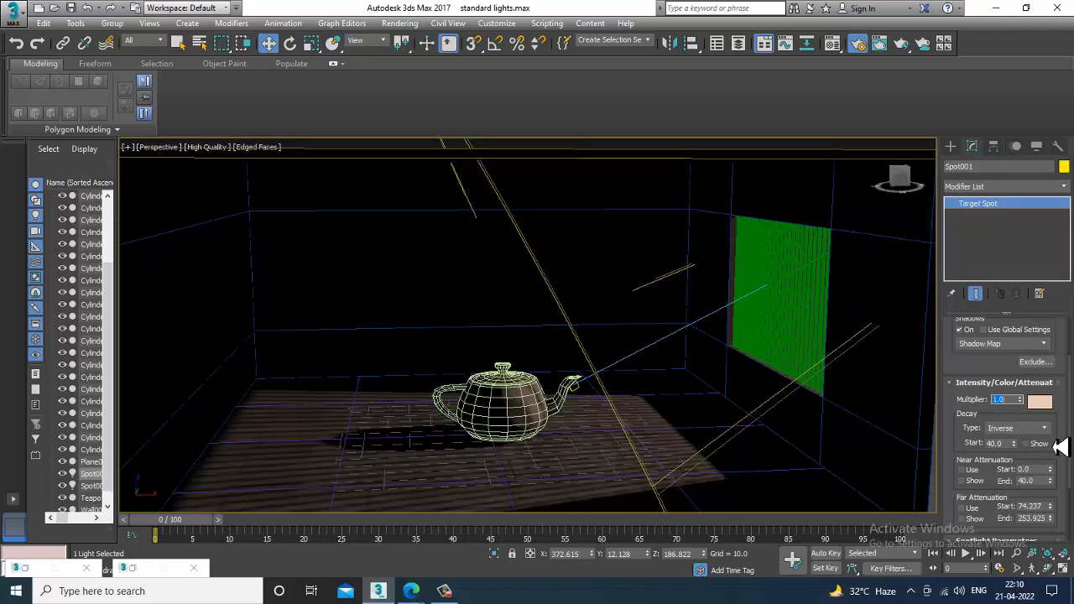
# Step: Try the Inverse Square decay type on the spotlight, and set the decay type to None
pyautogui.click(1037, 429)
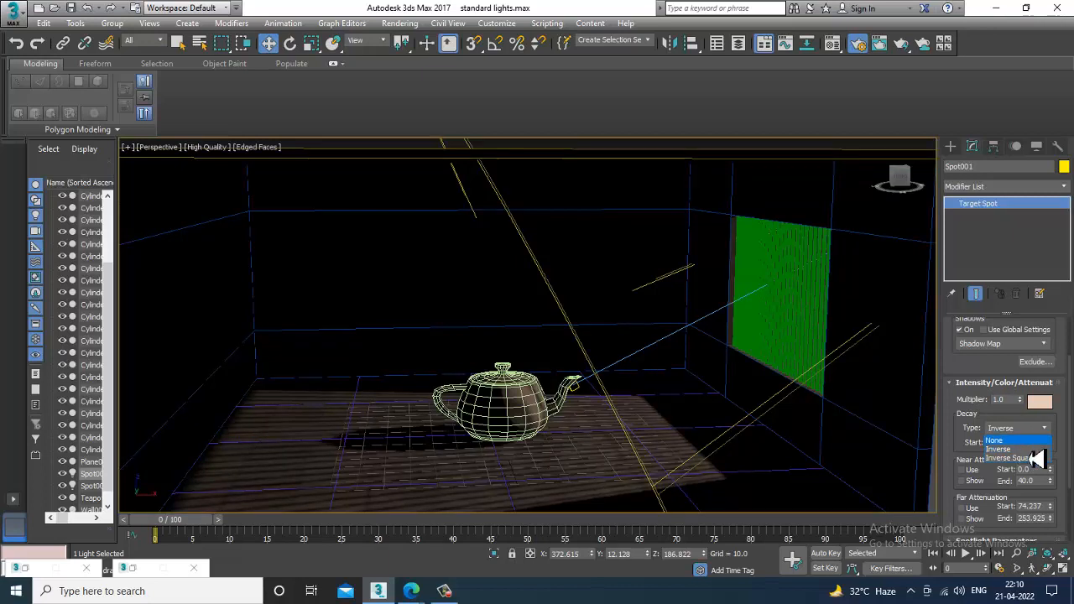
pyautogui.click(1037, 459)
pyautogui.click(1011, 428)
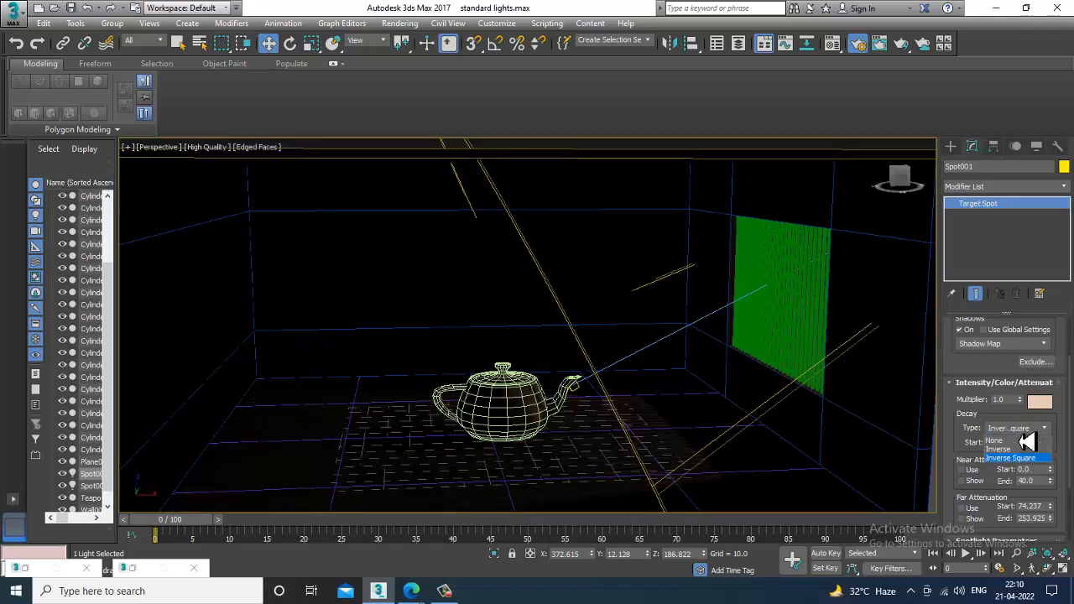
pyautogui.click(998, 440)
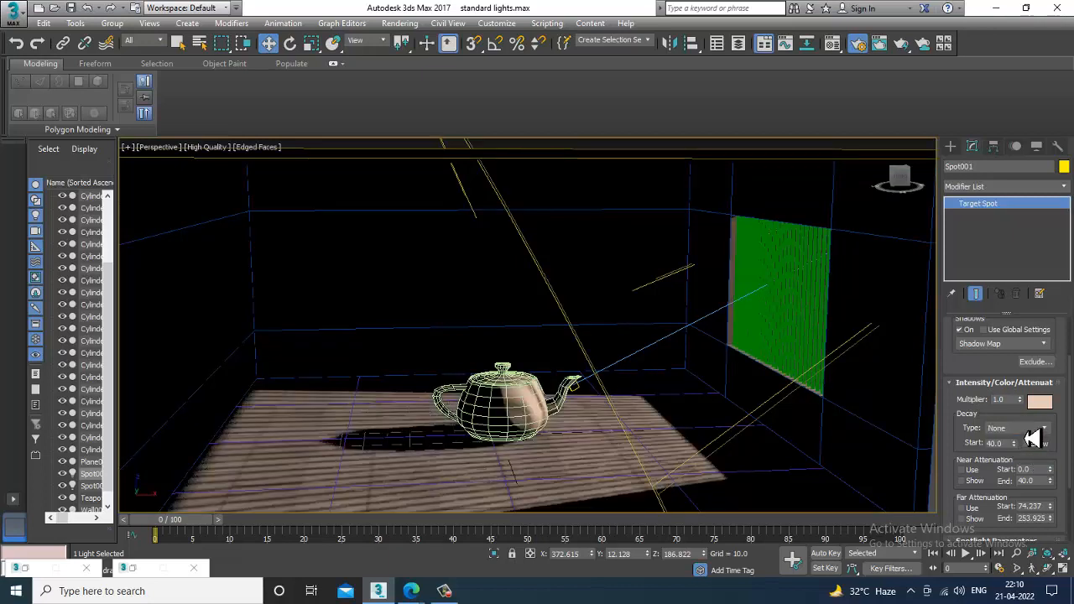
# Step: Move the spotlight farther from the window and higher, to about X 417.3 and Z 207.6
pyautogui.scroll(-10, 626, 402)
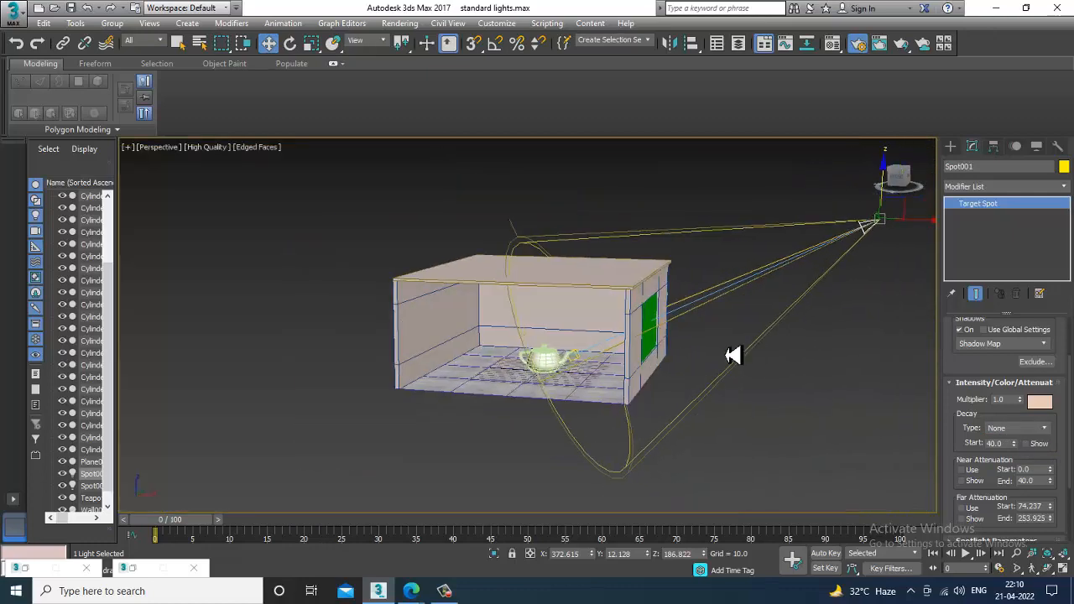
pyautogui.keyDown('alt'); pyautogui.moveTo(733, 355); pyautogui.dragTo(752, 375, button='middle'); pyautogui.keyUp('alt')
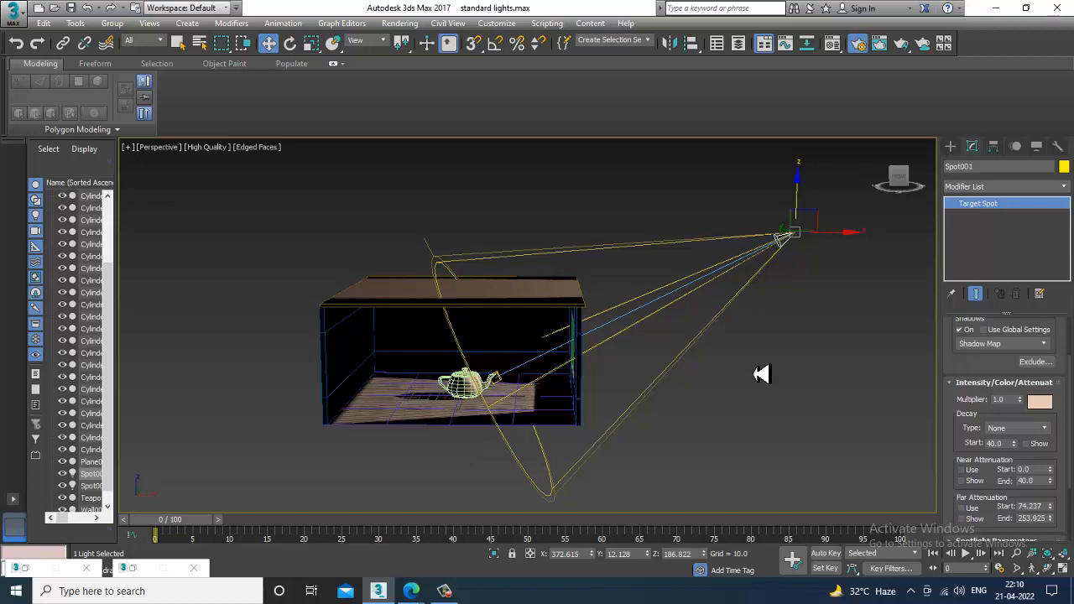
pyautogui.moveTo(839, 320); pyautogui.dragTo(808, 328, button='middle')
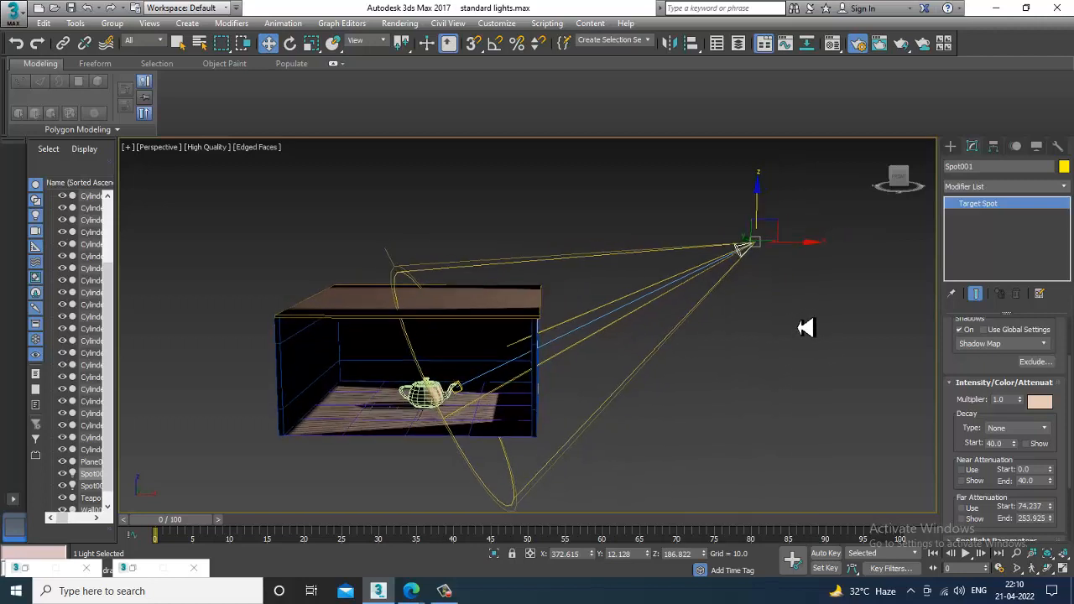
pyautogui.moveTo(808, 251); pyautogui.dragTo(848, 247)
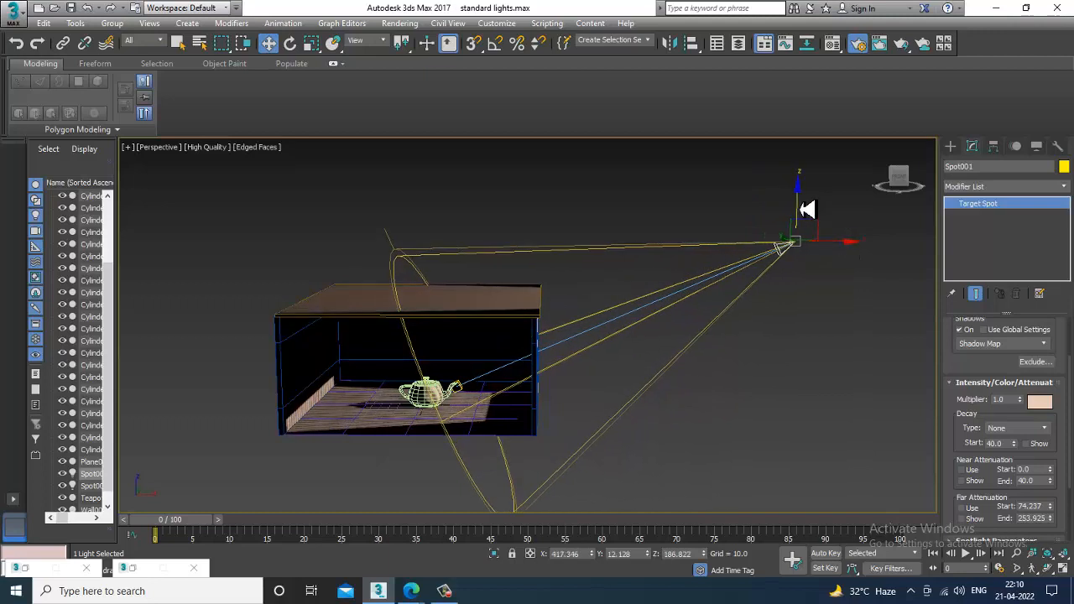
pyautogui.moveTo(808, 210)
pyautogui.mouseDown()
pyautogui.moveTo(813, 168)
pyautogui.moveTo(818, 191)
pyautogui.mouseUp()
pyautogui.keyDown('alt'); pyautogui.moveTo(760, 311); pyautogui.dragTo(720, 372, button='middle'); pyautogui.keyUp('alt')
pyautogui.scroll(4, 609, 367)
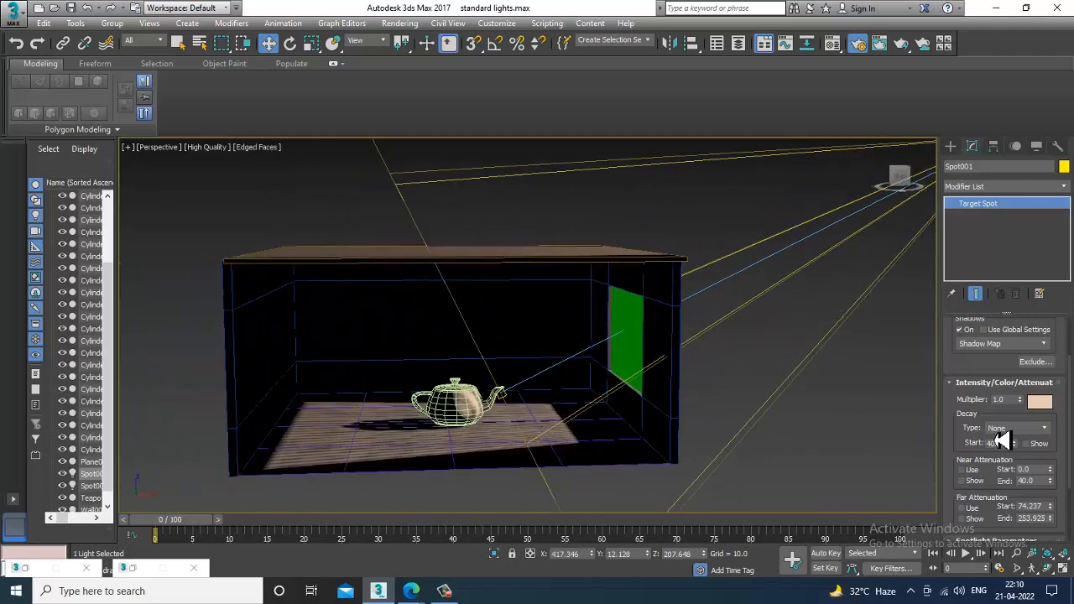
# Step: Turn on Use and Show for both the near and far attenuation of the spotlight
pyautogui.moveTo(743, 467); pyautogui.dragTo(833, 431, button='middle')
pyautogui.scroll(3, 833, 431)
pyautogui.moveTo(725, 397); pyautogui.dragTo(816, 433, button='middle')
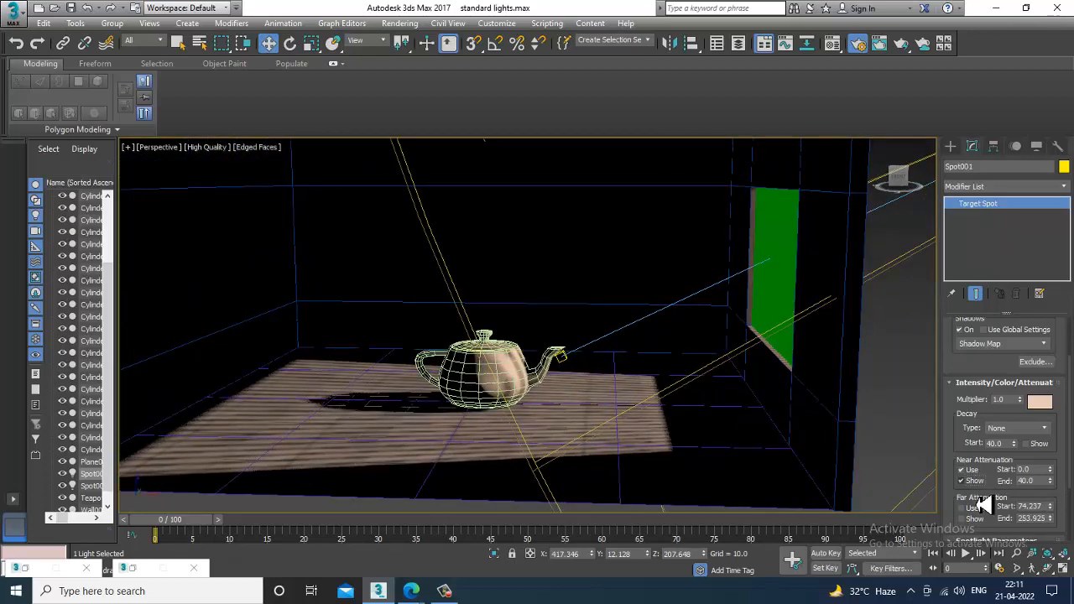
pyautogui.click(976, 510)
pyautogui.scroll(-6, 808, 433)
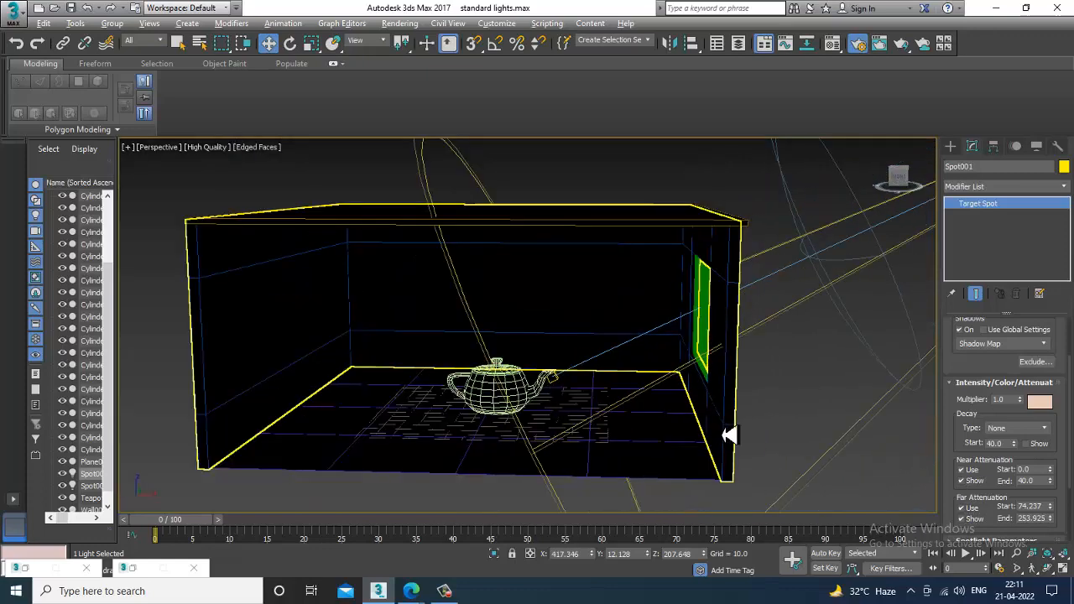
pyautogui.scroll(-5, 798, 431)
pyautogui.moveTo(798, 427); pyautogui.dragTo(757, 439, button='middle')
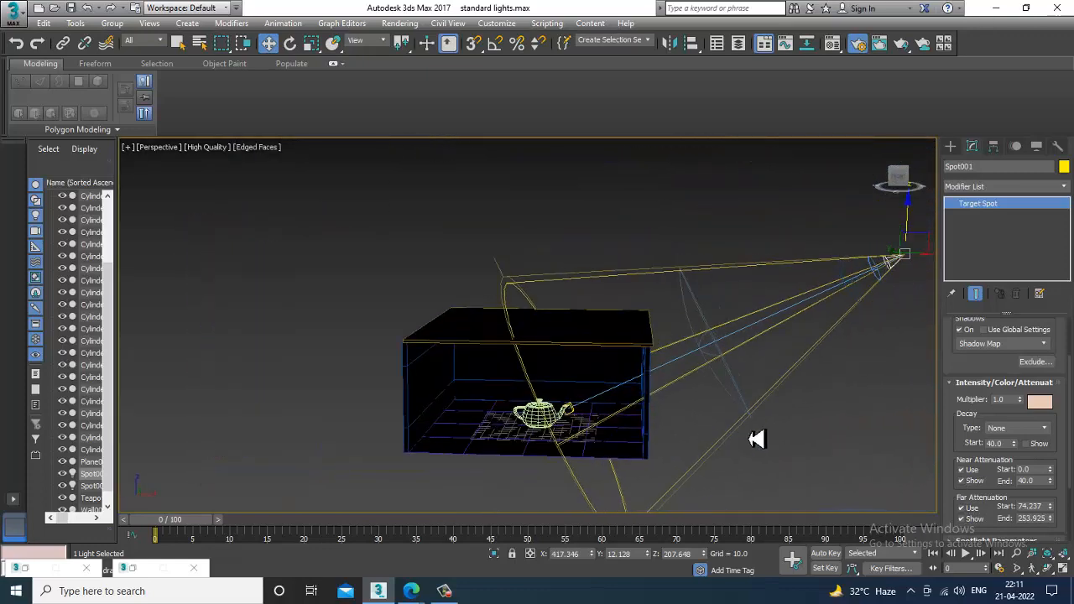
pyautogui.scroll(4, 676, 448)
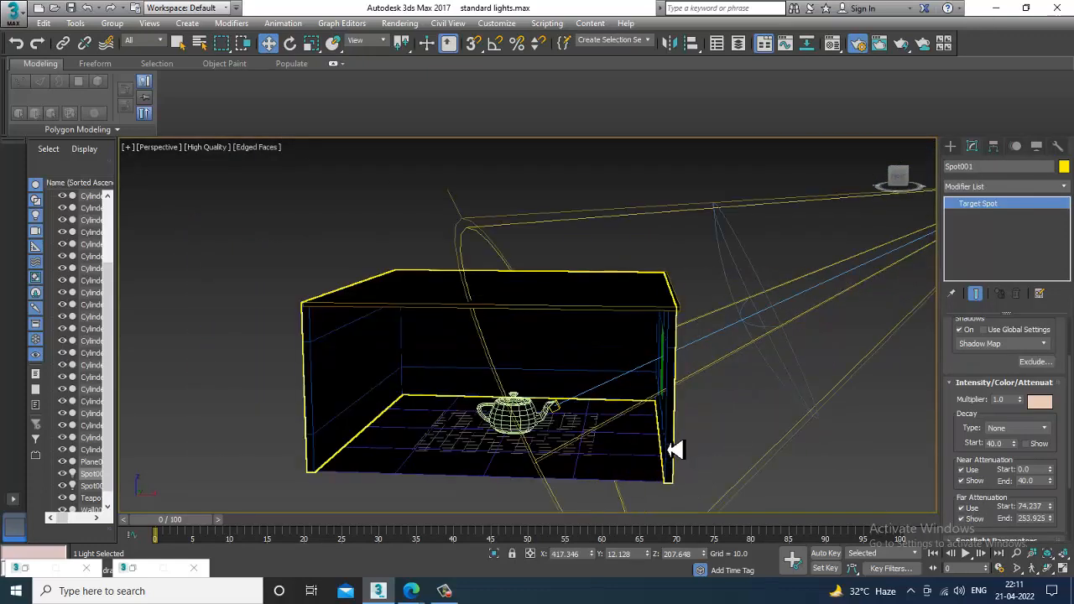
pyautogui.scroll(5, 684, 449)
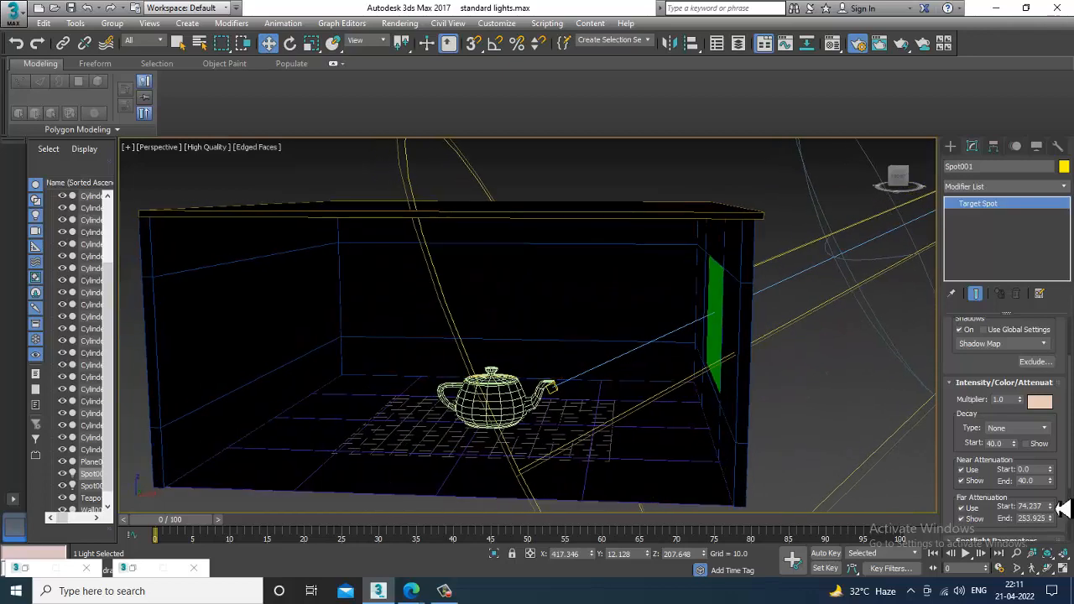
# Step: Set the spotlight's far attenuation end to about 487.5 and render the perspective view of the room
pyautogui.scroll(-2, 996, 496)
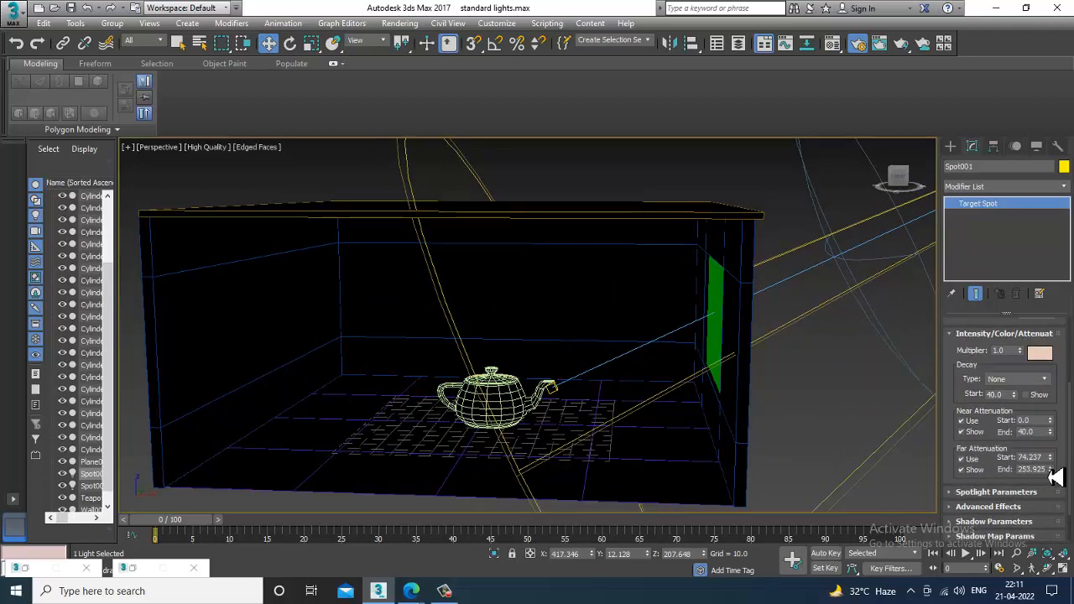
pyautogui.moveTo(1056, 472); pyautogui.dragTo(776, 362)
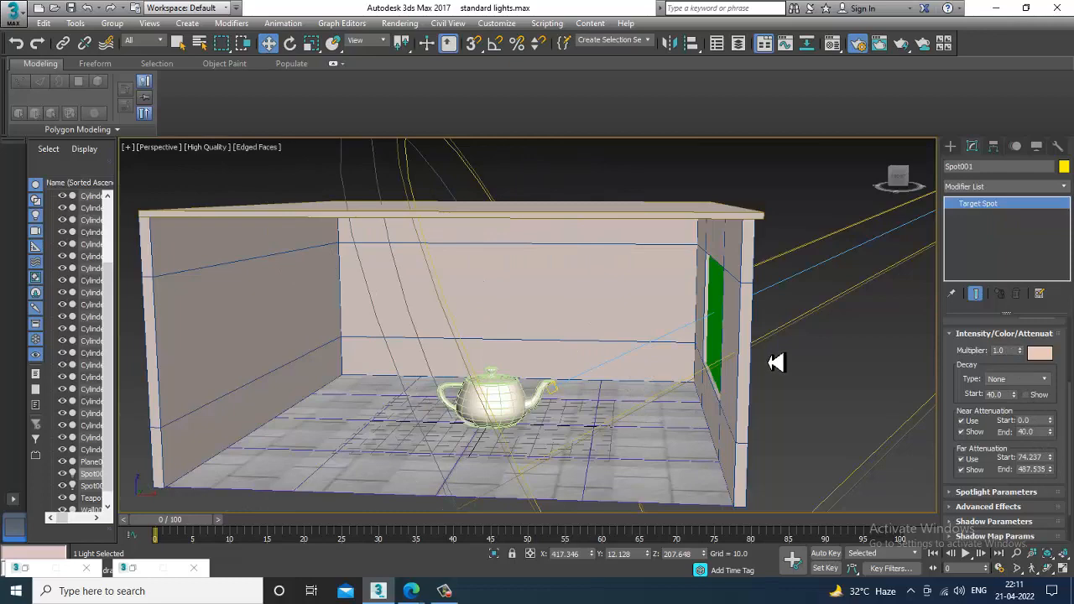
pyautogui.moveTo(647, 396); pyautogui.dragTo(688, 376, button='middle')
pyautogui.scroll(3, 671, 396)
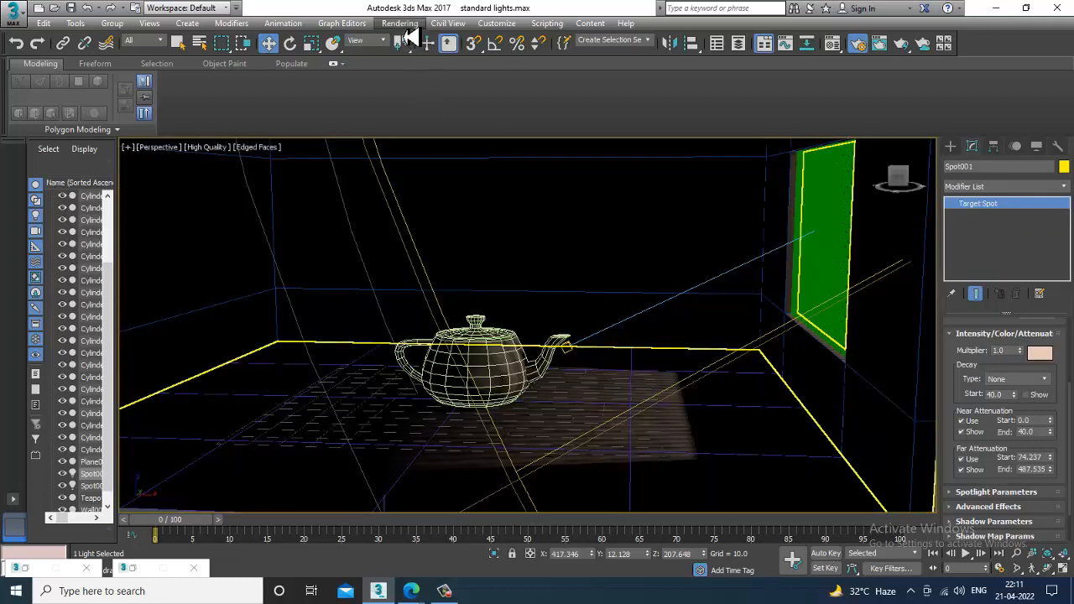
pyautogui.click(403, 25)
pyautogui.click(416, 40)
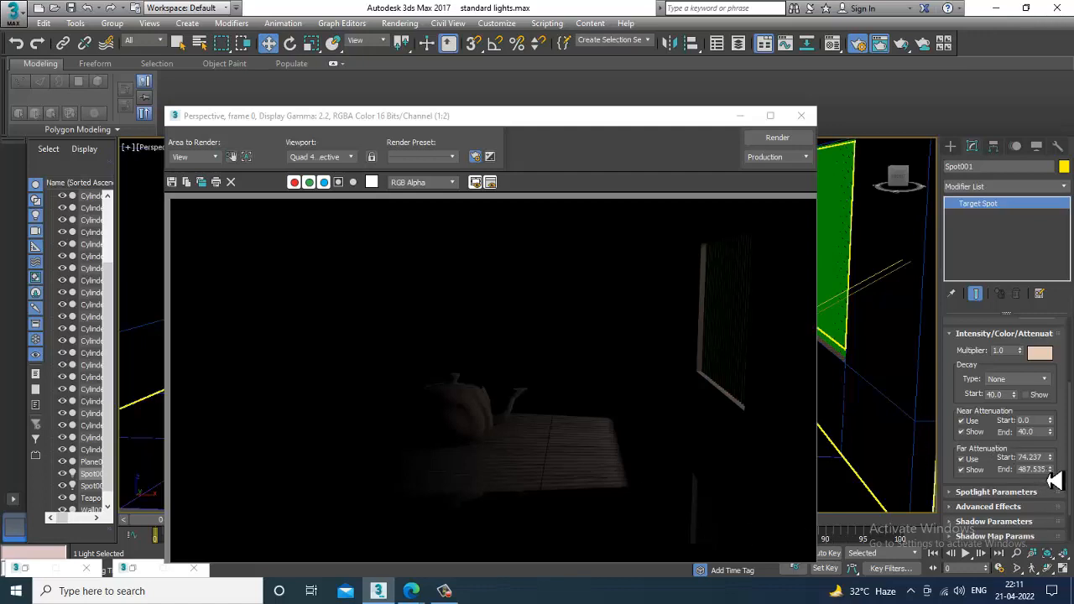
# Step: Raise the spotlight's far attenuation end to about 663 and render the perspective view again
pyautogui.moveTo(1060, 475); pyautogui.dragTo(1062, 460)
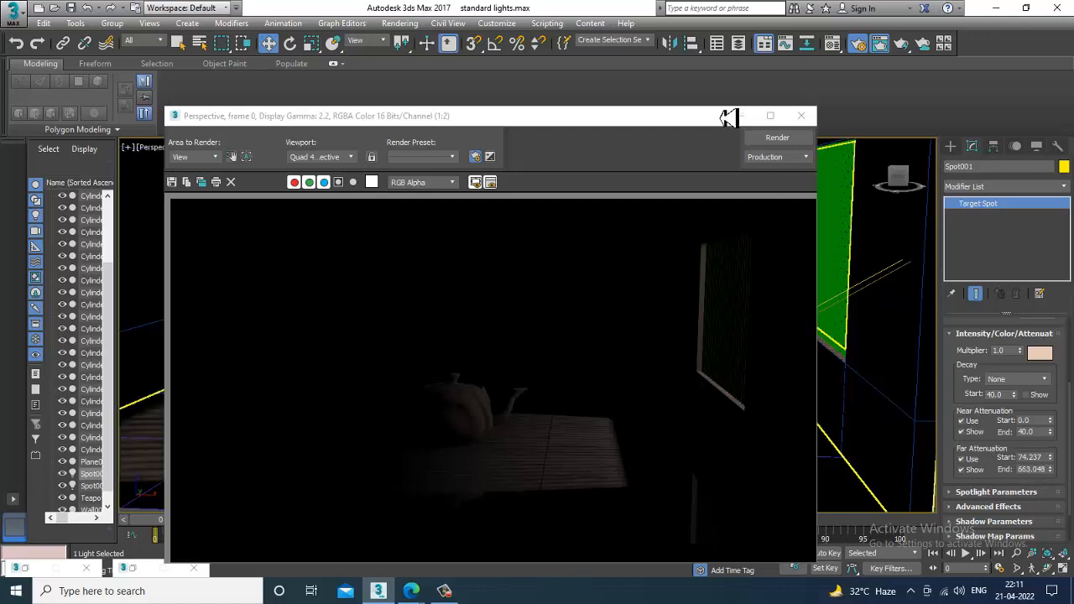
pyautogui.click(778, 141)
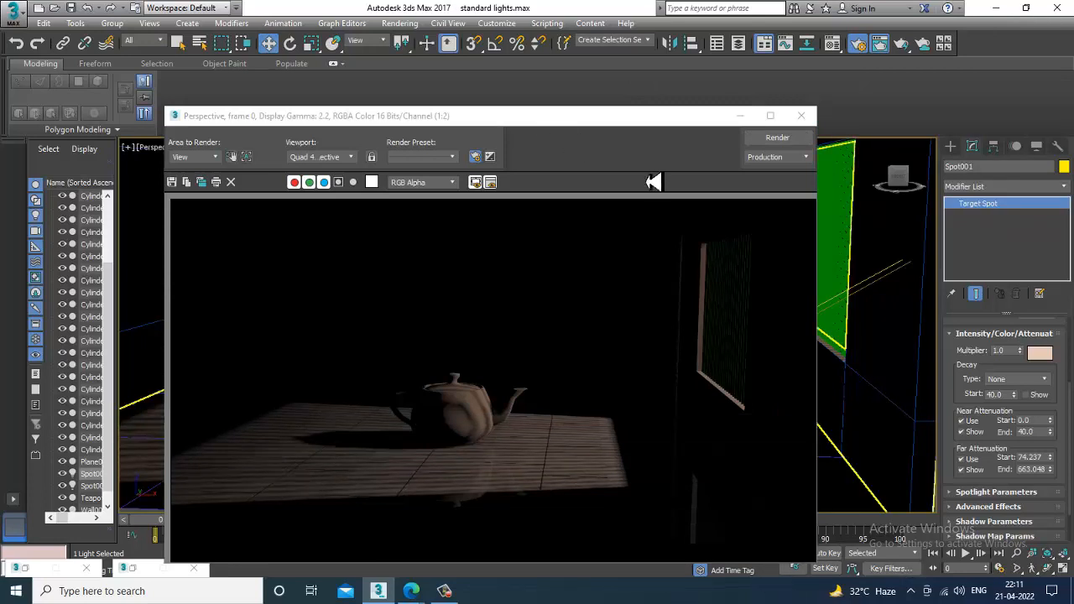
pyautogui.click(746, 118)
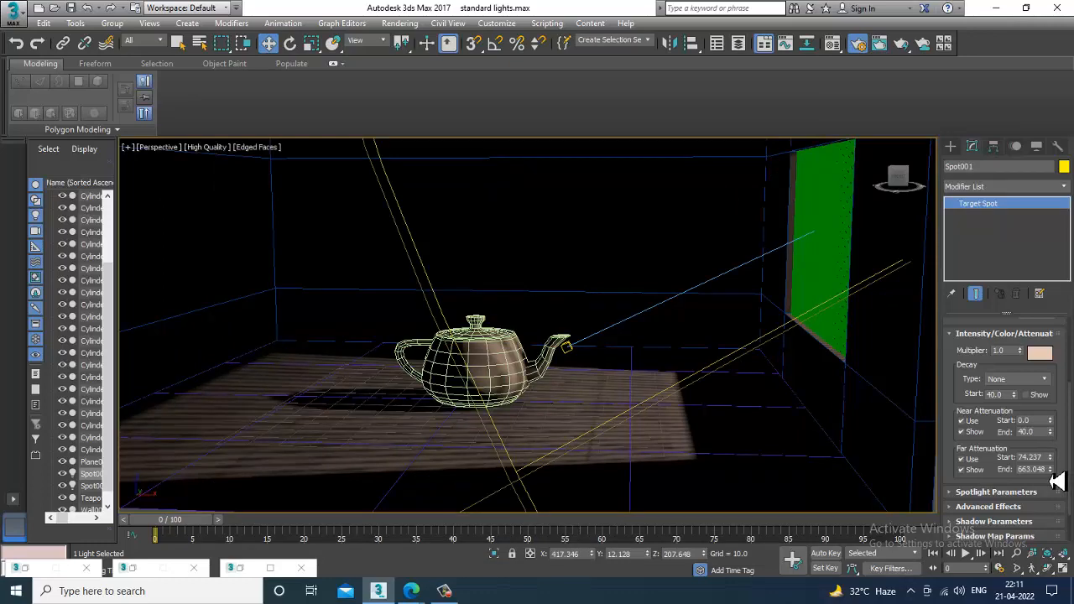
# Step: Set the near attenuation end and far attenuation start to 0.0 and the far attenuation end to about 1021.09
pyautogui.moveTo(1050, 470); pyautogui.dragTo(55, 445)
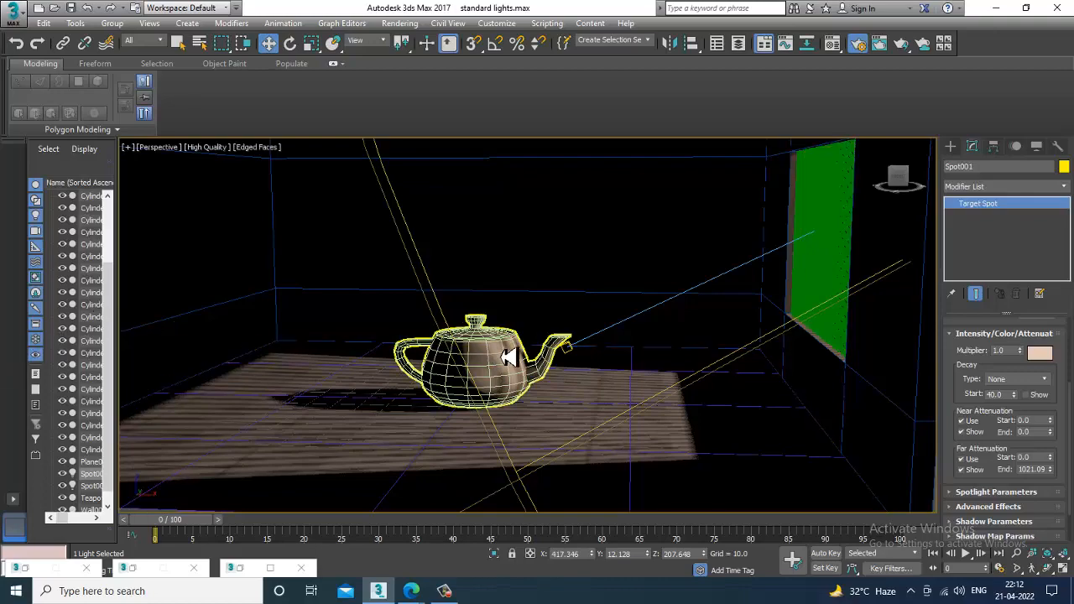
pyautogui.scroll(-3, 506, 355)
pyautogui.keyDown('alt'); pyautogui.moveTo(615, 339); pyautogui.dragTo(596, 393, button='middle'); pyautogui.keyUp('alt')
pyautogui.scroll(-4, 590, 340)
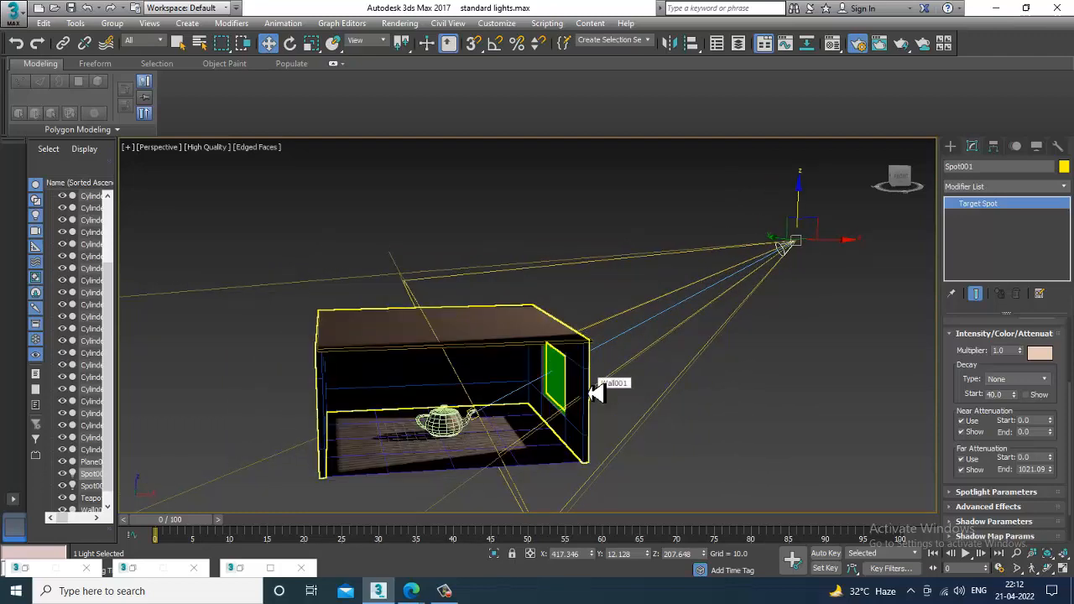
pyautogui.keyDown('alt'); pyautogui.moveTo(515, 420); pyautogui.dragTo(571, 395, button='middle'); pyautogui.keyUp('alt')
pyautogui.scroll(5, 524, 440)
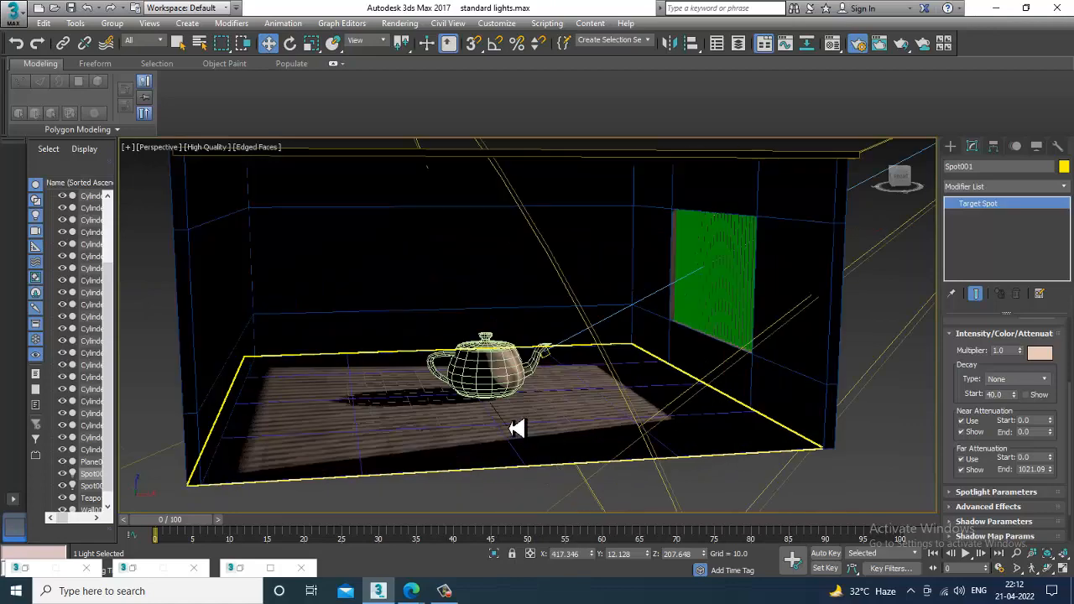
pyautogui.keyDown('alt'); pyautogui.moveTo(518, 428); pyautogui.dragTo(560, 439, button='middle'); pyautogui.keyUp('alt')
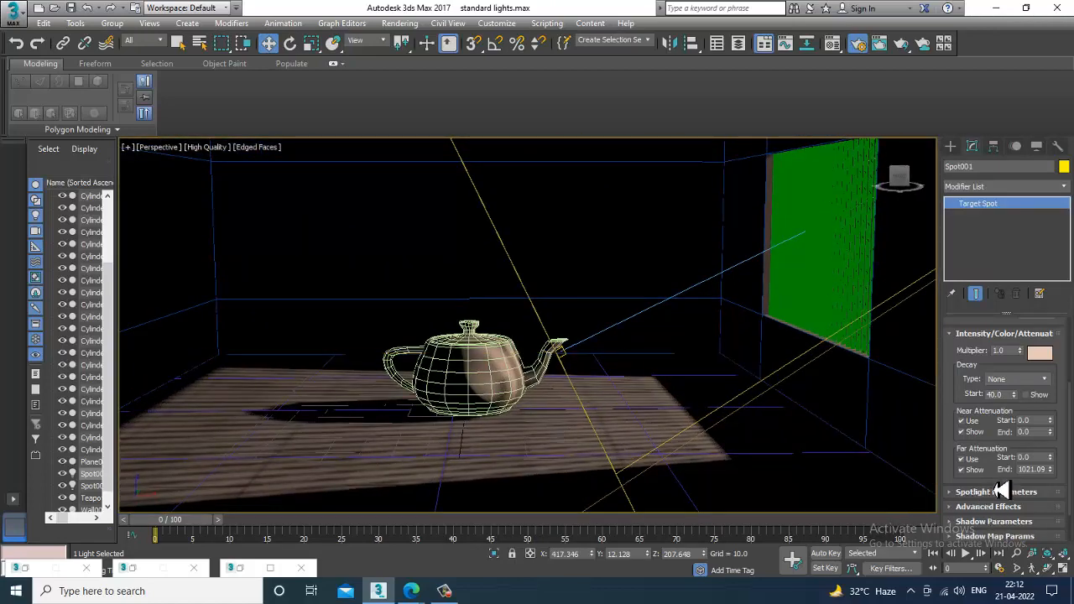
# Step: Open the spotlight's light cone settings and turn off Show Cone
pyautogui.moveTo(999, 472); pyautogui.dragTo(1000, 427)
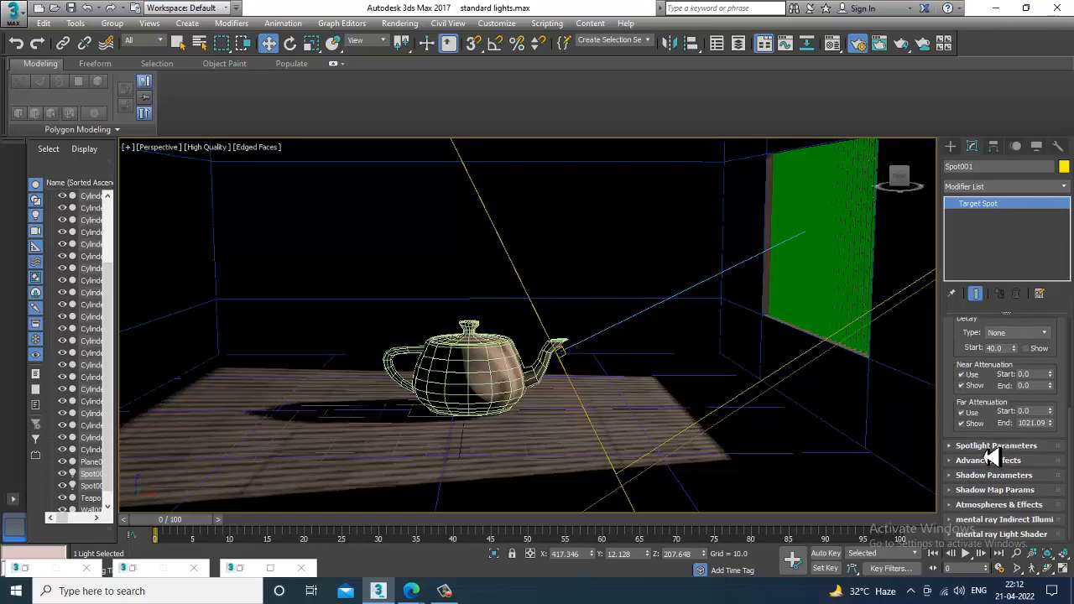
pyautogui.click(991, 447)
pyautogui.keyDown('alt'); pyautogui.moveTo(643, 384); pyautogui.dragTo(720, 425, button='middle'); pyautogui.keyUp('alt')
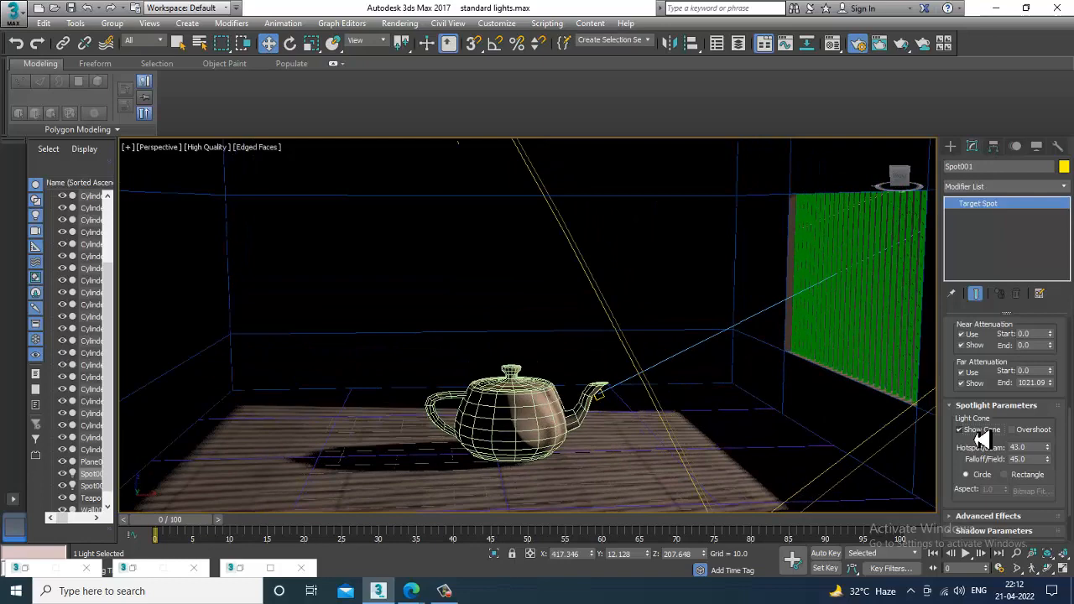
pyautogui.click(1023, 435)
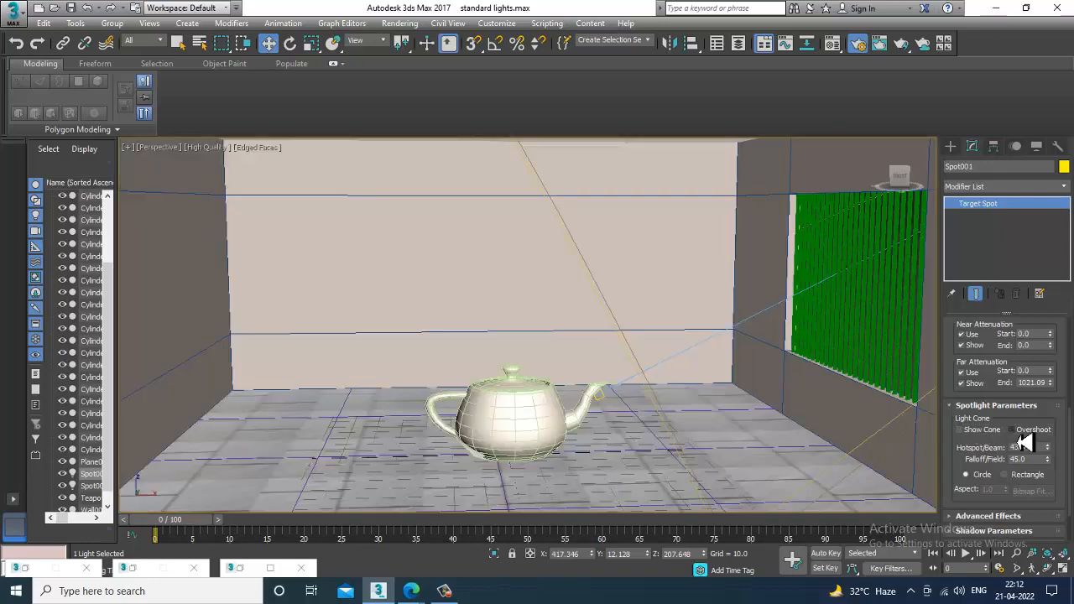
pyautogui.click(991, 435)
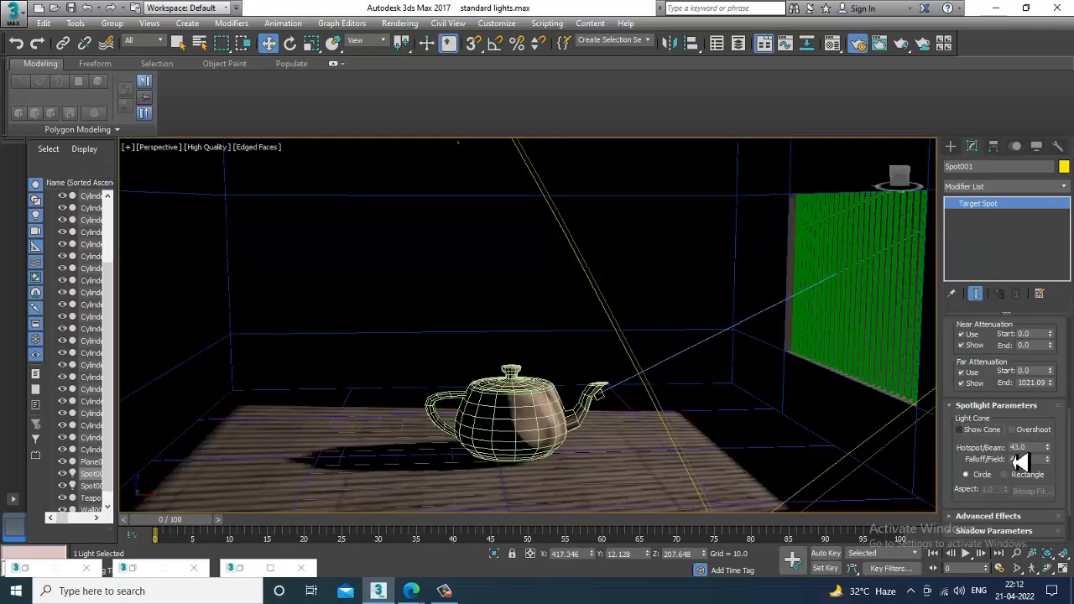
# Step: Narrow the spotlight's cone to a hotspot of 31.5 and a falloff of 33.5, and check the light around the teapot
pyautogui.moveTo(782, 435); pyautogui.dragTo(759, 433, button='middle')
pyautogui.scroll(-6, 726, 425)
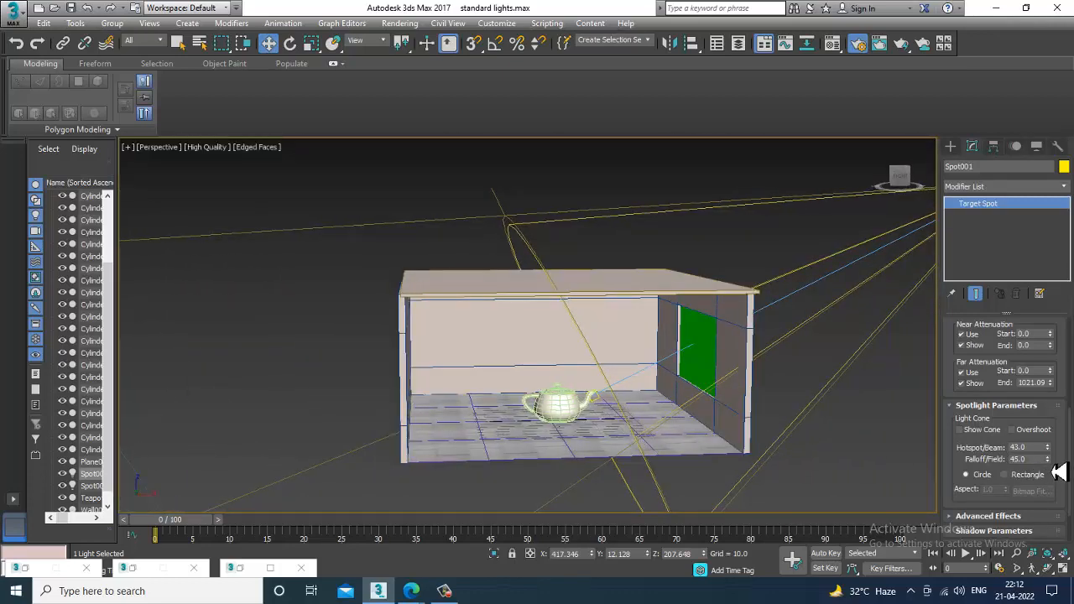
pyautogui.moveTo(1049, 451)
pyautogui.mouseDown()
pyautogui.moveTo(1053, 440)
pyautogui.moveTo(1070, 579)
pyautogui.moveTo(1045, 449)
pyautogui.moveTo(1059, 560)
pyautogui.moveTo(1055, 495)
pyautogui.mouseUp()
pyautogui.moveTo(1048, 459); pyautogui.dragTo(1070, 570)
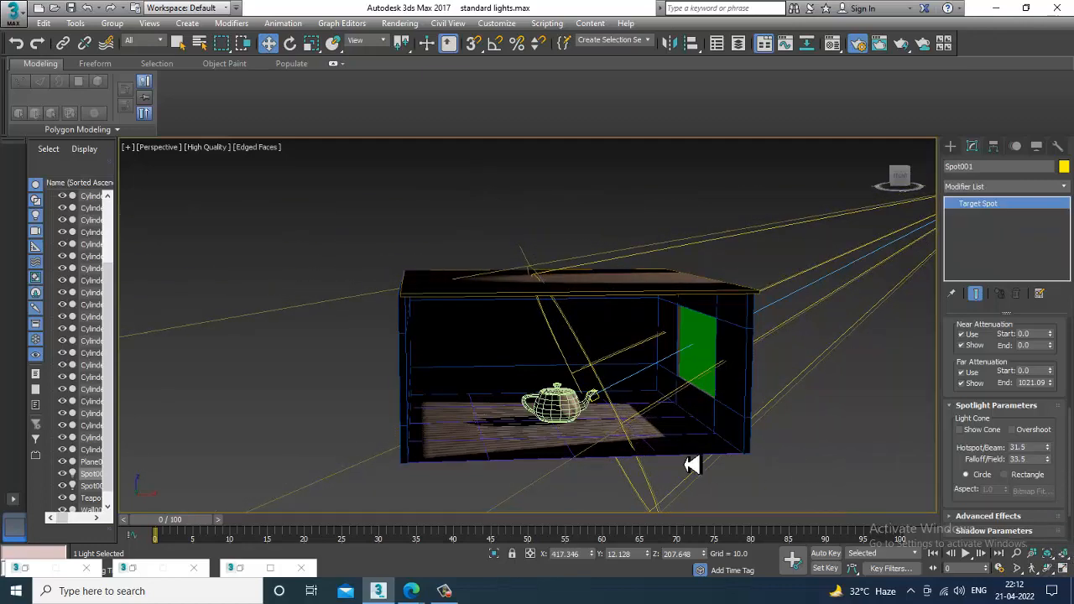
pyautogui.scroll(10, 692, 465)
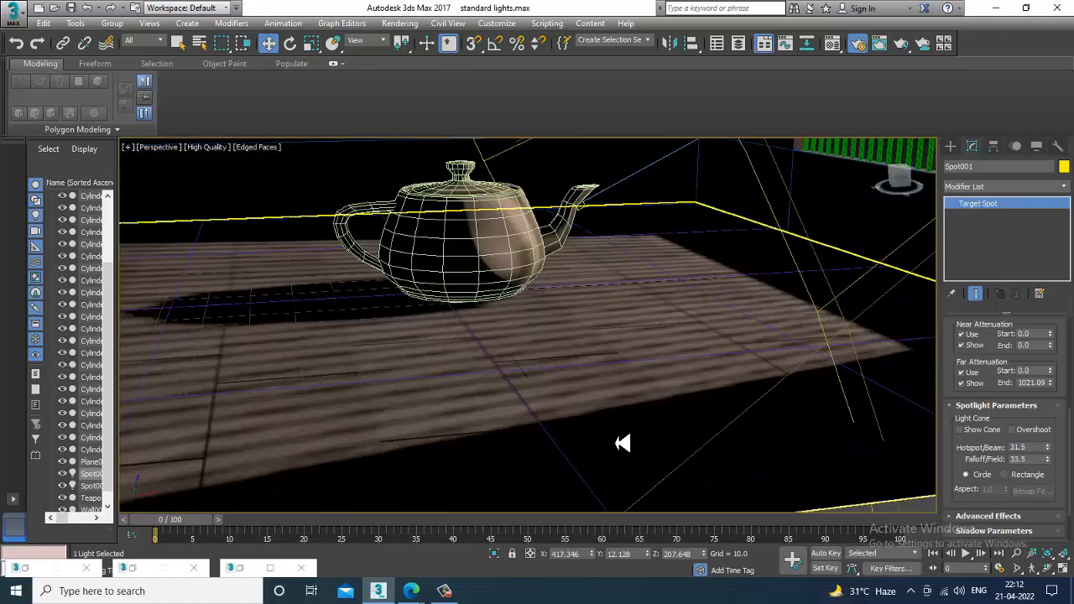
pyautogui.moveTo(622, 443); pyautogui.dragTo(655, 465, button='middle')
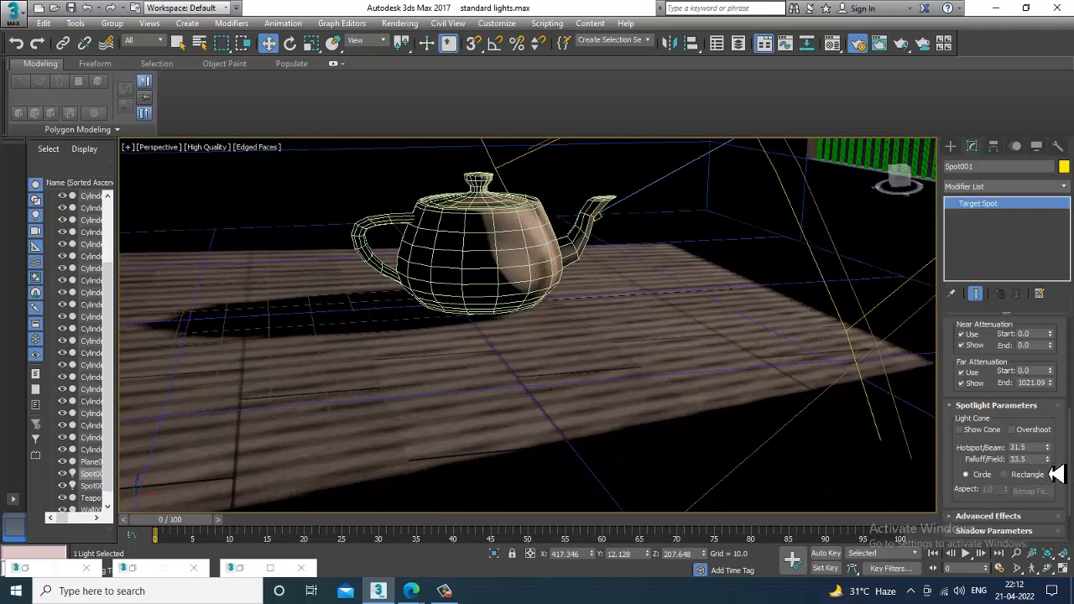
# Step: Try a softer light edge with a hotspot of 30.1 and a falloff of 37.7
pyautogui.moveTo(1056, 483); pyautogui.dragTo(1053, 447)
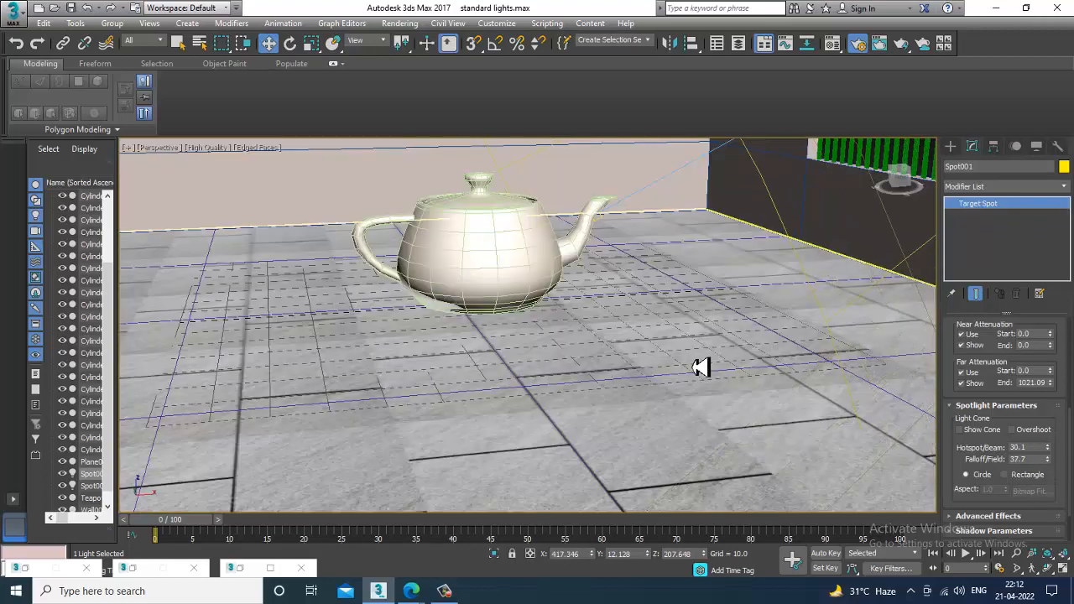
pyautogui.scroll(-5, 747, 340)
pyautogui.scroll(3, 747, 340)
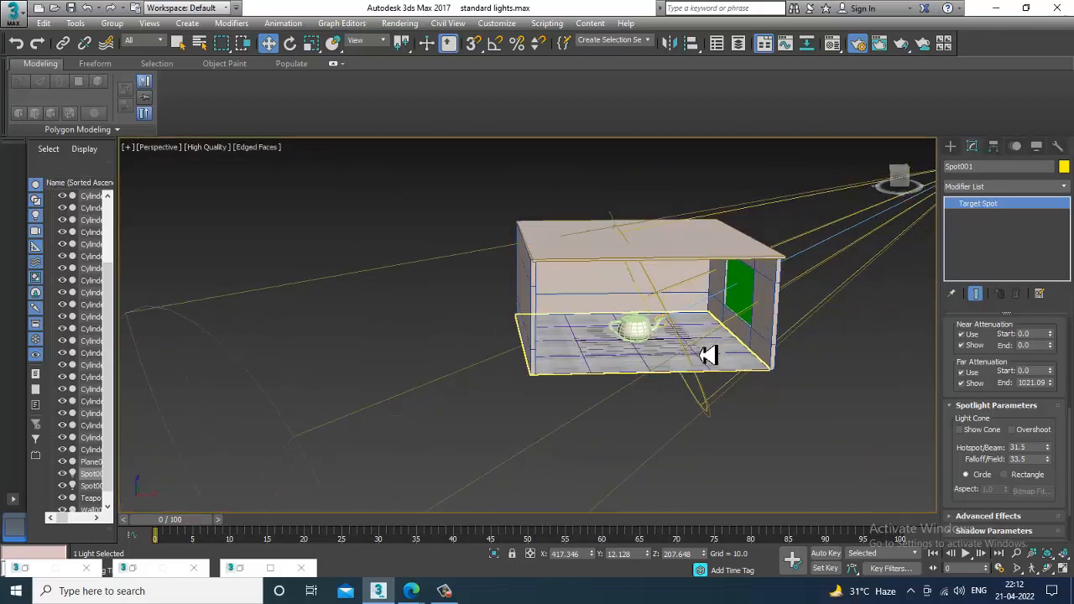
pyautogui.scroll(6, 747, 336)
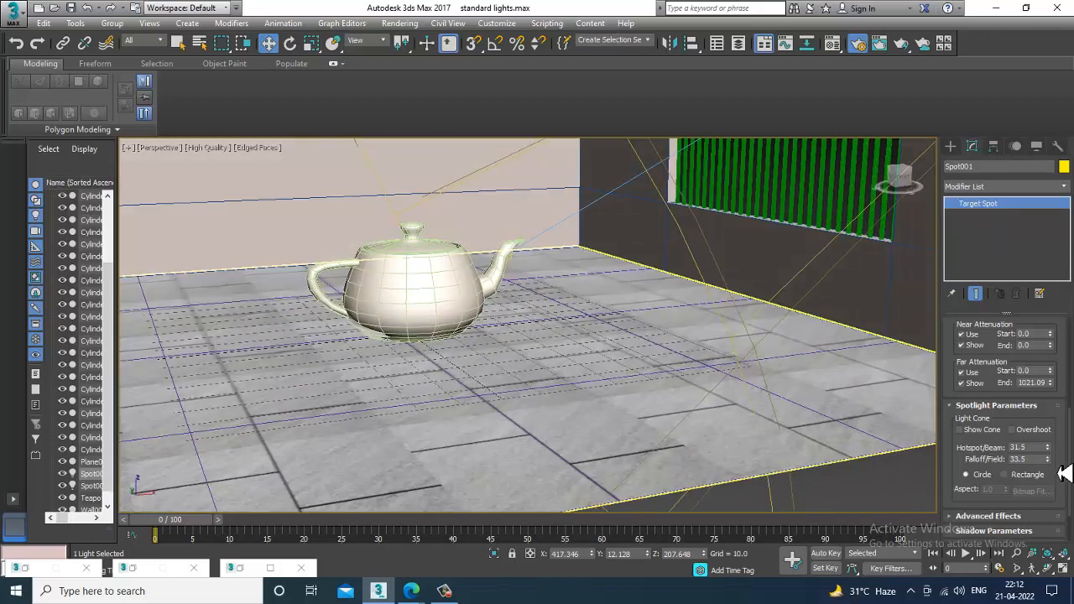
# Step: Narrow the spotlight's cone to a hotspot of 25.1 and a falloff of 27.1, and render the perspective view
pyautogui.moveTo(1049, 467); pyautogui.dragTo(1062, 523)
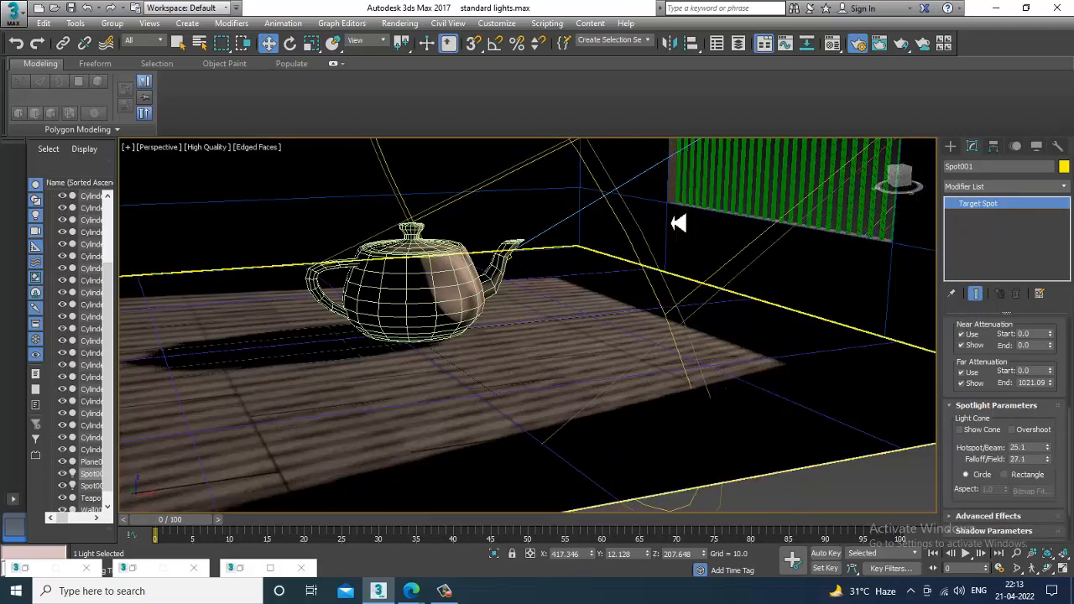
pyautogui.click(400, 23)
pyautogui.click(407, 35)
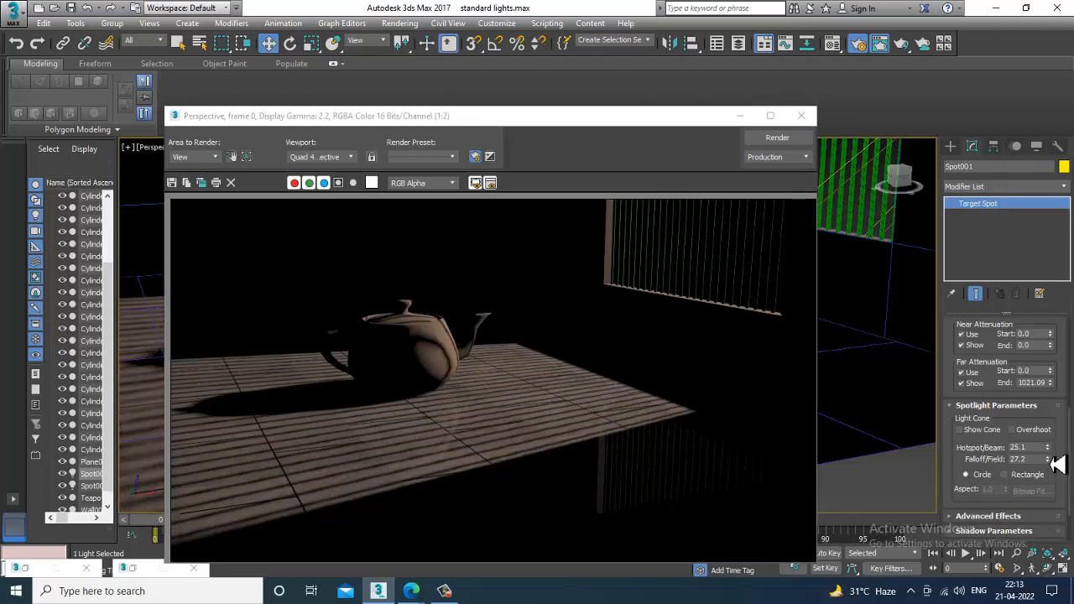
# Step: Widen the spotlight's falloff to 31.1 and render the view again to compare the light edge
pyautogui.moveTo(1048, 459); pyautogui.dragTo(1048, 449)
pyautogui.click(777, 138)
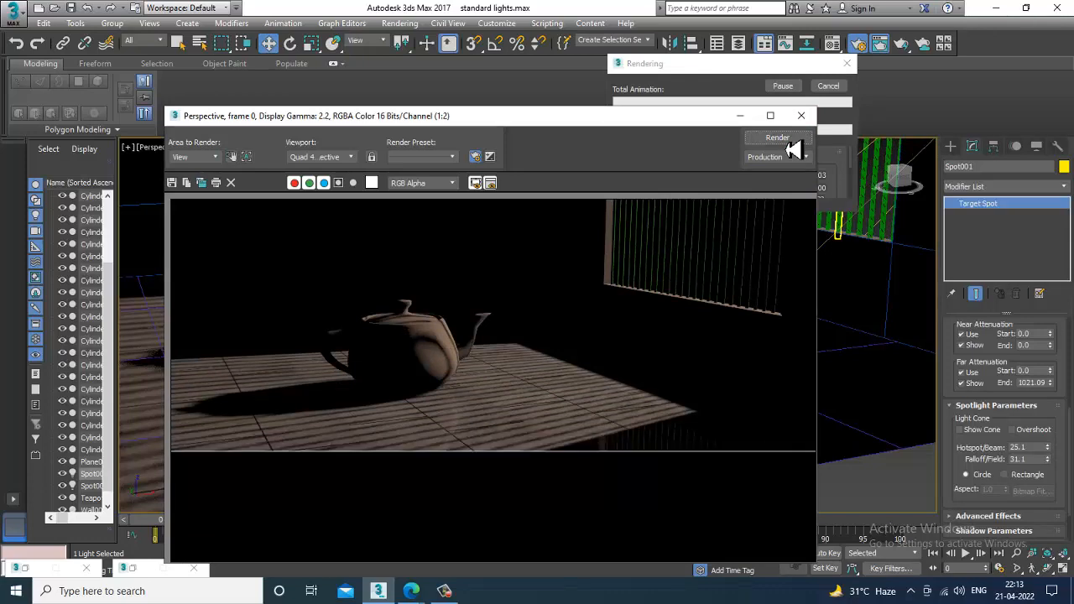
pyautogui.click(740, 115)
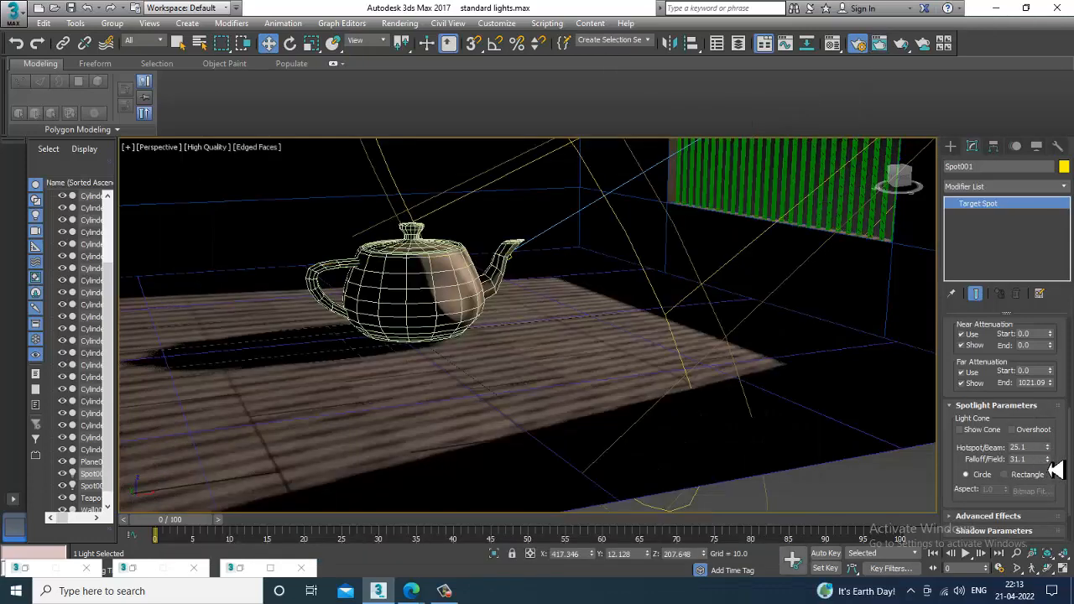
# Step: Increase the spotlight's falloff to 38.5 and render the perspective view to check the softer edge
pyautogui.moveTo(1051, 463); pyautogui.dragTo(1047, 408)
pyautogui.click(407, 25)
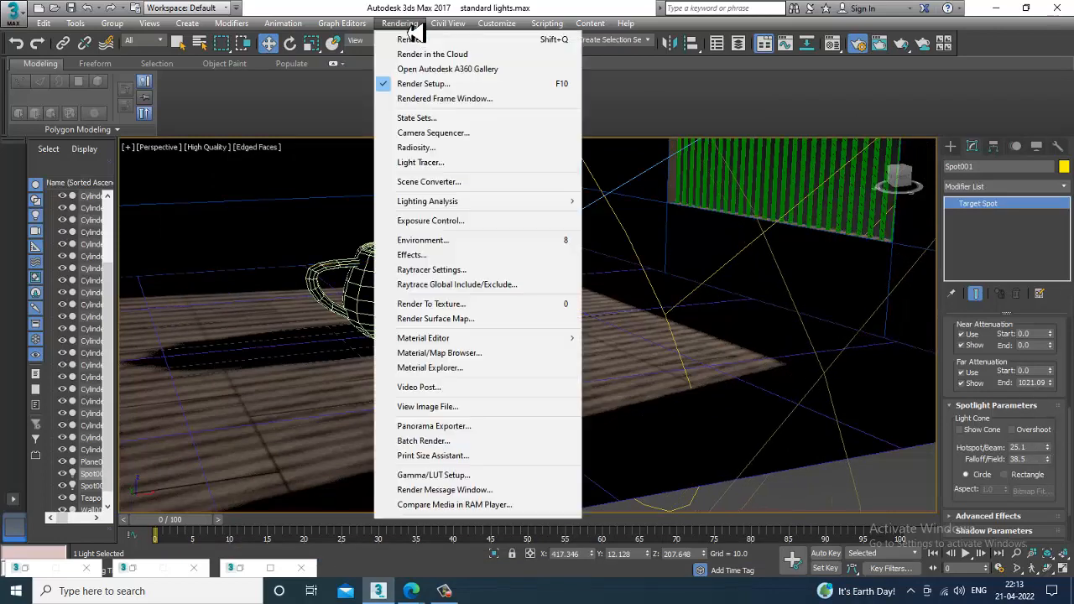
pyautogui.click(412, 38)
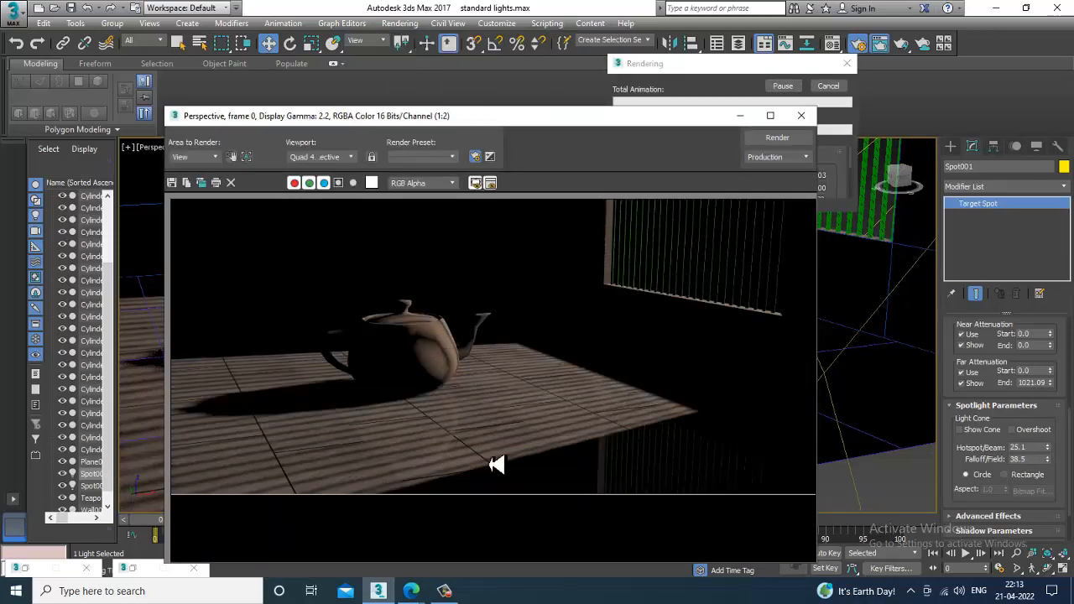
pyautogui.click(739, 116)
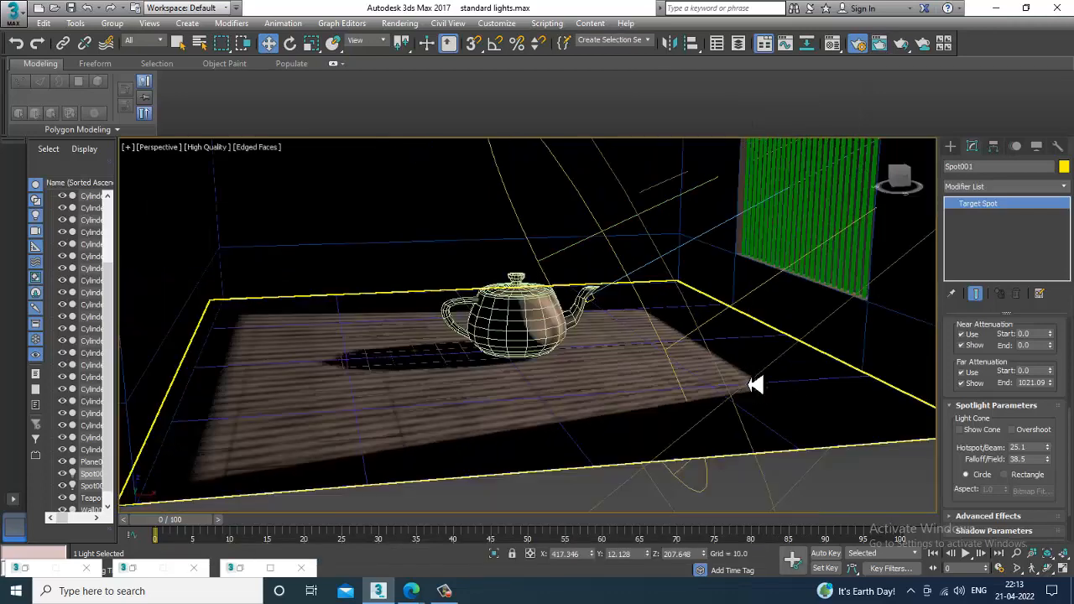
# Step: Set the spotlight's hotspot to 32.1 and falloff to 43.2, and render the whole room
pyautogui.scroll(-3, 756, 385)
pyautogui.moveTo(1048, 453)
pyautogui.mouseDown()
pyautogui.moveTo(1048, 408)
pyautogui.moveTo(1055, 459)
pyautogui.moveTo(1046, 439)
pyautogui.mouseUp()
pyautogui.click(399, 23)
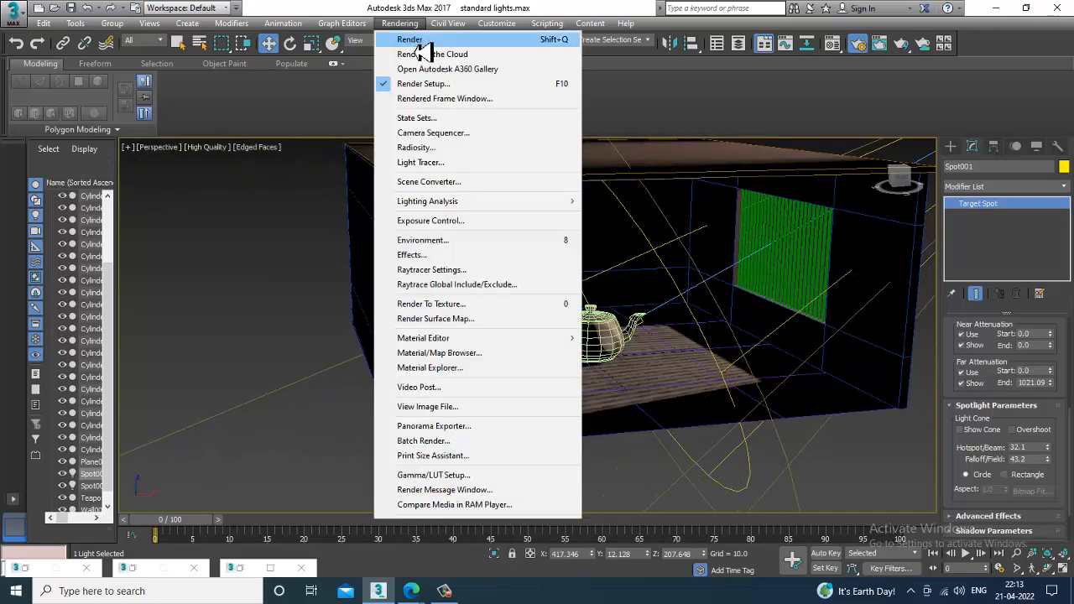
pyautogui.click(394, 38)
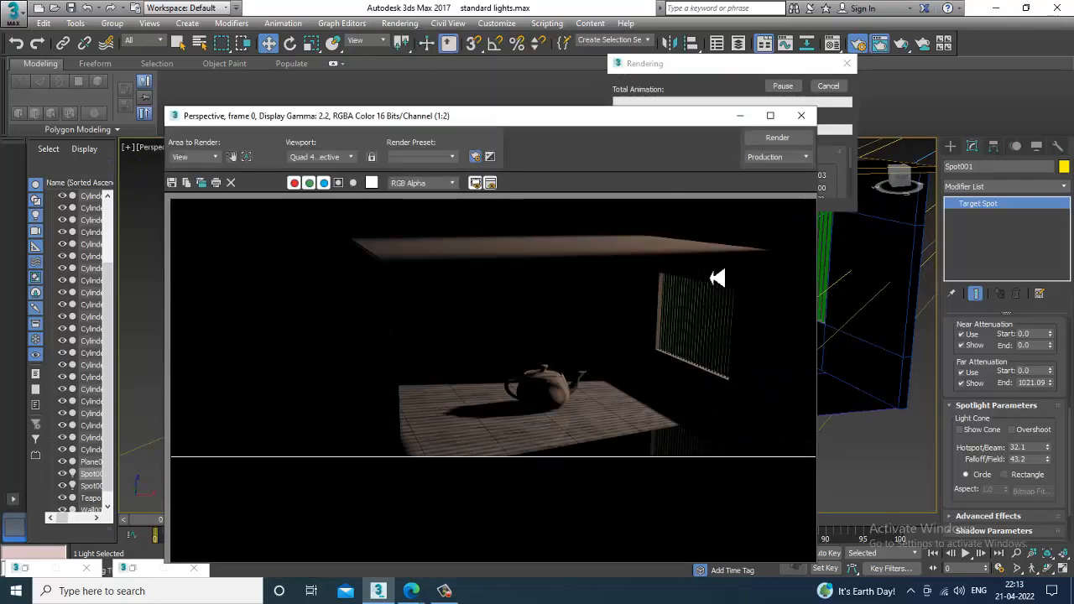
pyautogui.click(740, 117)
# Step: Reduce the hotspot to 31.3 and change the spotlight's cone shape to Rectangle
pyautogui.keyDown('alt'); pyautogui.moveTo(598, 407); pyautogui.dragTo(946, 446, button='middle'); pyautogui.keyUp('alt')
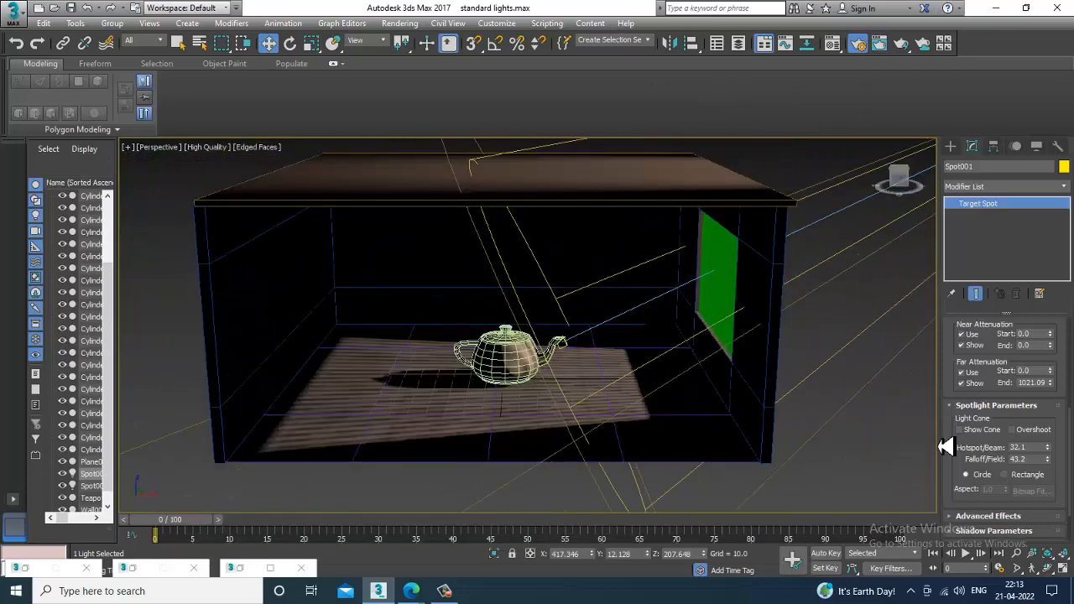
pyautogui.moveTo(1055, 458); pyautogui.dragTo(1040, 471)
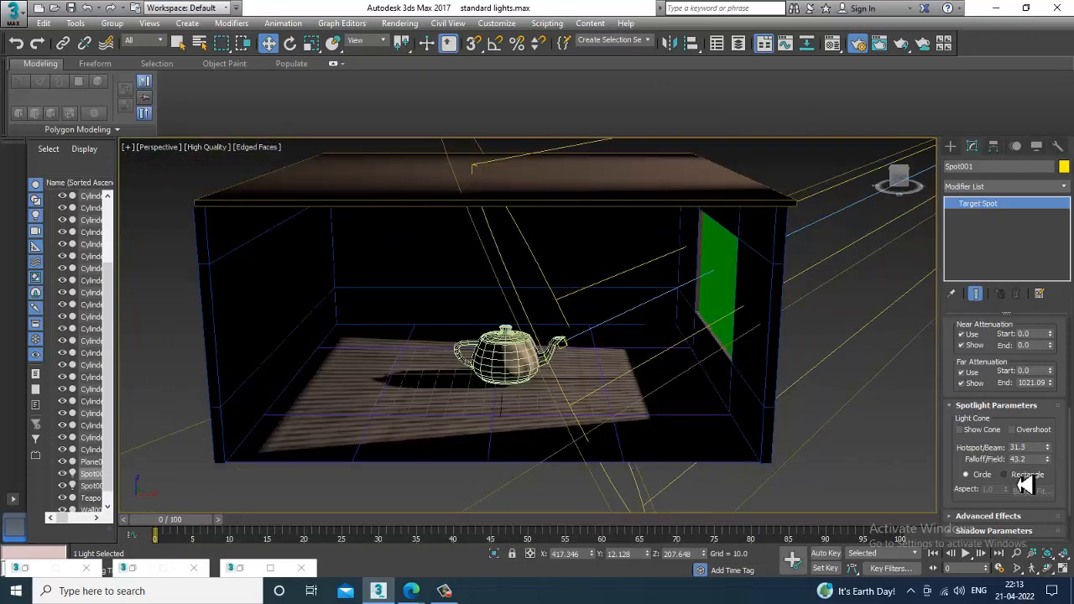
pyautogui.click(1025, 475)
pyautogui.keyDown('alt'); pyautogui.moveTo(886, 392); pyautogui.dragTo(735, 363, button='middle'); pyautogui.keyUp('alt')
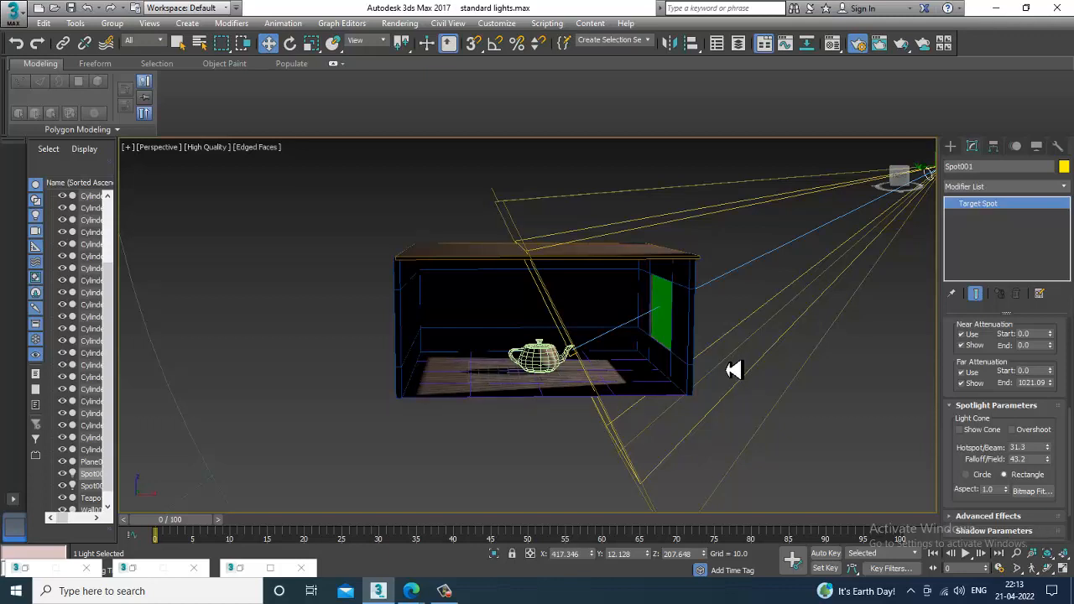
pyautogui.scroll(5, 707, 395)
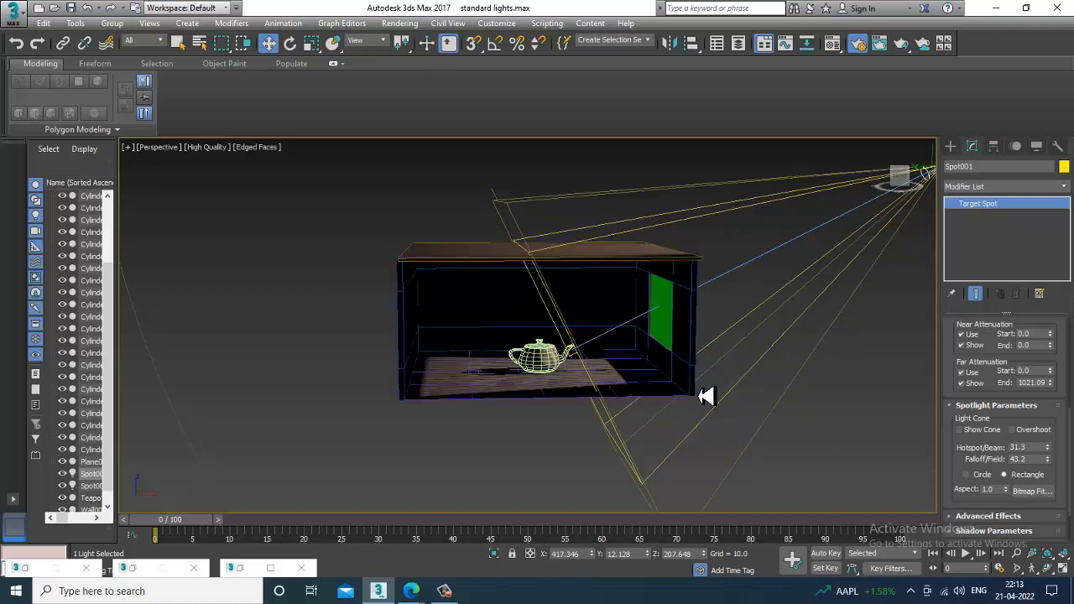
# Step: Fit the rectangular light cone around the barred window with a hotspot of 16.8 and a falloff of 29.8
pyautogui.moveTo(1048, 449); pyautogui.dragTo(1063, 561)
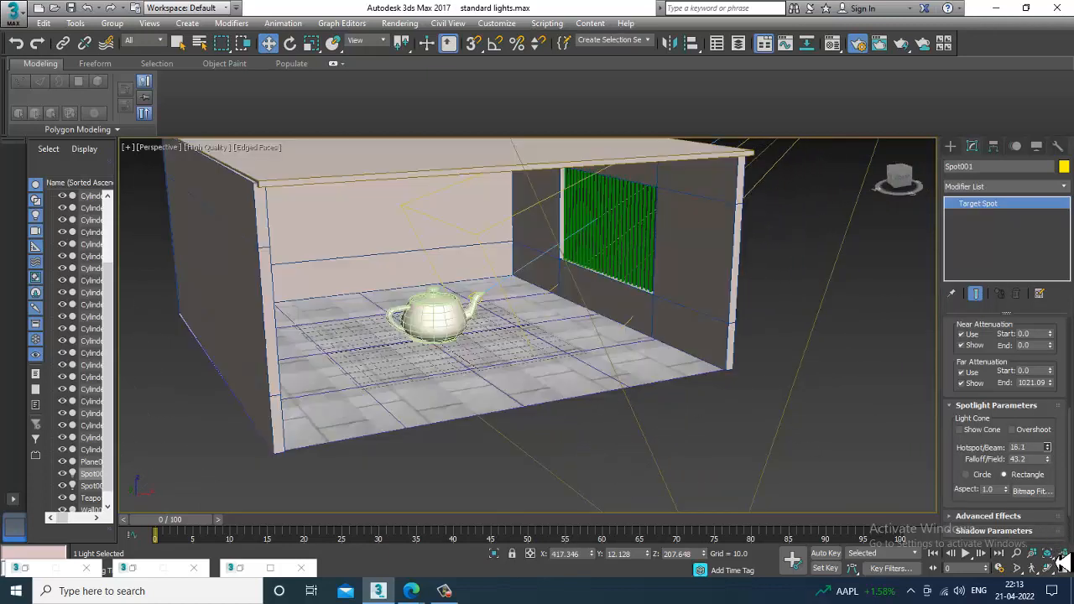
pyautogui.moveTo(1049, 461); pyautogui.dragTo(37, 582)
pyautogui.keyDown('alt'); pyautogui.moveTo(786, 408); pyautogui.dragTo(589, 363, button='middle'); pyautogui.keyUp('alt')
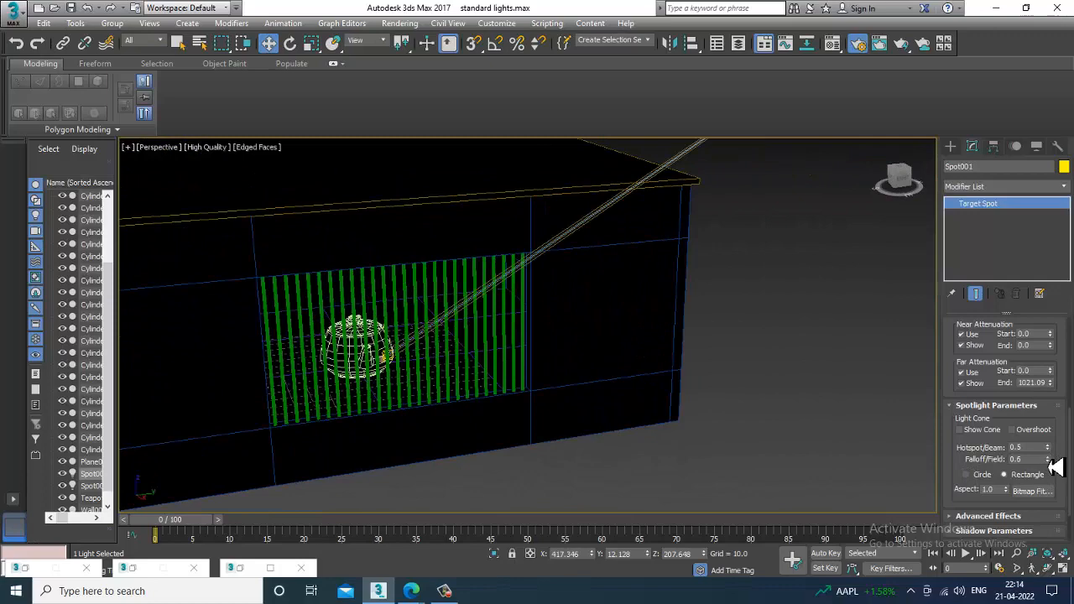
pyautogui.moveTo(1051, 464); pyautogui.dragTo(1023, 268)
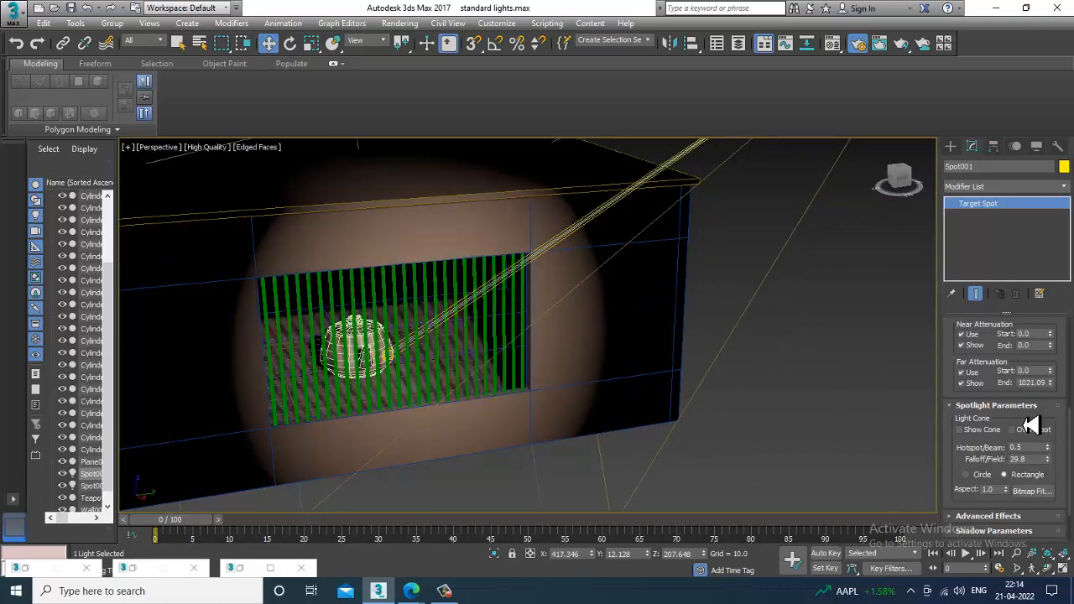
pyautogui.moveTo(1049, 450); pyautogui.dragTo(1044, 345)
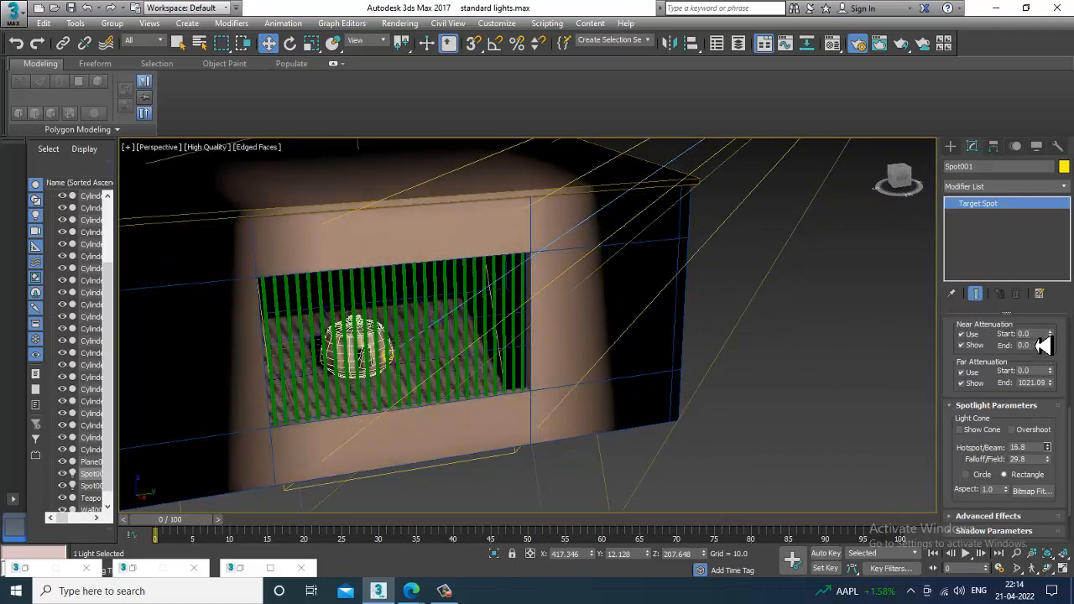
# Step: Render the room interior with the rectangular cone to check the light on the teapot and floor
pyautogui.keyDown('alt'); pyautogui.moveTo(573, 398); pyautogui.dragTo(623, 391, button='middle'); pyautogui.keyUp('alt')
pyautogui.scroll(2, 635, 388)
pyautogui.click(401, 25)
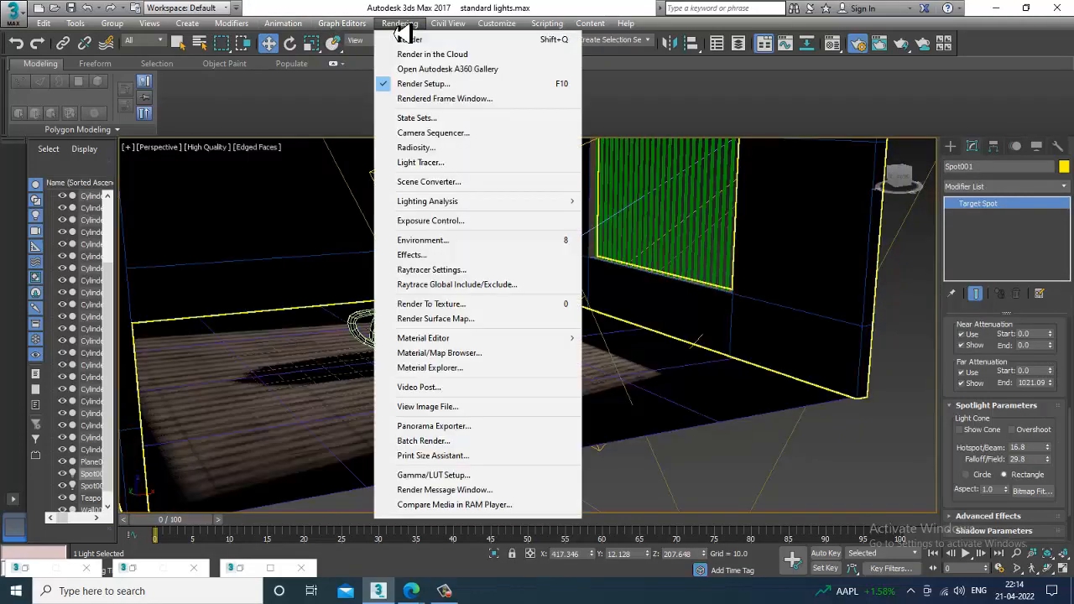
pyautogui.click(414, 41)
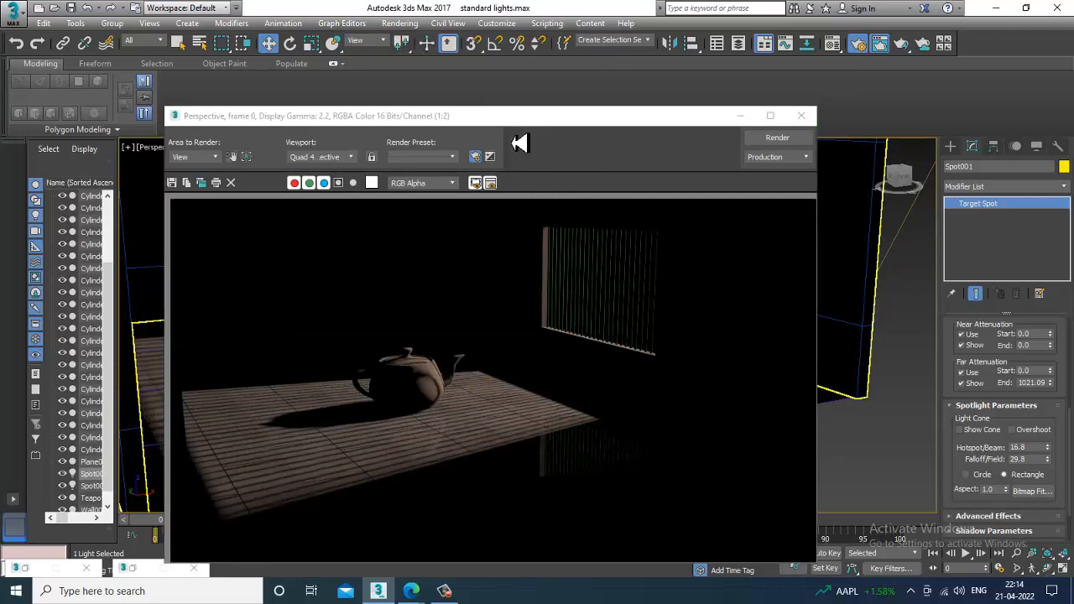
pyautogui.click(740, 115)
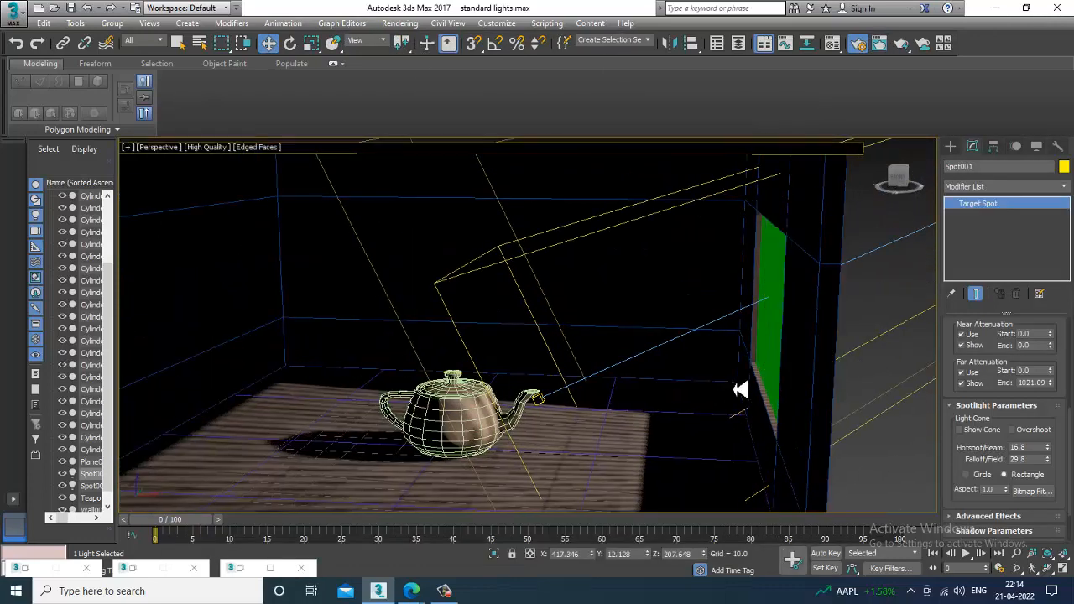
# Step: Move the spotlight's target away from the teapot toward the window, to an X position of about 64.35
pyautogui.scroll(-5, 608, 368)
pyautogui.scroll(3, 605, 374)
pyautogui.keyDown('alt'); pyautogui.moveTo(604, 378); pyautogui.dragTo(588, 384, button='middle'); pyautogui.keyUp('alt')
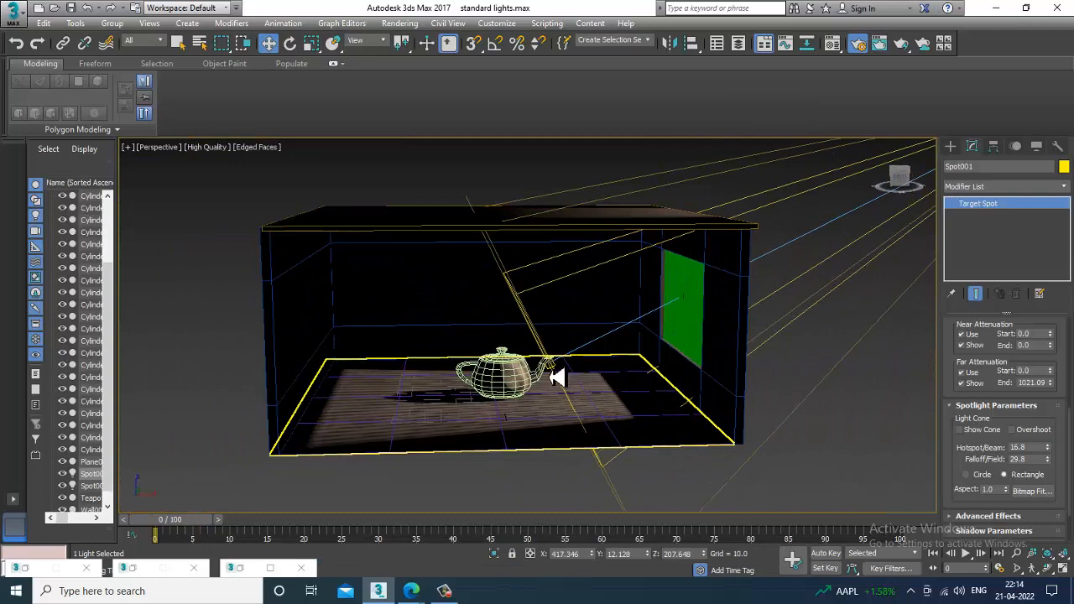
pyautogui.click(556, 378)
pyautogui.moveTo(605, 375); pyautogui.dragTo(645, 378)
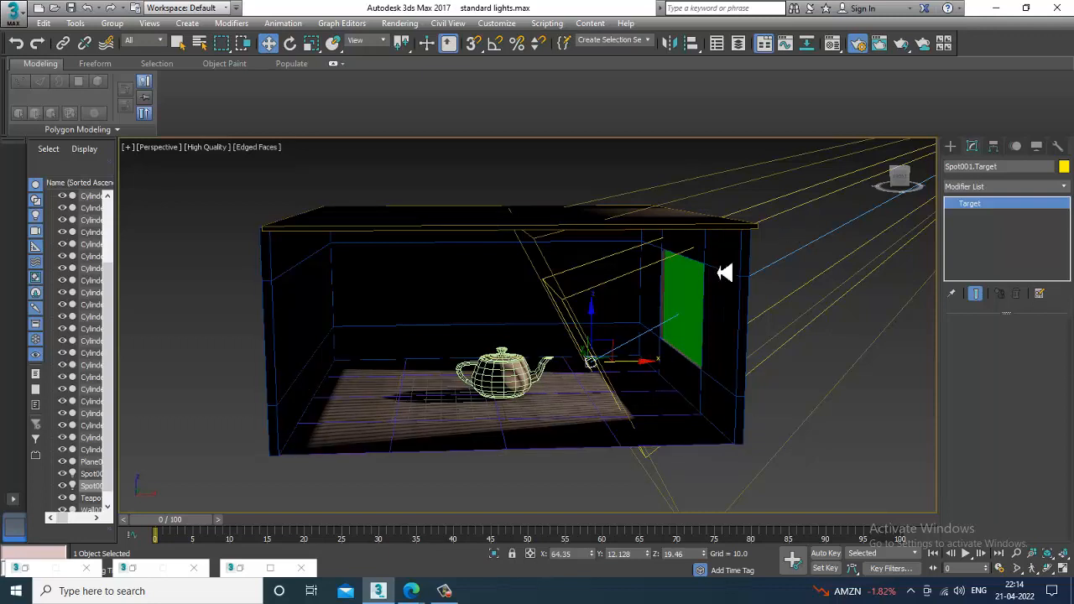
# Step: Reselect the spotlight and set its advanced effects to a contrast of 17.0 and a softened diffuse edge of 41.0
pyautogui.scroll(-5, 743, 299)
pyautogui.click(799, 250)
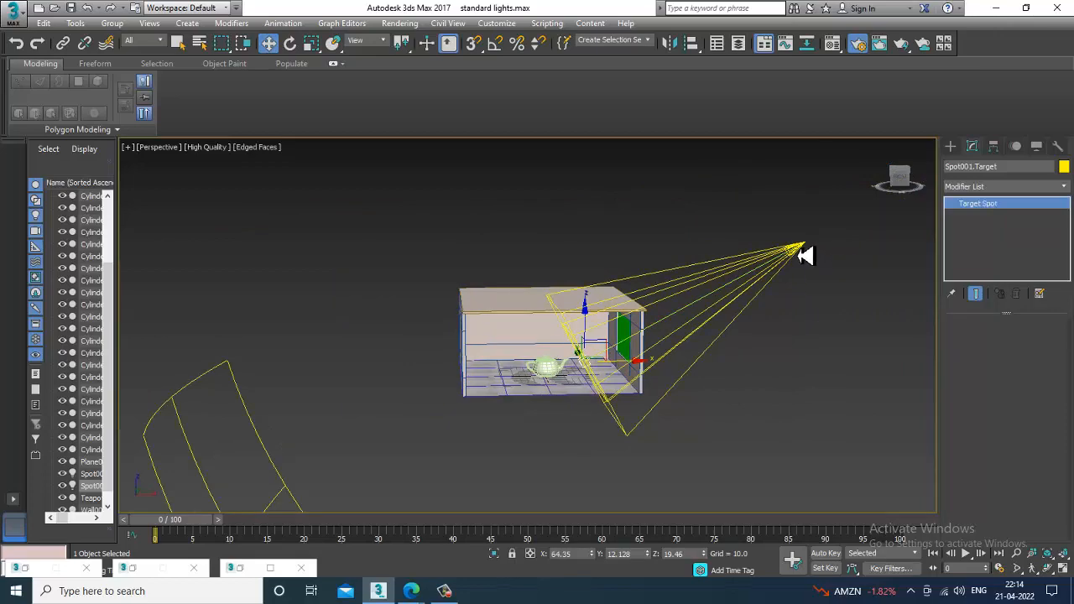
pyautogui.scroll(4, 672, 344)
pyautogui.scroll(5, 661, 368)
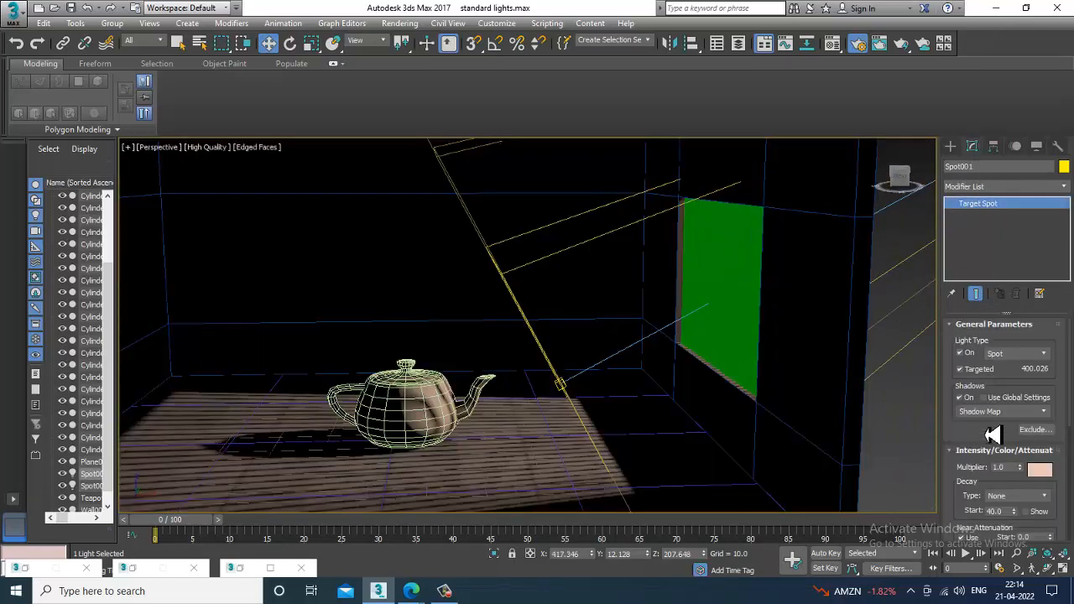
pyautogui.moveTo(986, 436); pyautogui.dragTo(981, 267)
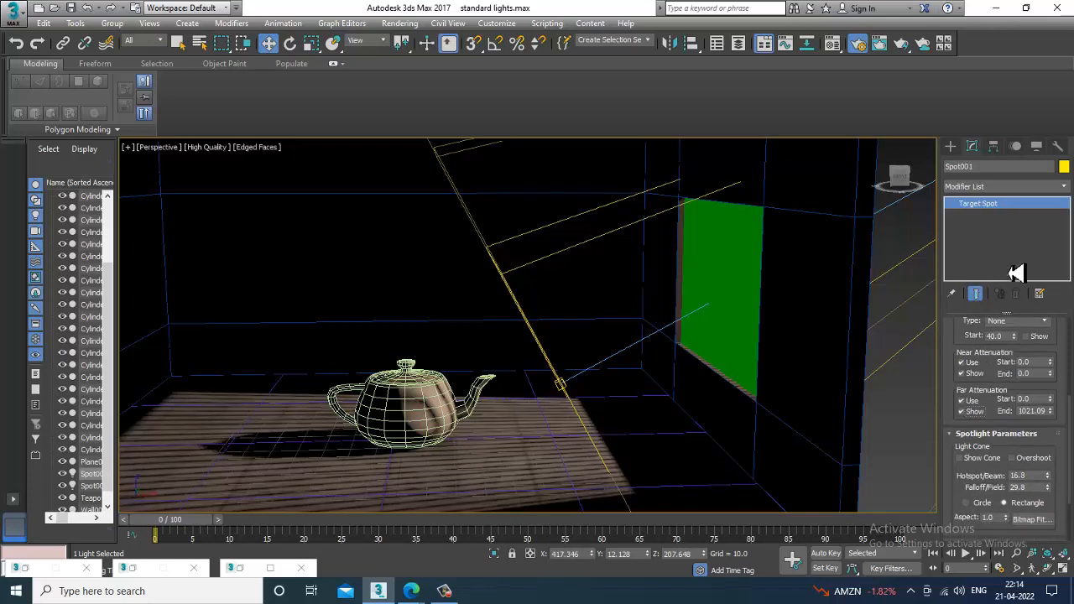
pyautogui.moveTo(970, 511); pyautogui.dragTo(969, 419)
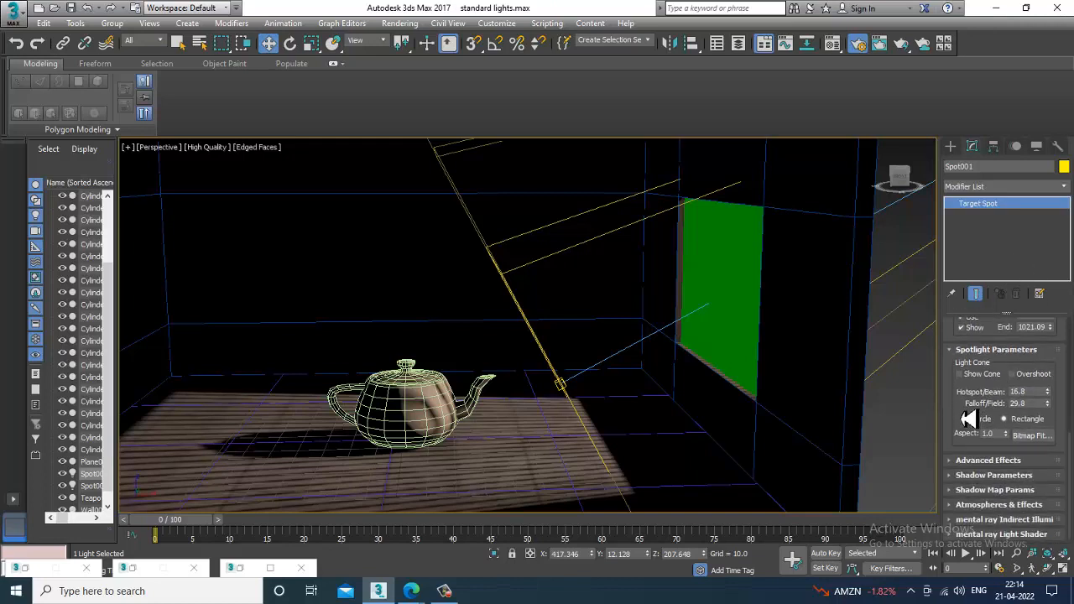
pyautogui.click(981, 461)
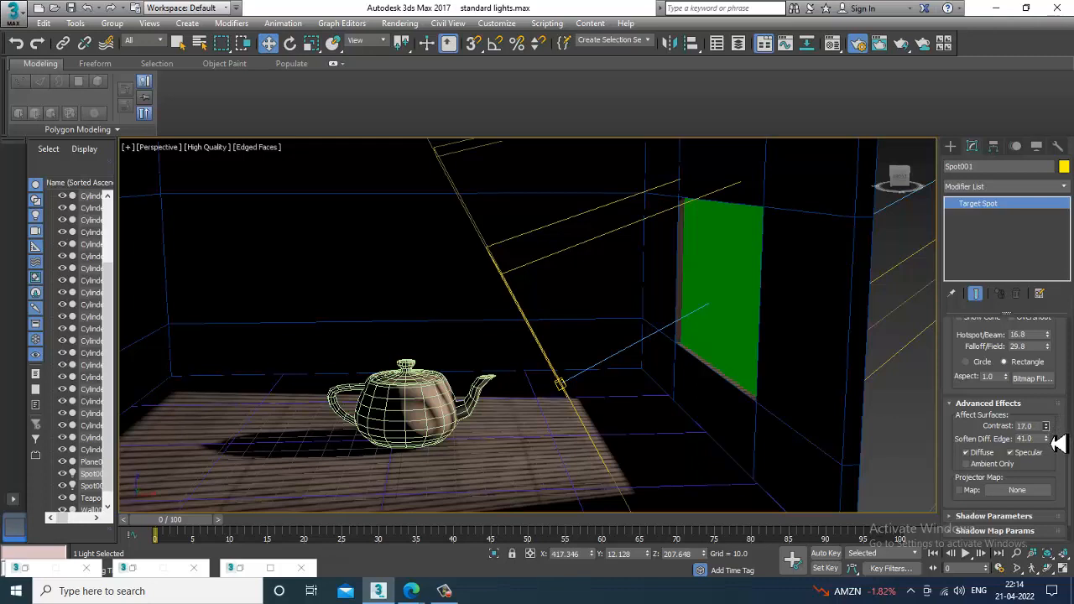
# Step: Raise the spotlight's contrast to 34.0 and render the view to check the teapot's shading
pyautogui.click(400, 23)
pyautogui.click(413, 41)
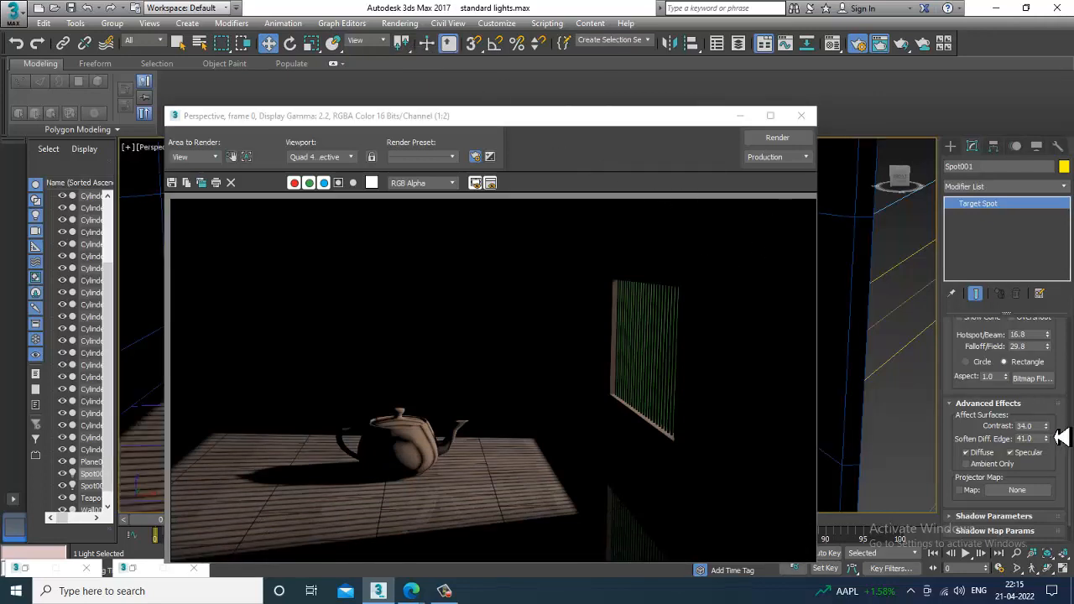
pyautogui.click(740, 116)
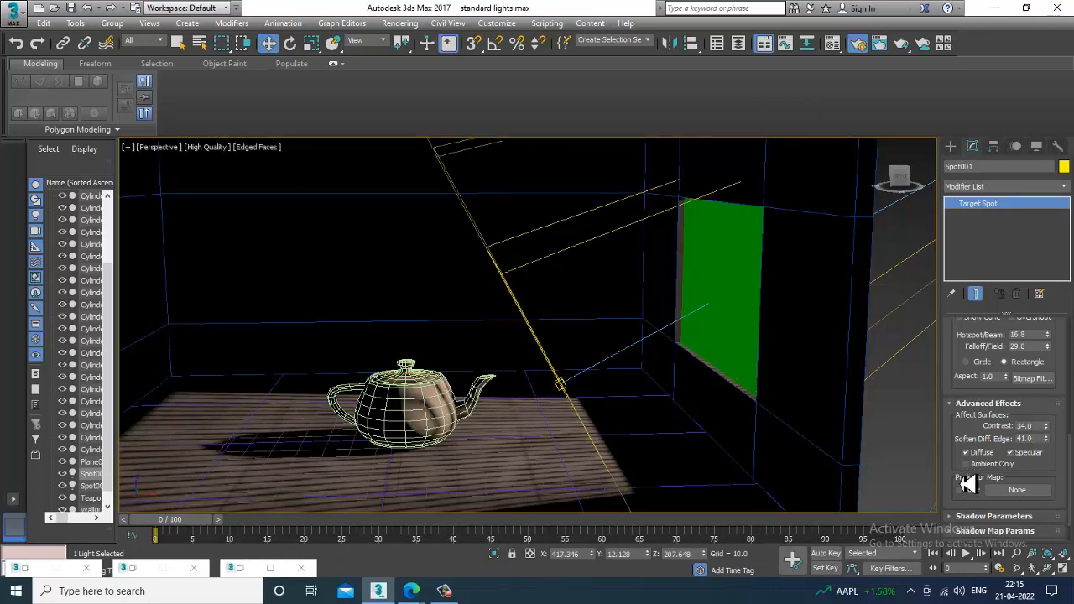
# Step: Assign the bitmap render31 from the desktop's texx folder as the spotlight's projector map
pyautogui.keyDown('alt'); pyautogui.moveTo(568, 450); pyautogui.dragTo(618, 453, button='middle'); pyautogui.keyUp('alt')
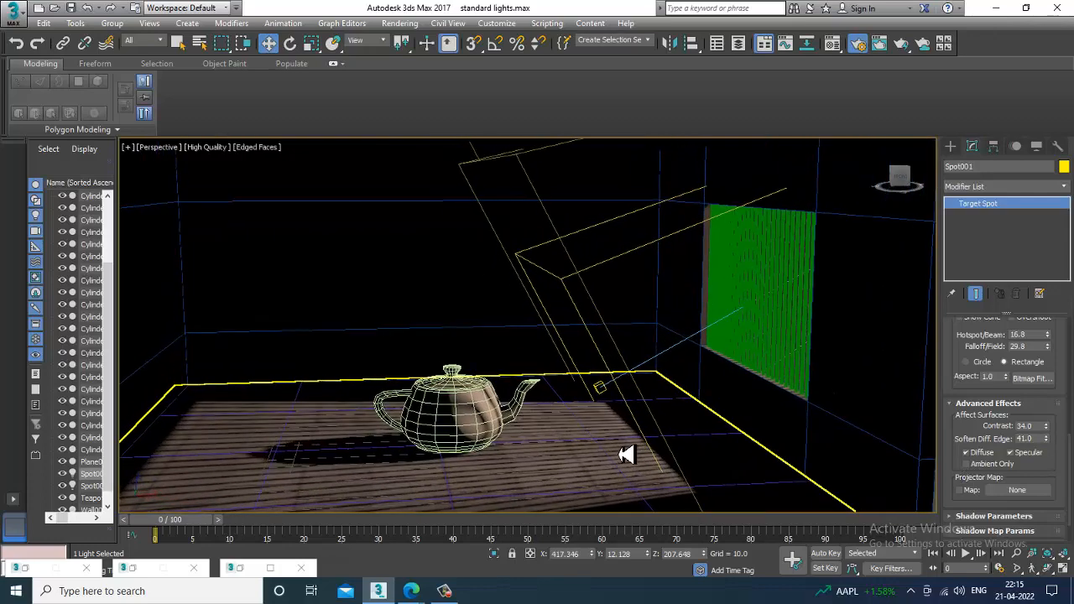
pyautogui.click(1017, 492)
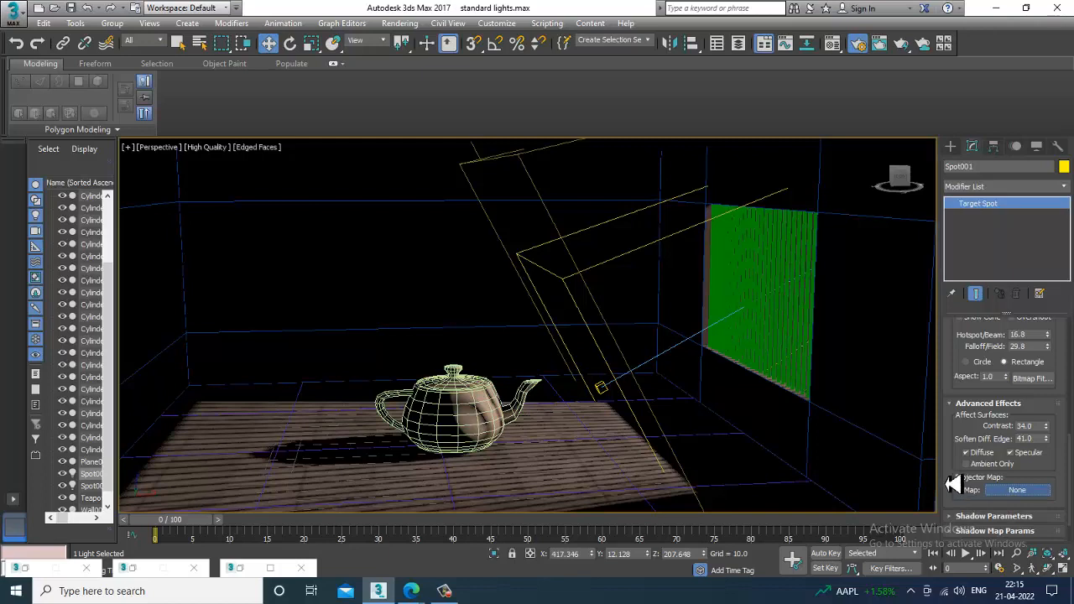
pyautogui.click(1034, 492)
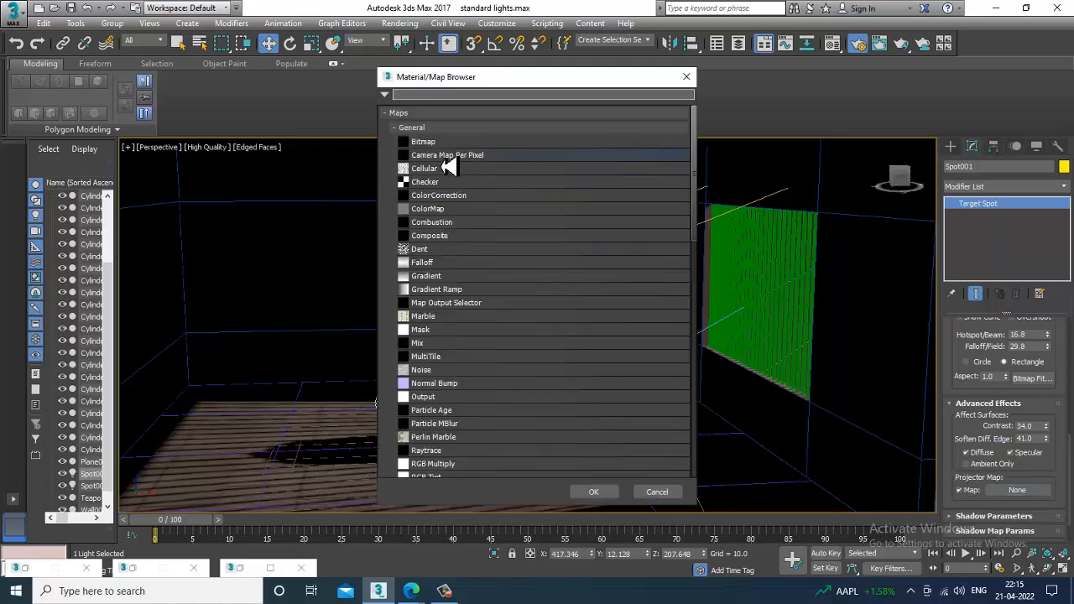
pyautogui.doubleClick(449, 143)
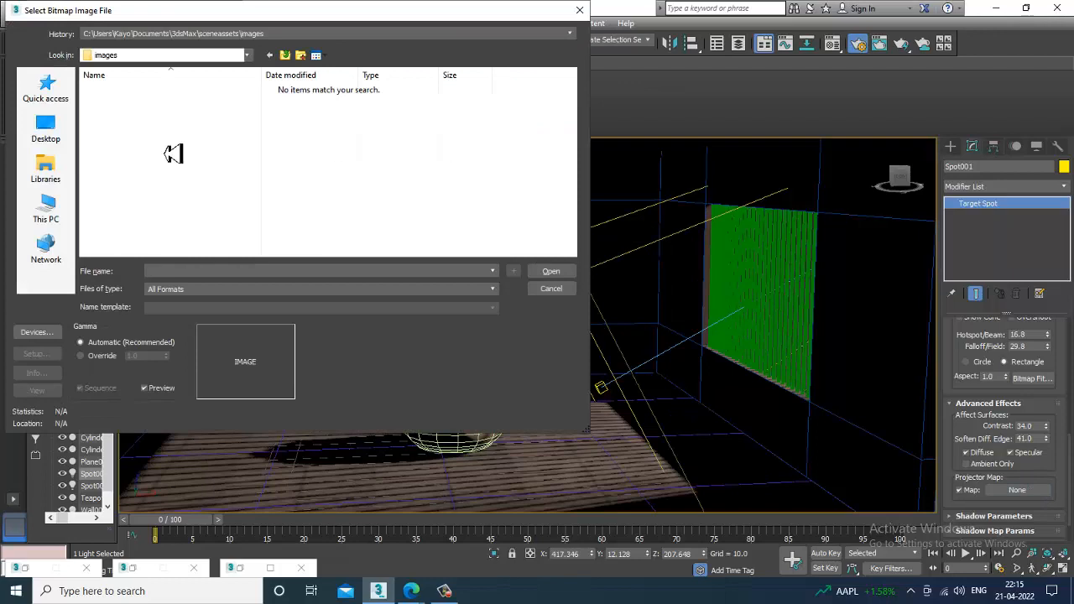
pyautogui.click(46, 132)
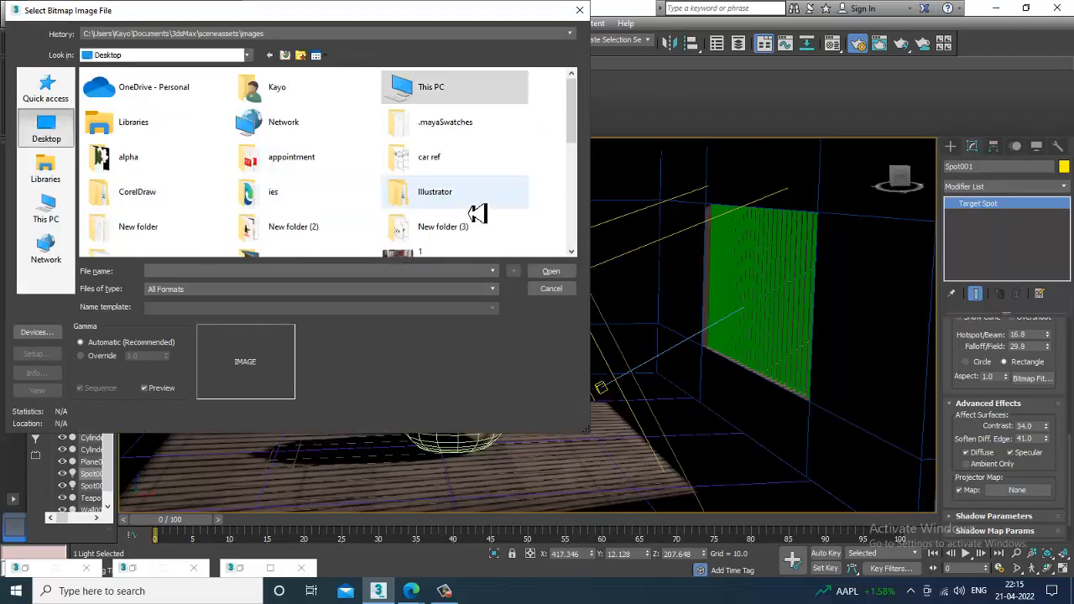
pyautogui.click(306, 167)
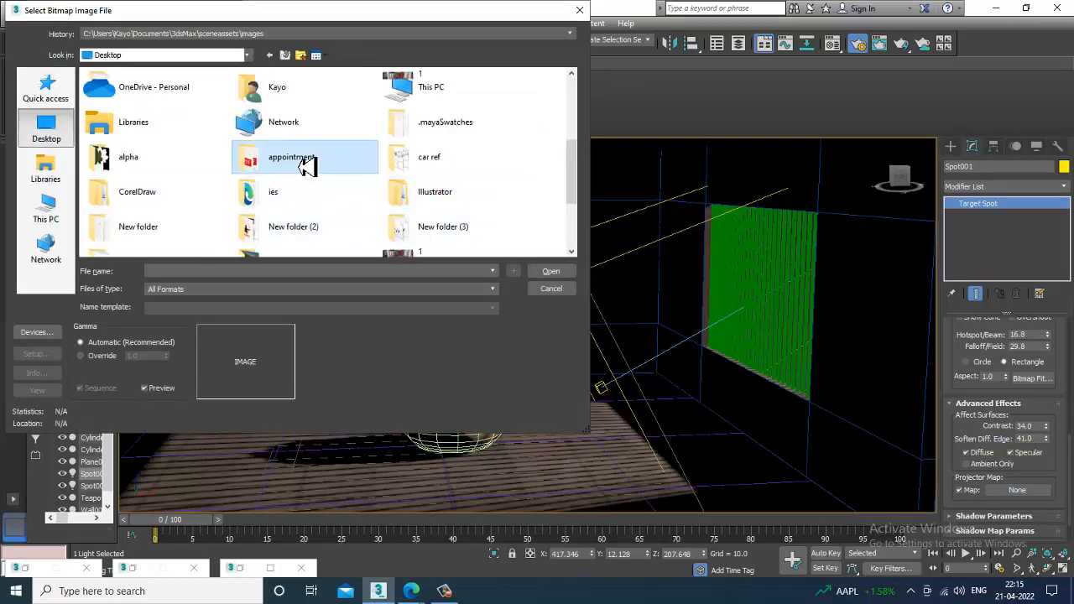
pyautogui.doubleClick(306, 166)
pyautogui.doubleClick(285, 88)
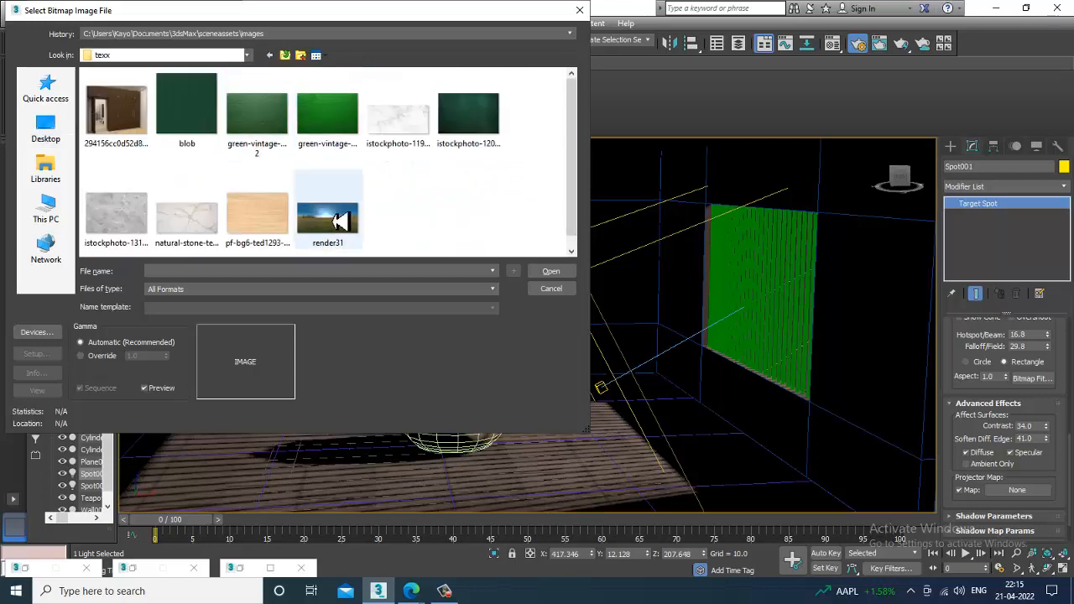
pyautogui.doubleClick(340, 220)
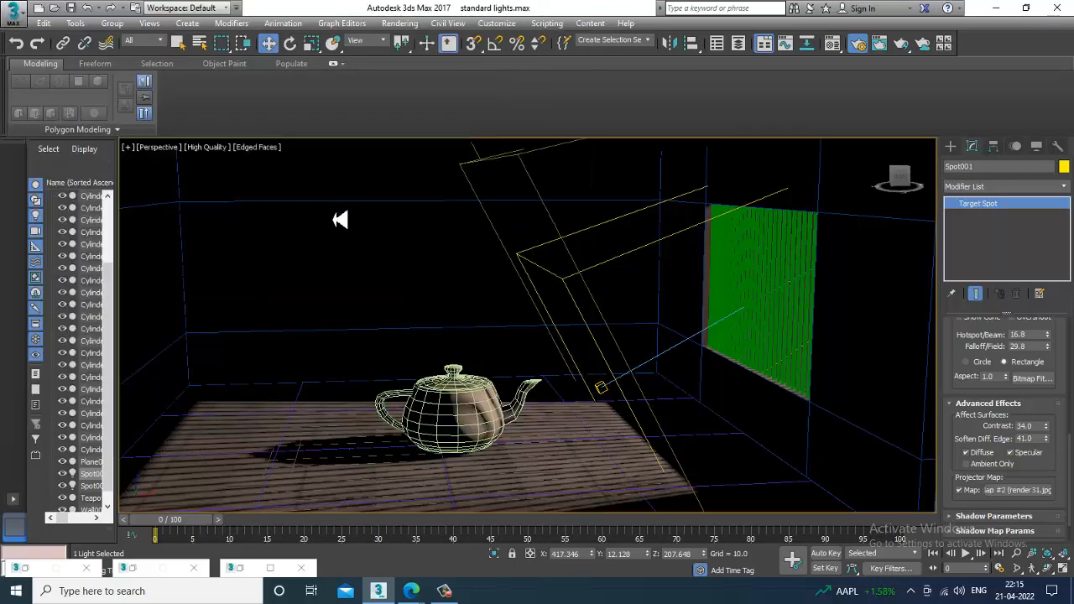
# Step: Render the view to check the projected image, and clear the spotlight's projector map
pyautogui.click(400, 23)
pyautogui.click(426, 44)
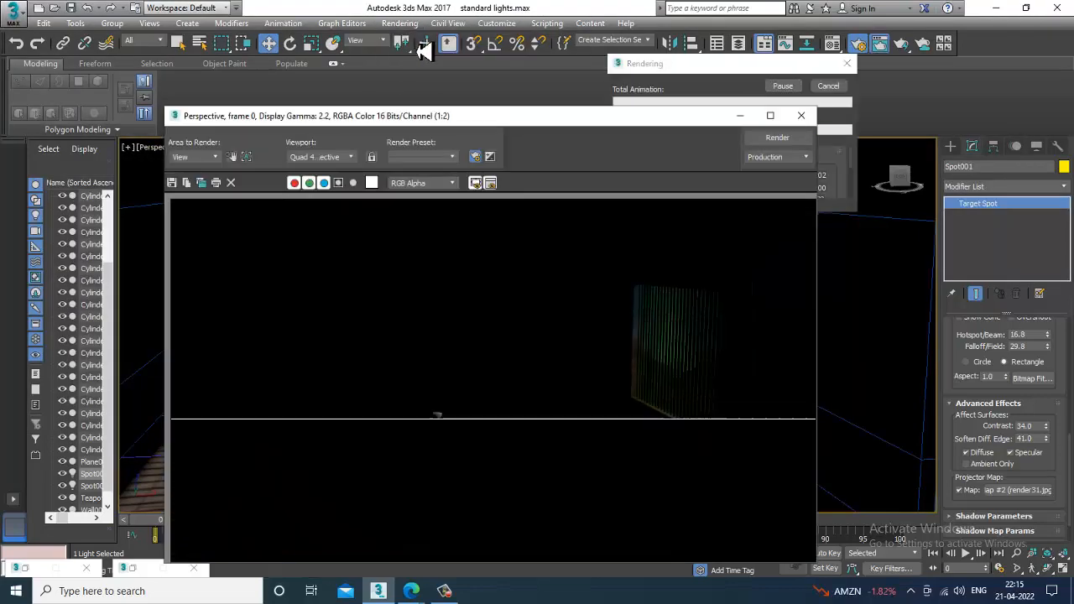
pyautogui.click(801, 116)
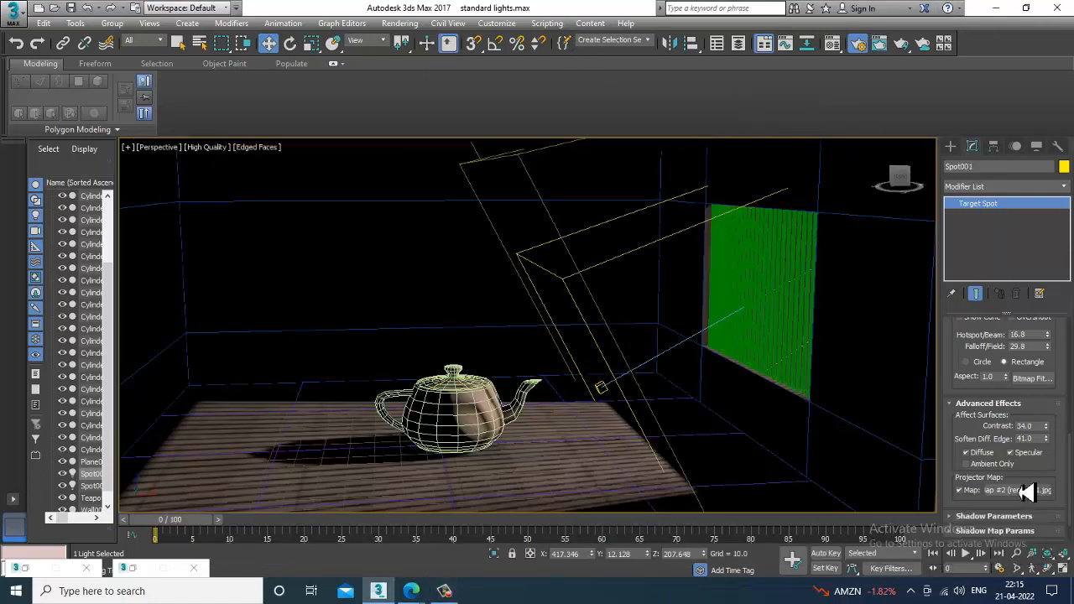
pyautogui.rightClick(1044, 502)
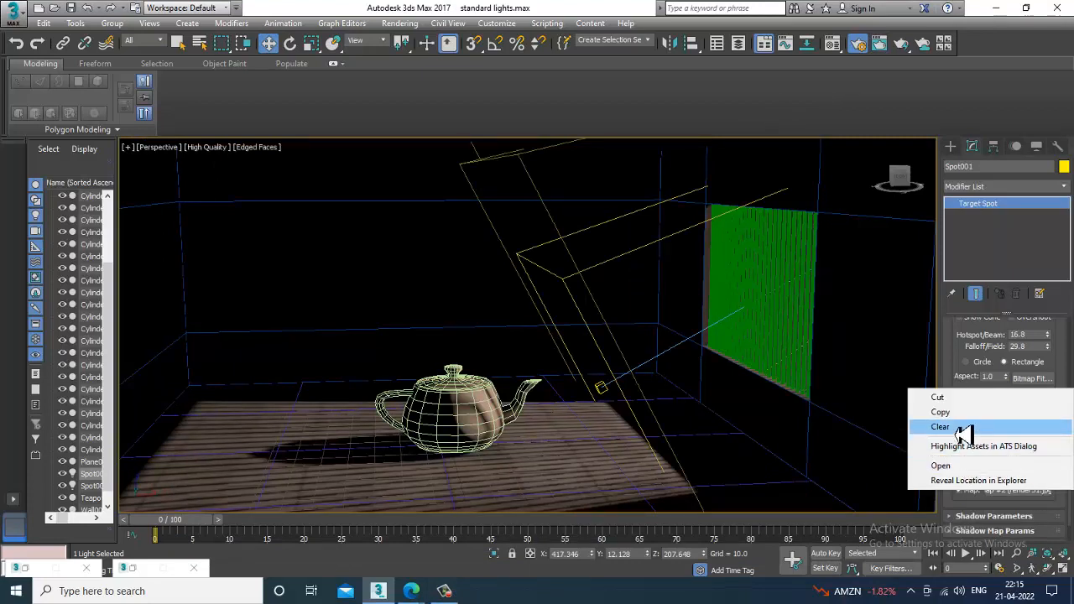
pyautogui.click(928, 431)
# Step: Compare renders of the room with the spotlight's object shadow density lowered and restored to 1.0
pyautogui.scroll(-2, 974, 444)
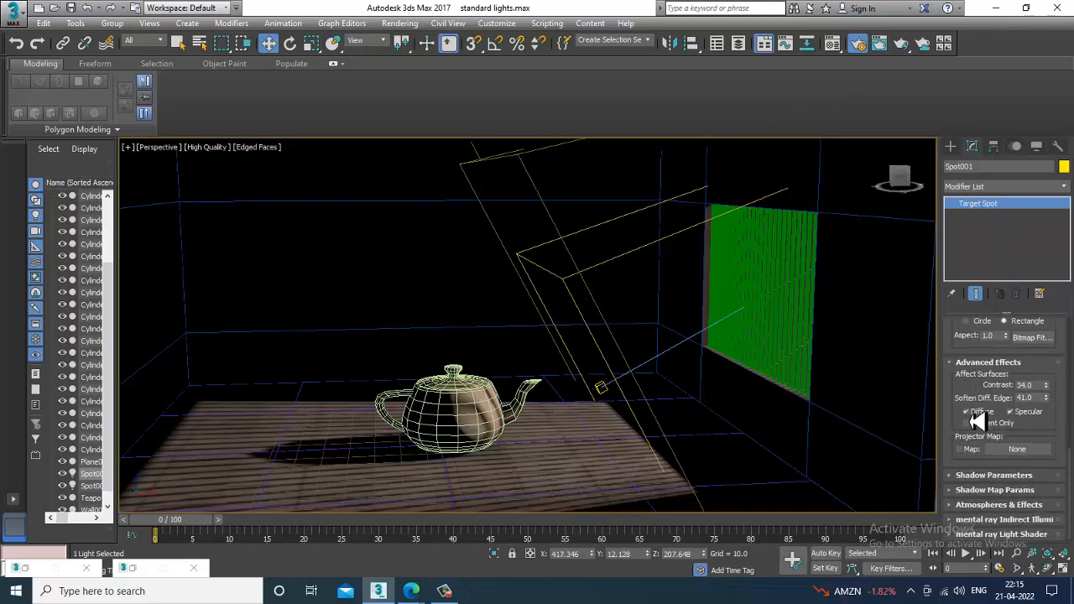
pyautogui.click(982, 476)
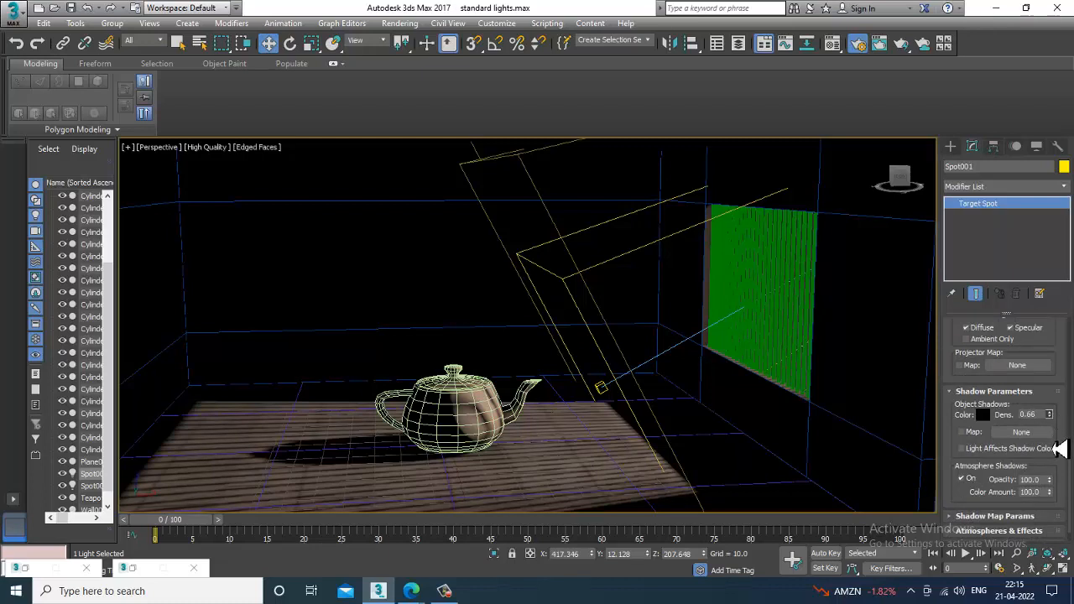
pyautogui.click(400, 23)
pyautogui.click(419, 44)
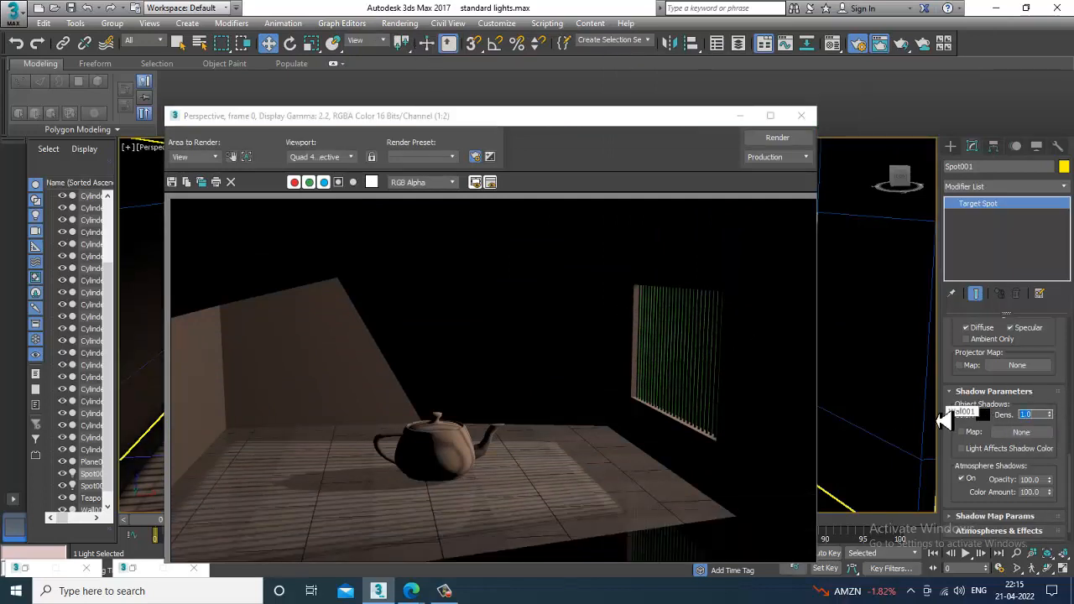
pyautogui.click(790, 143)
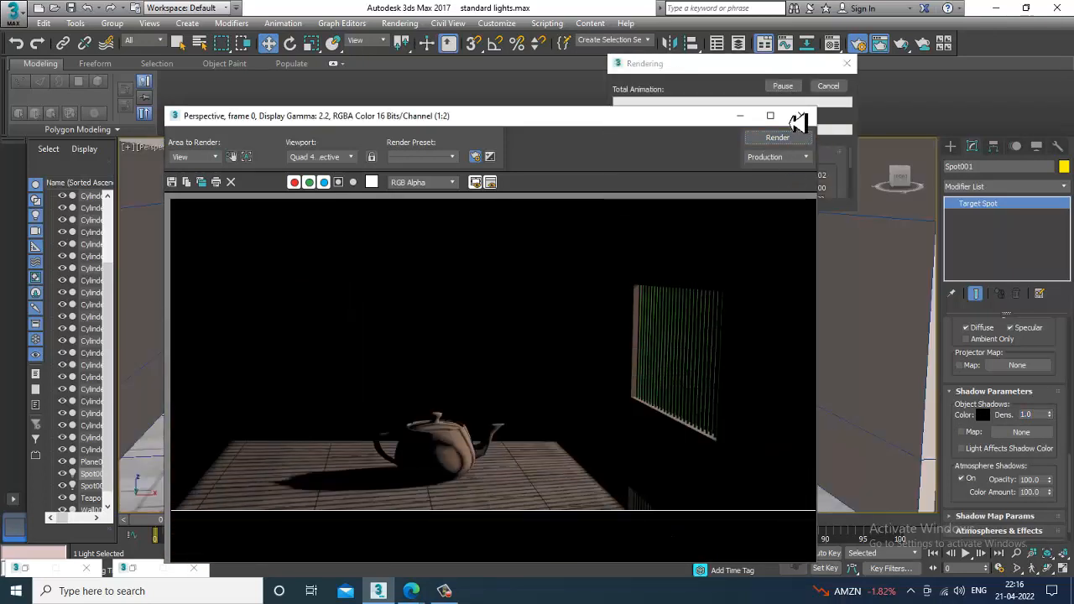
pyautogui.click(802, 116)
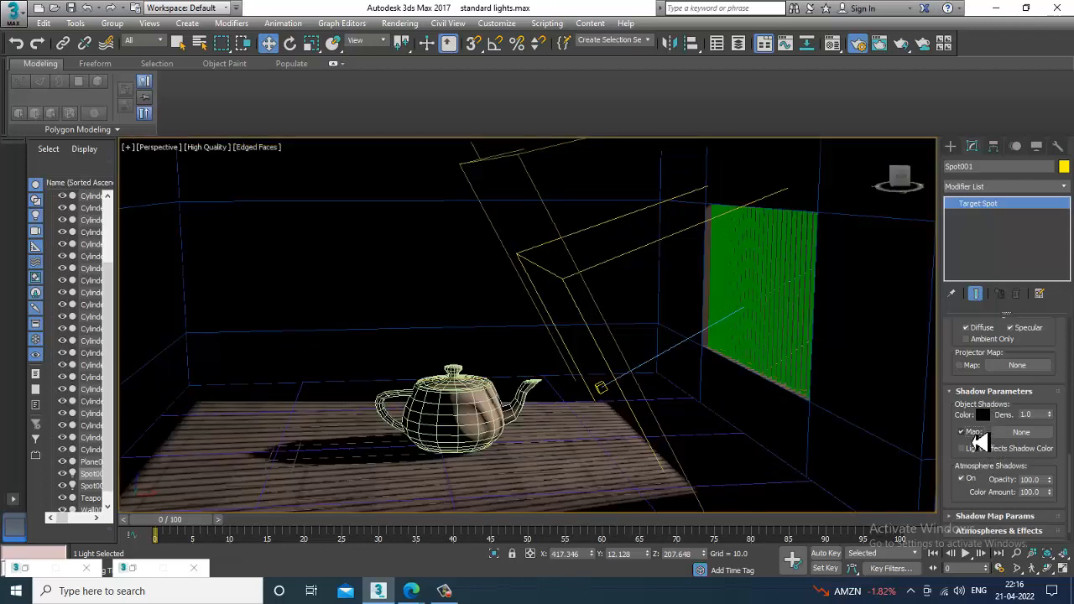
# Step: Enable an object shadow map with the bitmap render31 and render the view to check the shadows
pyautogui.click(1021, 433)
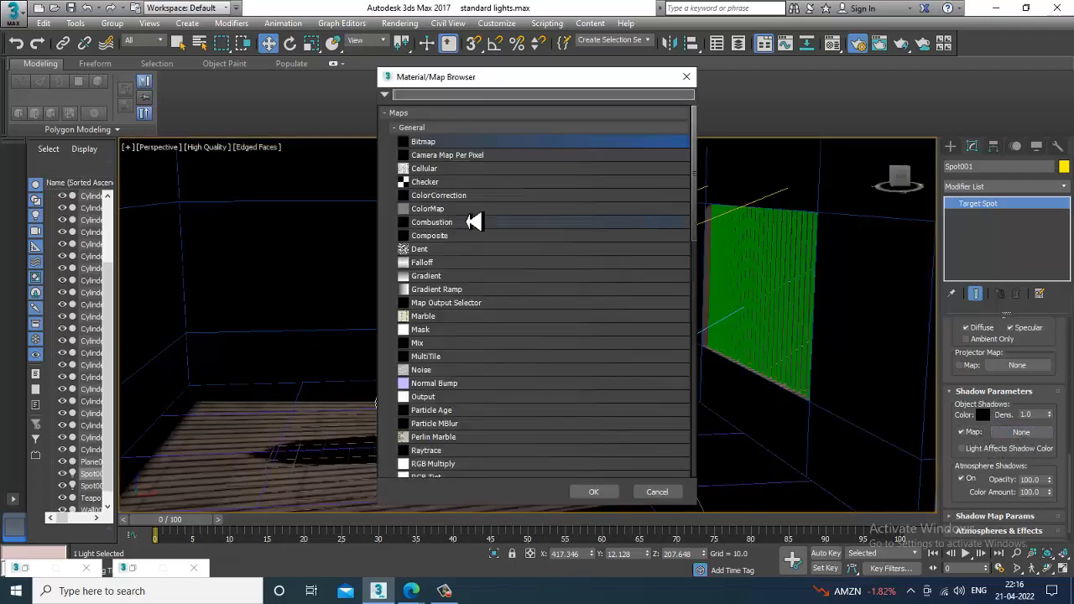
pyautogui.doubleClick(442, 146)
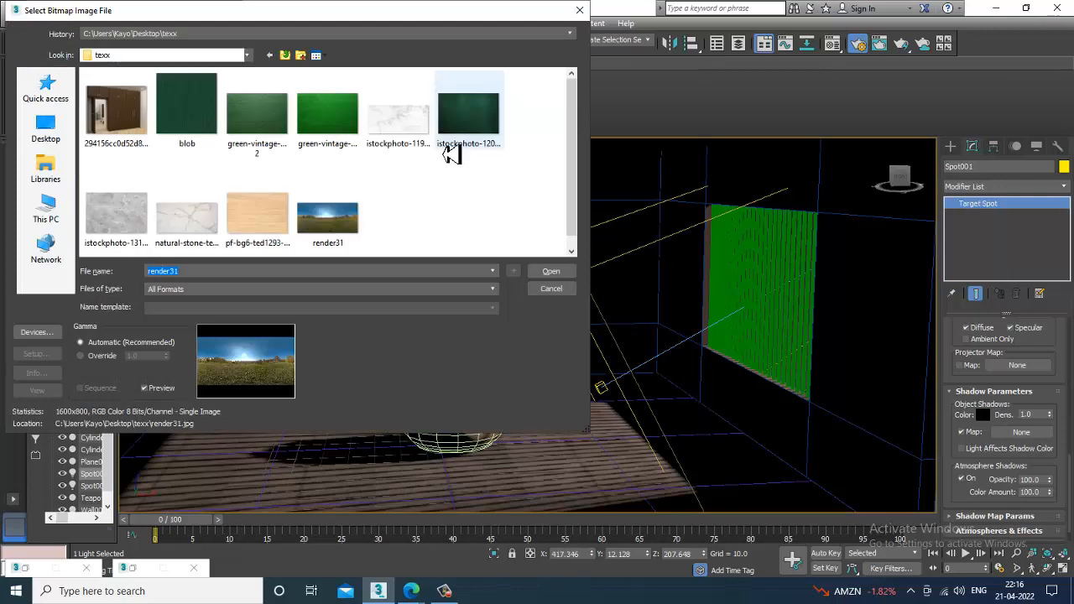
pyautogui.doubleClick(351, 235)
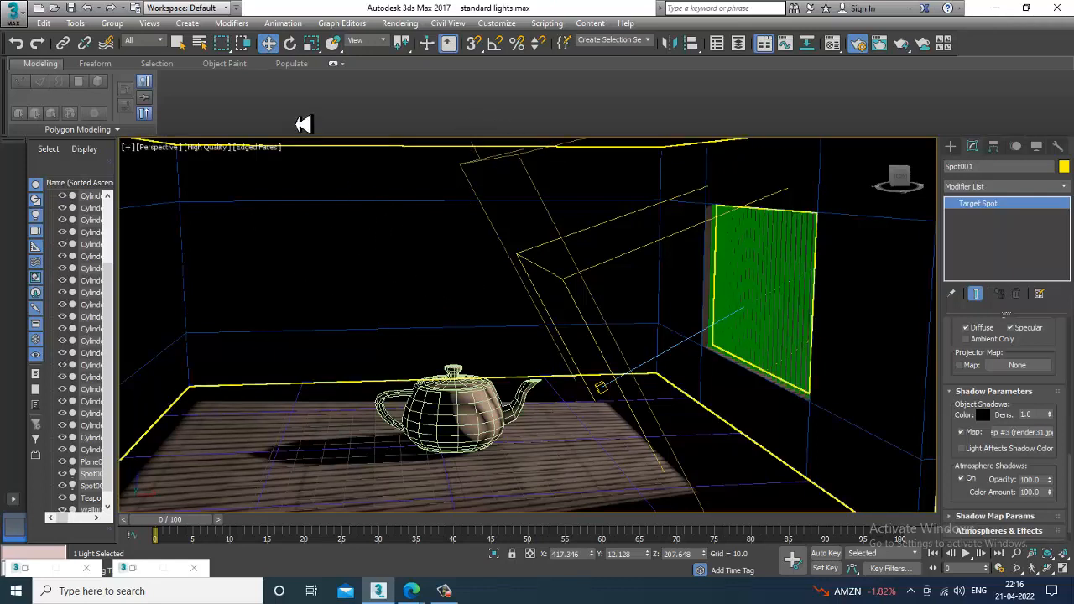
pyautogui.click(412, 27)
pyautogui.click(420, 41)
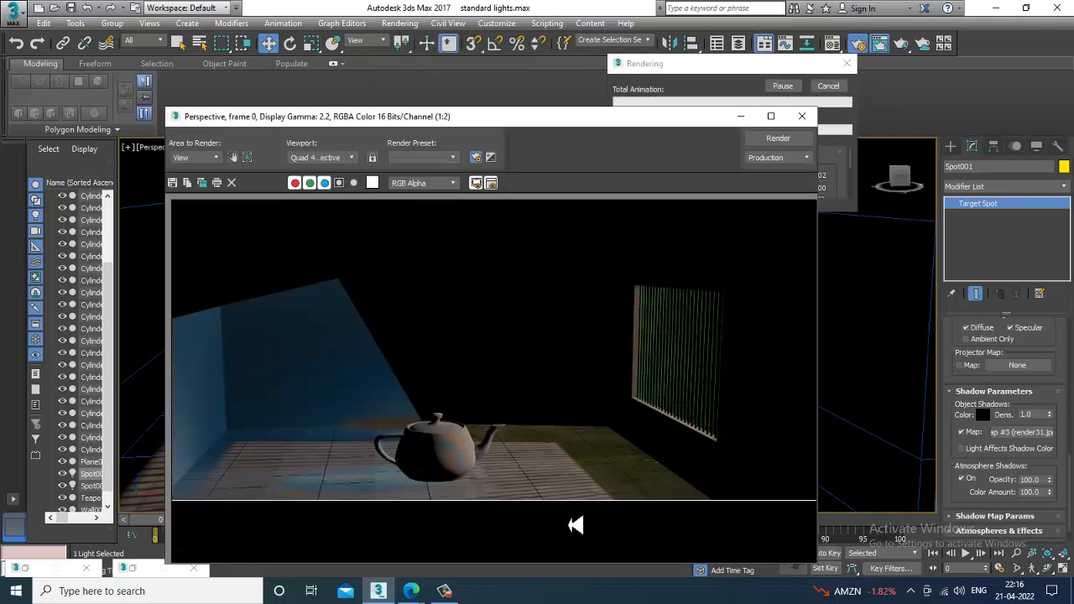
pyautogui.click(804, 119)
# Step: Clear the render31 bitmap from the object shadows and disable their map option
pyautogui.rightClick(1032, 435)
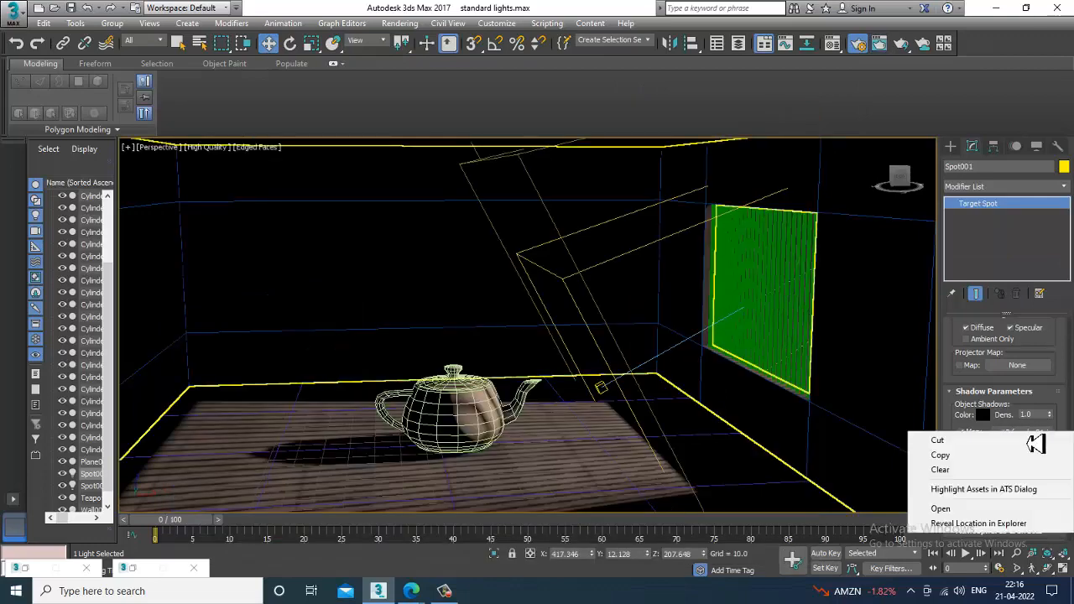
pyautogui.click(1020, 478)
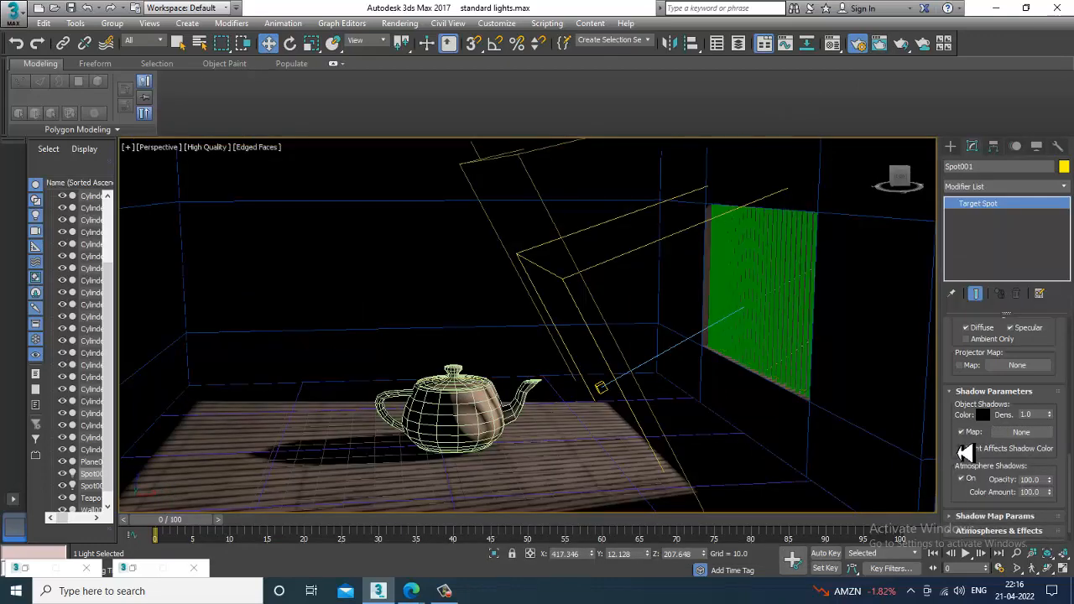
pyautogui.moveTo(961, 437); pyautogui.dragTo(961, 410)
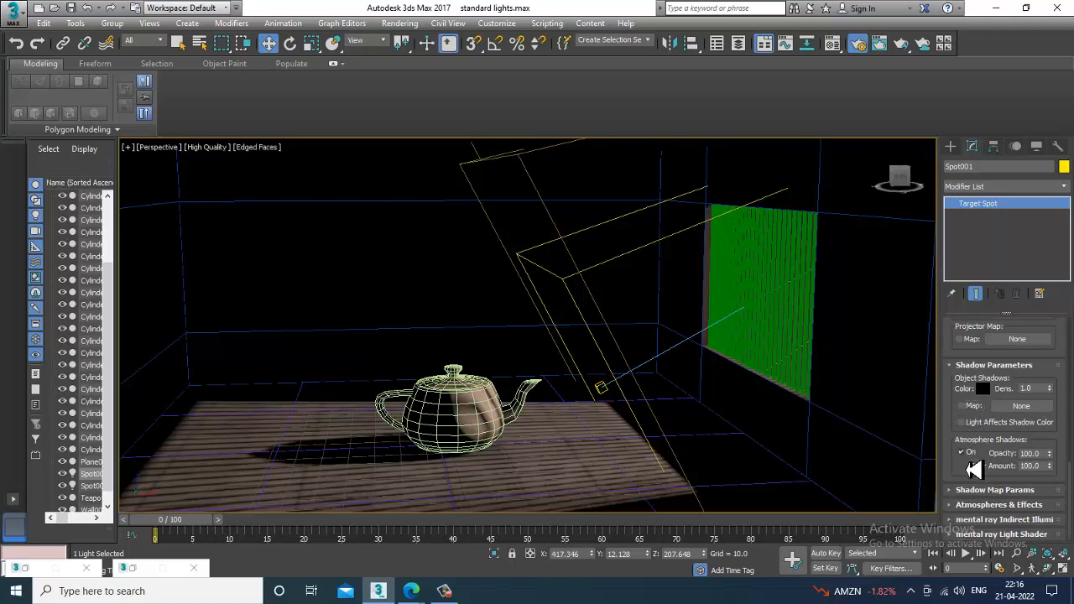
# Step: Set the spotlight's shadow map size to 2048
pyautogui.click(999, 491)
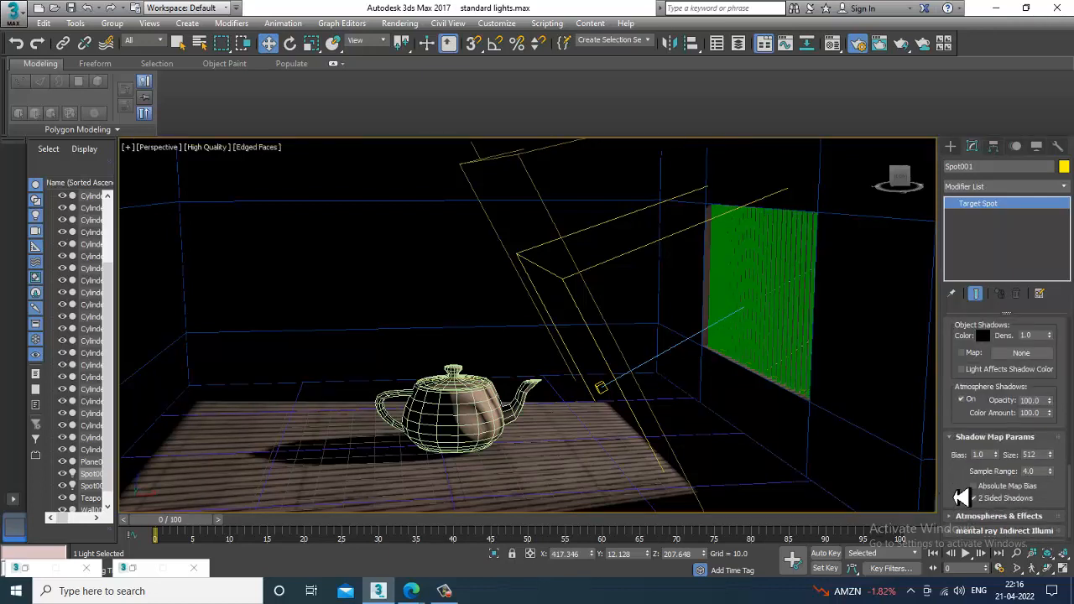
pyautogui.scroll(-1, 963, 495)
pyautogui.doubleClick(1039, 444)
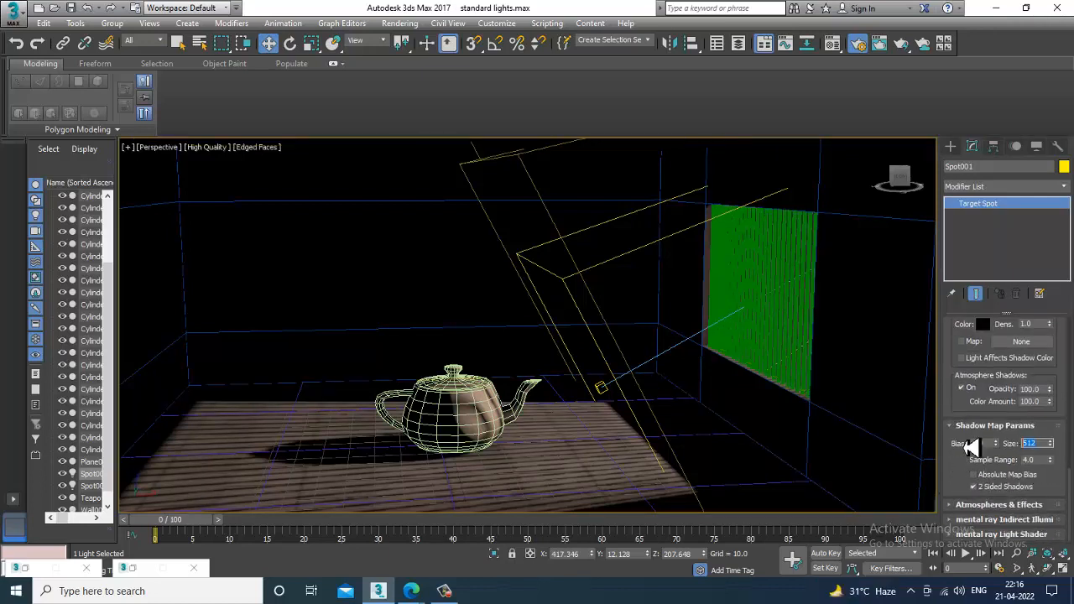
pyautogui.write('2048')
pyautogui.press('Return')
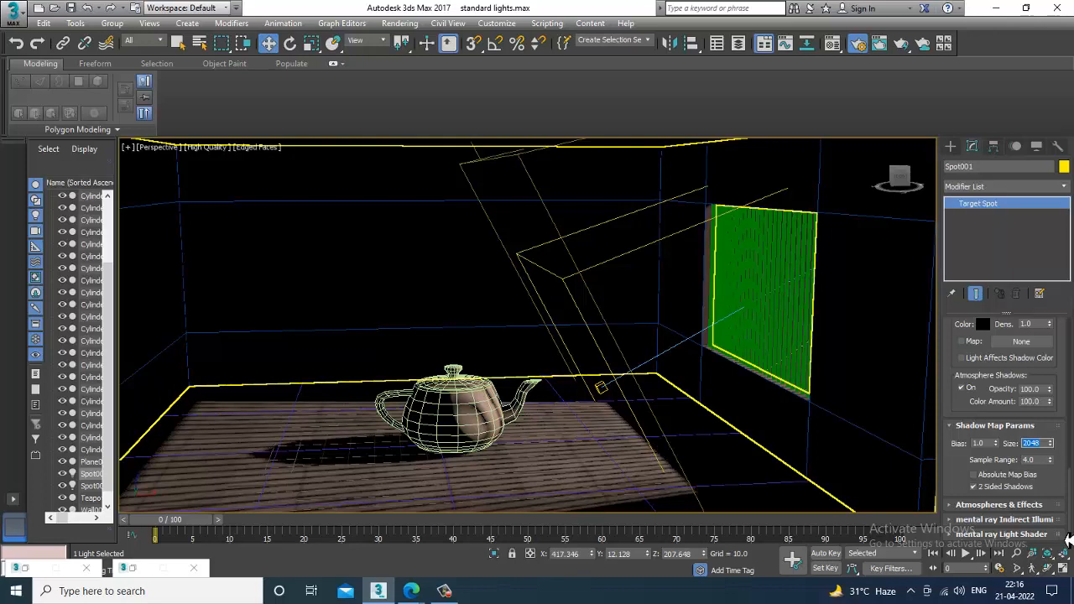
# Step: Make the unused 07 - Default material an Architectural one with the Glass - Clear template and assign it to the teapot
pyautogui.click(491, 430)
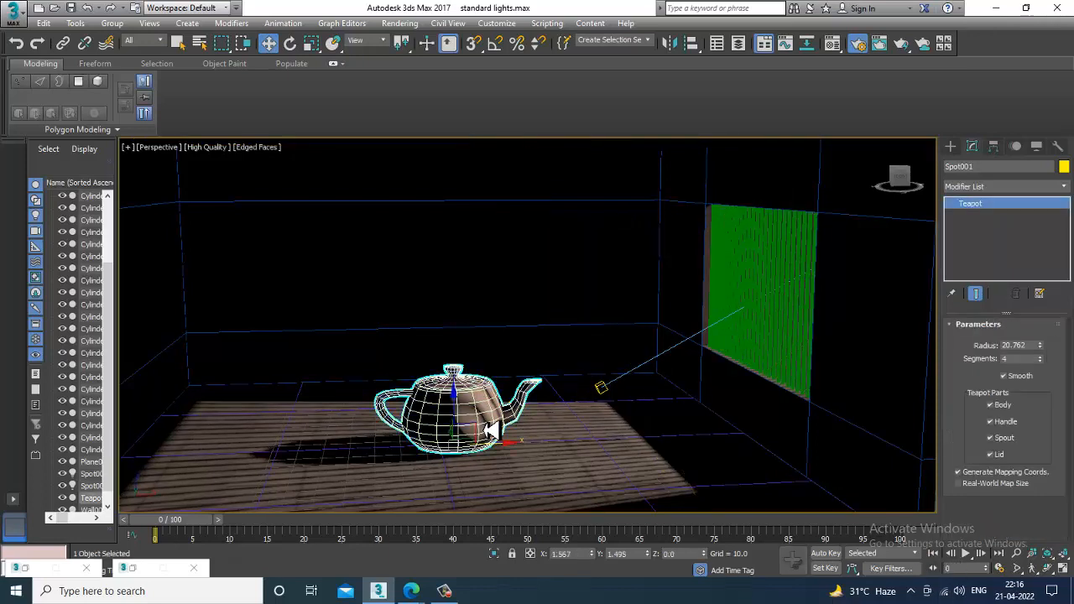
pyautogui.press('m')
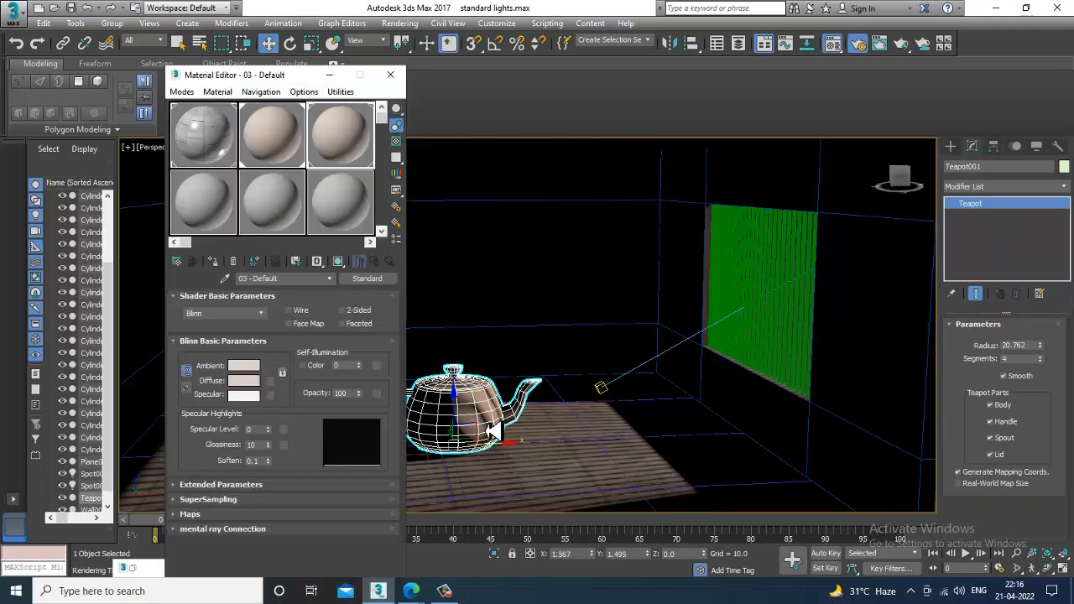
pyautogui.click(367, 281)
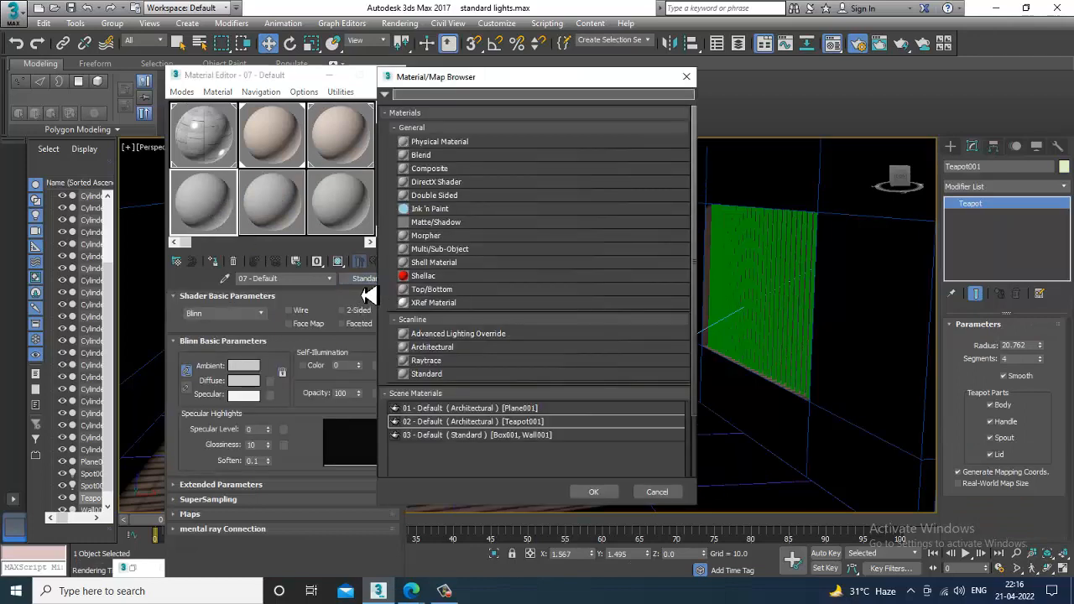
pyautogui.doubleClick(462, 348)
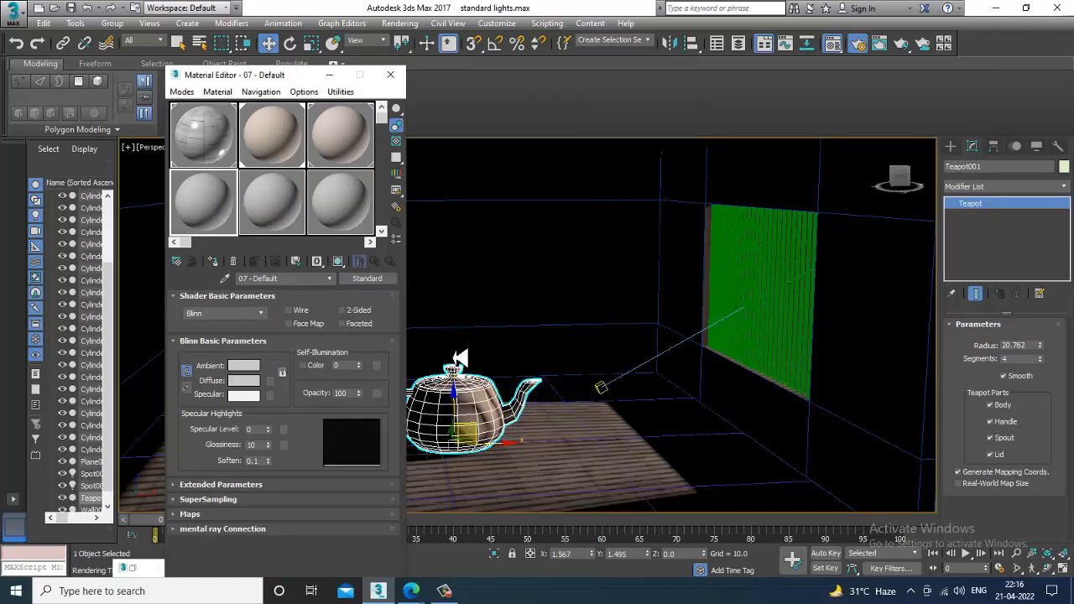
pyautogui.click(374, 316)
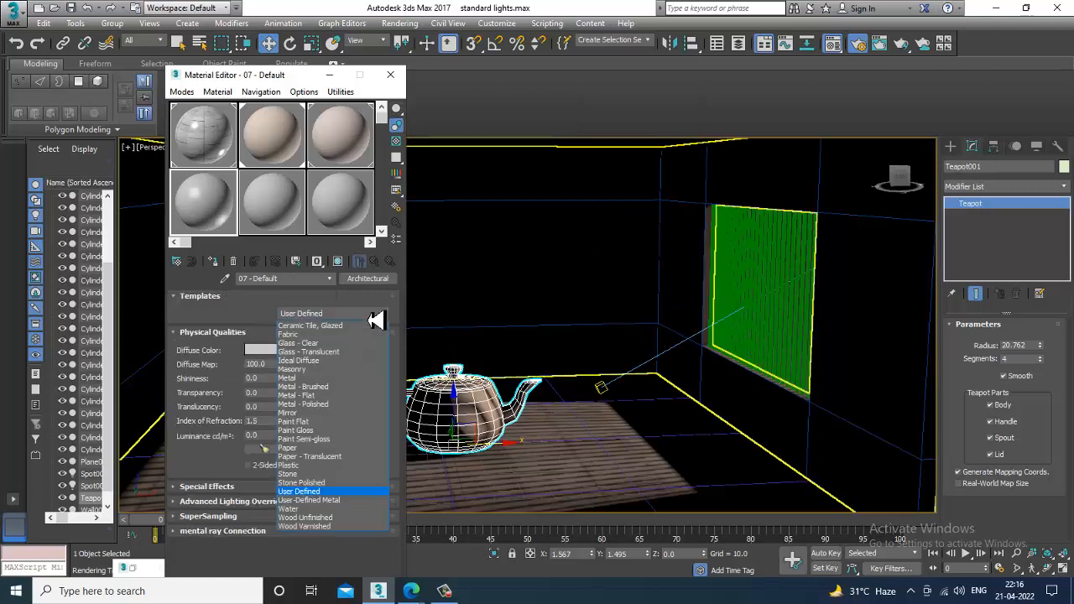
pyautogui.click(323, 348)
pyautogui.click(213, 261)
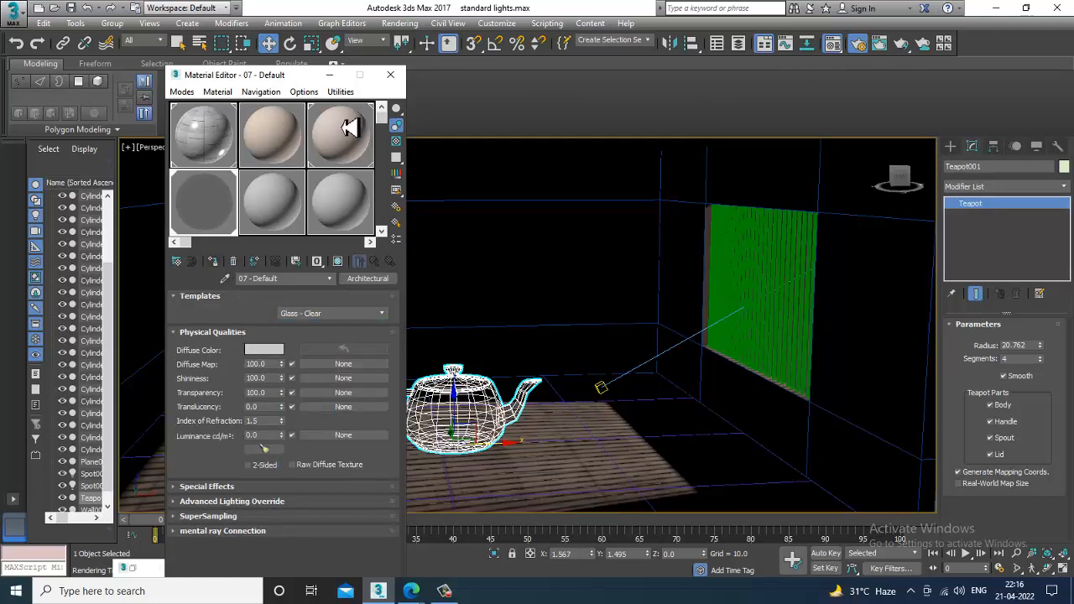
pyautogui.click(329, 74)
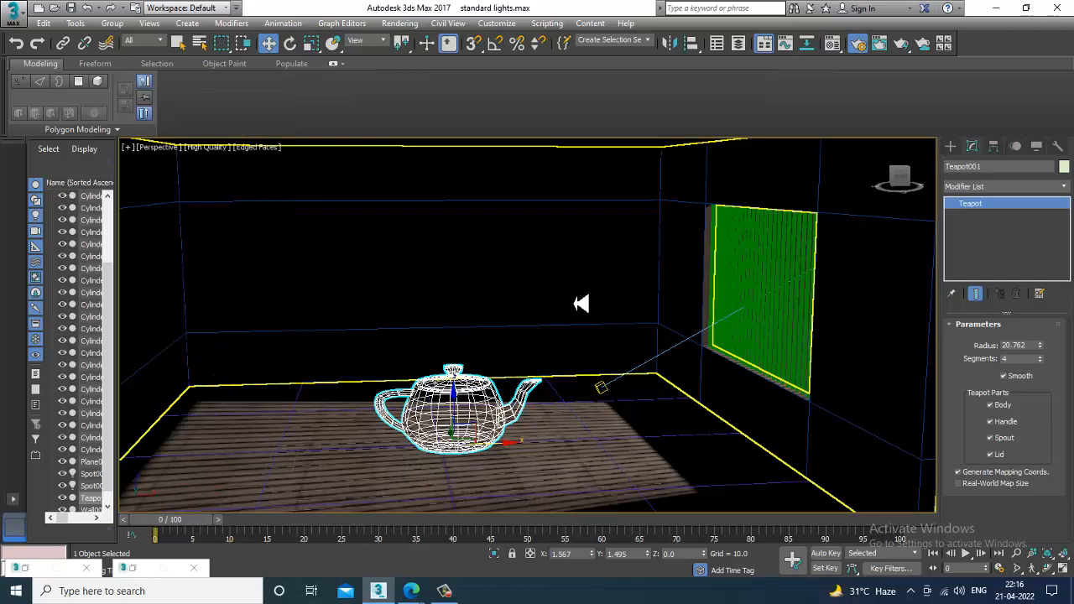
# Step: Turn the Left viewport into a perspective view of the room and select the spotlight
pyautogui.hotkey('alt', 'w')
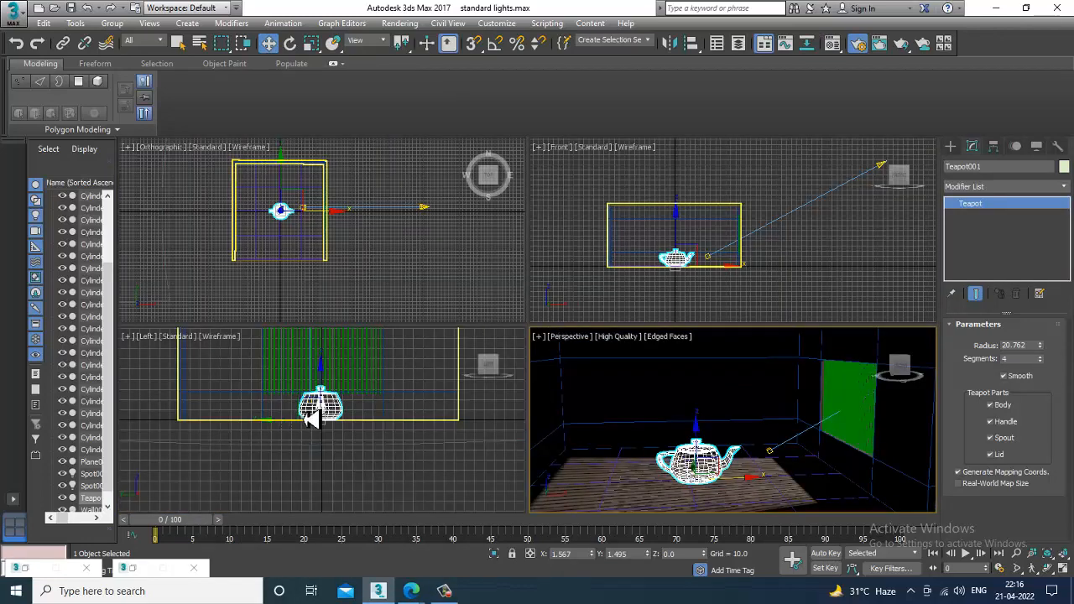
pyautogui.moveTo(405, 416); pyautogui.dragTo(302, 461, button='middle')
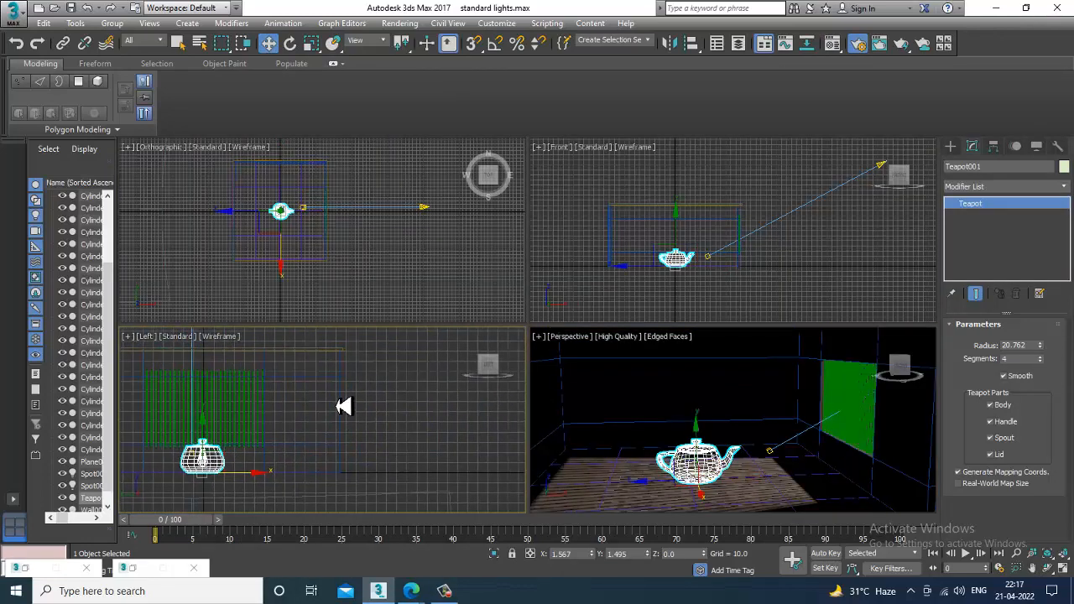
pyautogui.moveTo(337, 406); pyautogui.dragTo(417, 387, button='middle')
pyautogui.press('p')
pyautogui.click(420, 379)
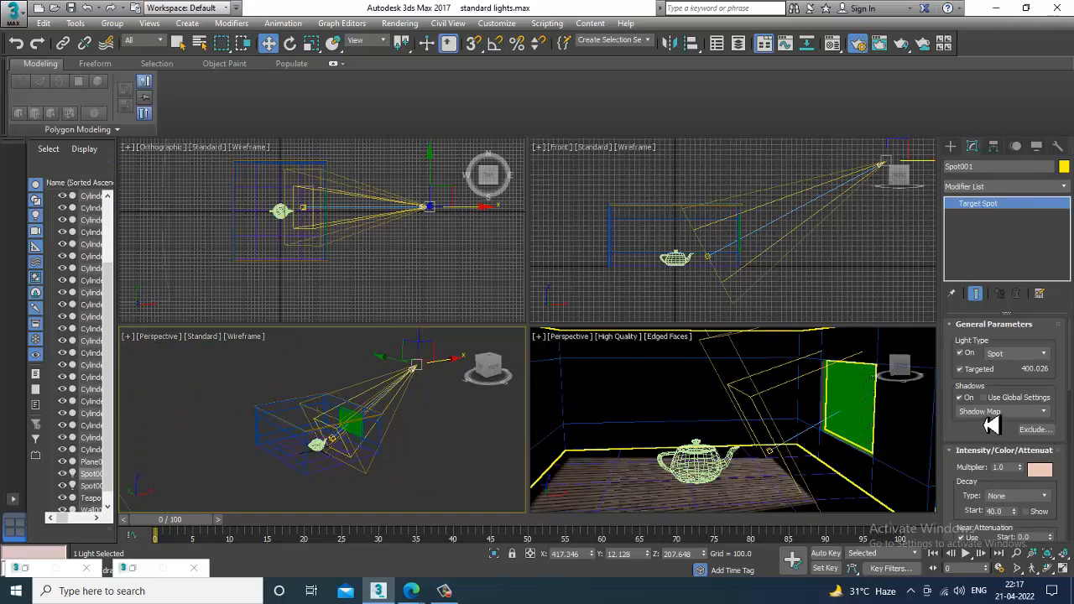
# Step: Render the interior perspective view to check the teapot's shadow map shadows
pyautogui.click(762, 449)
pyautogui.hotkey('alt', 'w')
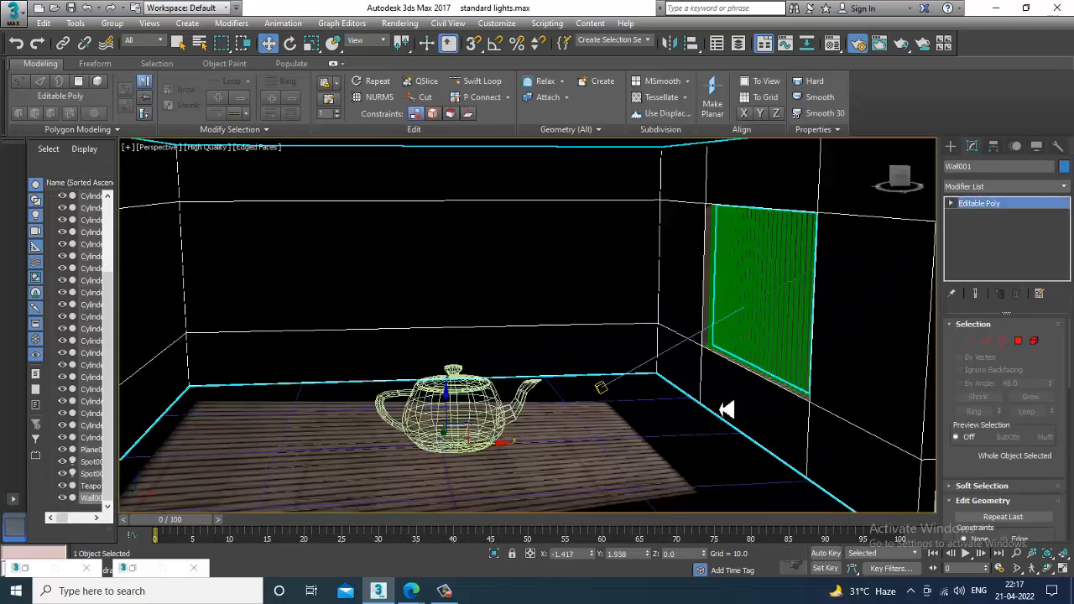
pyautogui.click(400, 22)
pyautogui.click(410, 31)
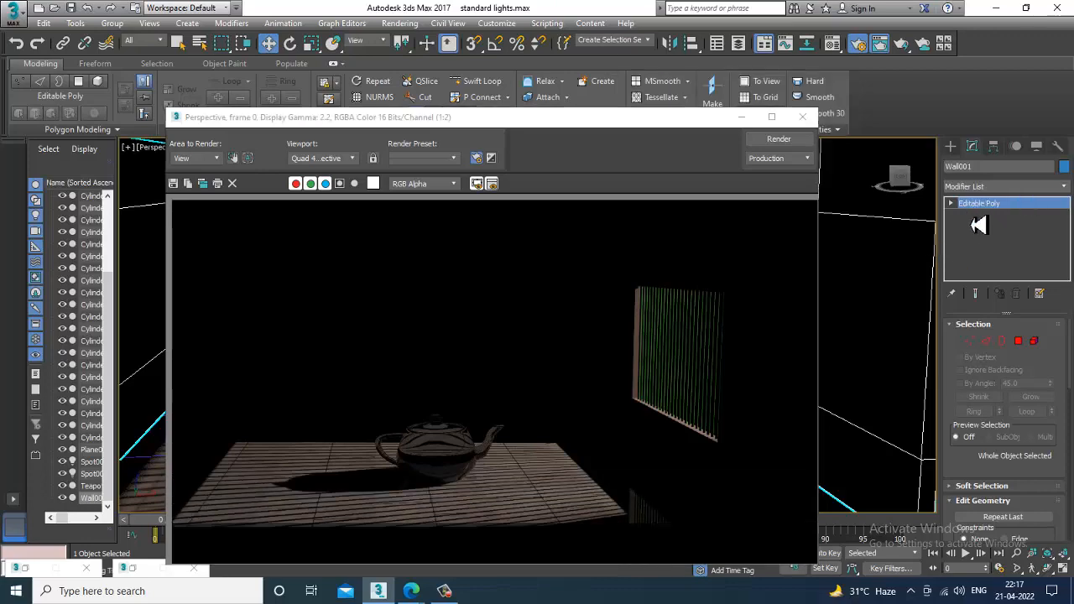
pyautogui.click(804, 117)
# Step: Select the spotlight and change its shadow type to Ray Traced Shadows
pyautogui.hotkey('alt', 'w')
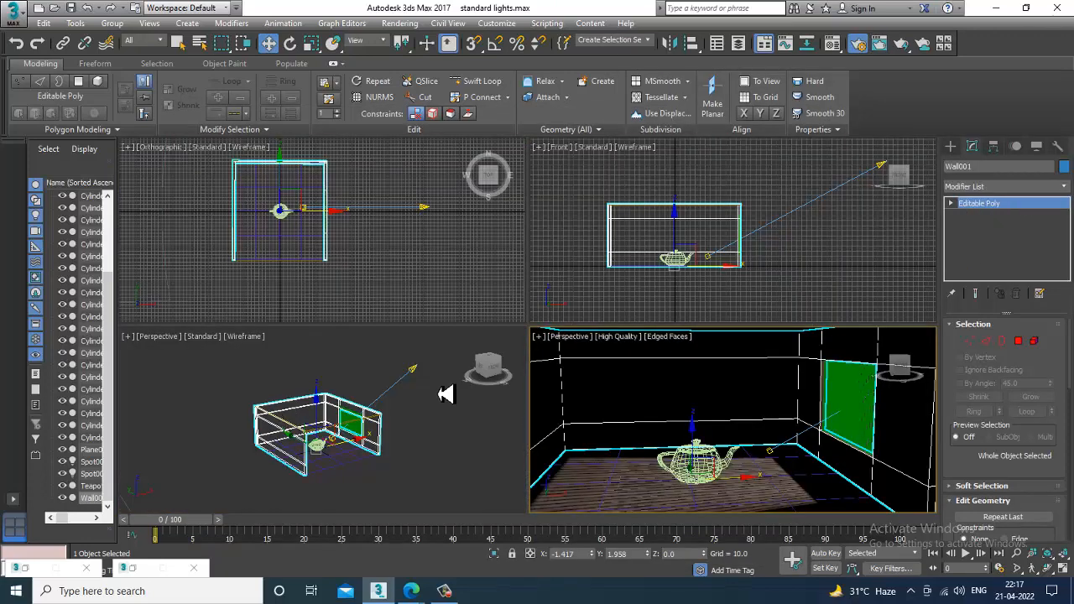
pyautogui.click(413, 370)
pyautogui.click(1026, 412)
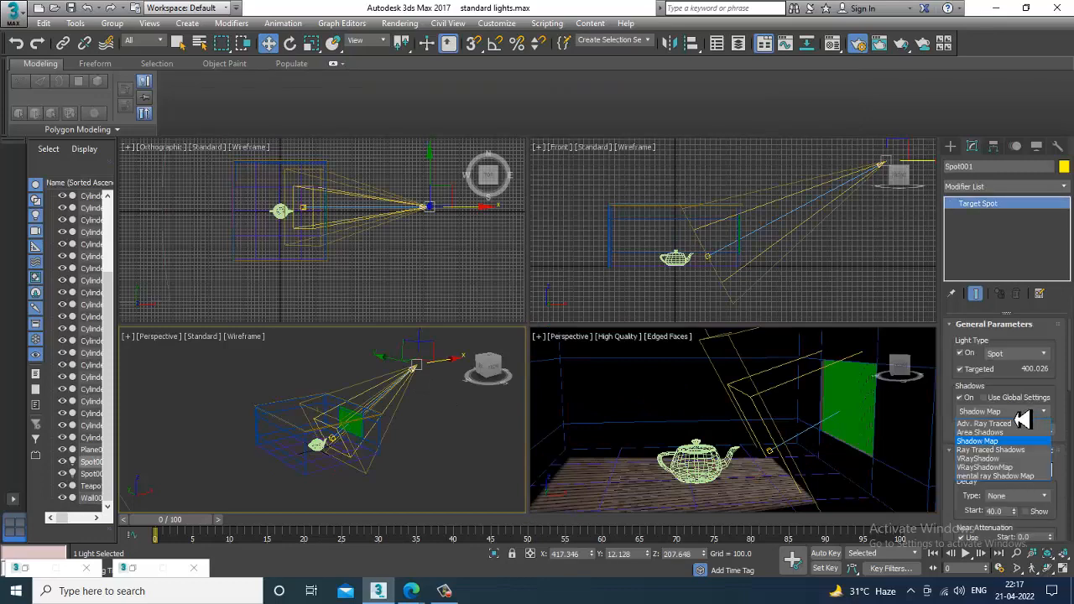
pyautogui.click(1023, 458)
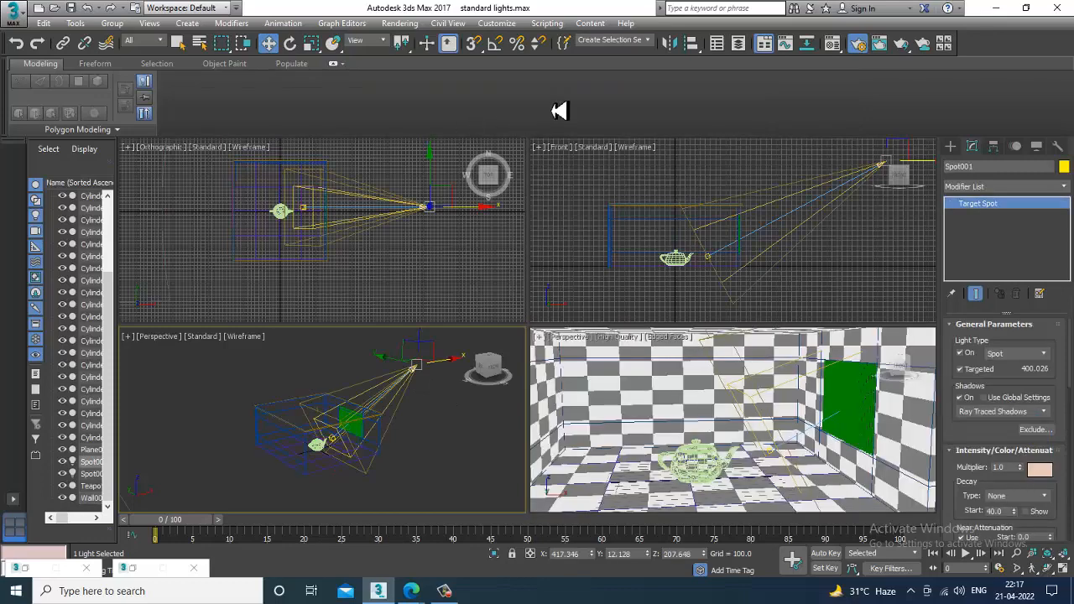
# Step: Render the interior perspective view to inspect the teapot's ray traced shadows
pyautogui.click(400, 23)
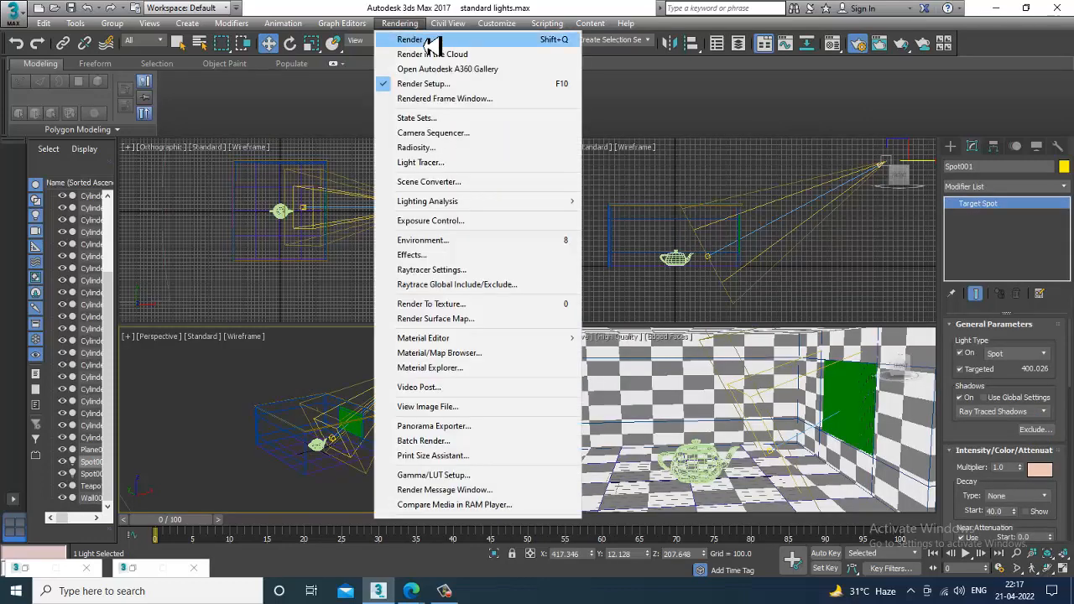
pyautogui.click(411, 39)
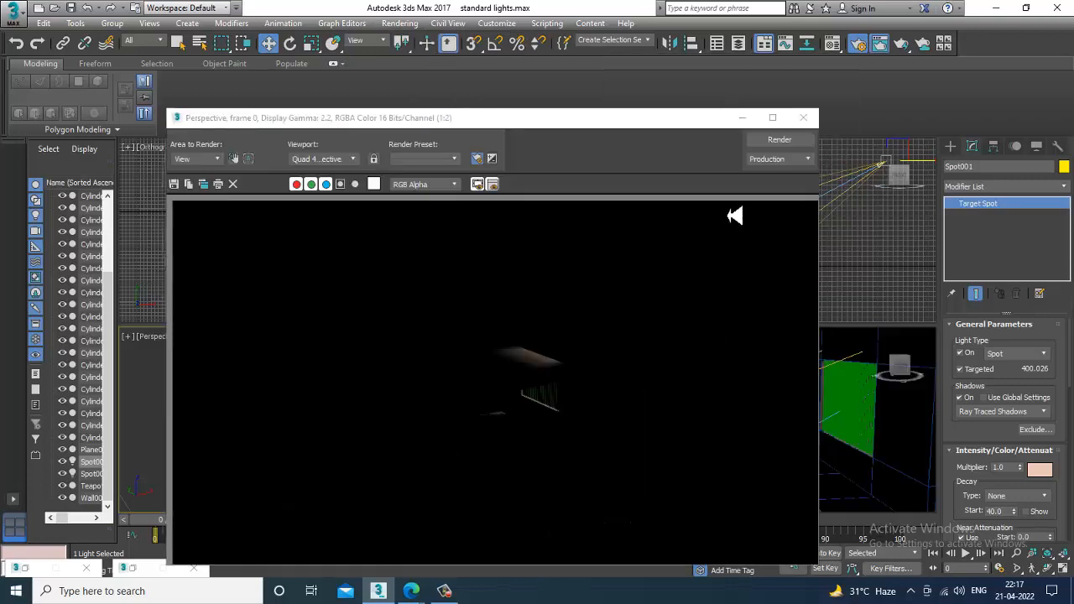
pyautogui.click(742, 118)
pyautogui.click(748, 373)
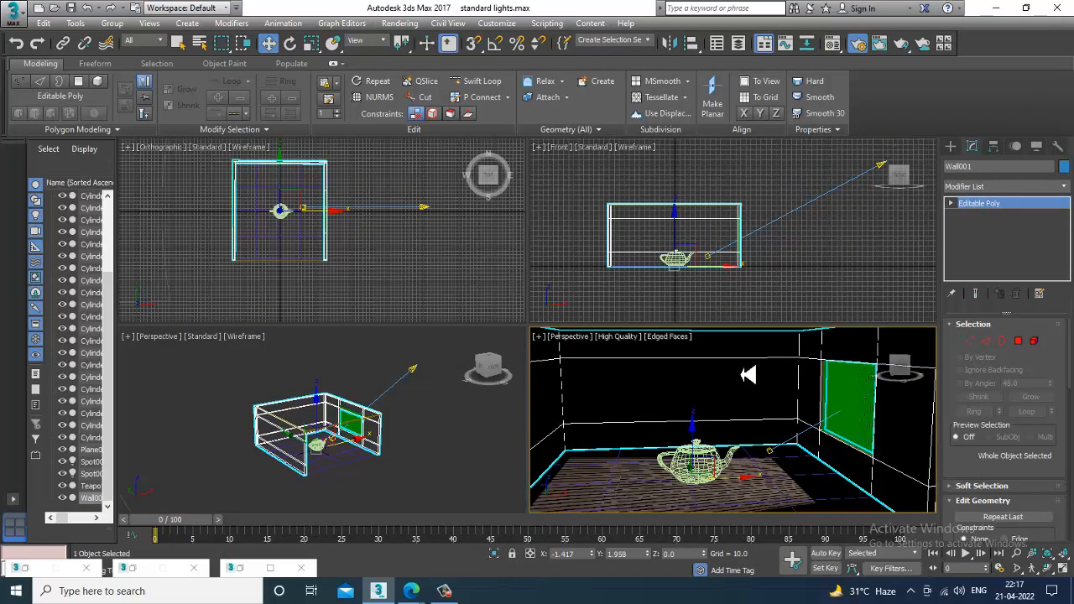
pyautogui.hotkey('shift', 'q')
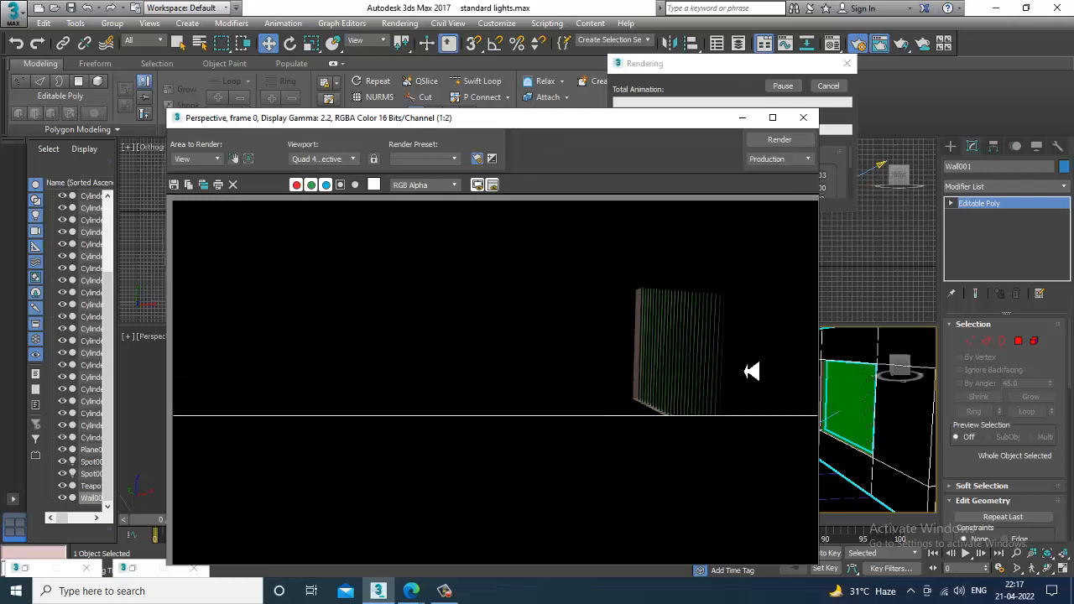
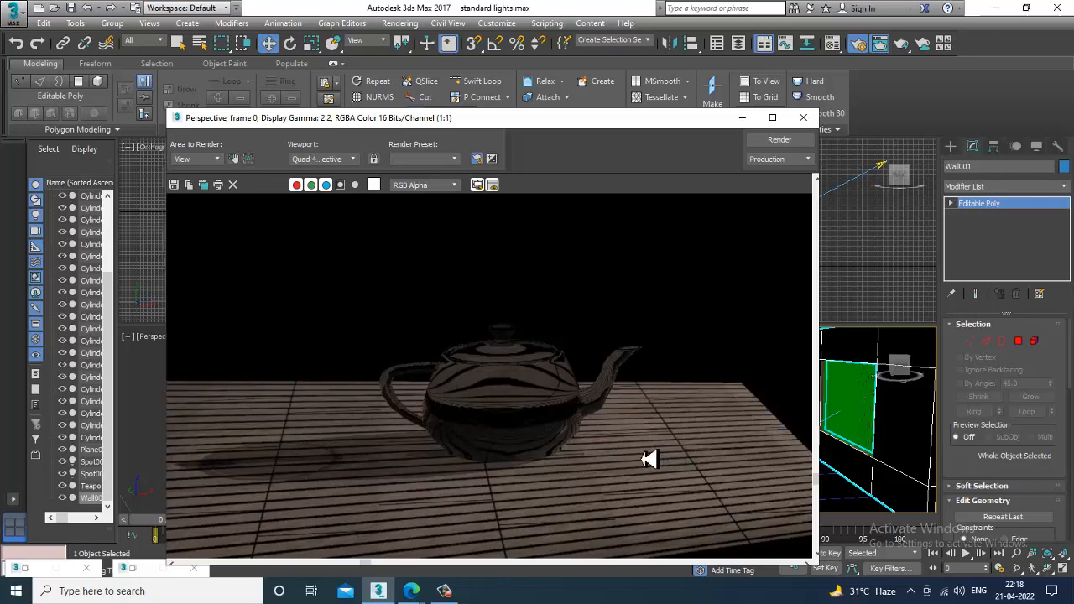
pyautogui.scroll(-1, 608, 423)
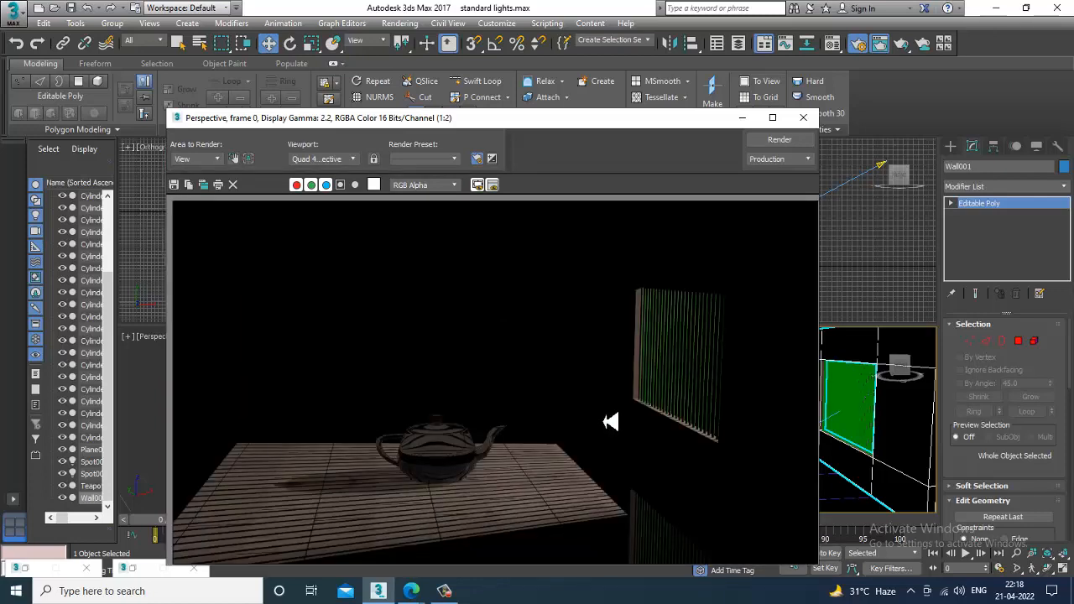
pyautogui.click(803, 118)
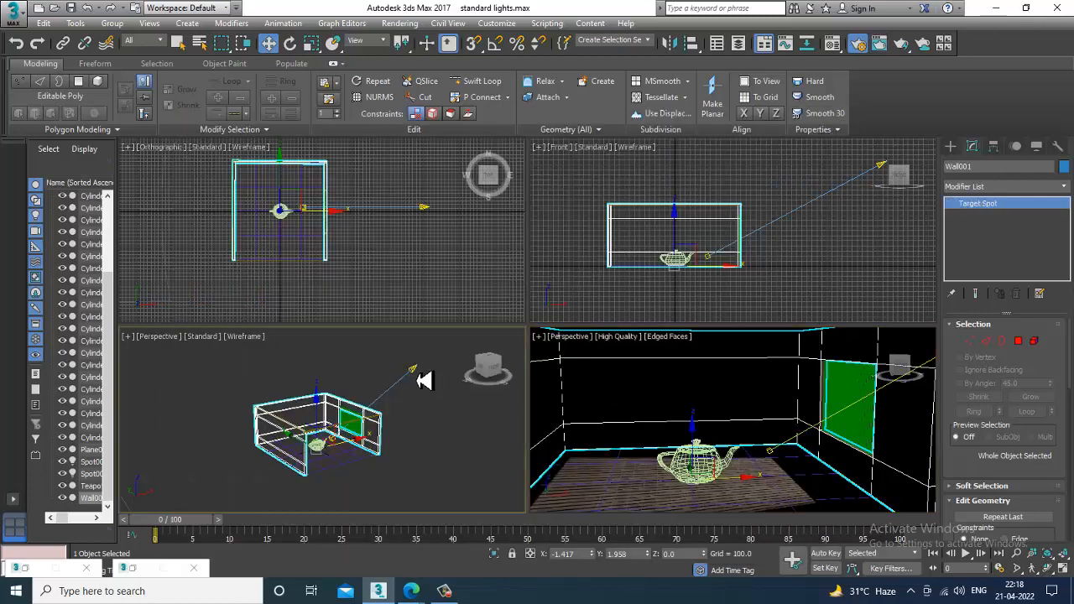
# Step: Shade the outer perspective view and set the spotlight's ray traced shadow Ray Bias to 0.3
pyautogui.click(417, 374)
pyautogui.press('F3')
pyautogui.scroll(5, 401, 440)
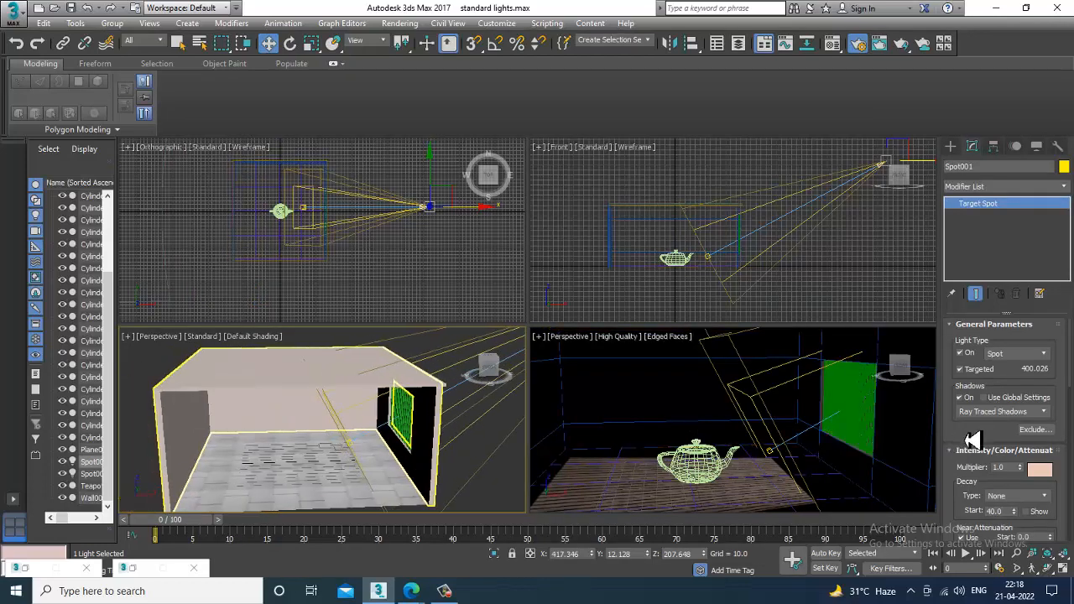
pyautogui.scroll(-10, 969, 441)
pyautogui.scroll(-8, 961, 347)
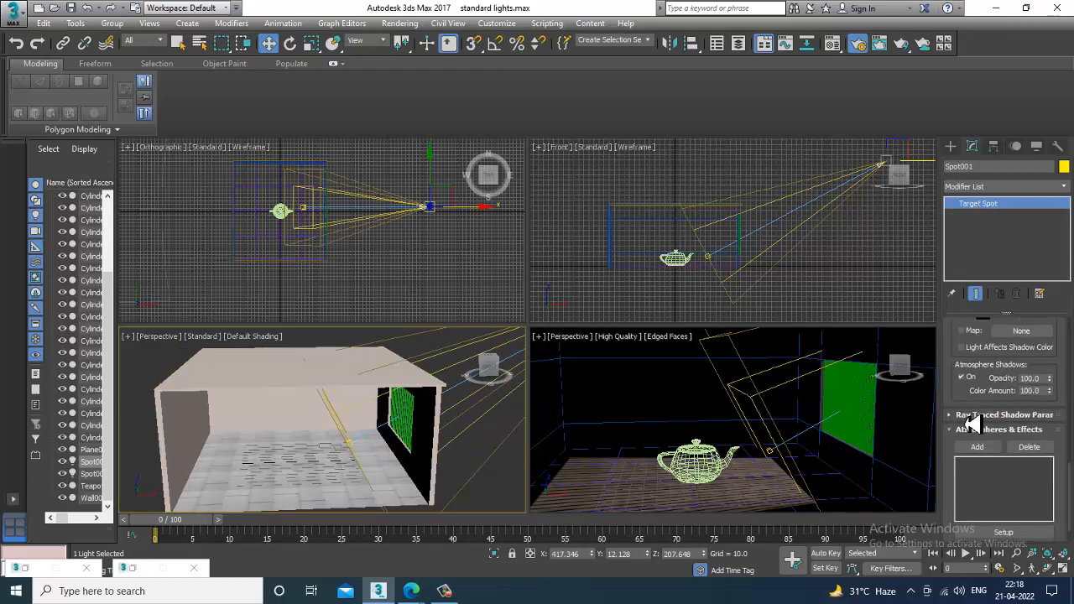
pyautogui.click(967, 414)
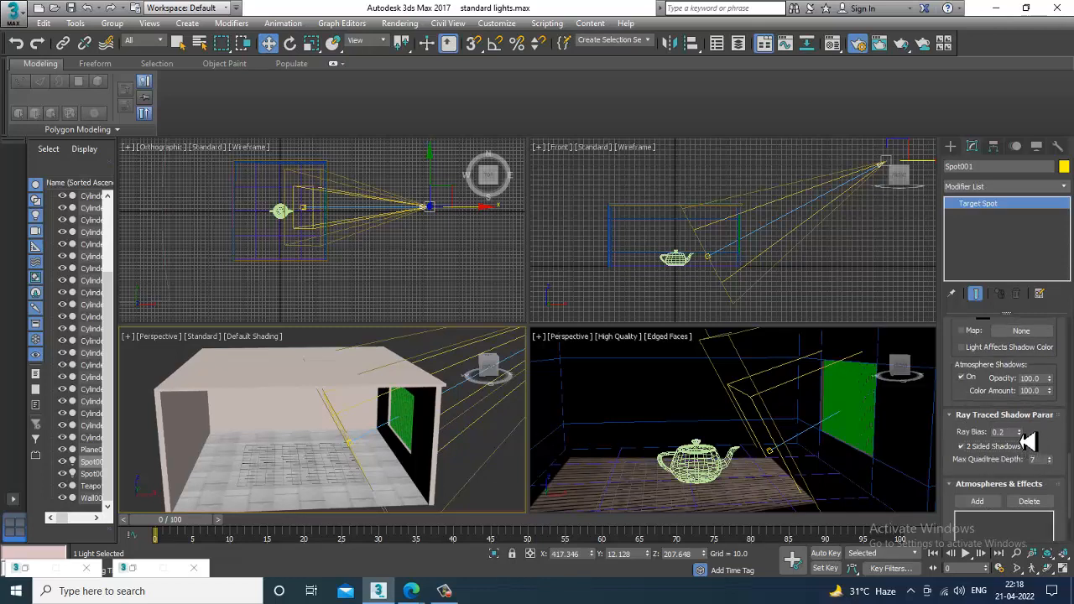
pyautogui.moveTo(1044, 441); pyautogui.dragTo(1055, 359)
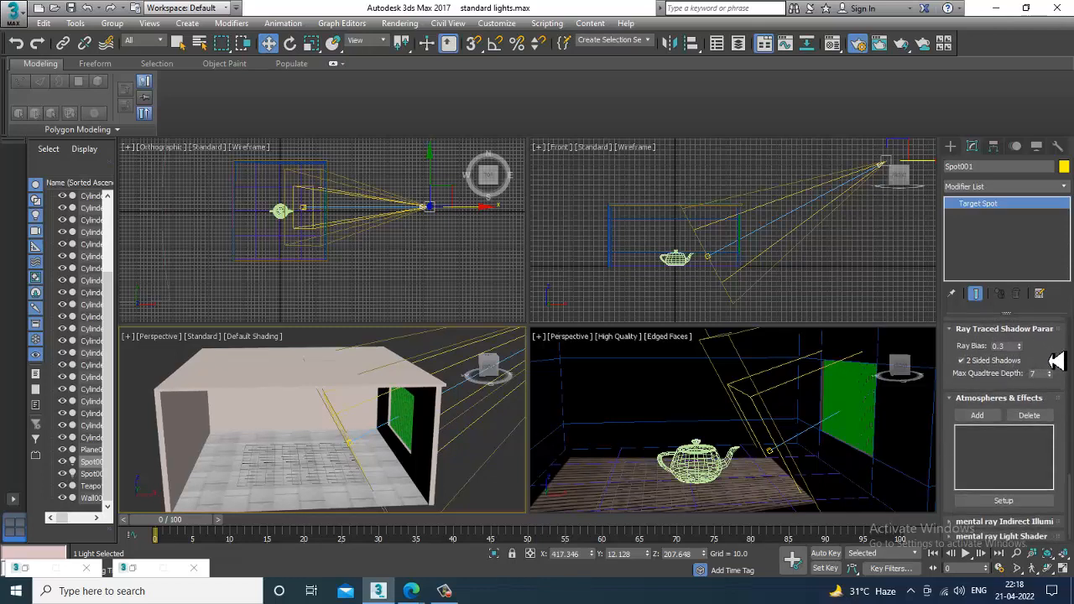
# Step: Add a Volume Light atmosphere effect to the spotlight and open its setup
pyautogui.click(978, 417)
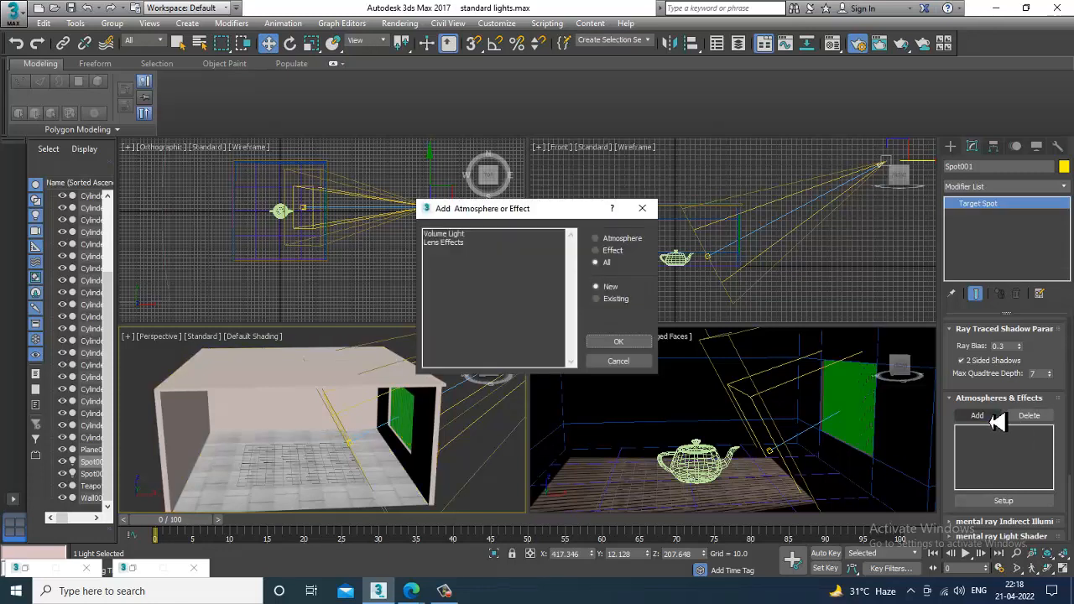
pyautogui.doubleClick(445, 237)
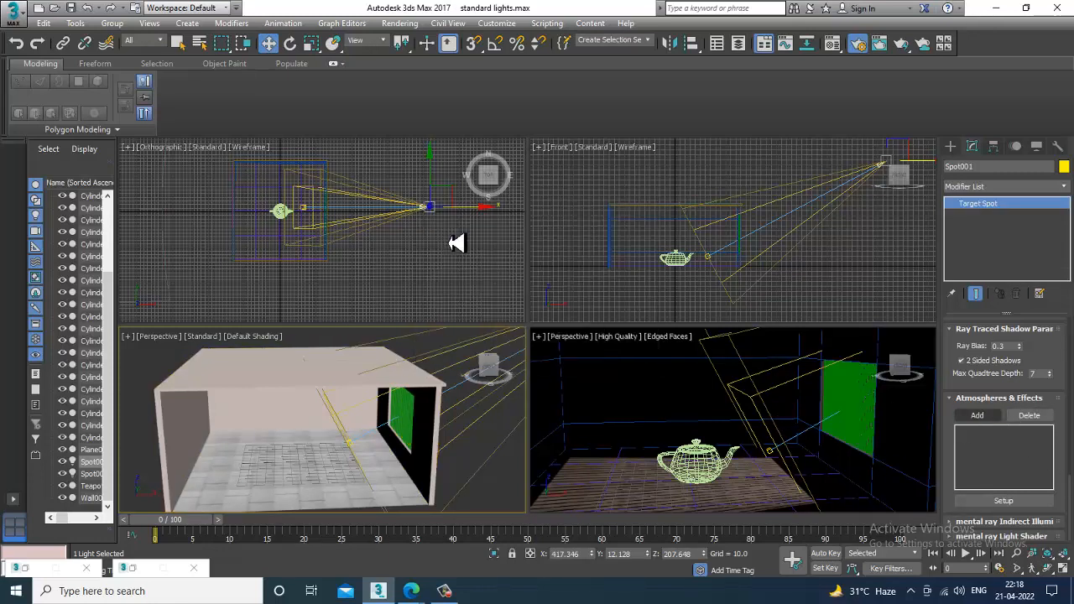
pyautogui.click(996, 438)
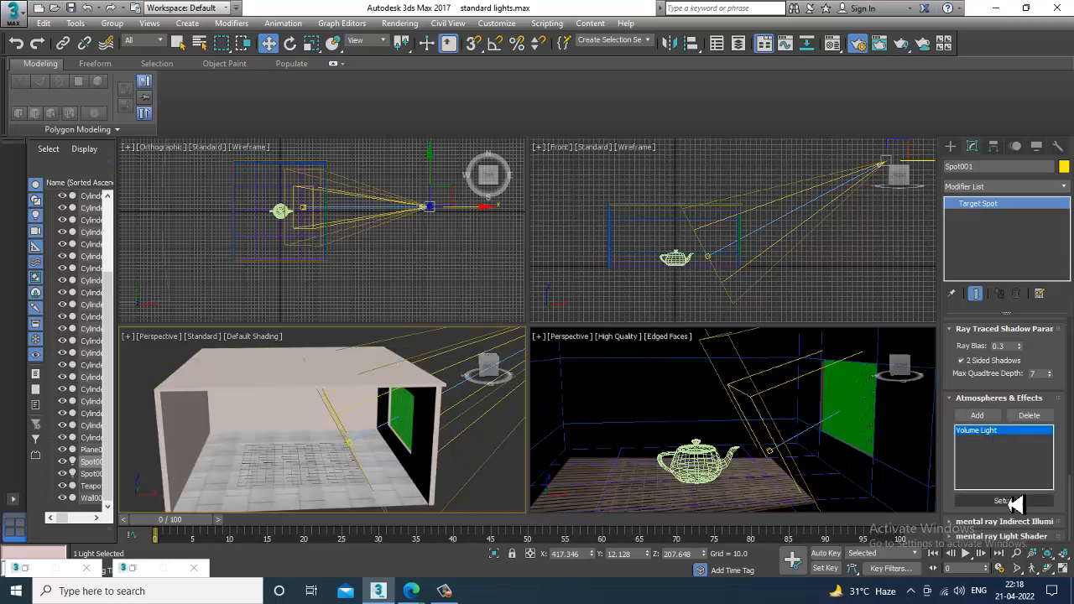
pyautogui.click(1004, 501)
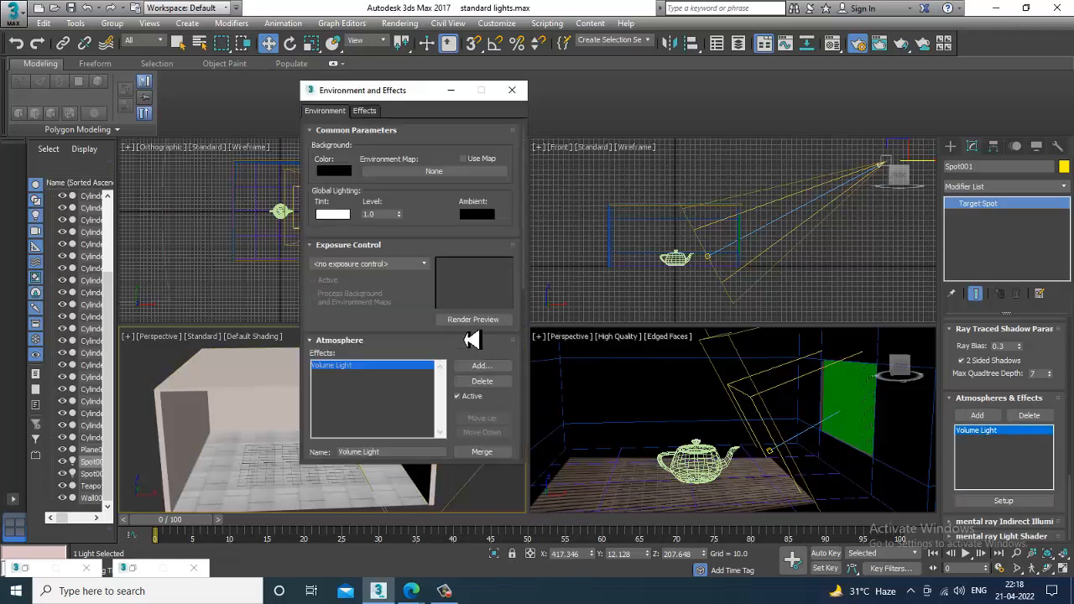
# Step: Give the volume light a pale peach fog color, density 0.6, and noise of amount 0.05 linked to the light
pyautogui.moveTo(472, 339); pyautogui.dragTo(479, 110)
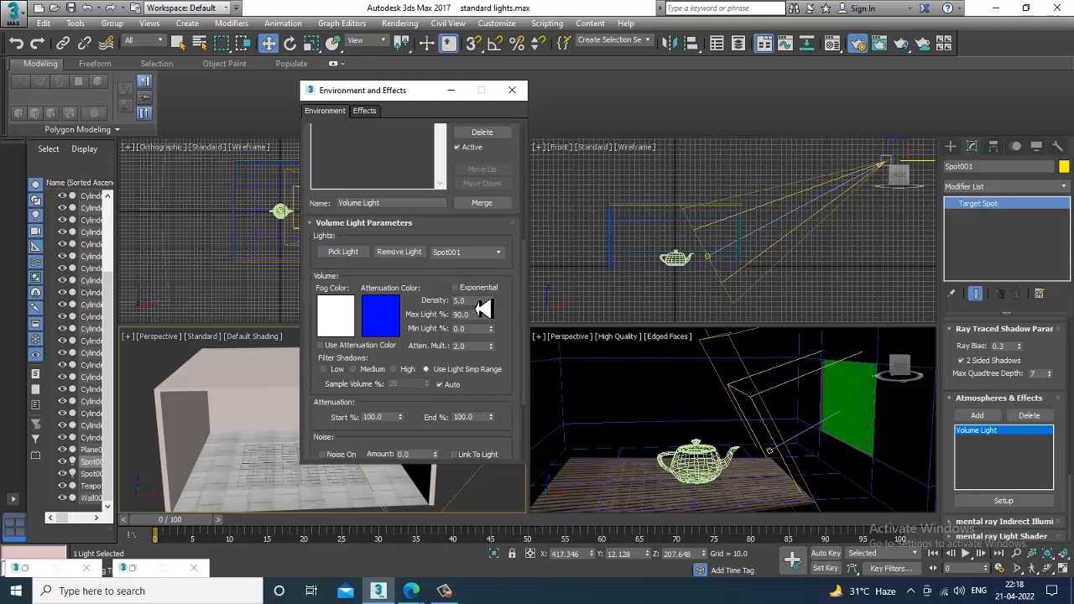
pyautogui.click(336, 319)
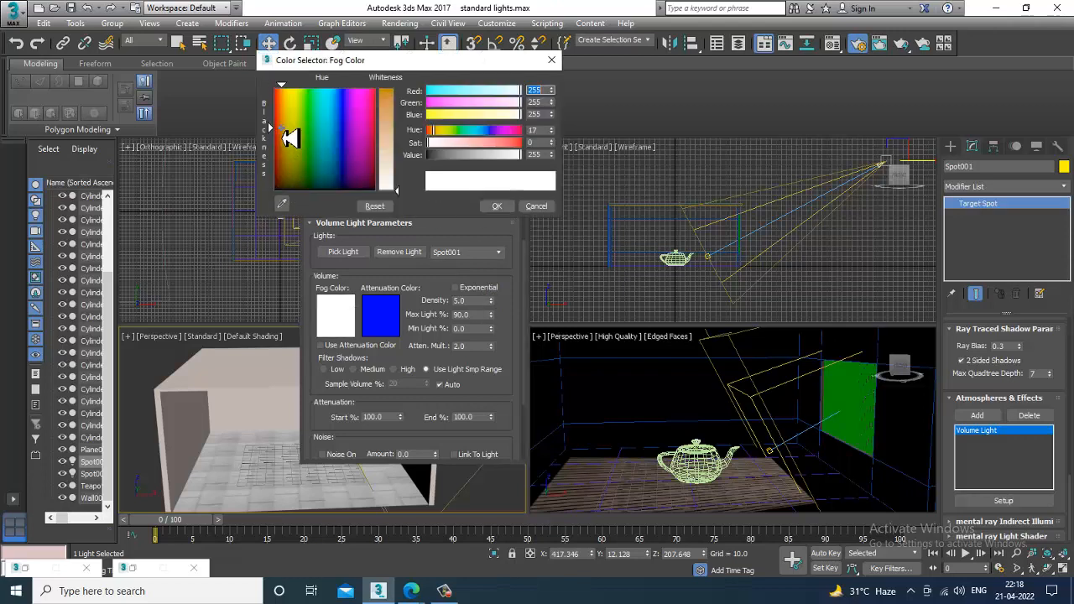
pyautogui.click(373, 173)
pyautogui.click(497, 205)
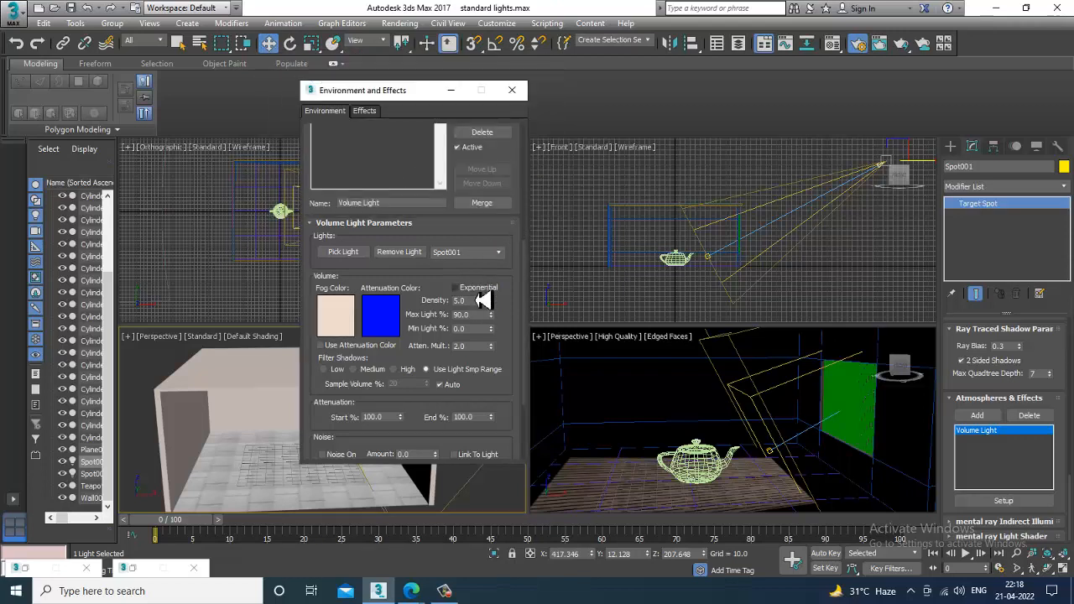
pyautogui.moveTo(476, 299); pyautogui.dragTo(414, 309)
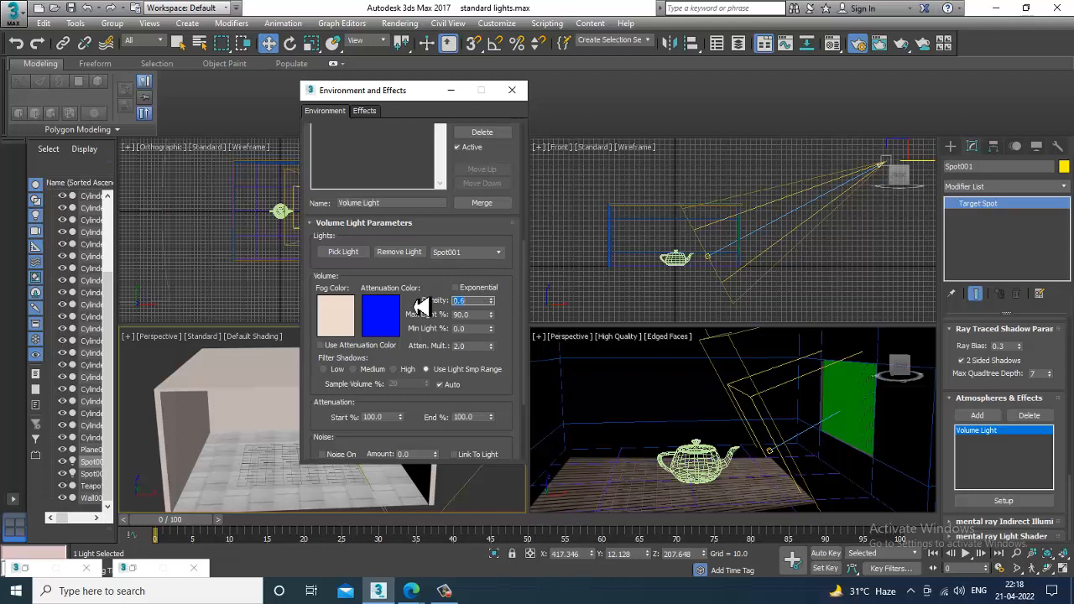
pyautogui.moveTo(433, 435); pyautogui.dragTo(427, 338)
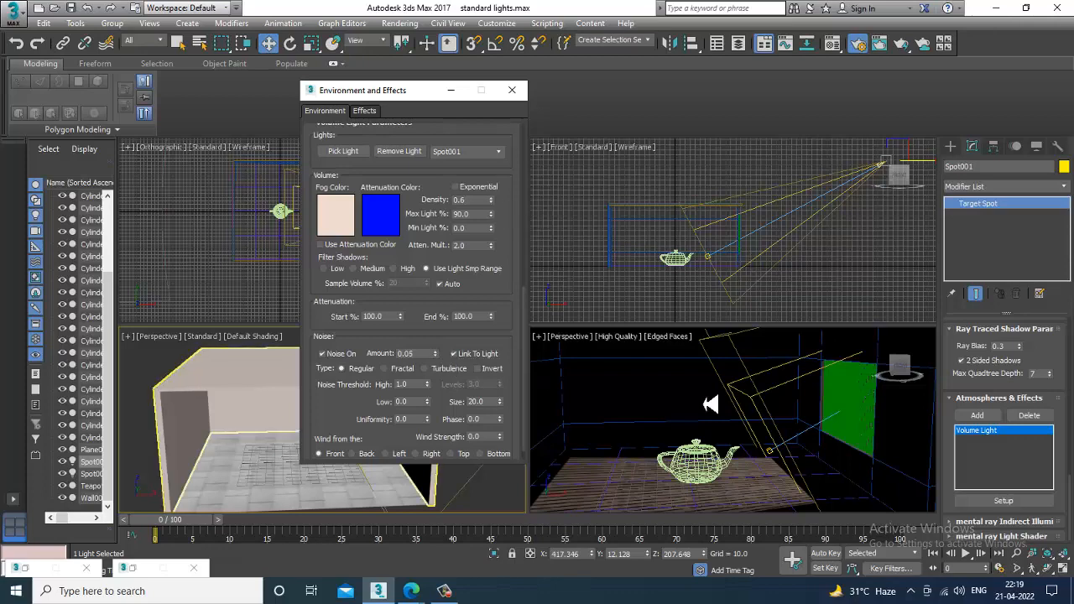
# Step: Render the interior perspective view to check the volume light
pyautogui.click(714, 467)
pyautogui.click(400, 22)
pyautogui.click(415, 39)
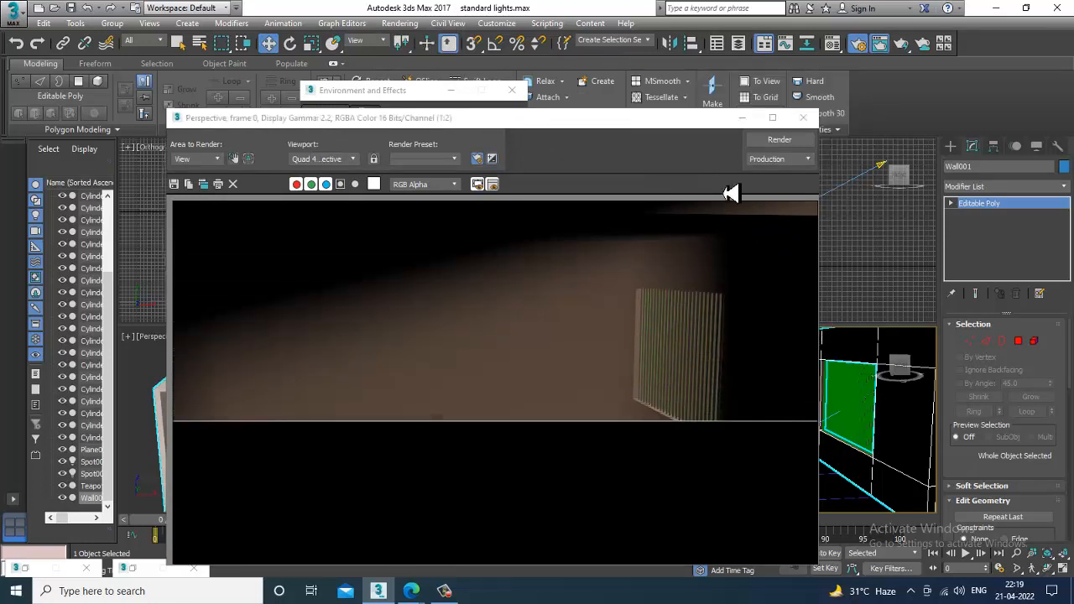
pyautogui.click(804, 118)
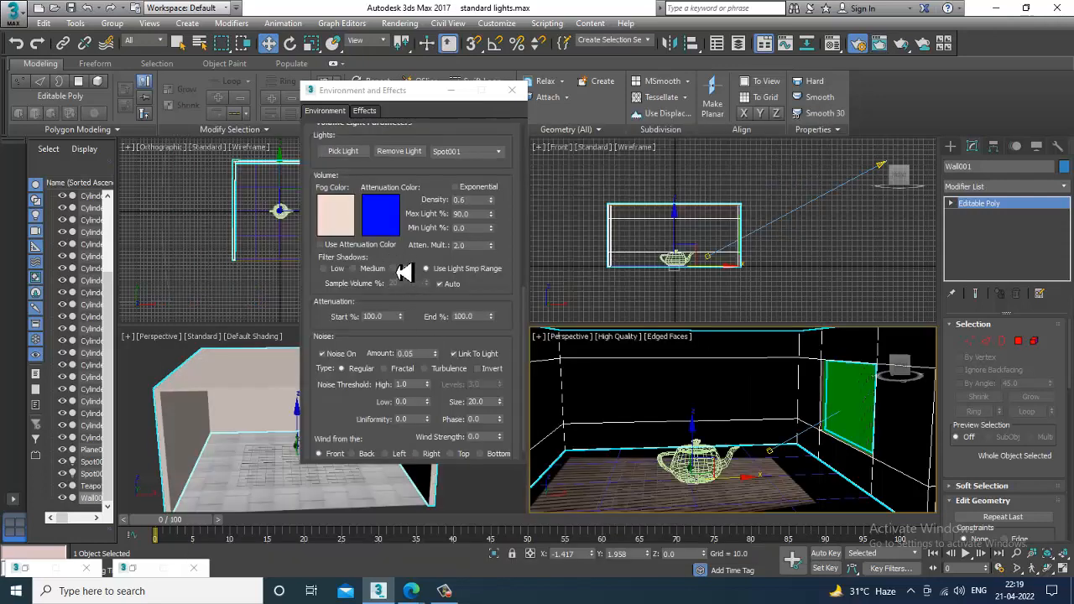
# Step: Set the volume light's density to 0.05 and render the interior perspective view again
pyautogui.scroll(3, 436, 286)
pyautogui.moveTo(475, 270); pyautogui.dragTo(413, 282)
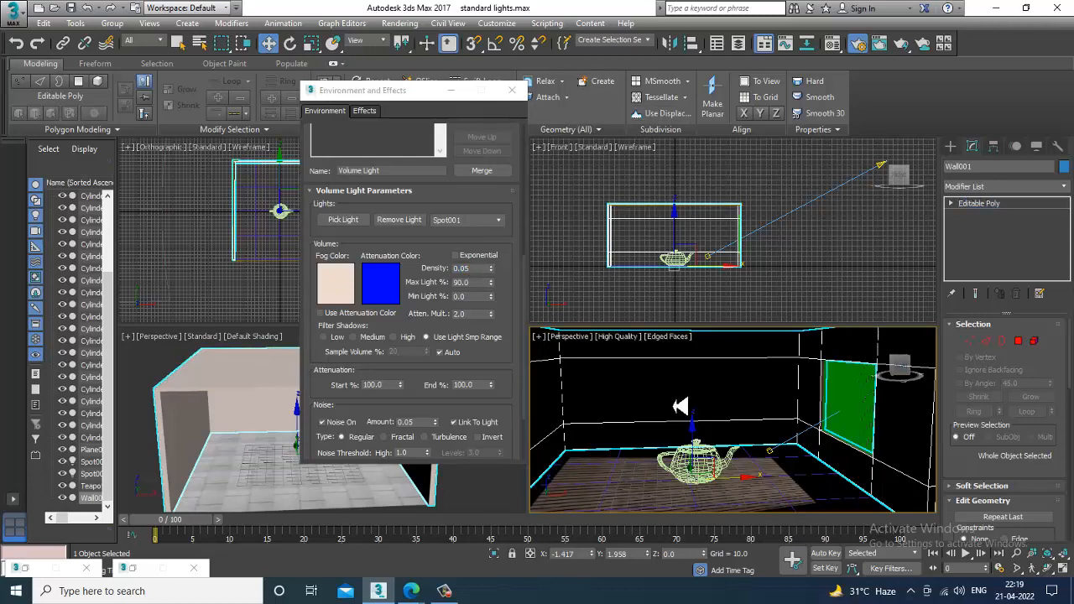
pyautogui.hotkey('alt', 'w')
pyautogui.click(400, 22)
pyautogui.click(419, 38)
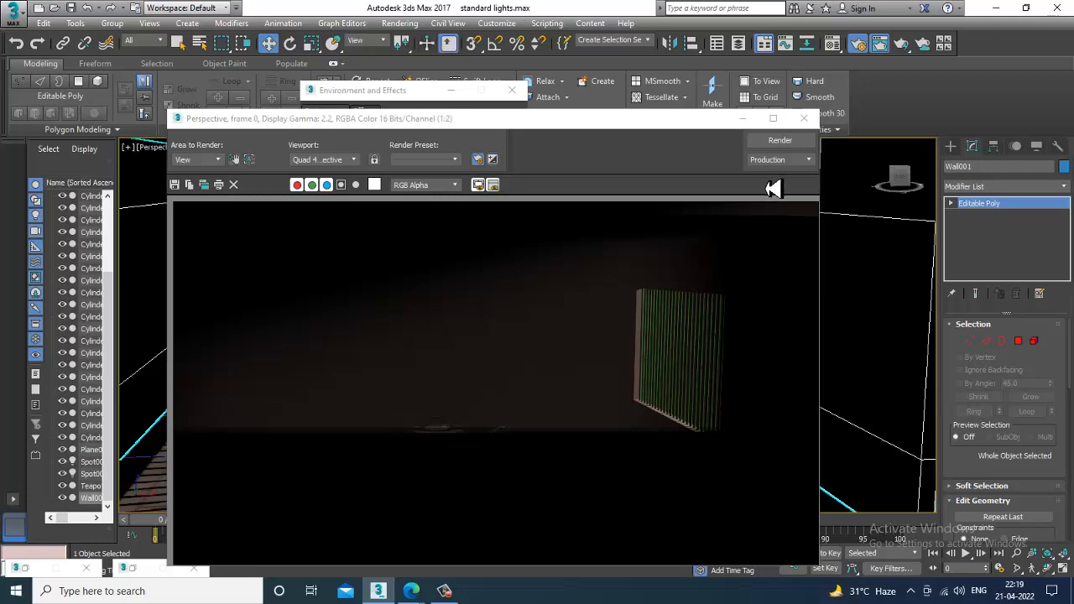
pyautogui.click(804, 119)
# Step: Return to the four-viewport layout and put away the Environment and Effects window to reveal the spotlight
pyautogui.hotkey('alt', 'w')
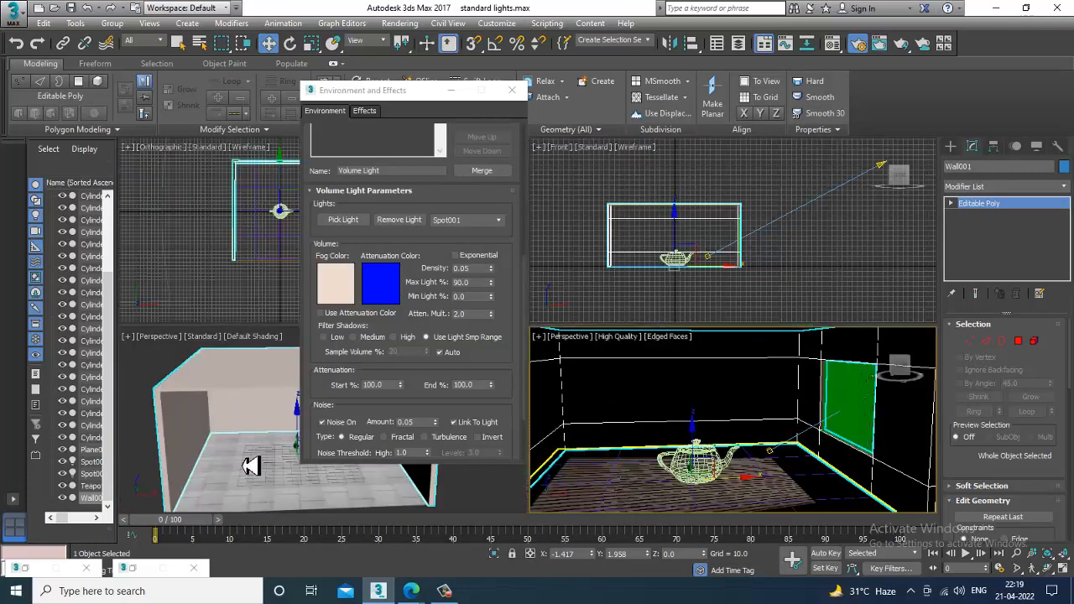
pyautogui.scroll(-5, 218, 470)
pyautogui.keyDown('alt'); pyautogui.moveTo(202, 470); pyautogui.dragTo(272, 426, button='middle'); pyautogui.keyUp('alt')
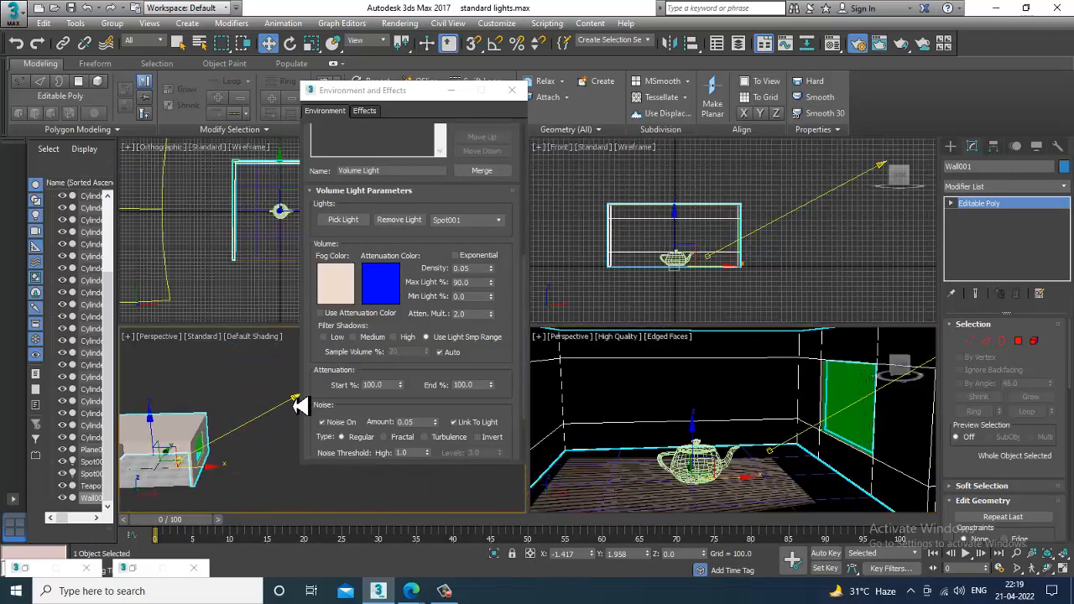
pyautogui.click(295, 400)
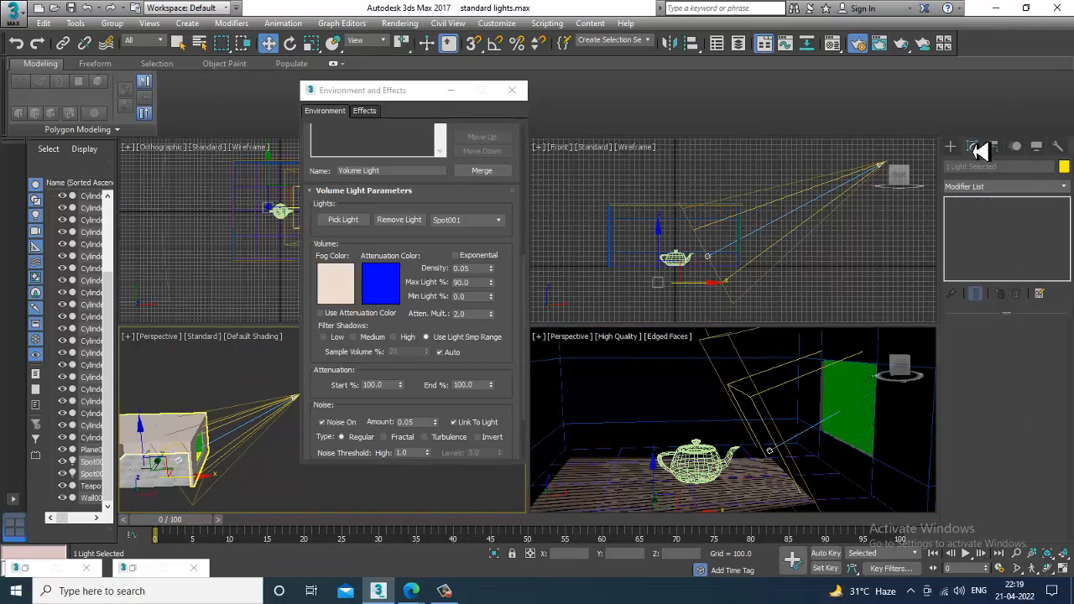
pyautogui.click(451, 89)
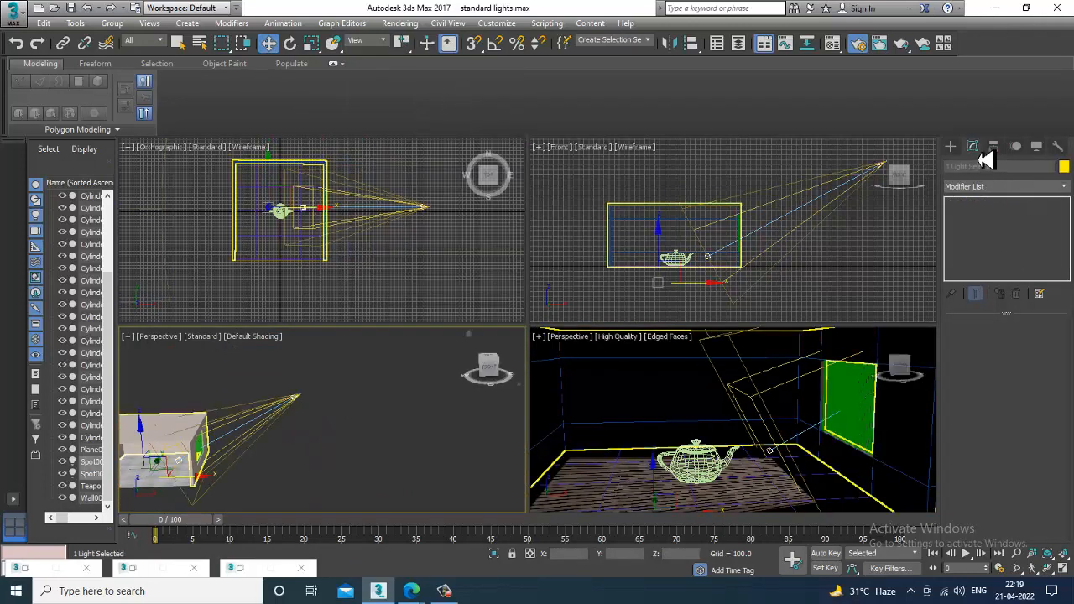
# Step: Select the spotlight source outside the room and change its light color to a near-white
pyautogui.click(951, 147)
pyautogui.moveTo(299, 434); pyautogui.dragTo(340, 418, button='middle')
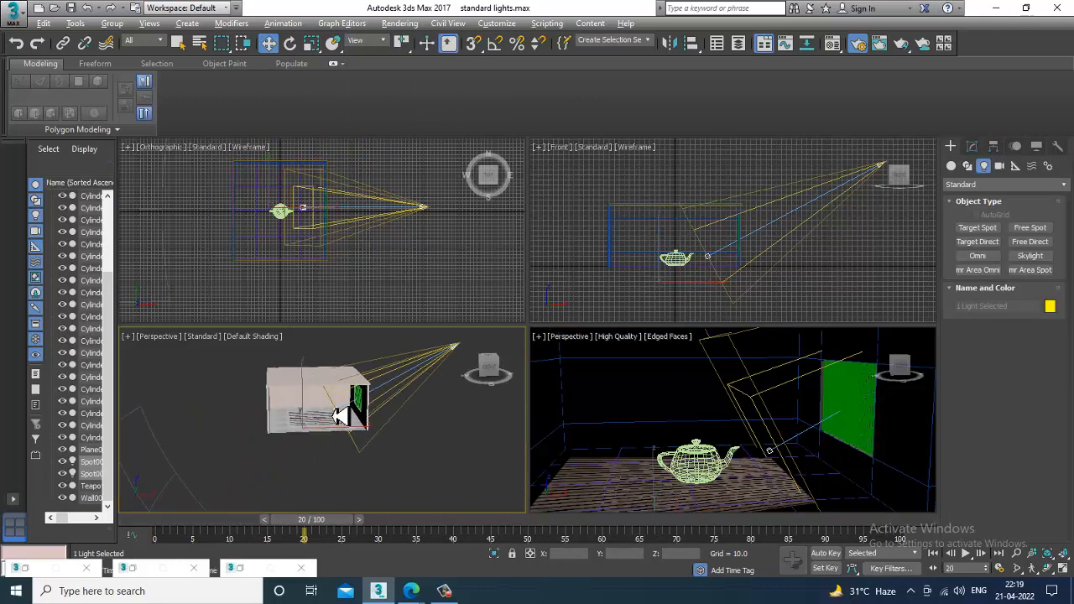
pyautogui.press('/')
pyautogui.moveTo(414, 427); pyautogui.dragTo(335, 460, button='middle')
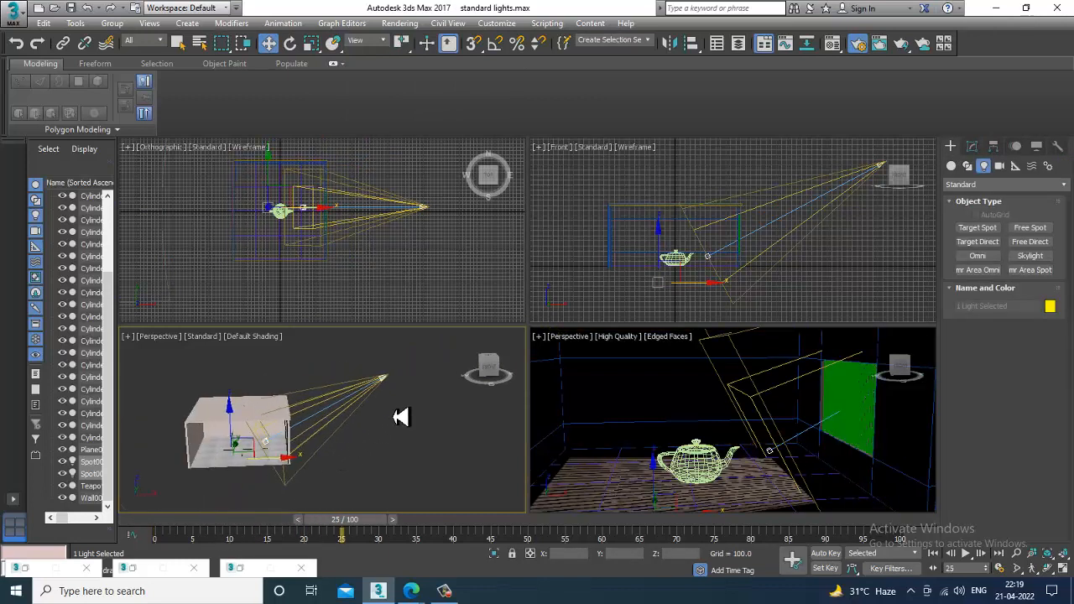
pyautogui.click(384, 378)
pyautogui.rightClick(619, 395)
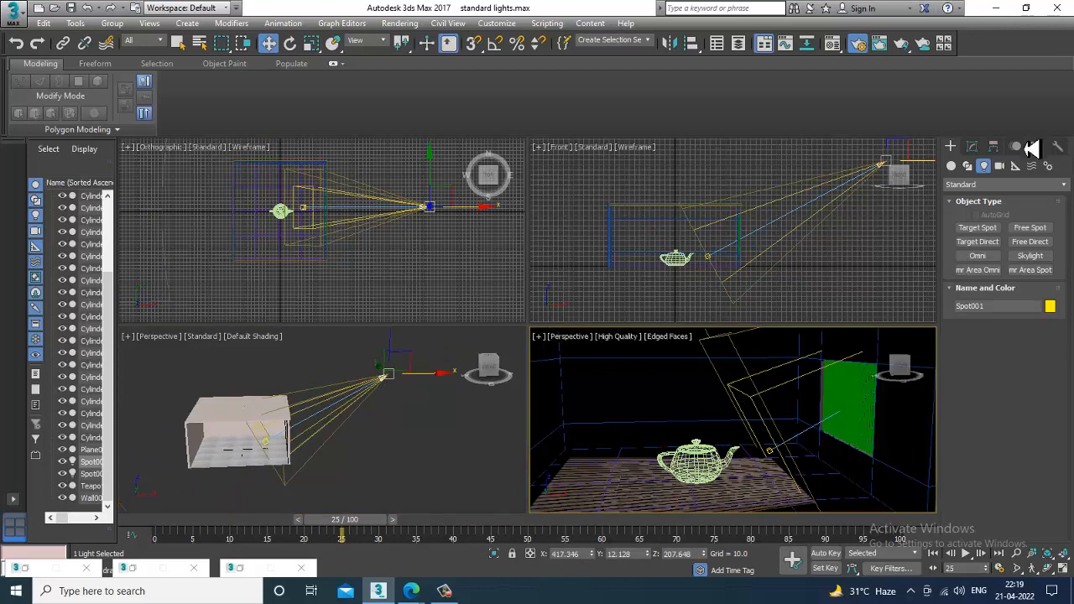
pyautogui.click(976, 148)
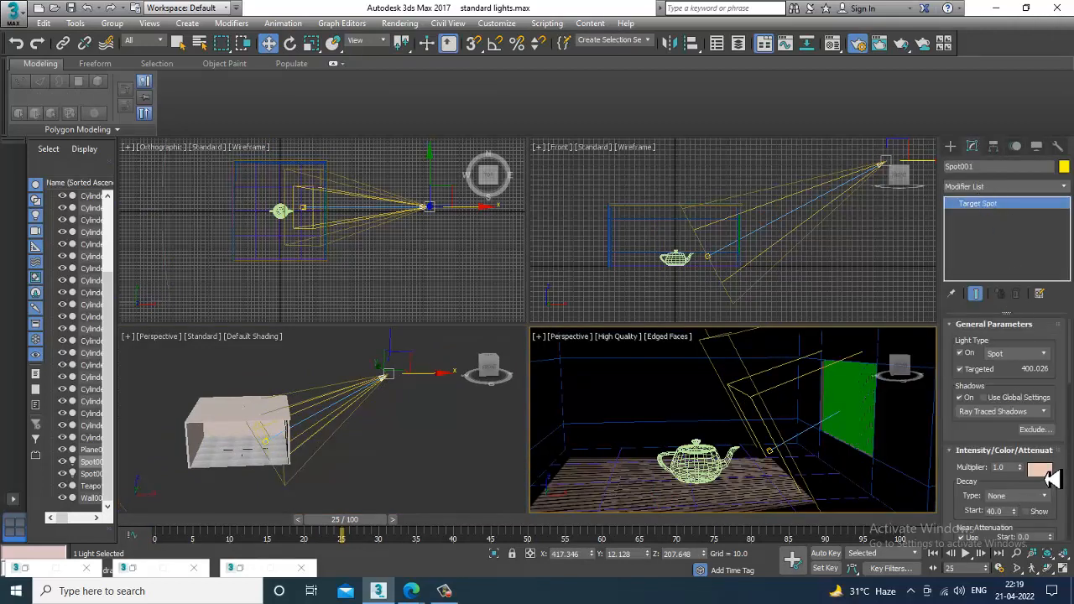
pyautogui.click(1040, 469)
pyautogui.click(288, 158)
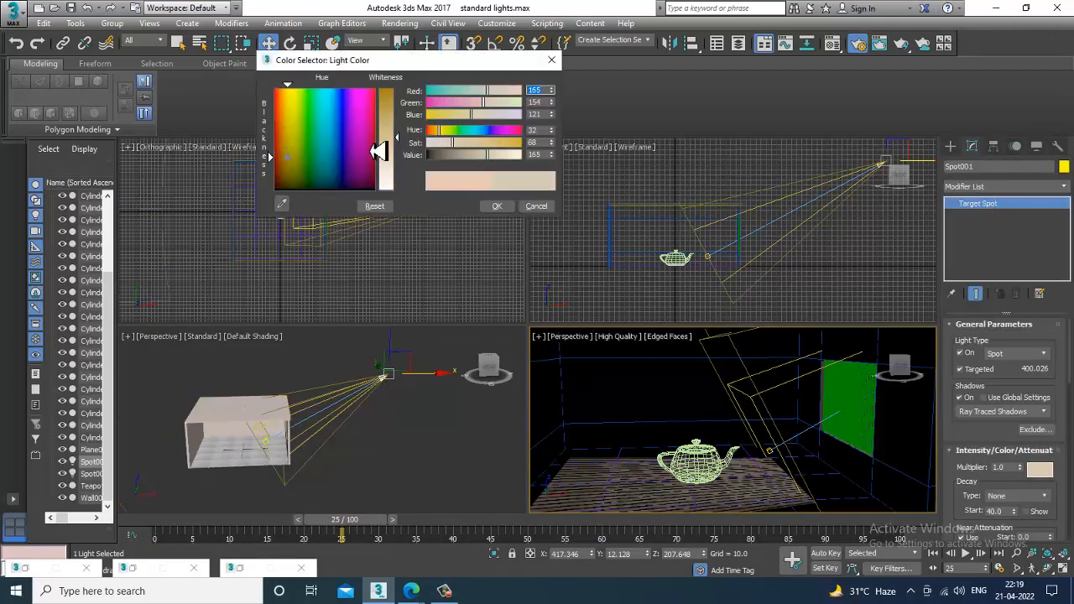
pyautogui.moveTo(379, 151); pyautogui.dragTo(580, 257)
pyautogui.click(497, 205)
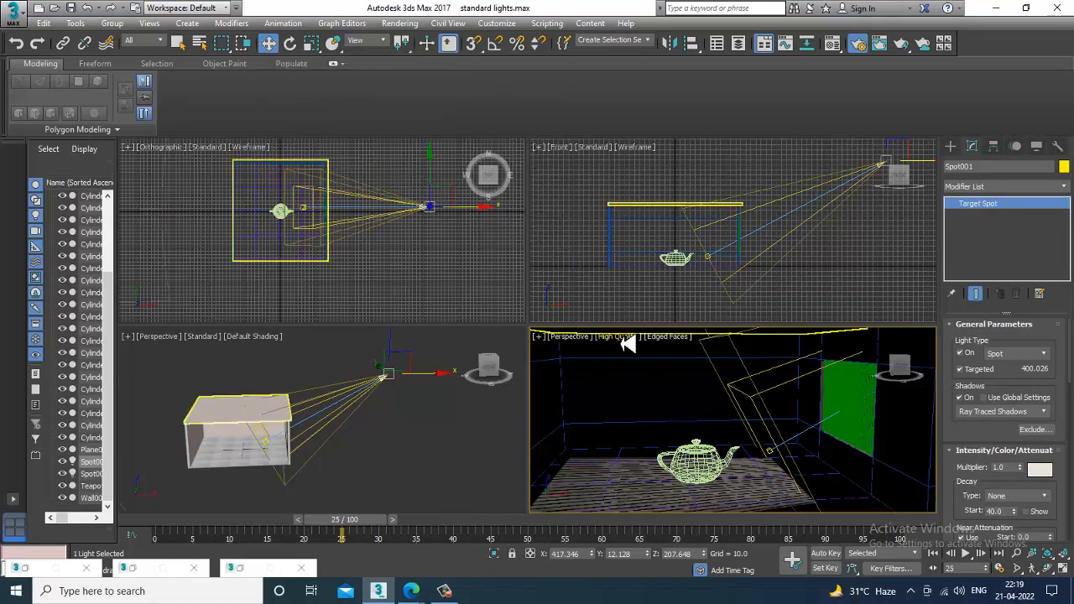
# Step: Render the enlarged interior perspective view to check the new light color, then close the render
pyautogui.click(627, 354)
pyautogui.hotkey('alt', 'w')
pyautogui.hotkey('shift', 'q')
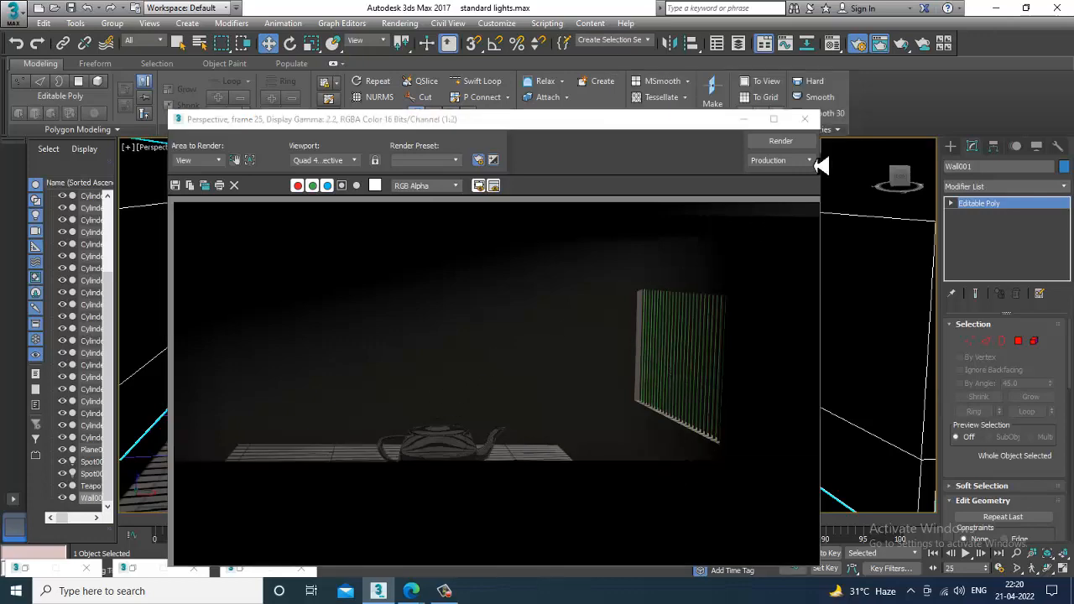
pyautogui.click(805, 118)
pyautogui.hotkey('alt', 'w')
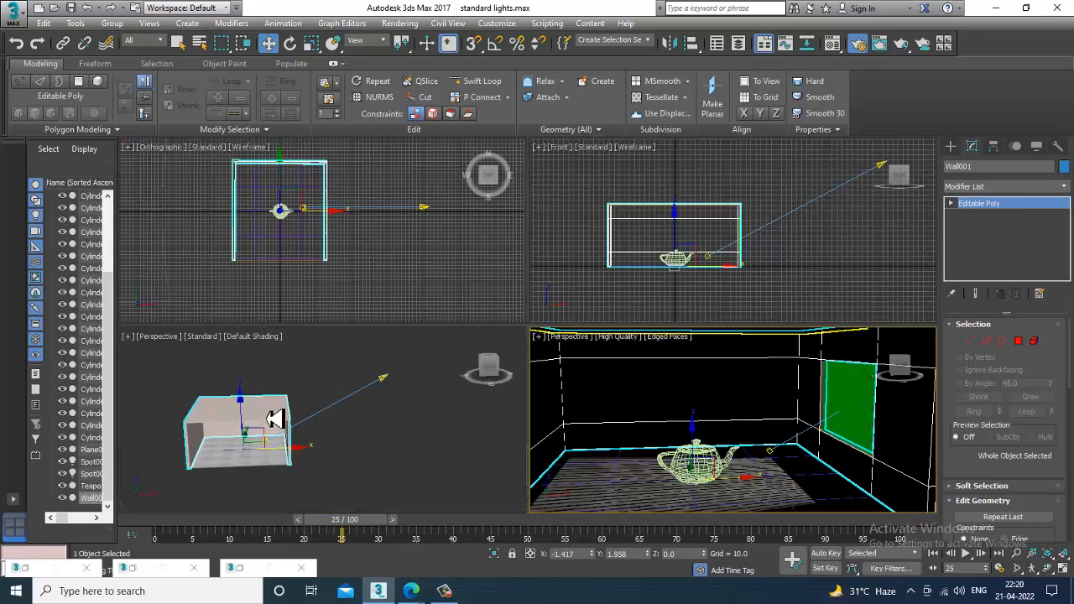
# Step: Raise the spotlight source outside the barred window to a Z height of about 231, keeping its target in place
pyautogui.click(814, 399)
pyautogui.hotkey('alt', 'w')
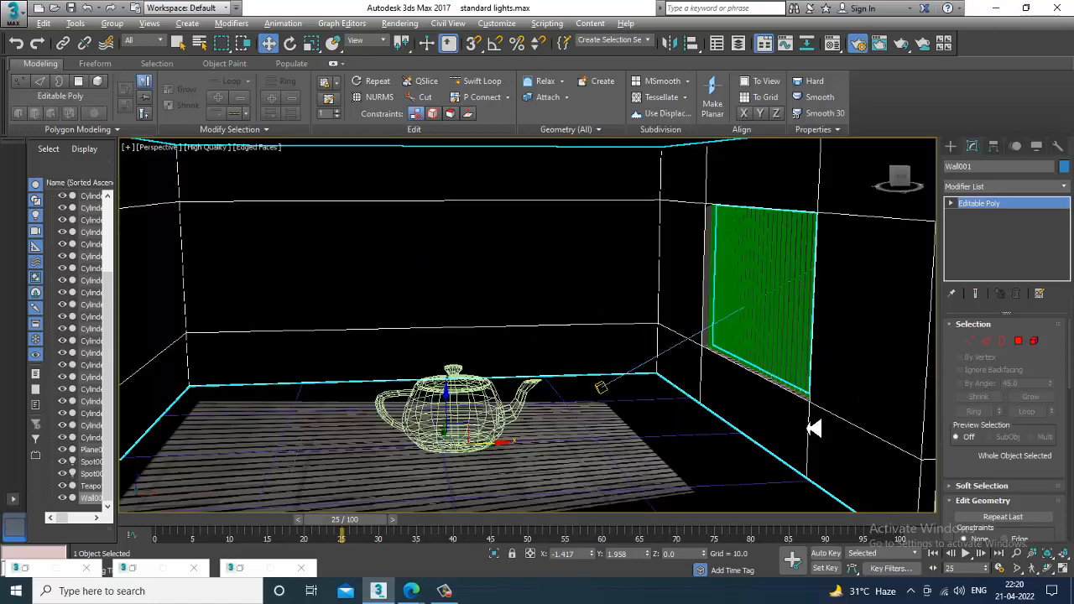
pyautogui.scroll(-6, 815, 427)
pyautogui.keyDown('alt'); pyautogui.moveTo(714, 403); pyautogui.dragTo(607, 264, button='middle'); pyautogui.keyUp('alt')
pyautogui.click(611, 274)
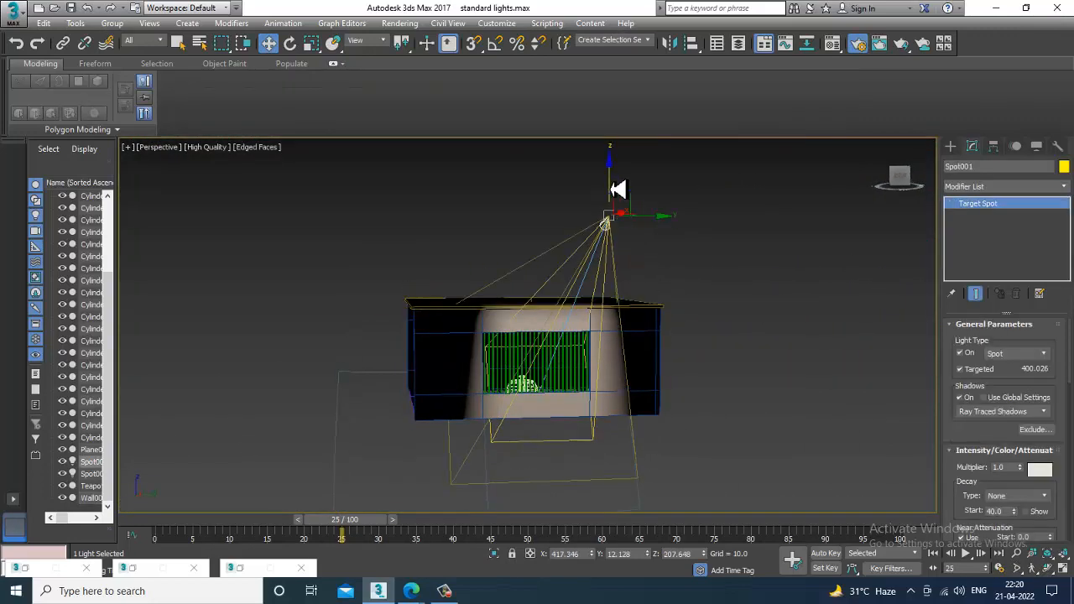
pyautogui.moveTo(612, 190); pyautogui.dragTo(615, 159)
pyautogui.keyDown('alt'); pyautogui.moveTo(496, 315); pyautogui.dragTo(614, 304, button='middle'); pyautogui.keyUp('alt')
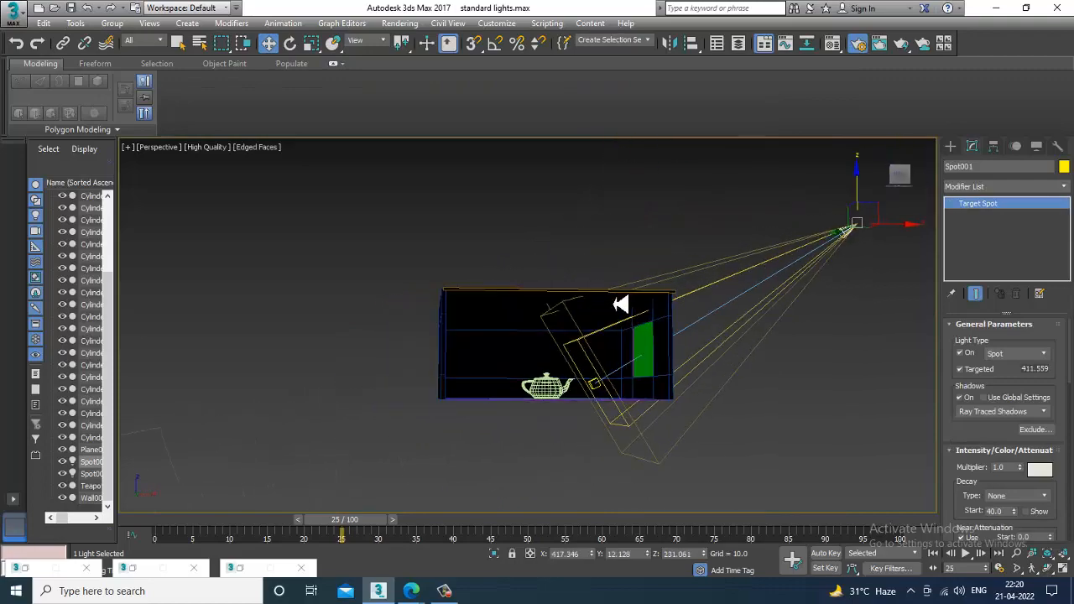
pyautogui.scroll(6, 618, 393)
pyautogui.keyDown('alt'); pyautogui.moveTo(616, 397); pyautogui.dragTo(636, 387, button='middle'); pyautogui.keyUp('alt')
pyautogui.moveTo(637, 387); pyautogui.dragTo(709, 400, button='middle')
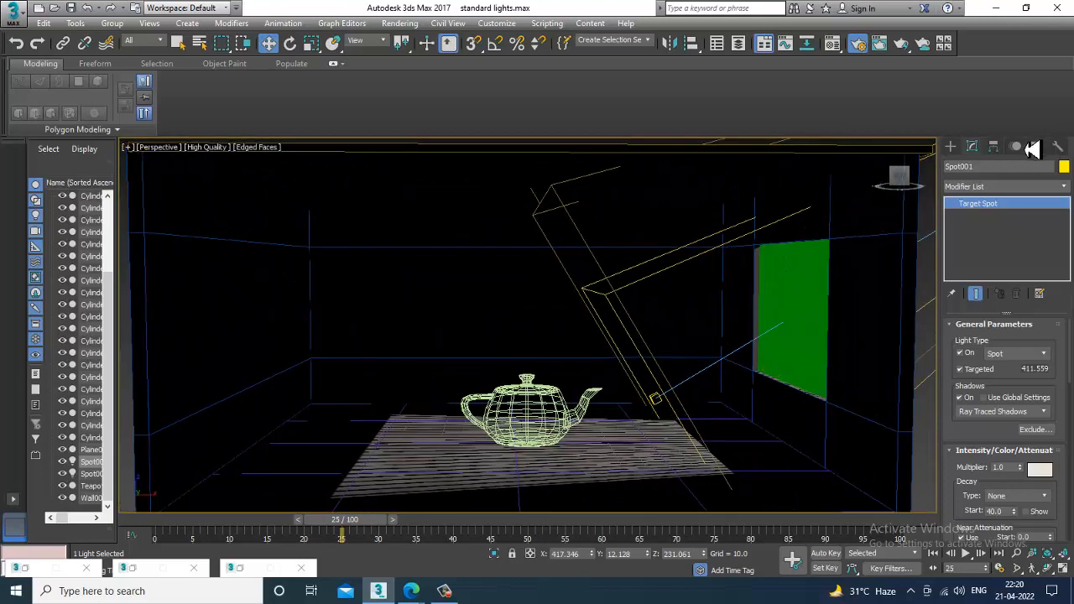
# Step: Set the spotlight's Volume Light density to 0.09 and its noise to Fractal with a high threshold of 0.93
pyautogui.hotkey('alt', 'w')
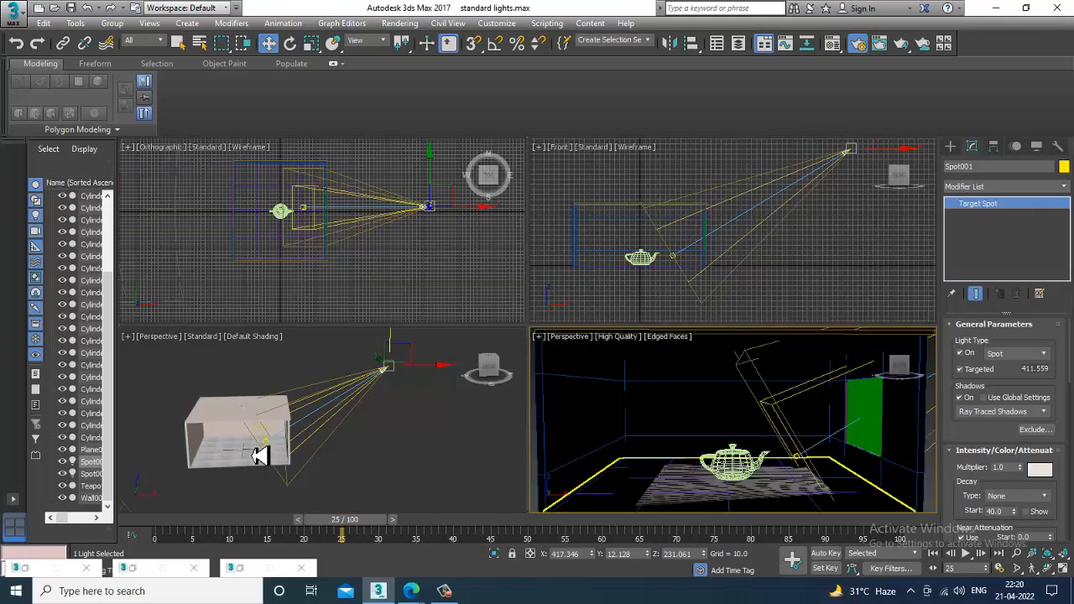
pyautogui.click(401, 433)
pyautogui.click(383, 371)
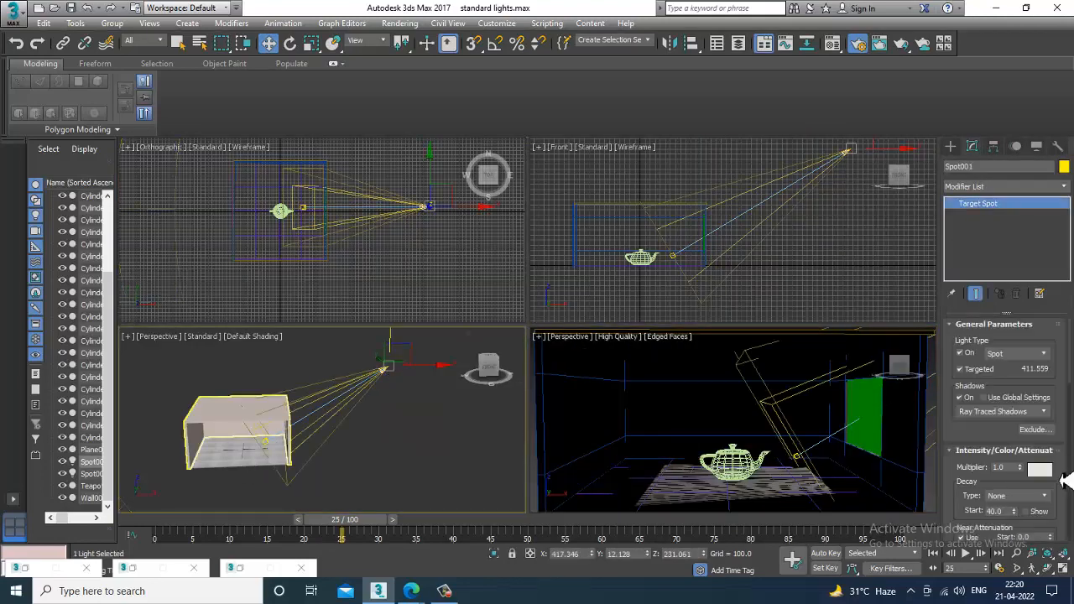
pyautogui.scroll(-5, 977, 447)
pyautogui.scroll(-5, 959, 492)
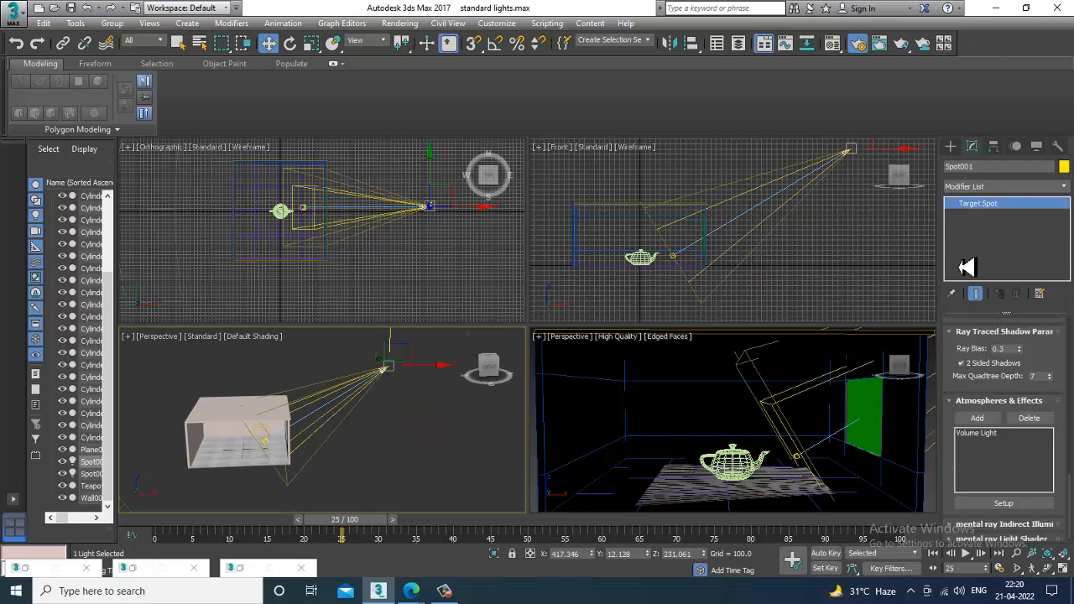
pyautogui.click(1003, 431)
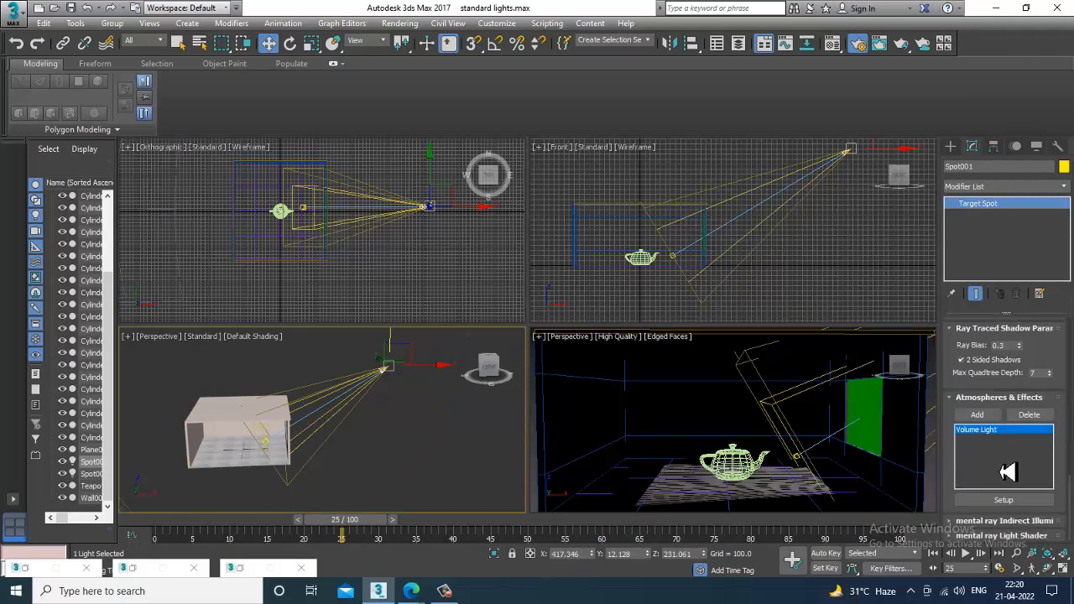
pyautogui.click(1004, 501)
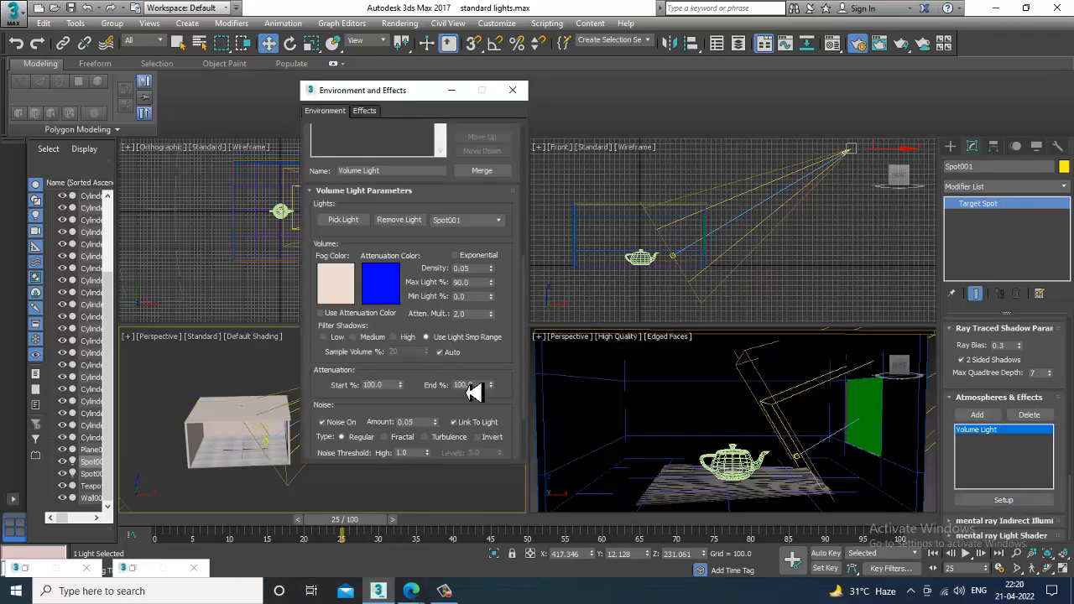
pyautogui.moveTo(475, 270); pyautogui.dragTo(377, 271)
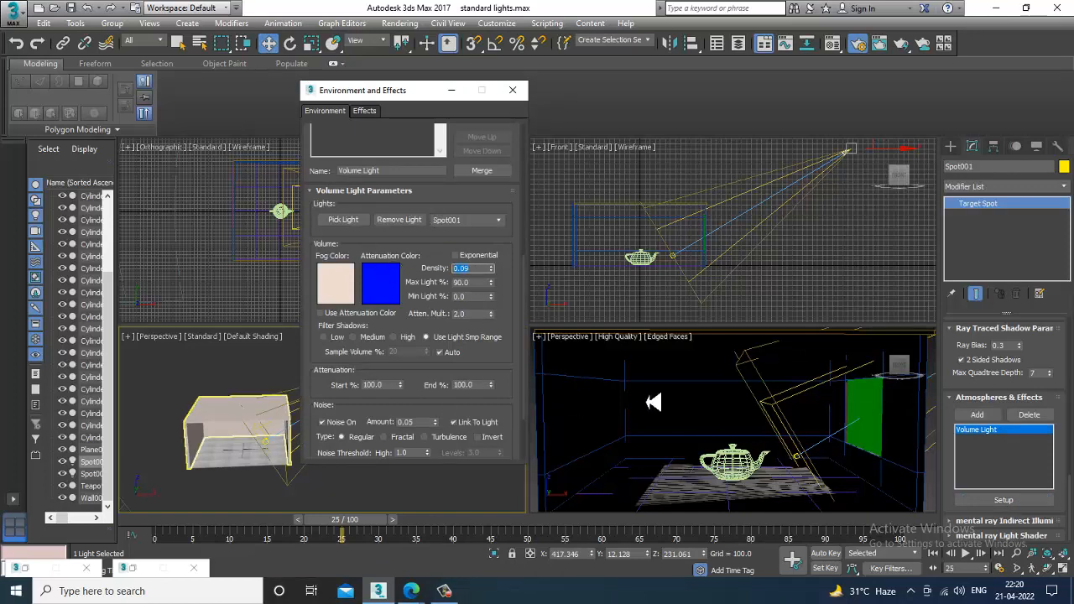
pyautogui.scroll(-3, 383, 372)
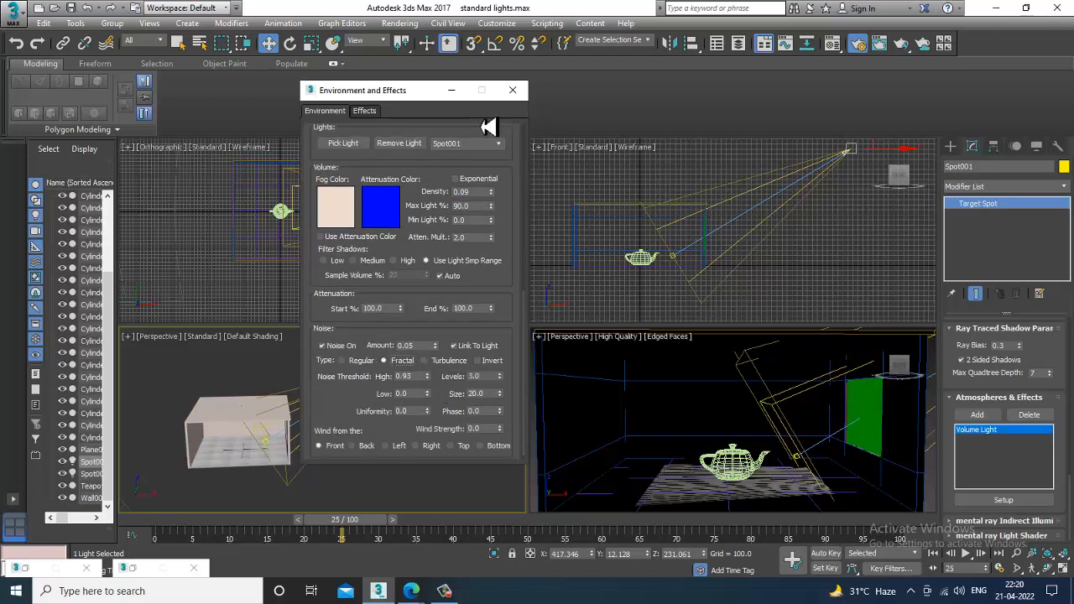
pyautogui.click(452, 89)
# Step: Render the enlarged interior perspective view to check the volume light changes, and stop the render partway
pyautogui.click(673, 412)
pyautogui.hotkey('alt', 'w')
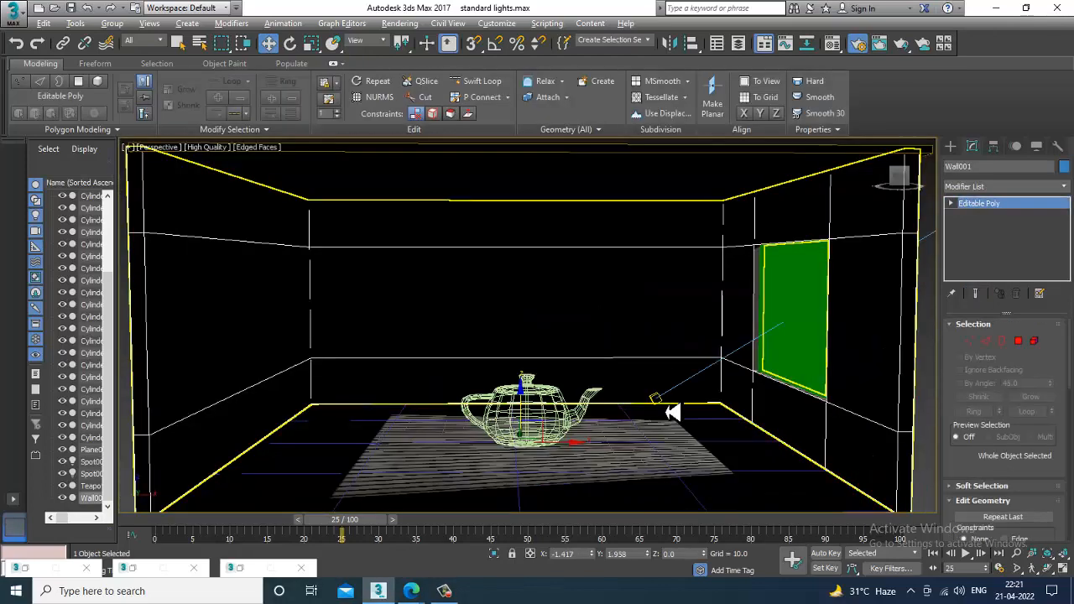
pyautogui.hotkey('shift', 'q')
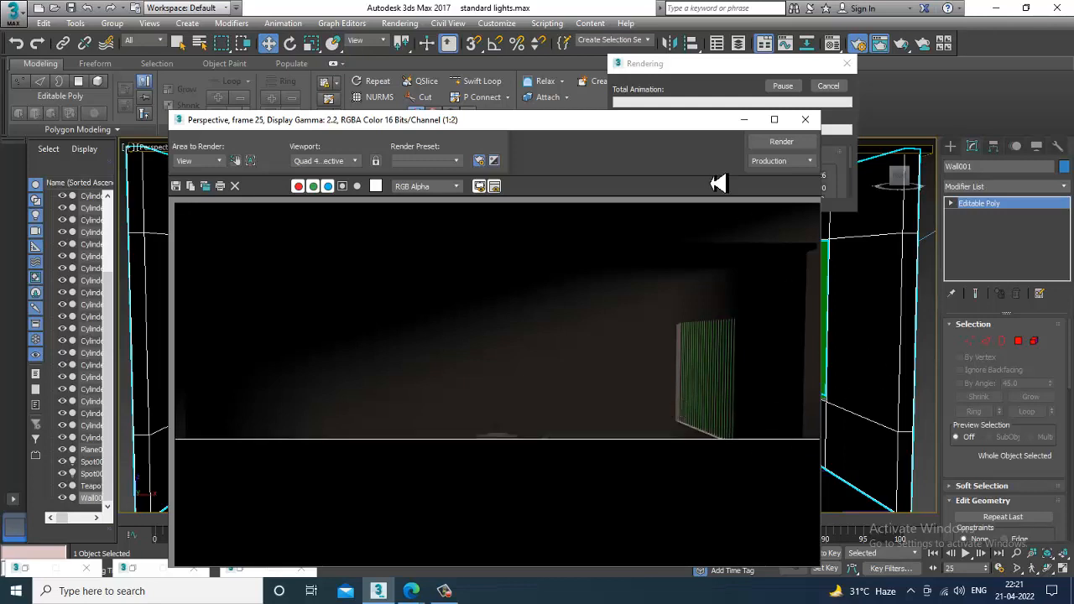
pyautogui.press('Escape')
pyautogui.click(745, 120)
# Step: Create a standard Omni light on the floor in front of the teapot at about X -47, Y -96
pyautogui.click(953, 148)
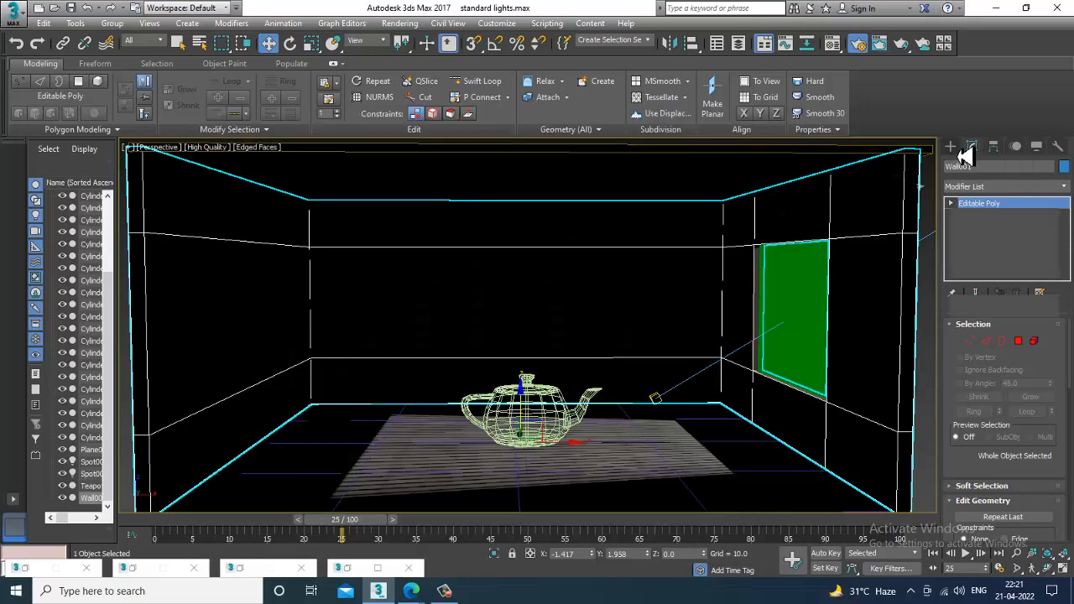
pyautogui.click(966, 232)
pyautogui.click(992, 259)
pyautogui.keyDown('alt'); pyautogui.moveTo(566, 436); pyautogui.dragTo(475, 501, button='middle'); pyautogui.keyUp('alt')
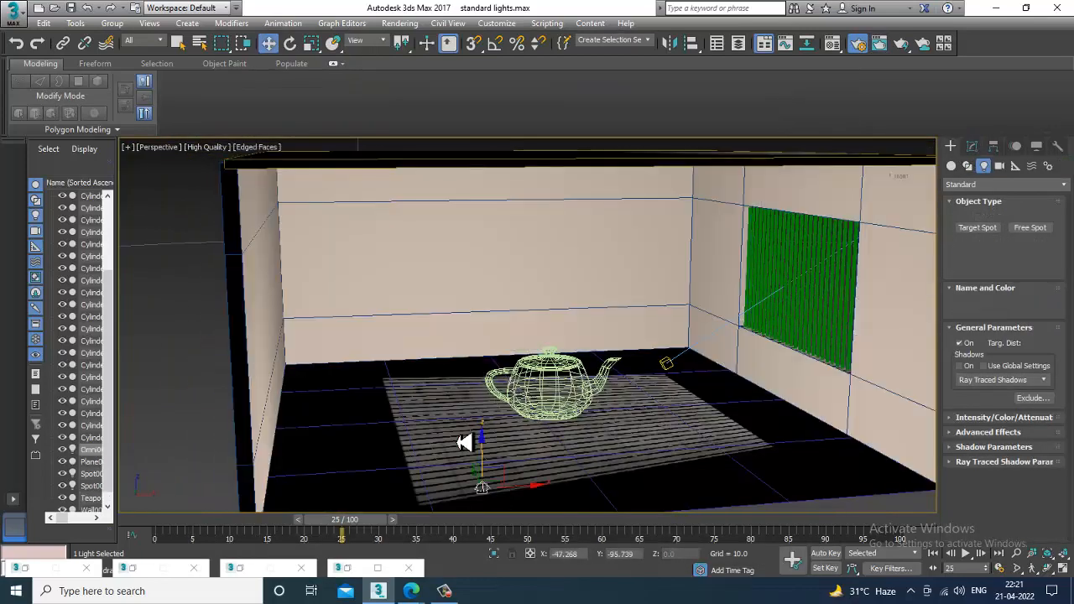
pyautogui.click(489, 462)
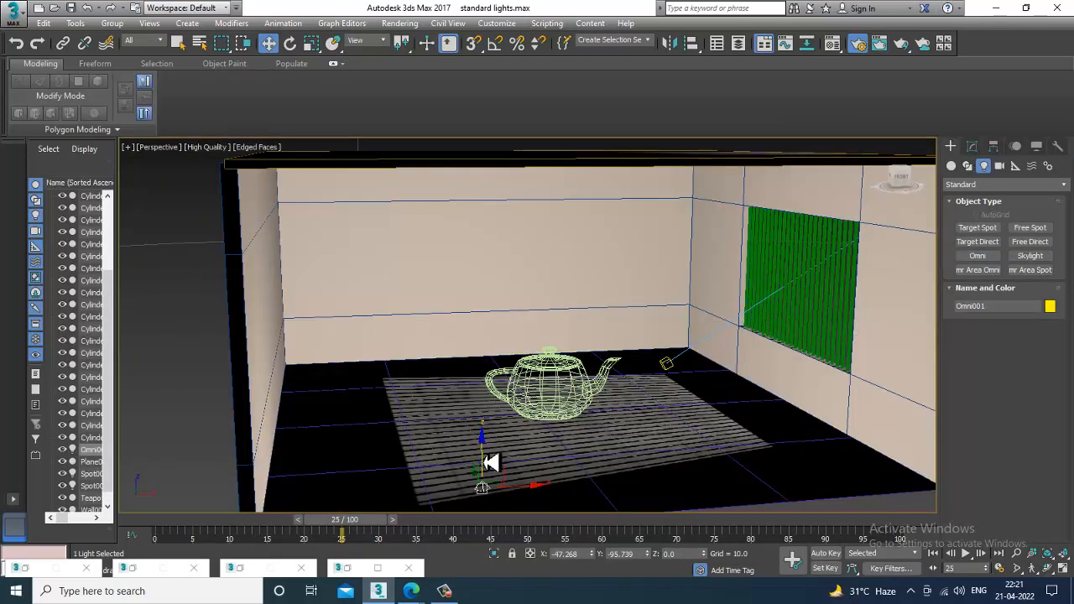
# Step: Raise the omni light to a Z height of about 106, just below the room's ceiling
pyautogui.press('w')
pyautogui.moveTo(491, 463); pyautogui.dragTo(520, 155)
pyautogui.scroll(-5, 541, 206)
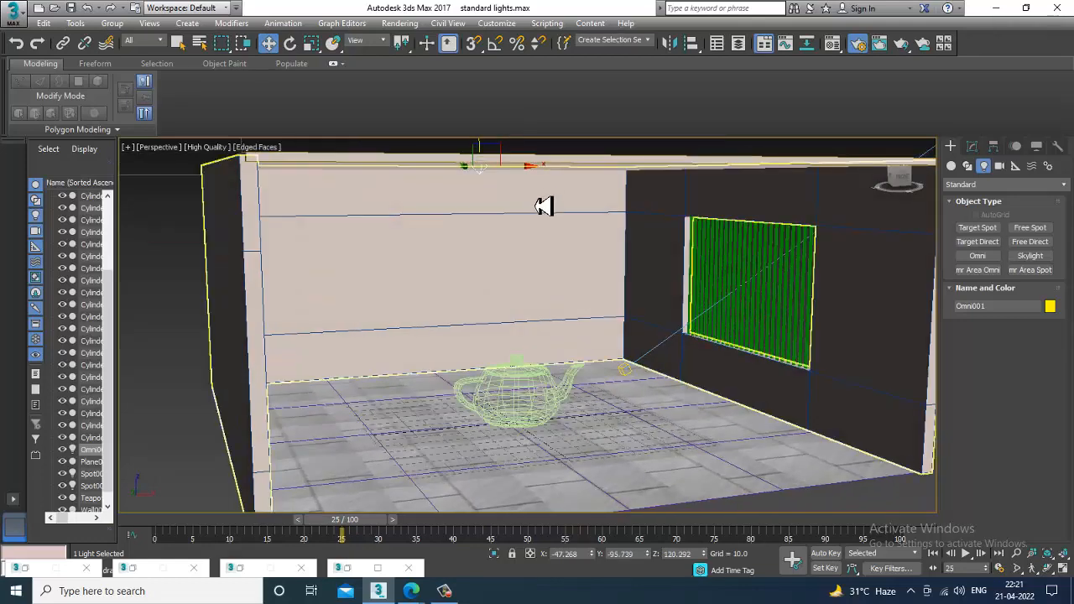
pyautogui.moveTo(506, 245); pyautogui.dragTo(508, 256)
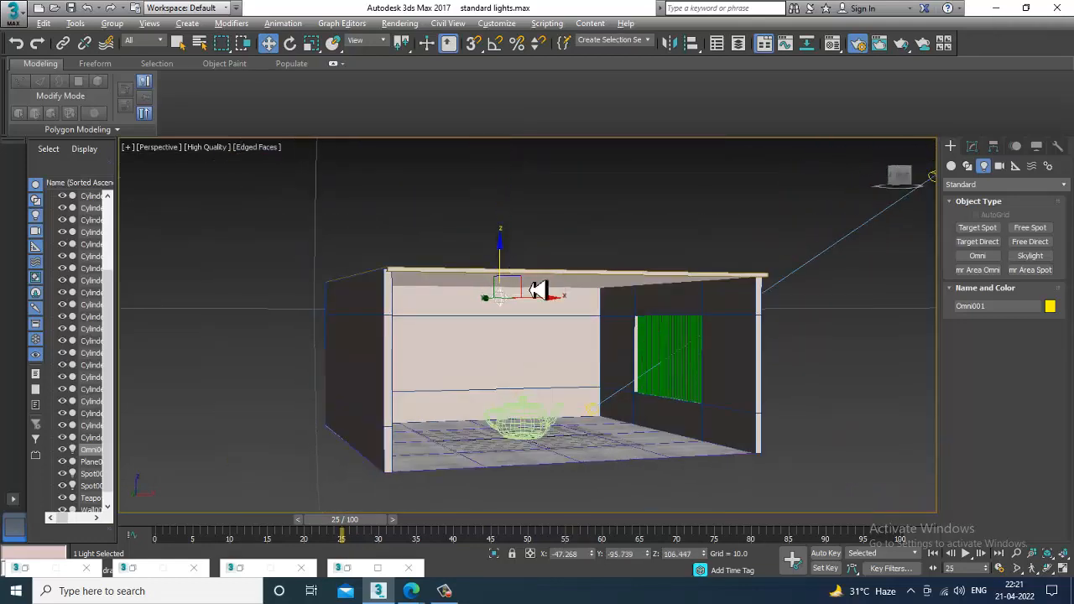
pyautogui.scroll(4, 537, 293)
# Step: Set the omni light's multiplier to 0.4 and turn off the display of its near and far attenuation ranges
pyautogui.click(973, 148)
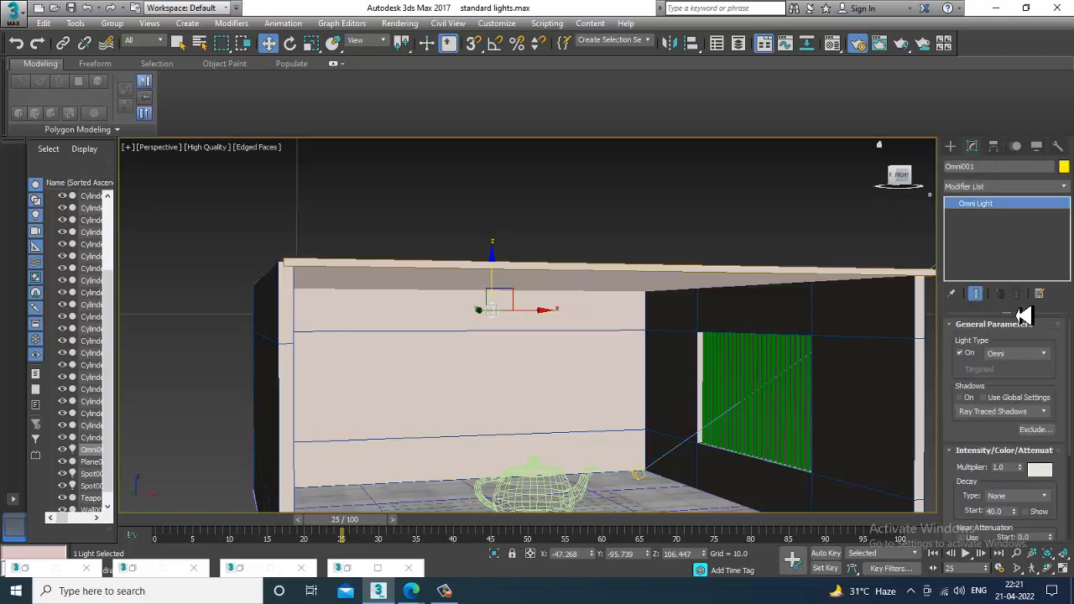
pyautogui.scroll(-3, 988, 433)
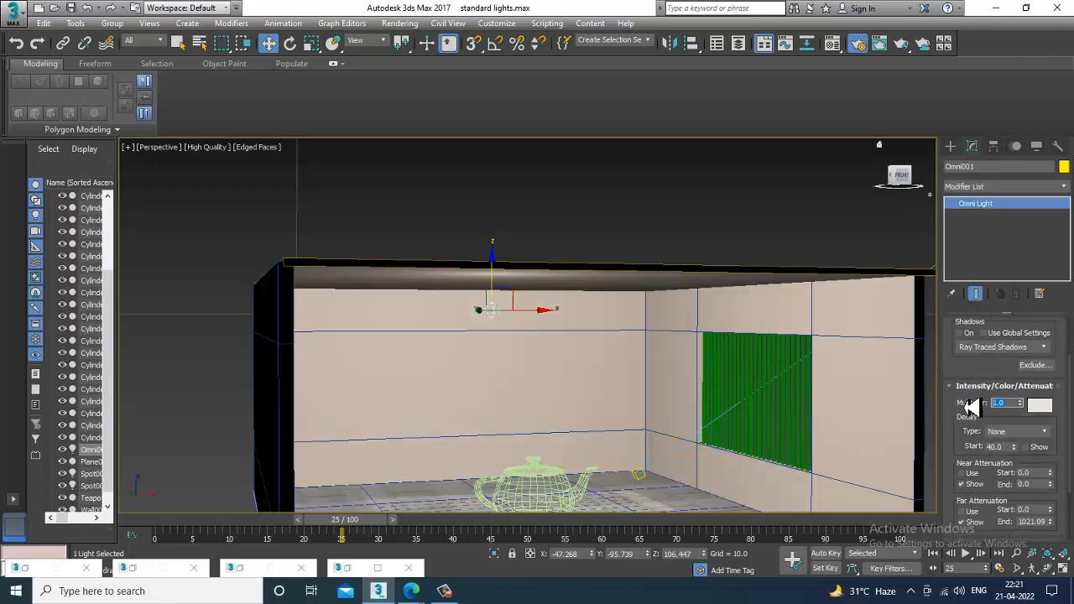
pyautogui.press('Return')
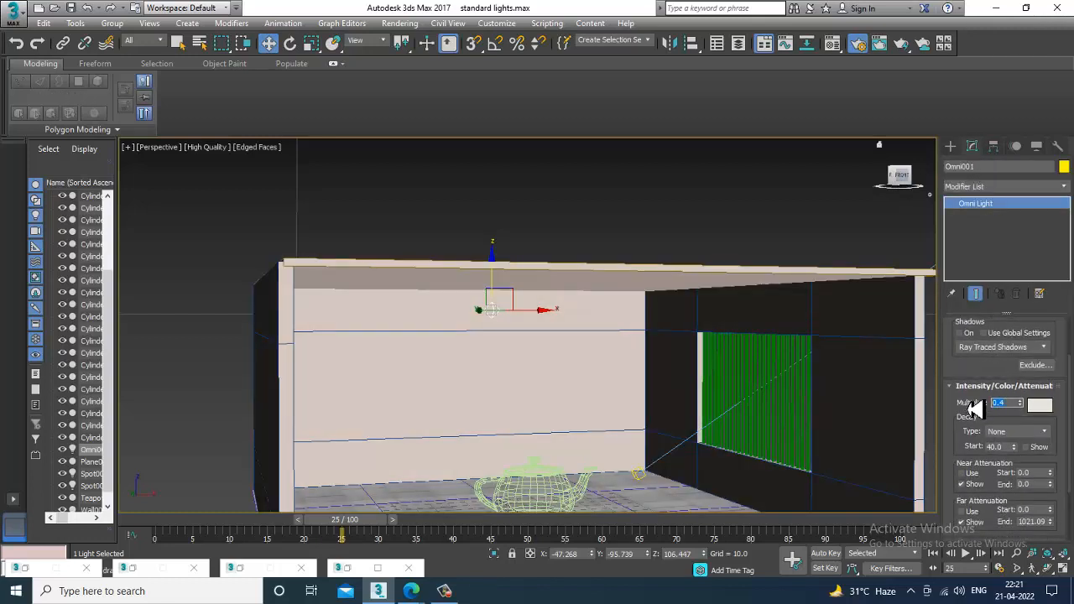
pyautogui.moveTo(966, 369); pyautogui.dragTo(969, 309)
pyautogui.scroll(-1, 974, 336)
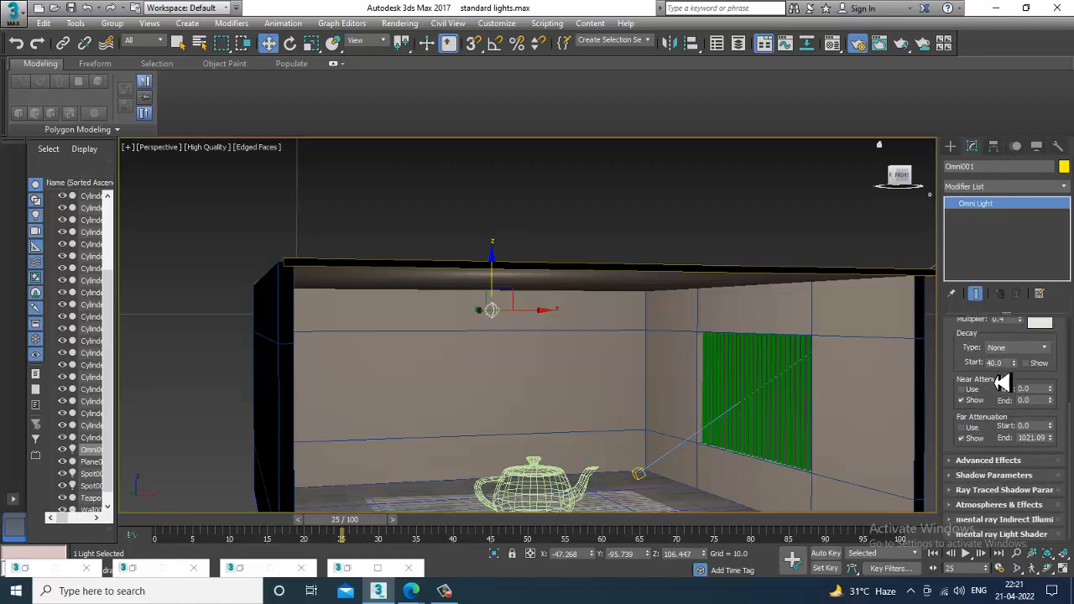
pyautogui.click(962, 439)
pyautogui.keyDown('alt'); pyautogui.moveTo(720, 411); pyautogui.dragTo(668, 370, button='middle'); pyautogui.keyUp('alt')
pyautogui.scroll(3, 669, 400)
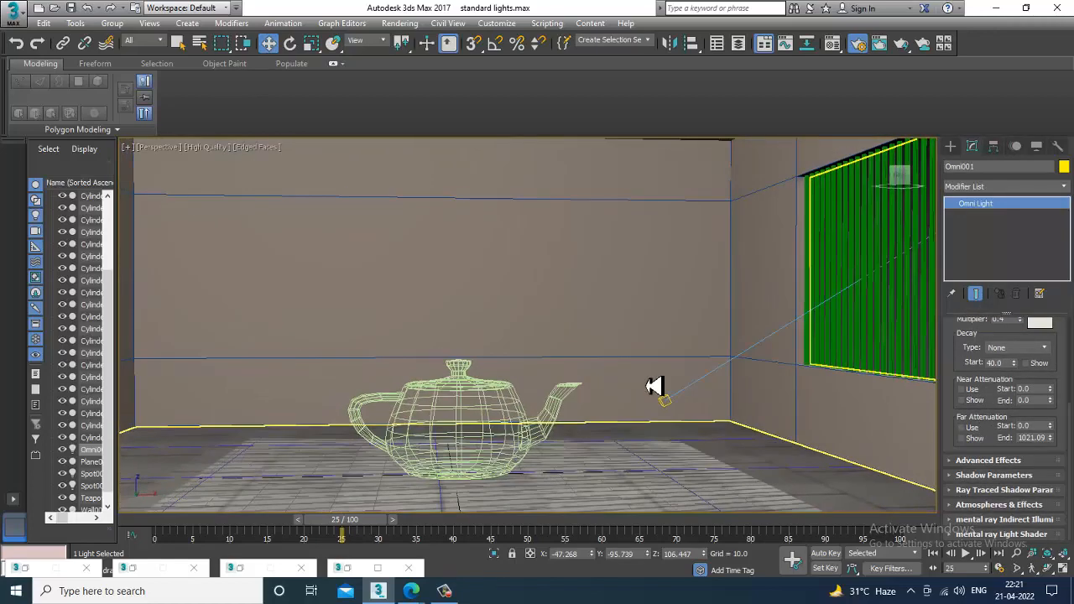
# Step: Render the perspective view to check the room's lighting with the omni fill light, and stop the render partway
pyautogui.click(400, 23)
pyautogui.click(398, 41)
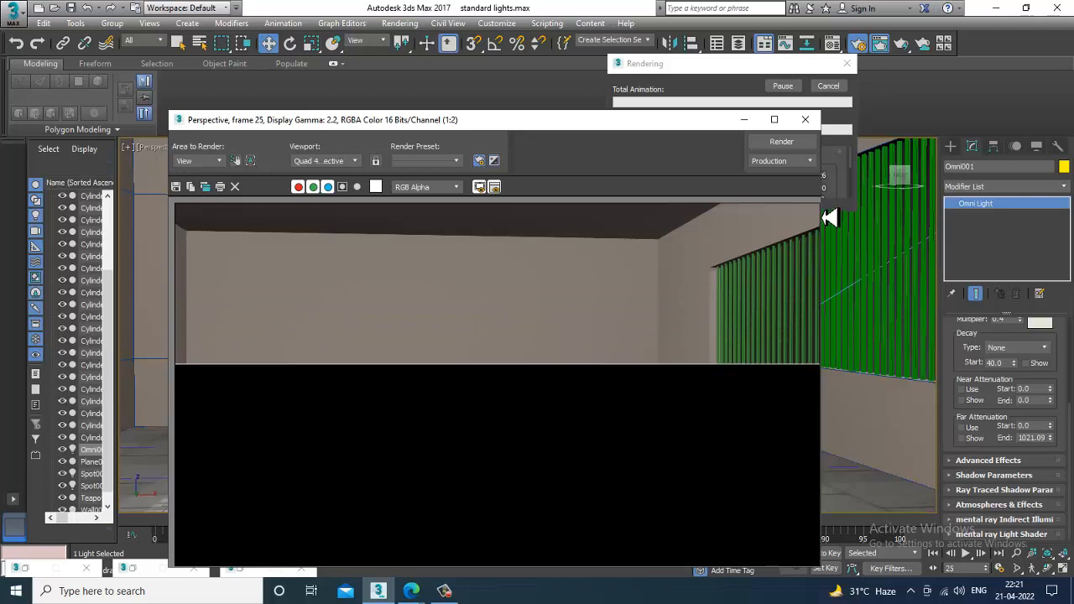
pyautogui.click(806, 120)
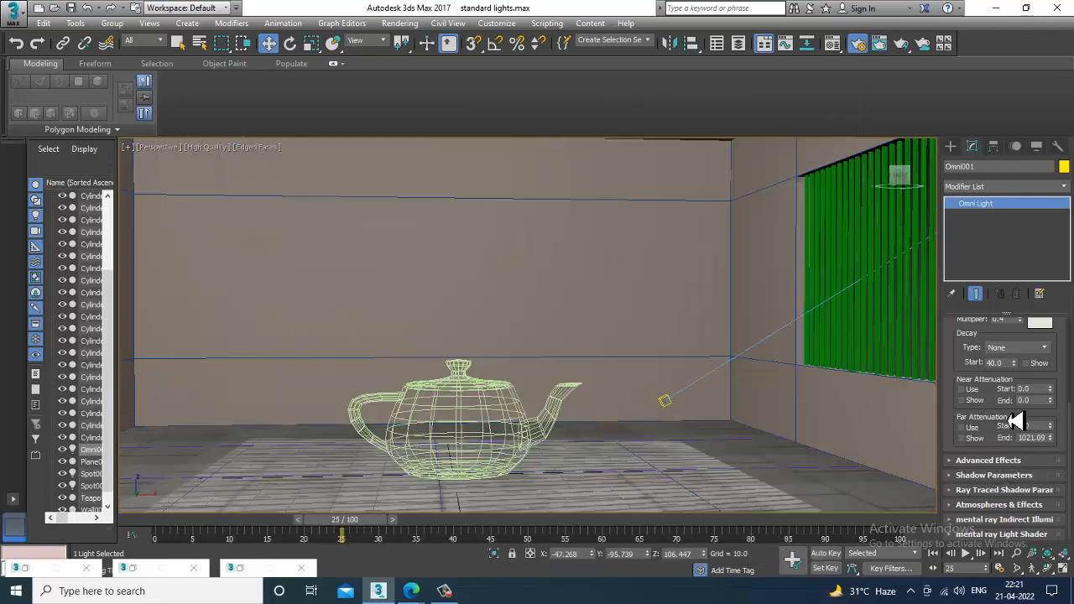
# Step: Dim the omni light by setting its intensity multiplier to 0.05
pyautogui.moveTo(969, 371); pyautogui.dragTo(972, 463)
pyautogui.moveTo(1009, 414); pyautogui.dragTo(965, 418)
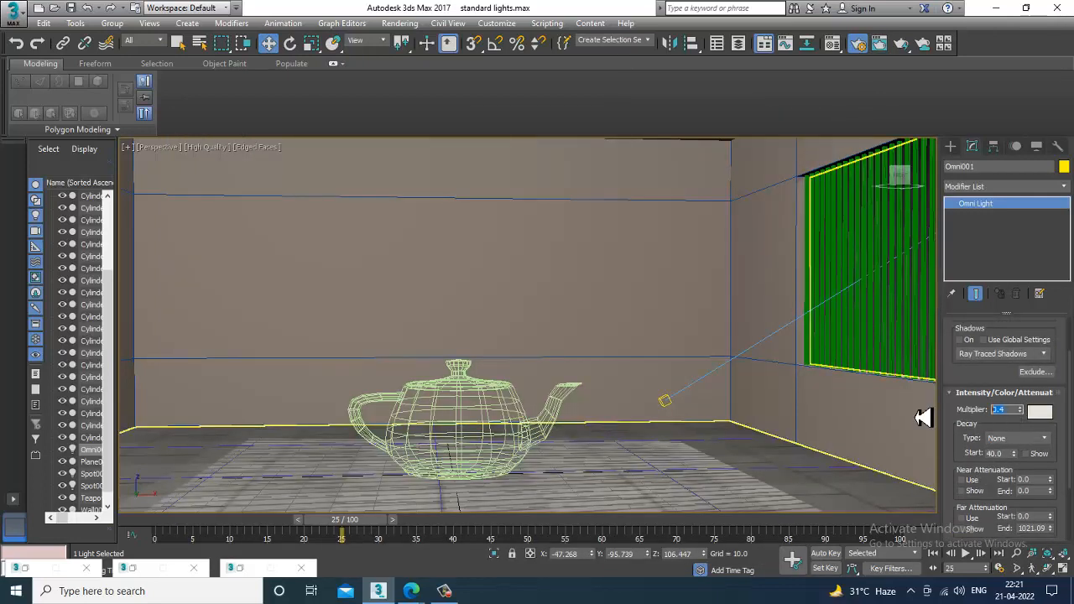
pyautogui.press('Return')
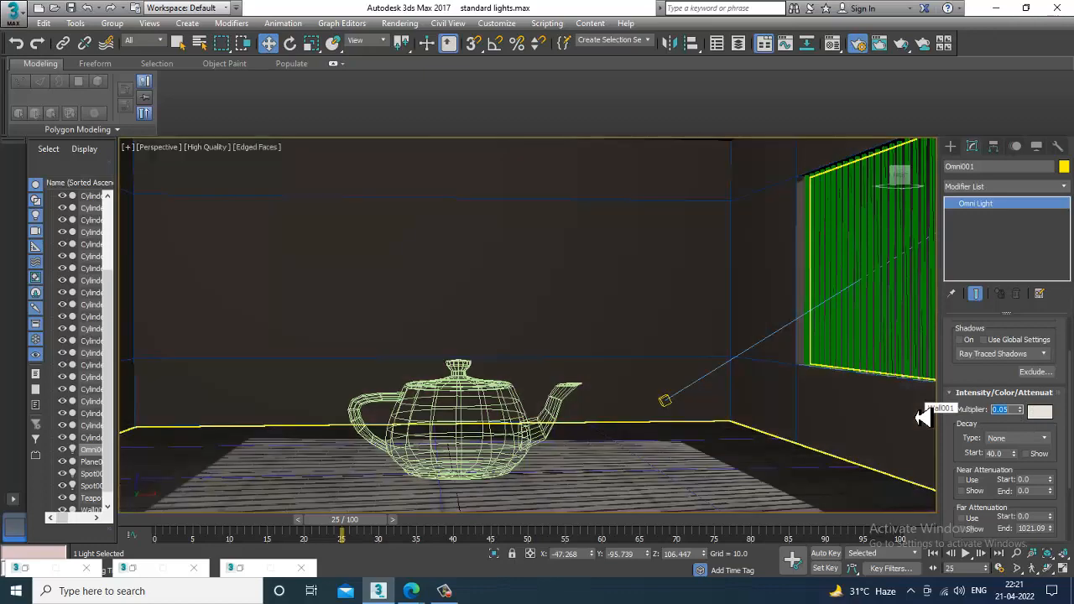
# Step: Render a wider perspective view of the room interior to check the dimmed omni light, and close the render before it finishes
pyautogui.scroll(-5, 637, 383)
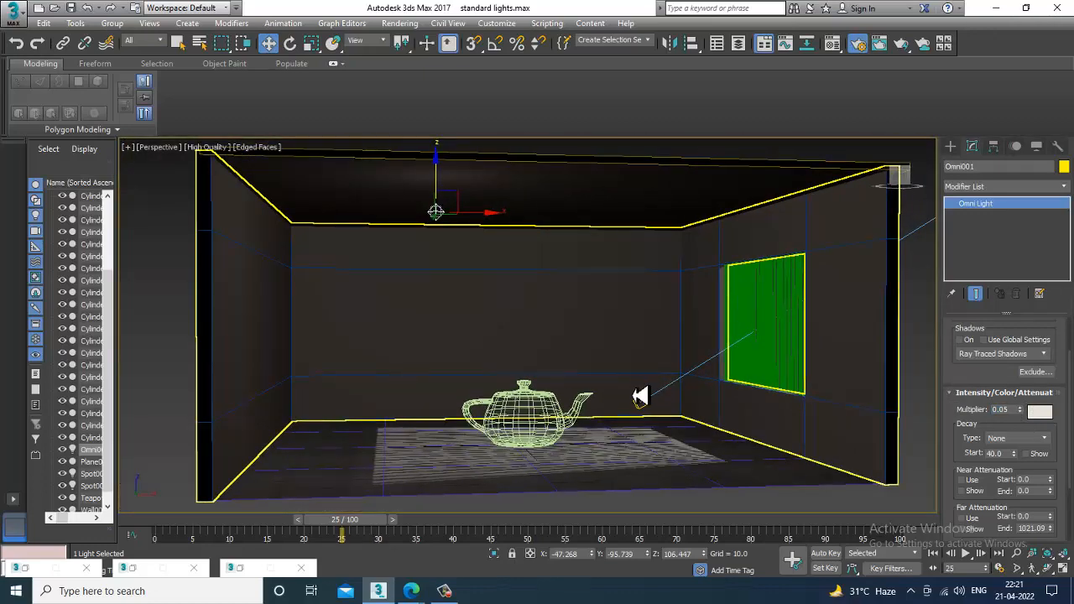
pyautogui.press('Up')
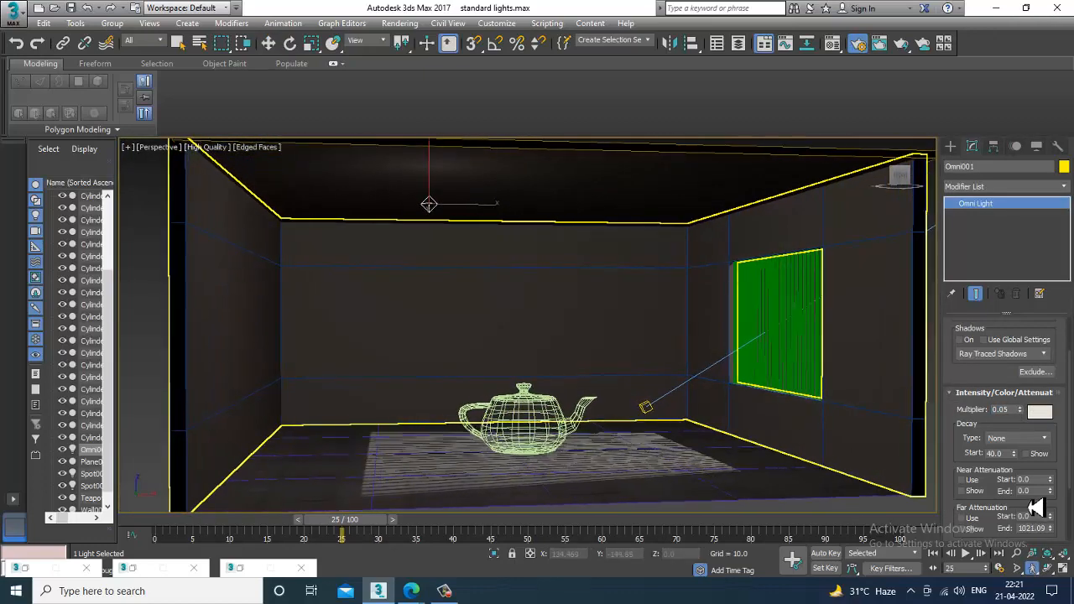
pyautogui.press('Up')
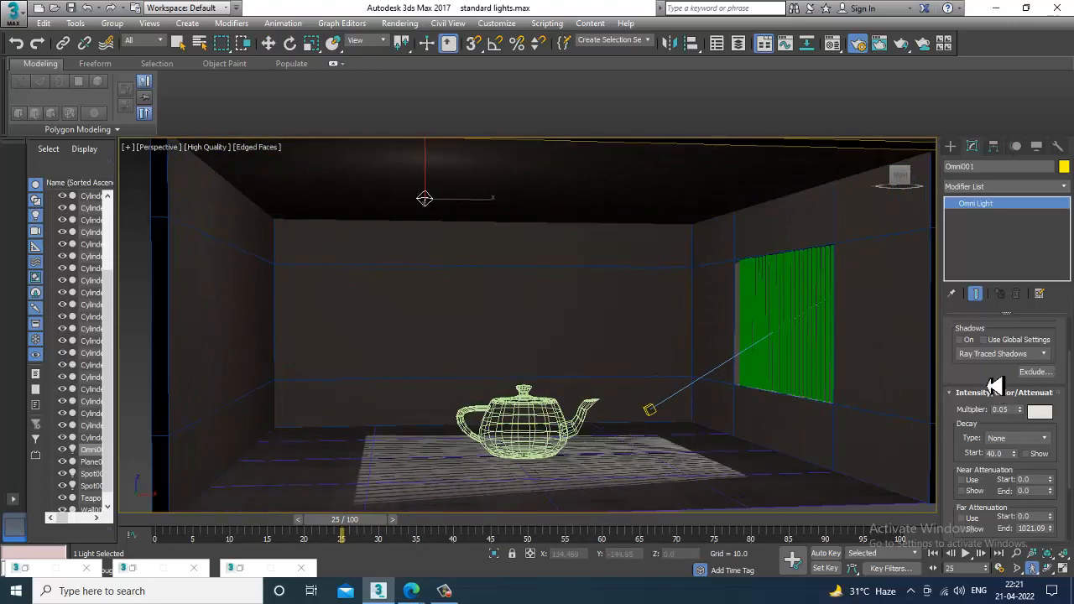
pyautogui.scroll(-5, 994, 386)
pyautogui.scroll(10, 1007, 387)
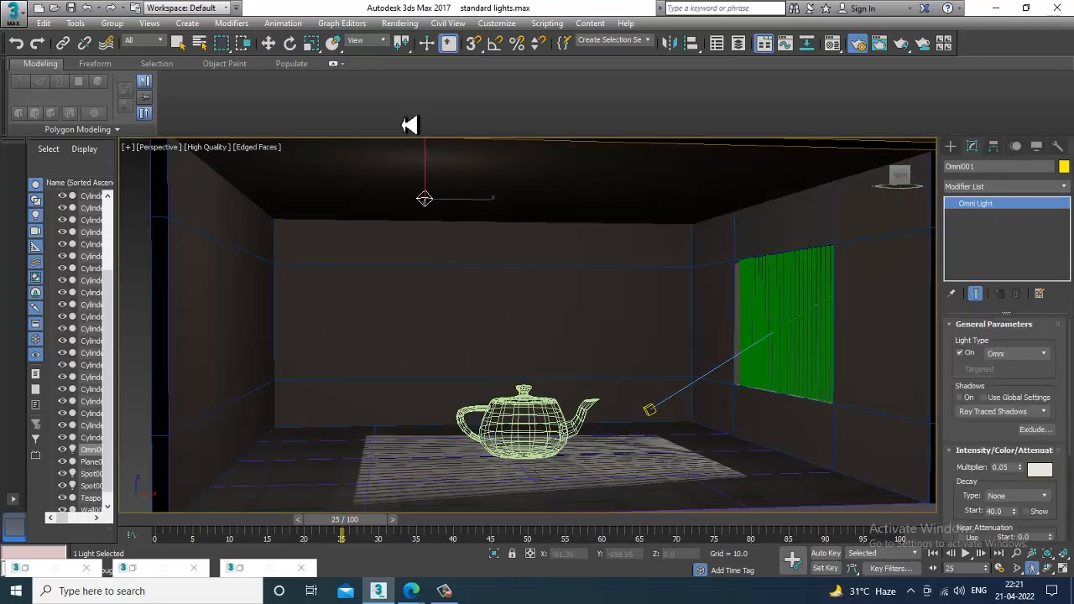
pyautogui.click(406, 24)
pyautogui.click(417, 42)
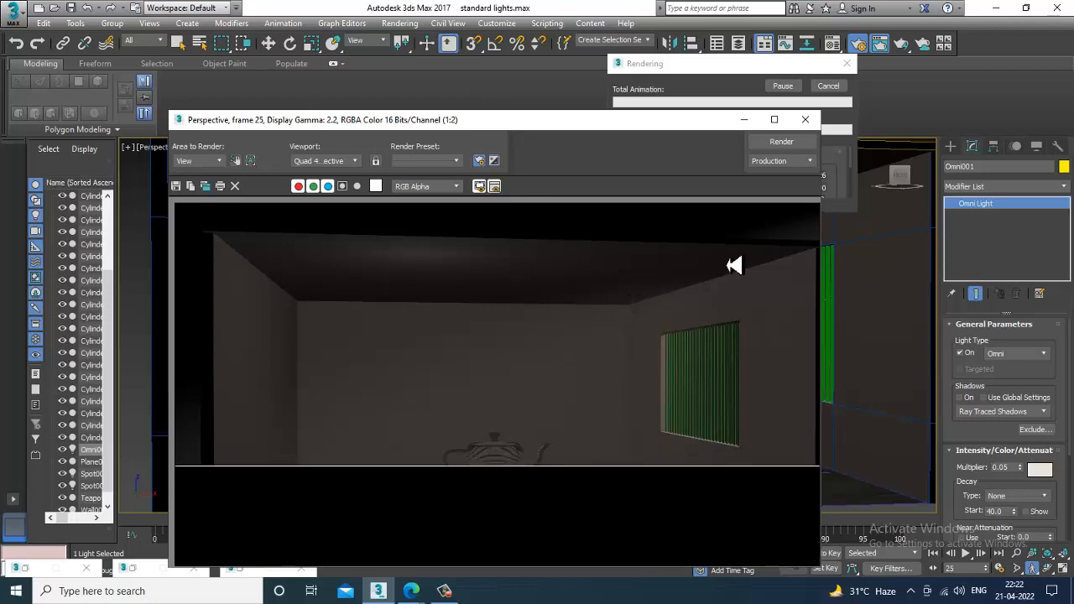
pyautogui.click(805, 119)
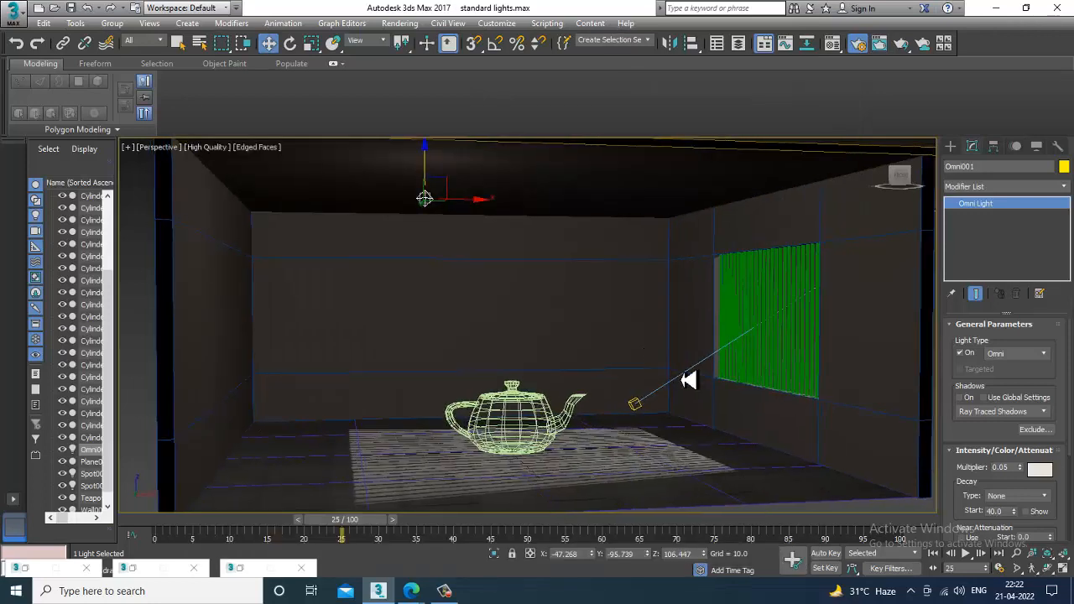
# Step: Select the target spotlight outside the window, review its Volume Light density, light percentage and noise settings, and return to the room interior
pyautogui.scroll(-5, 684, 381)
pyautogui.keyDown('alt'); pyautogui.moveTo(638, 388); pyautogui.dragTo(521, 404, button='middle'); pyautogui.keyUp('alt')
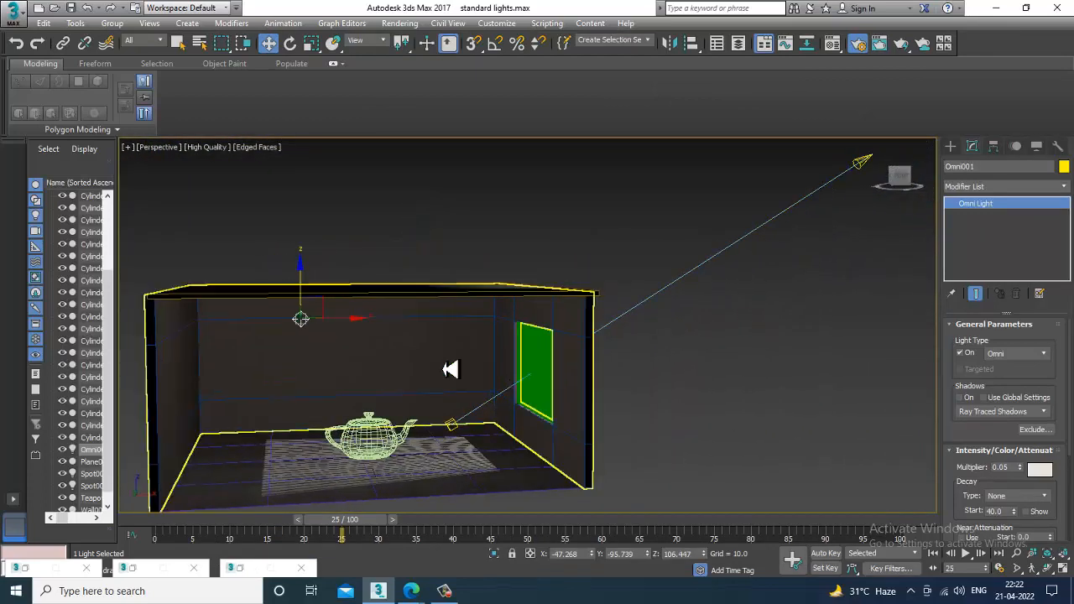
pyautogui.moveTo(664, 299); pyautogui.dragTo(633, 328, button='middle')
pyautogui.click(840, 190)
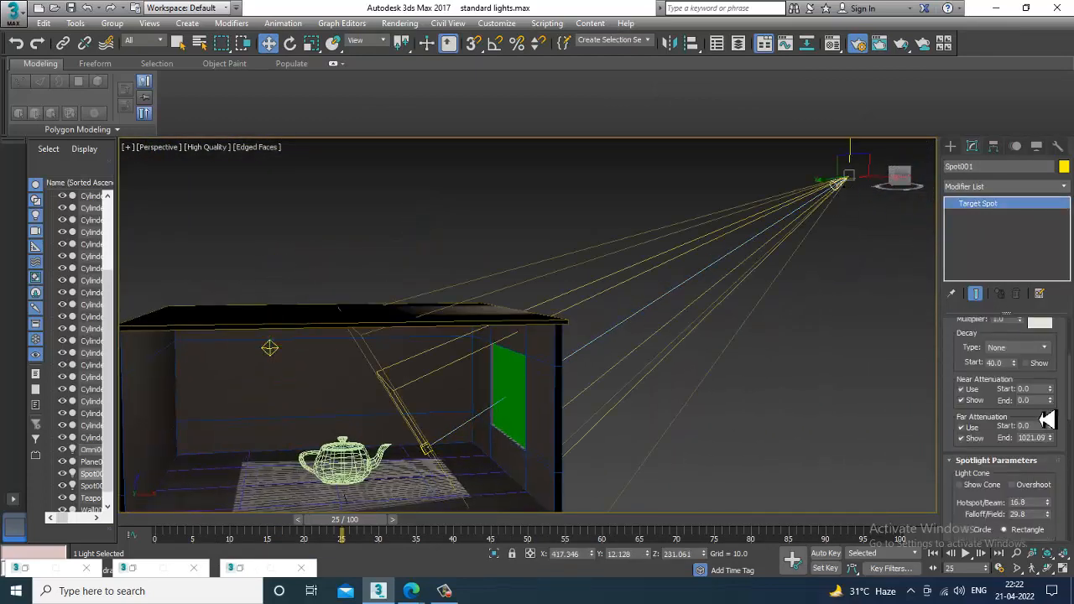
pyautogui.scroll(-6, 961, 466)
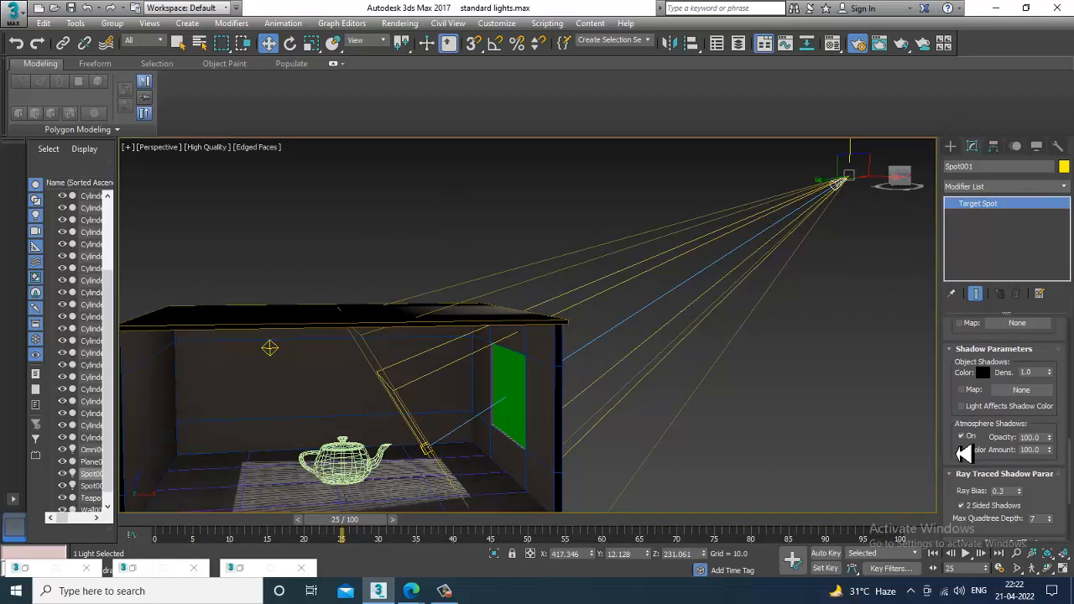
pyautogui.scroll(-3, 963, 454)
pyautogui.click(997, 430)
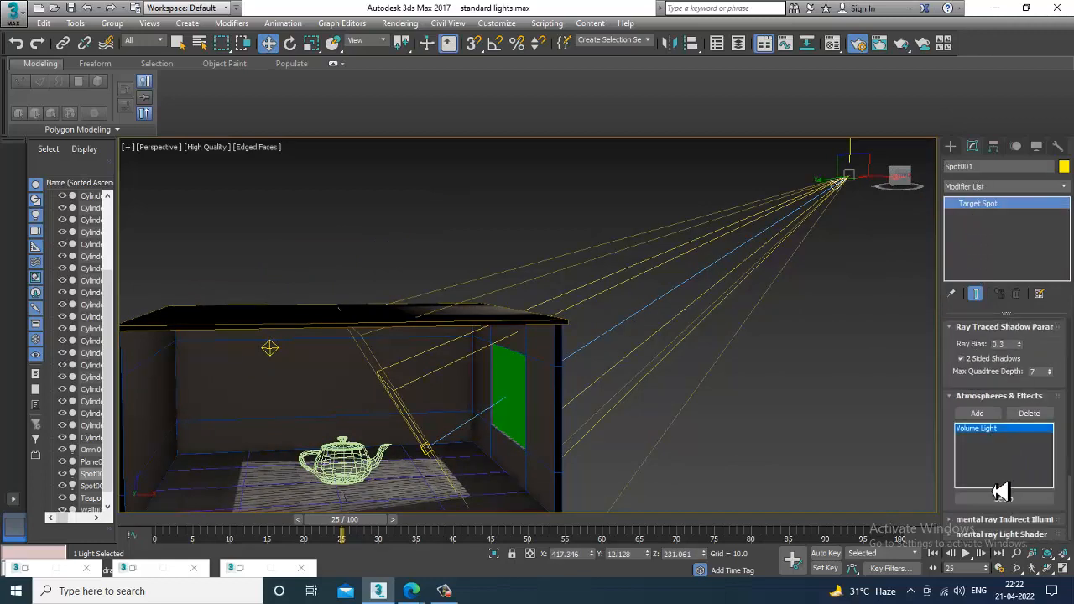
pyautogui.click(1003, 497)
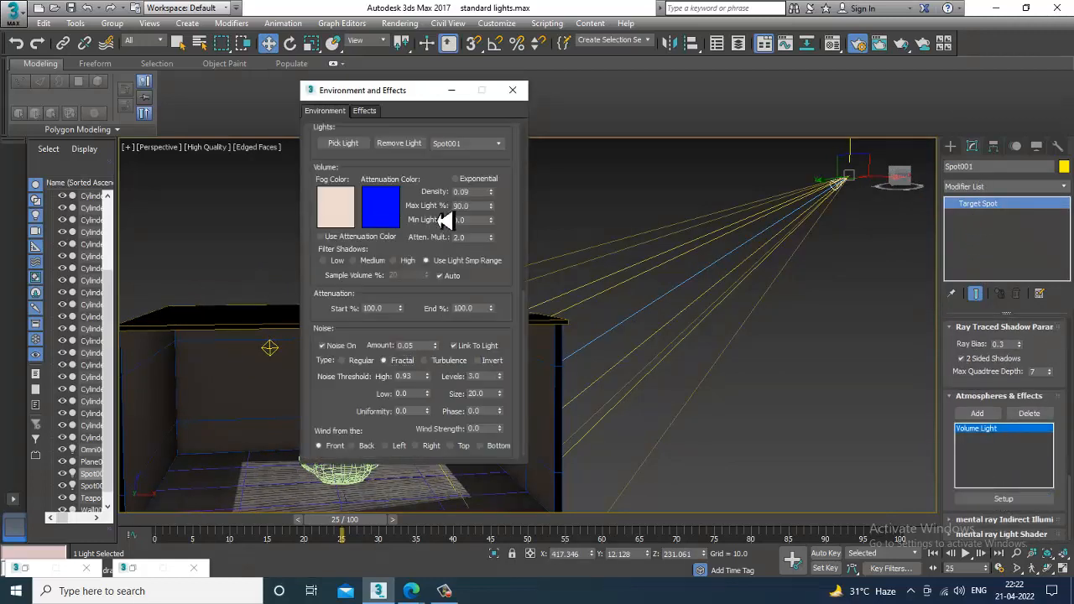
pyautogui.click(452, 91)
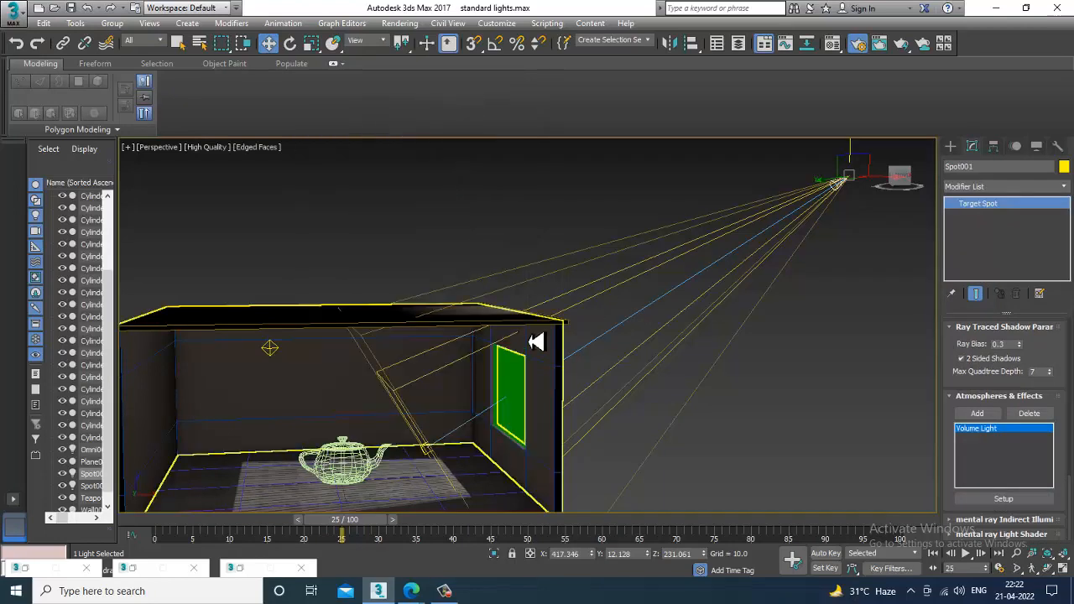
pyautogui.scroll(10, 537, 342)
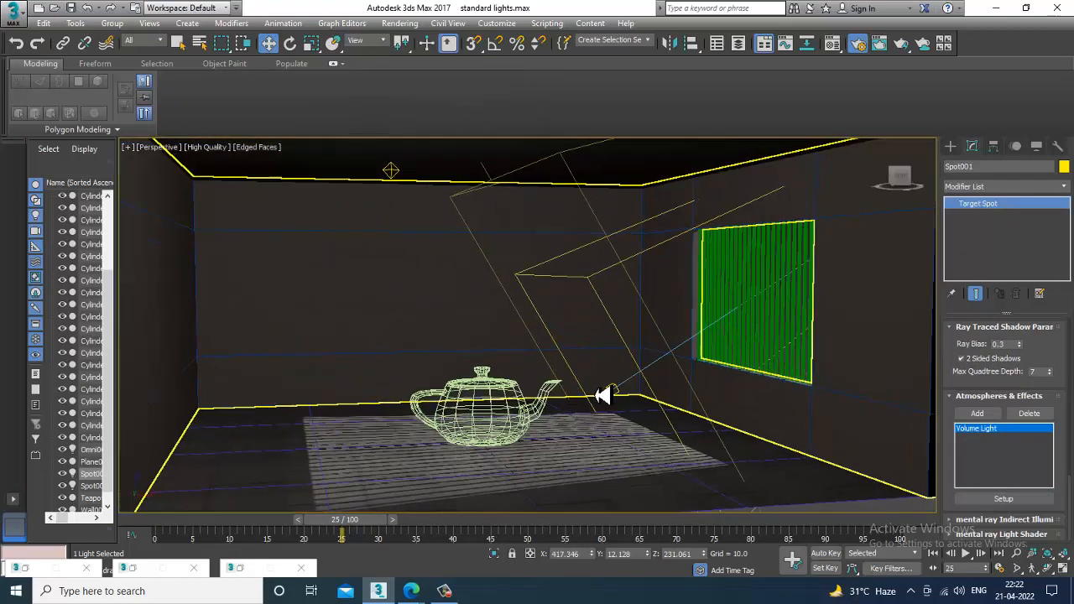
pyautogui.moveTo(603, 395); pyautogui.dragTo(610, 401, button='middle')
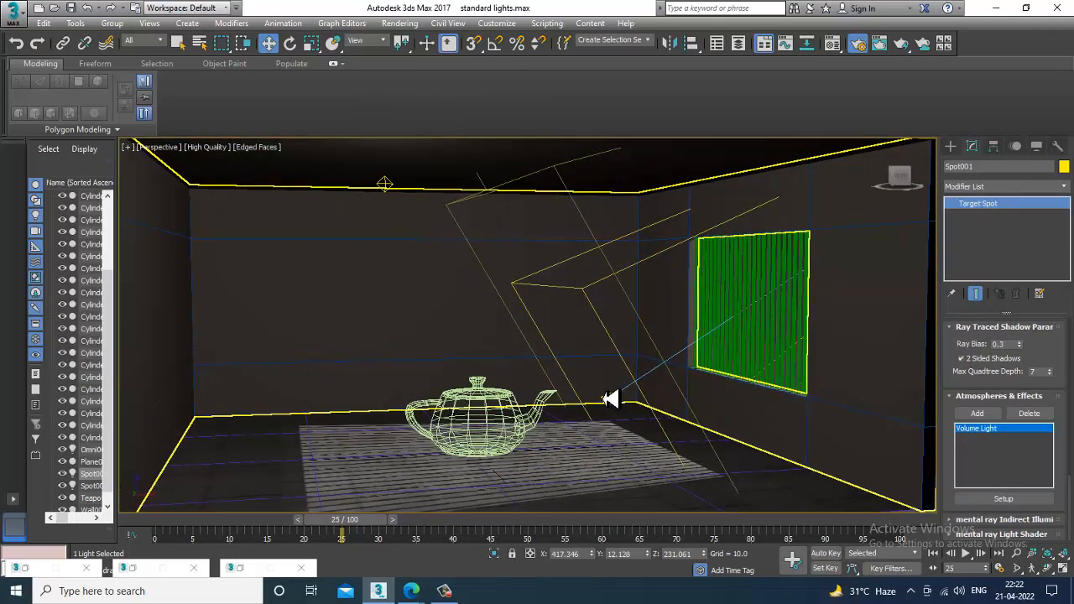